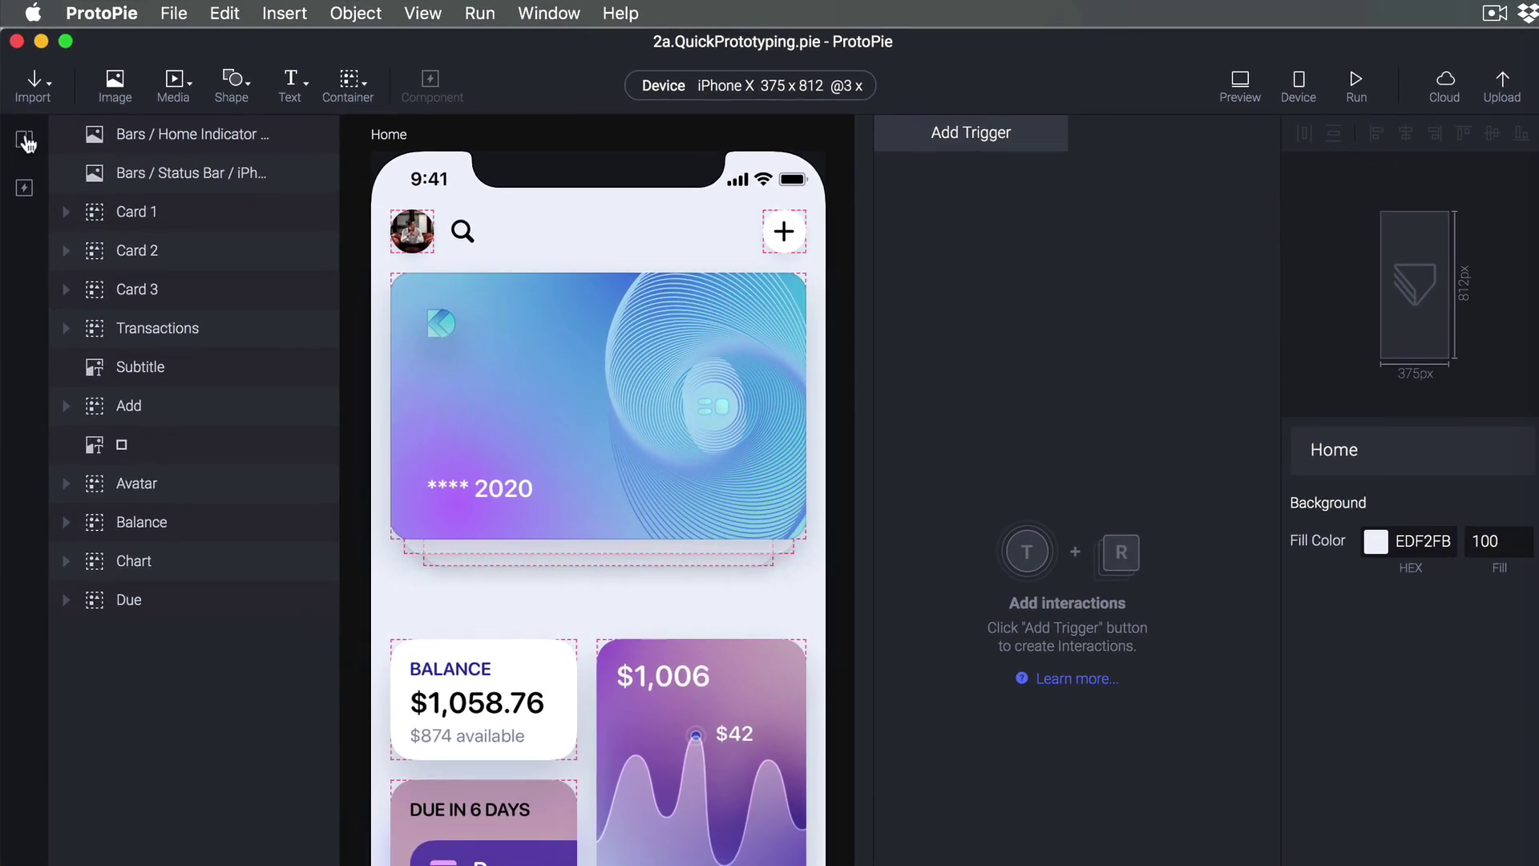
Switch to the Sketch design file and examine the layers inside the Home artboard's Balance group
left_click(25, 142)
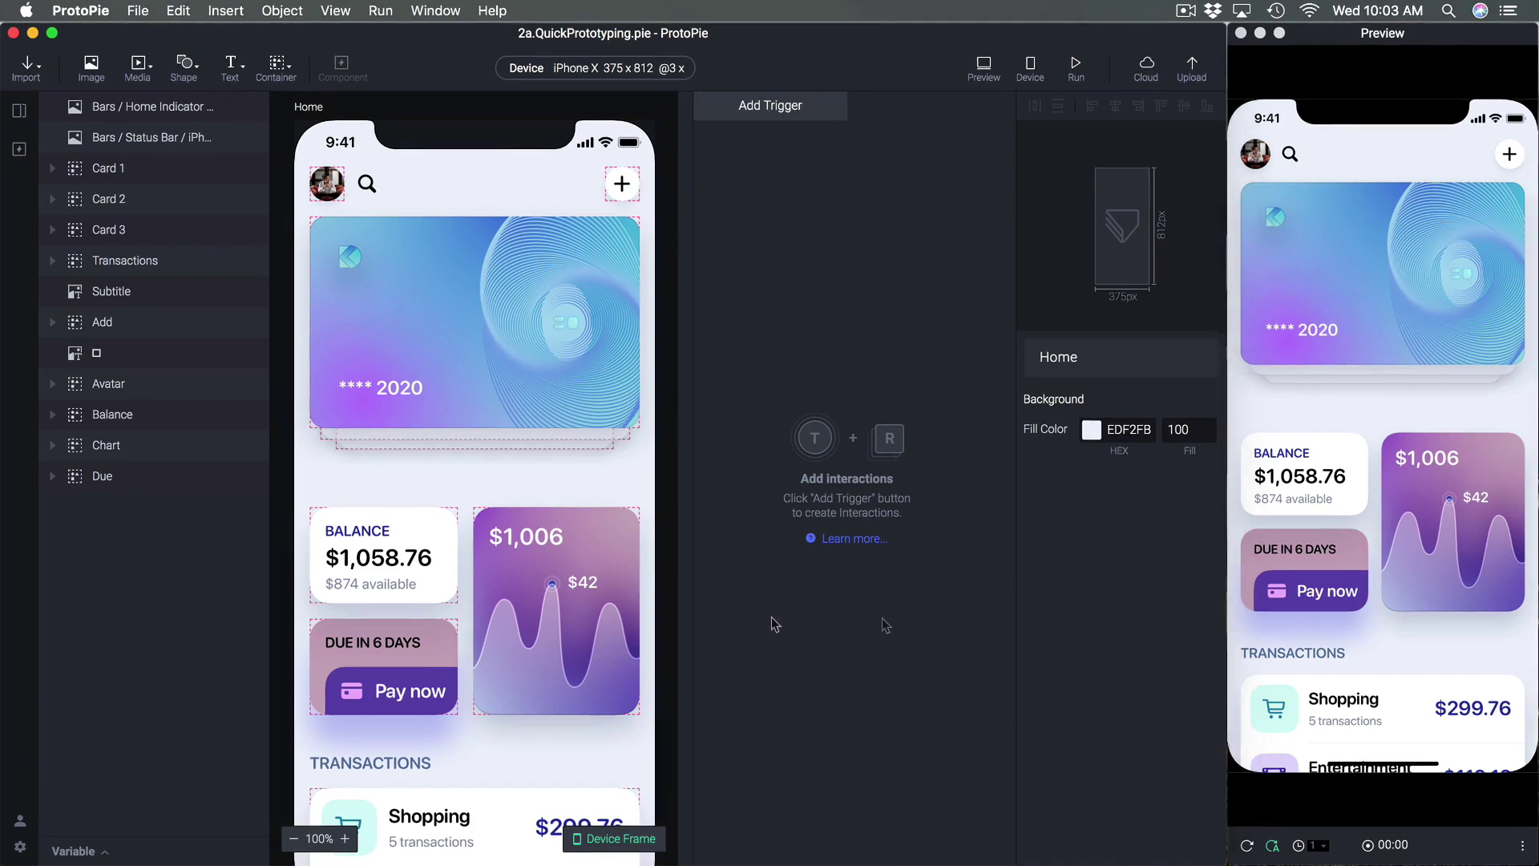
mouse_move(879, 863)
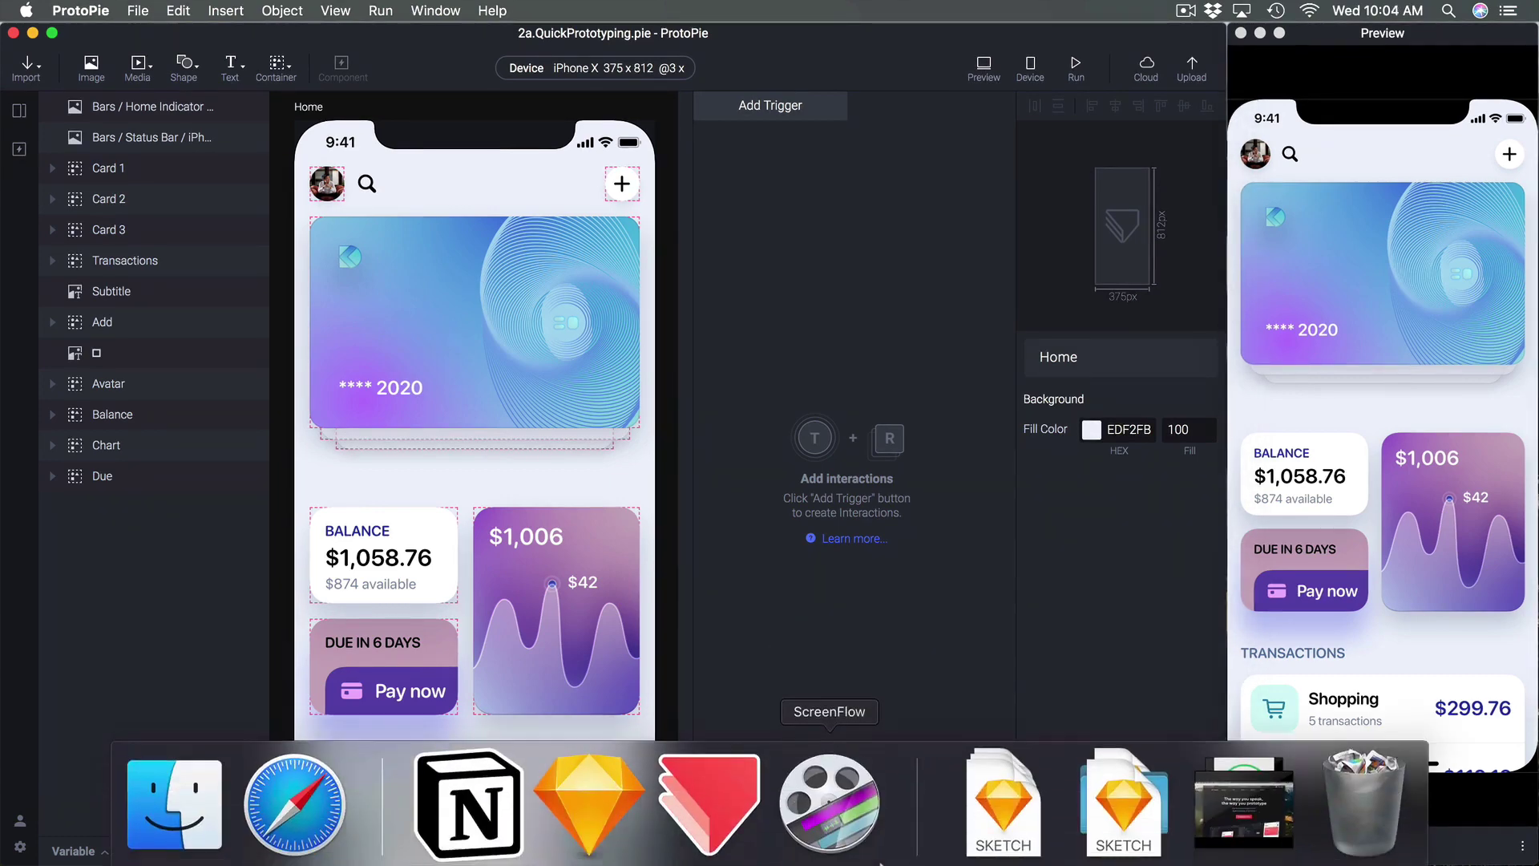
left_click(589, 805)
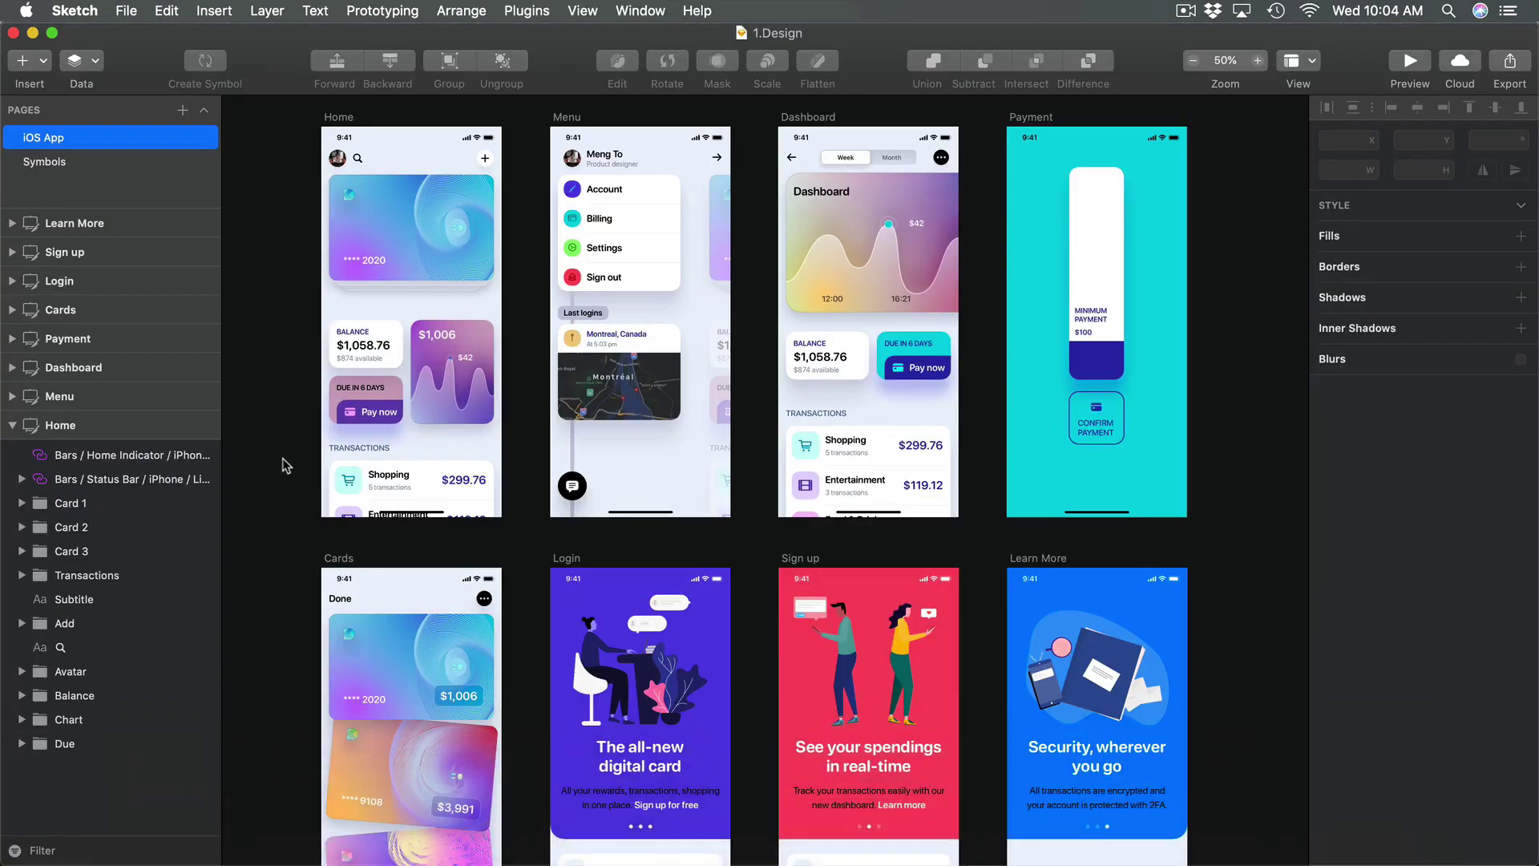
left_click(120, 702)
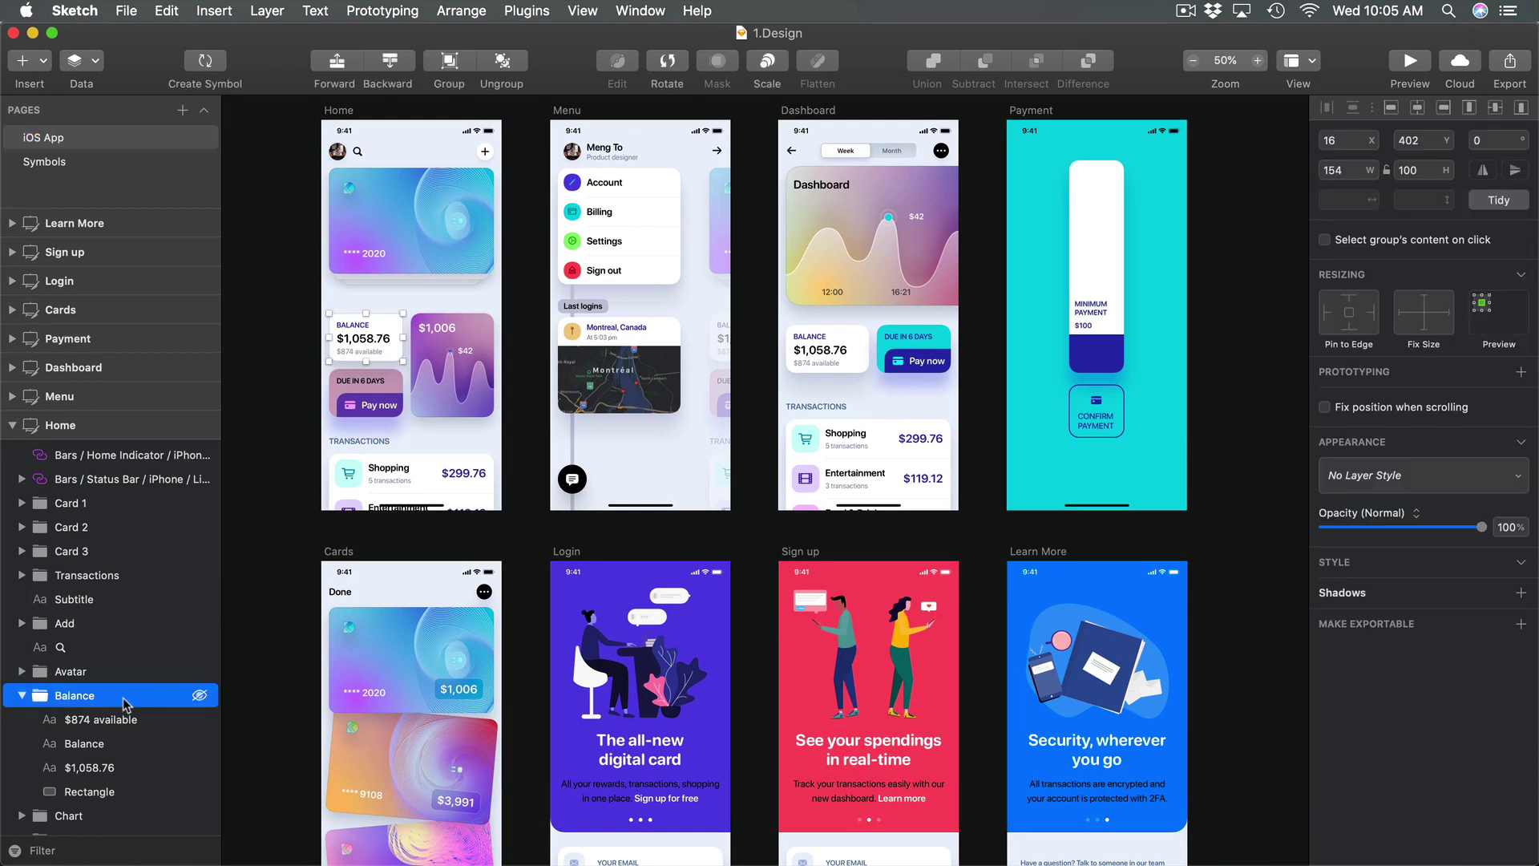
left_click(126, 720)
left_click(106, 793)
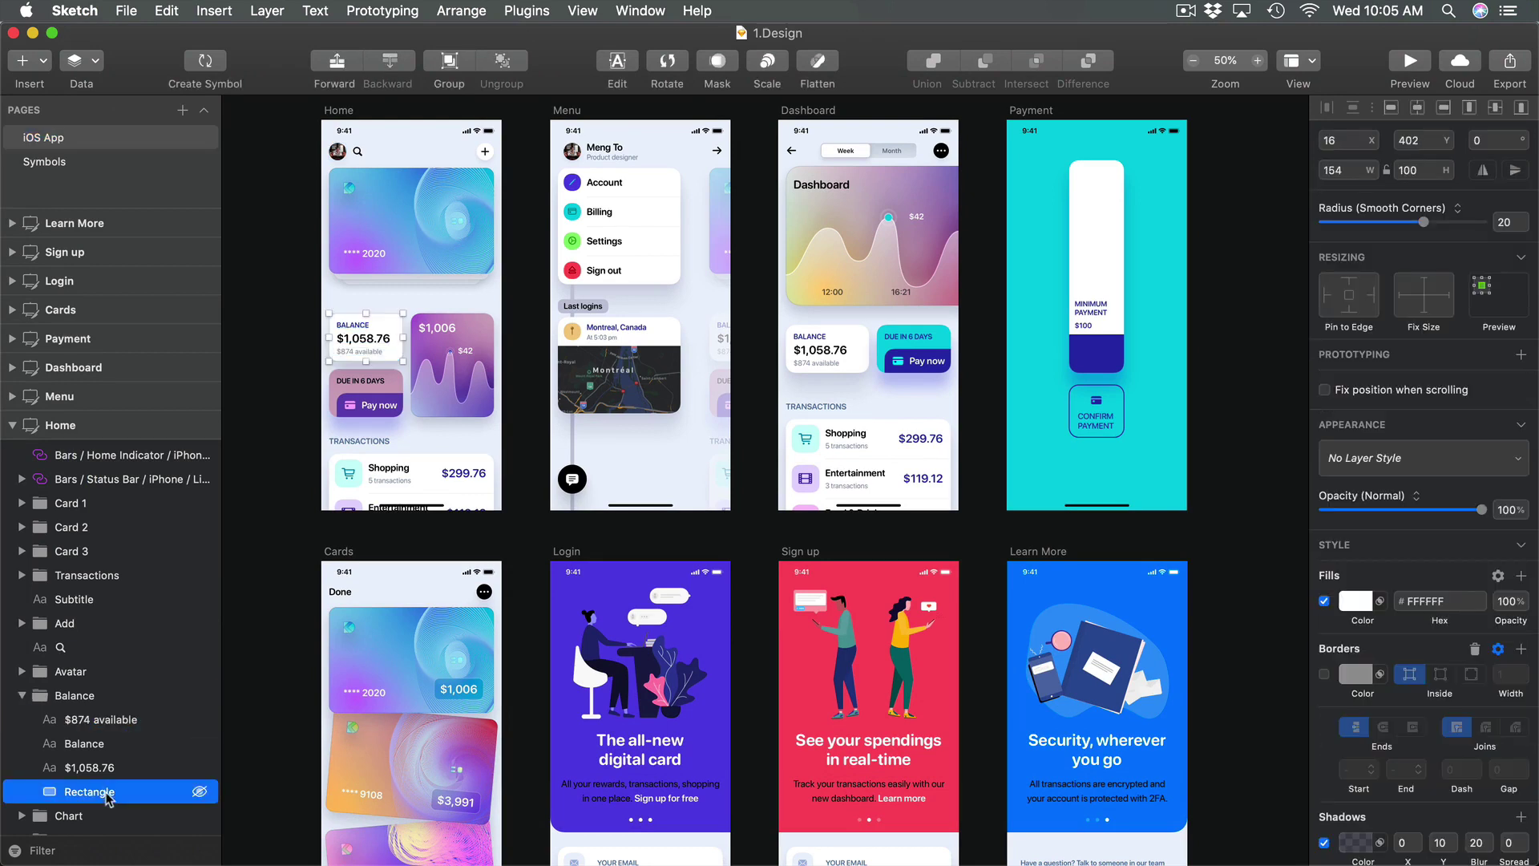
left_click(120, 695)
left_click(142, 455)
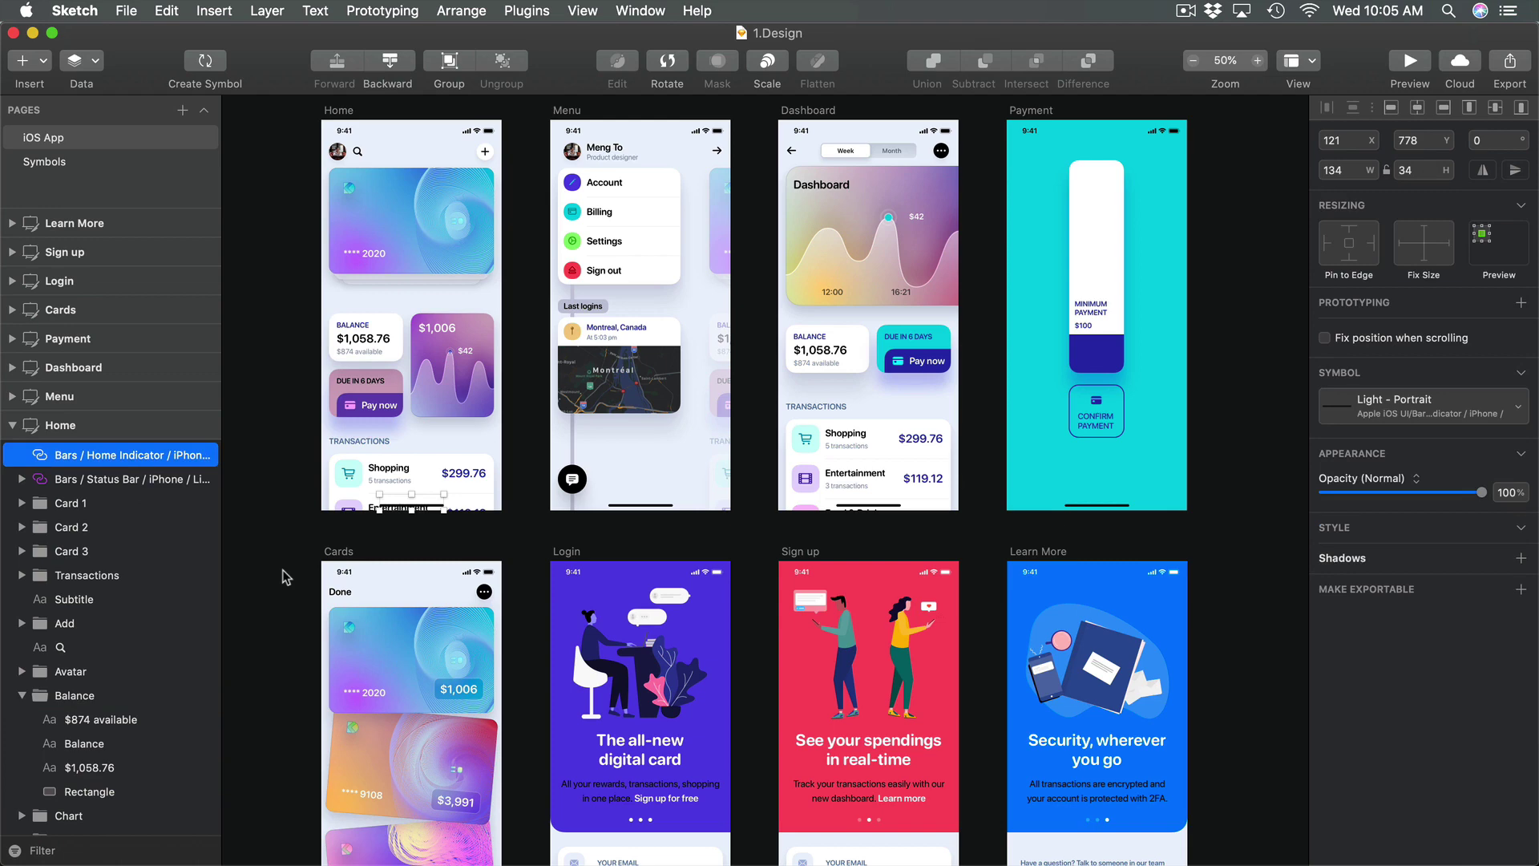
left_click(284, 576)
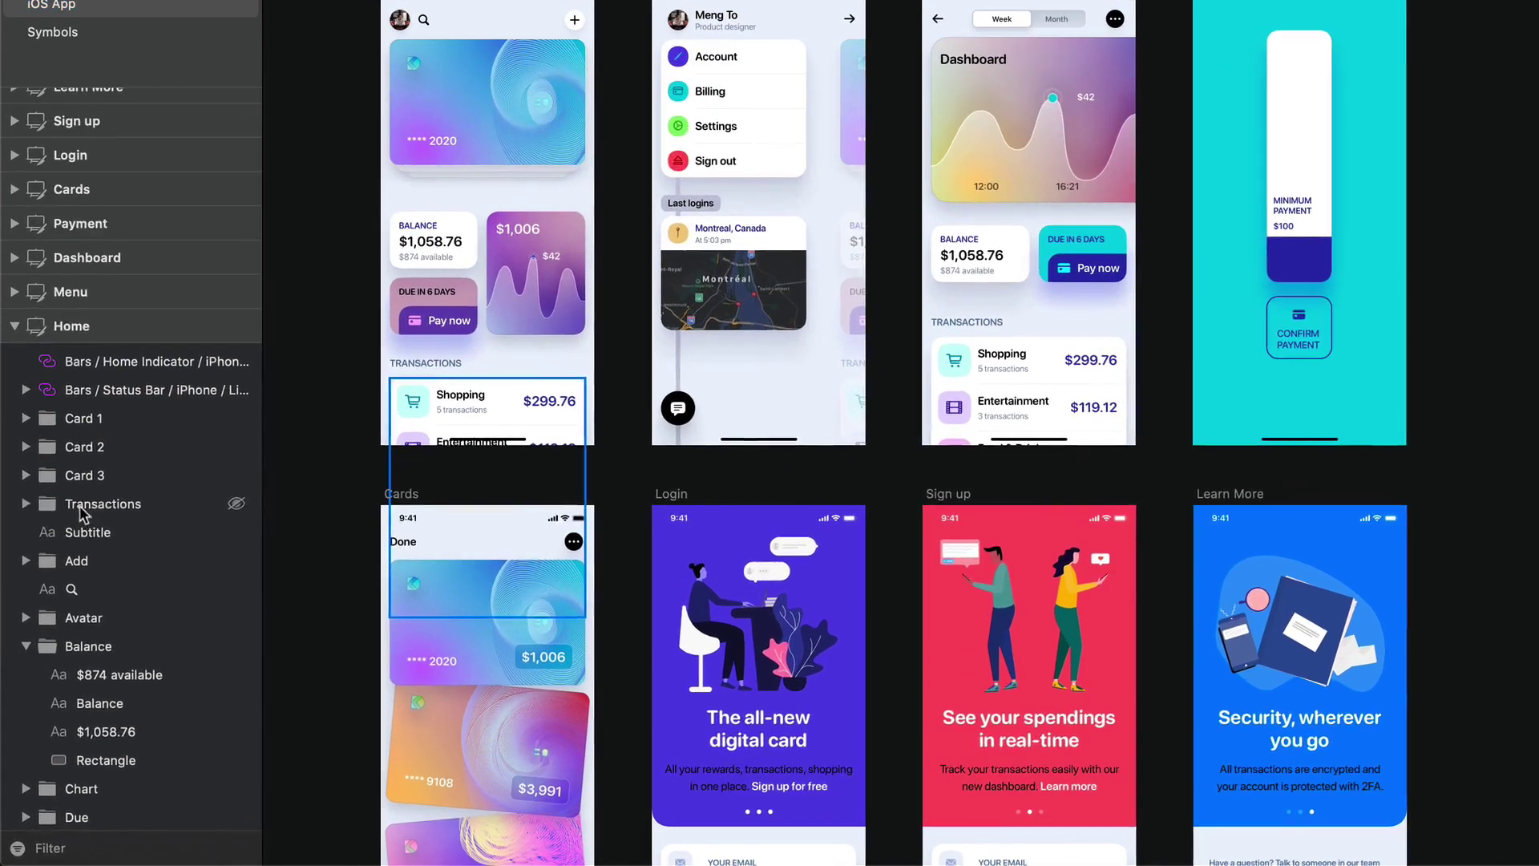
Examine the nested Transactions group in the Home artboard, including its rows and Rectangle Copy 2, and collapse it
left_click(82, 504)
left_click(27, 504)
left_click(37, 532)
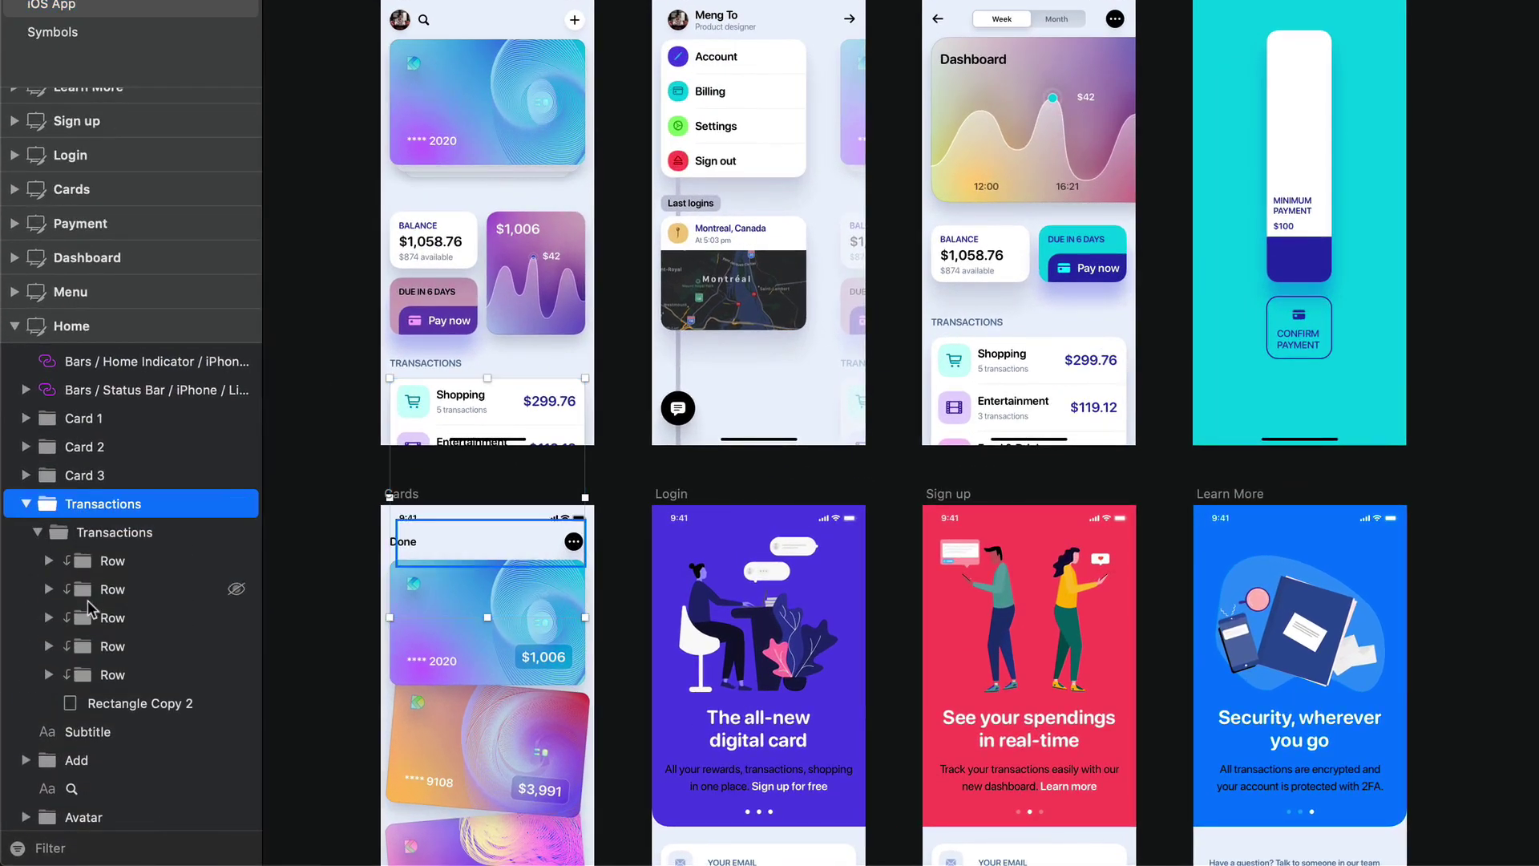
left_click(97, 703)
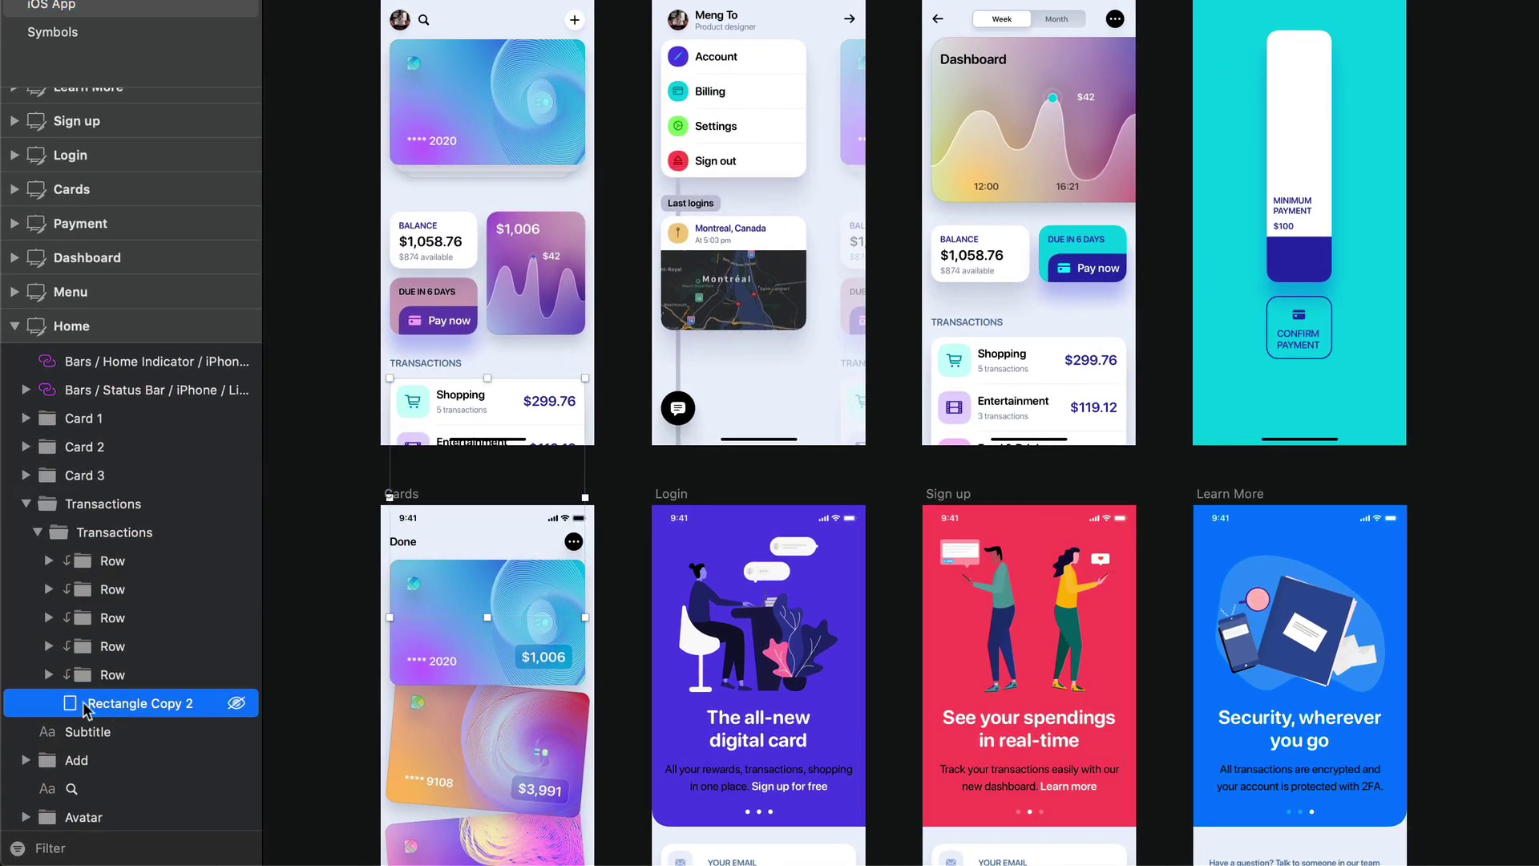
left_click(111, 537)
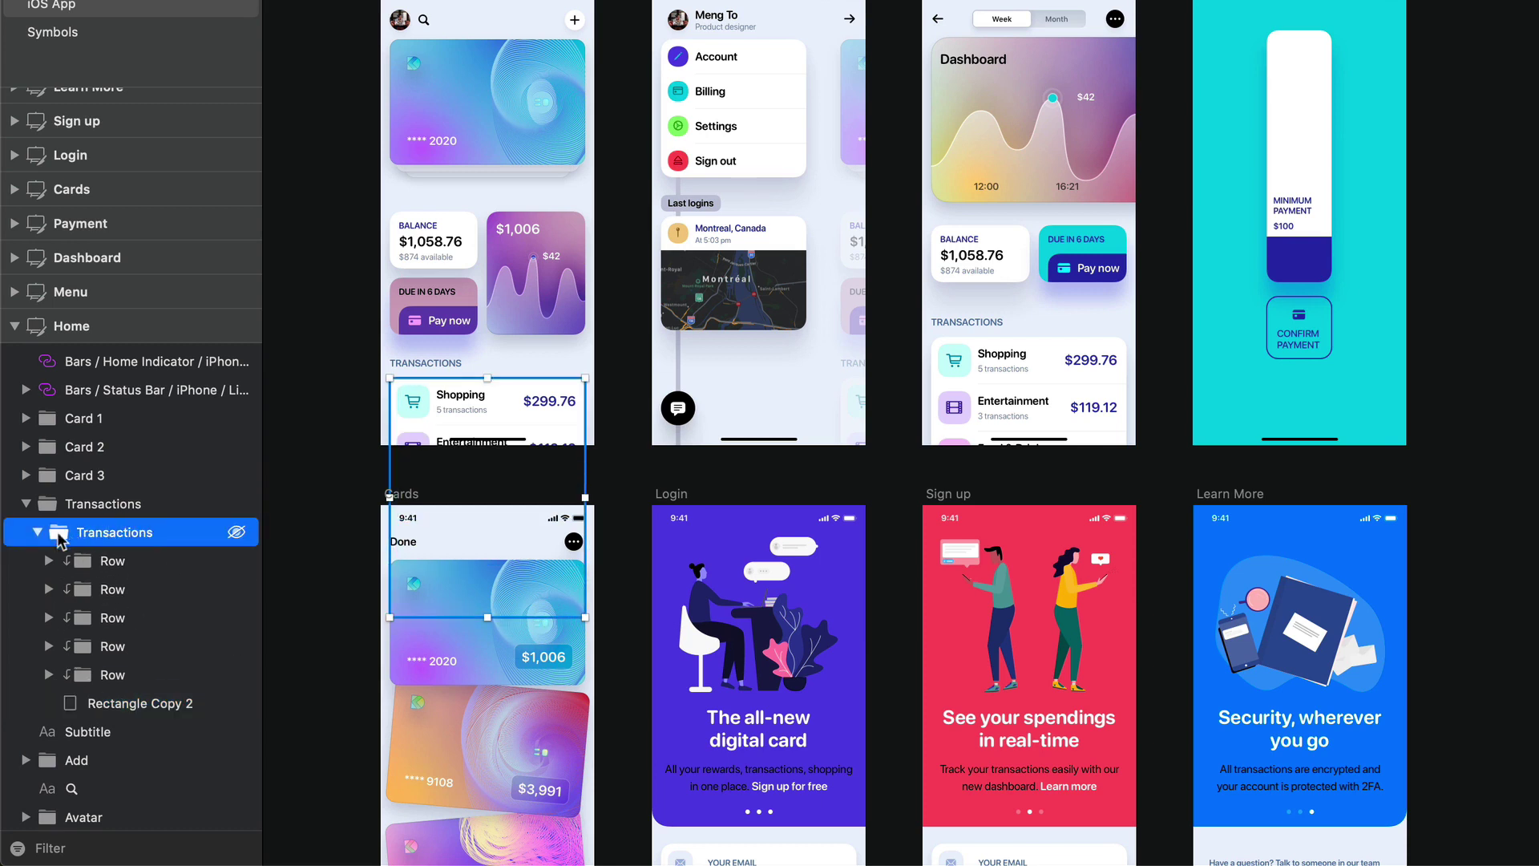
left_click(37, 533)
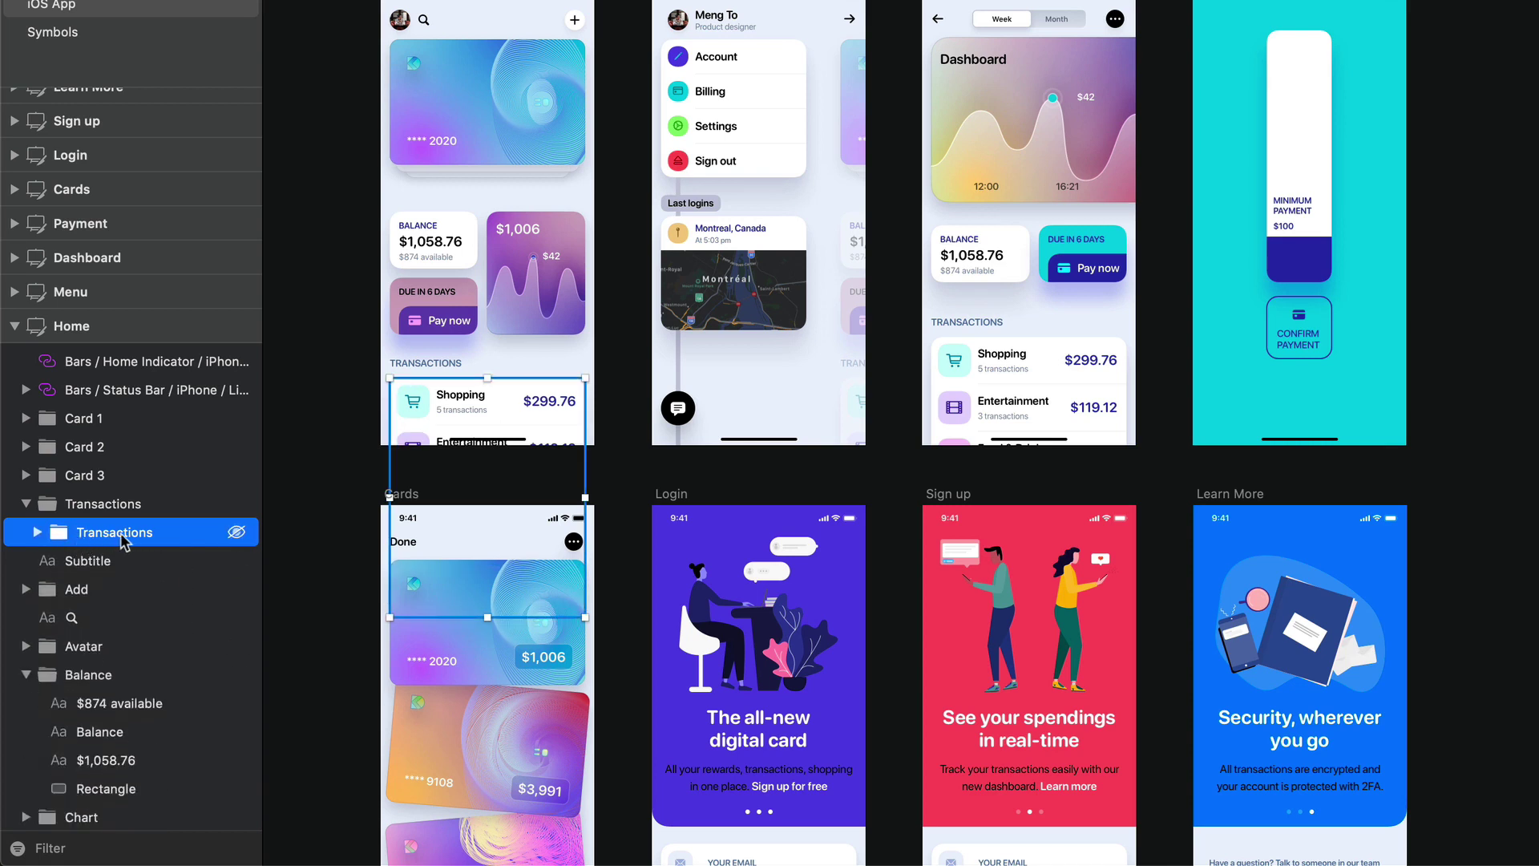
left_click(121, 508)
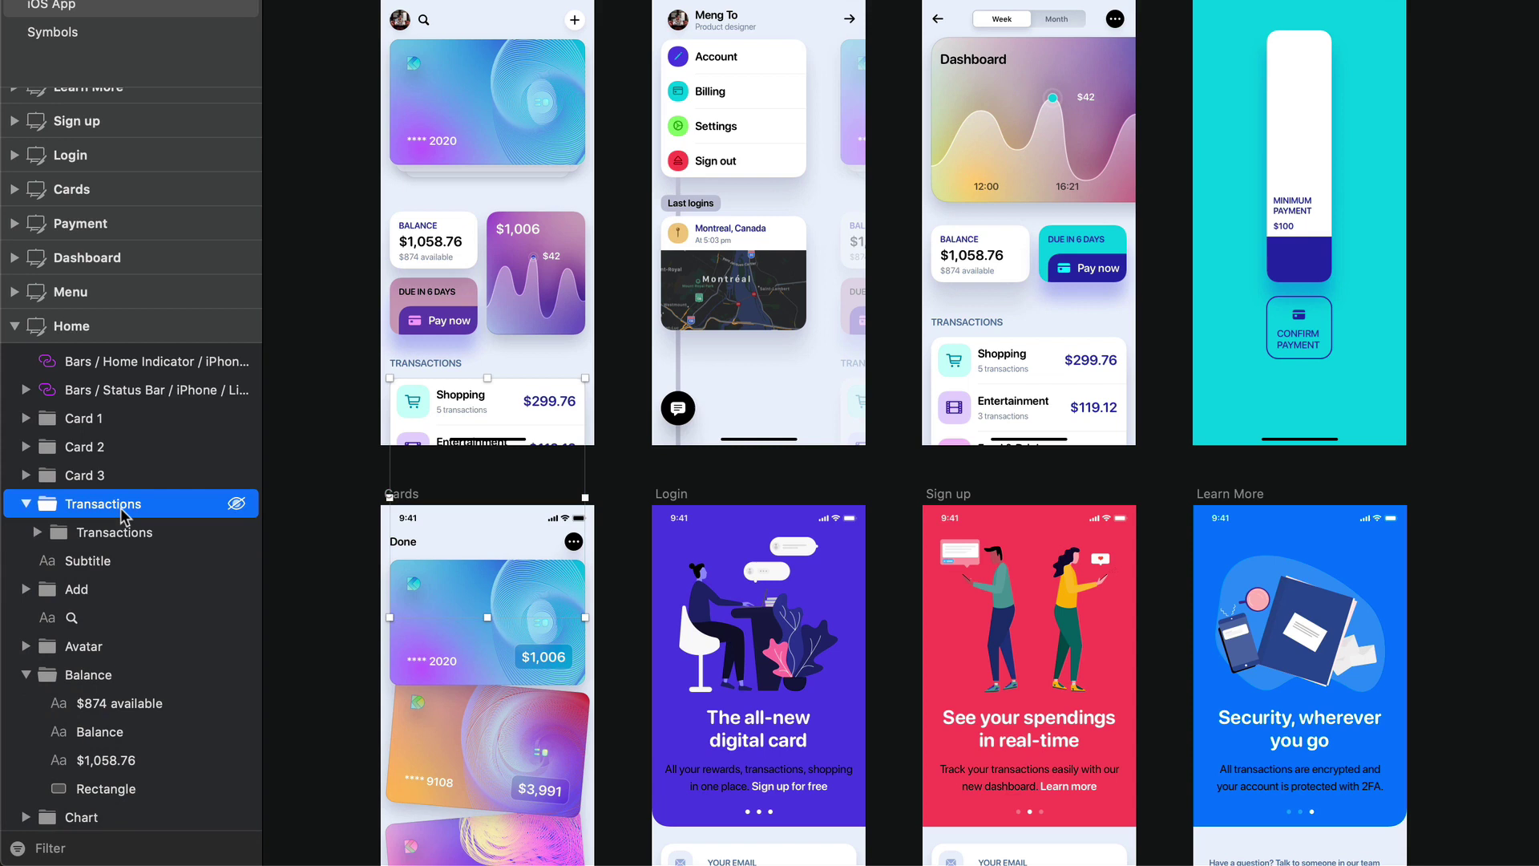
key("Left")
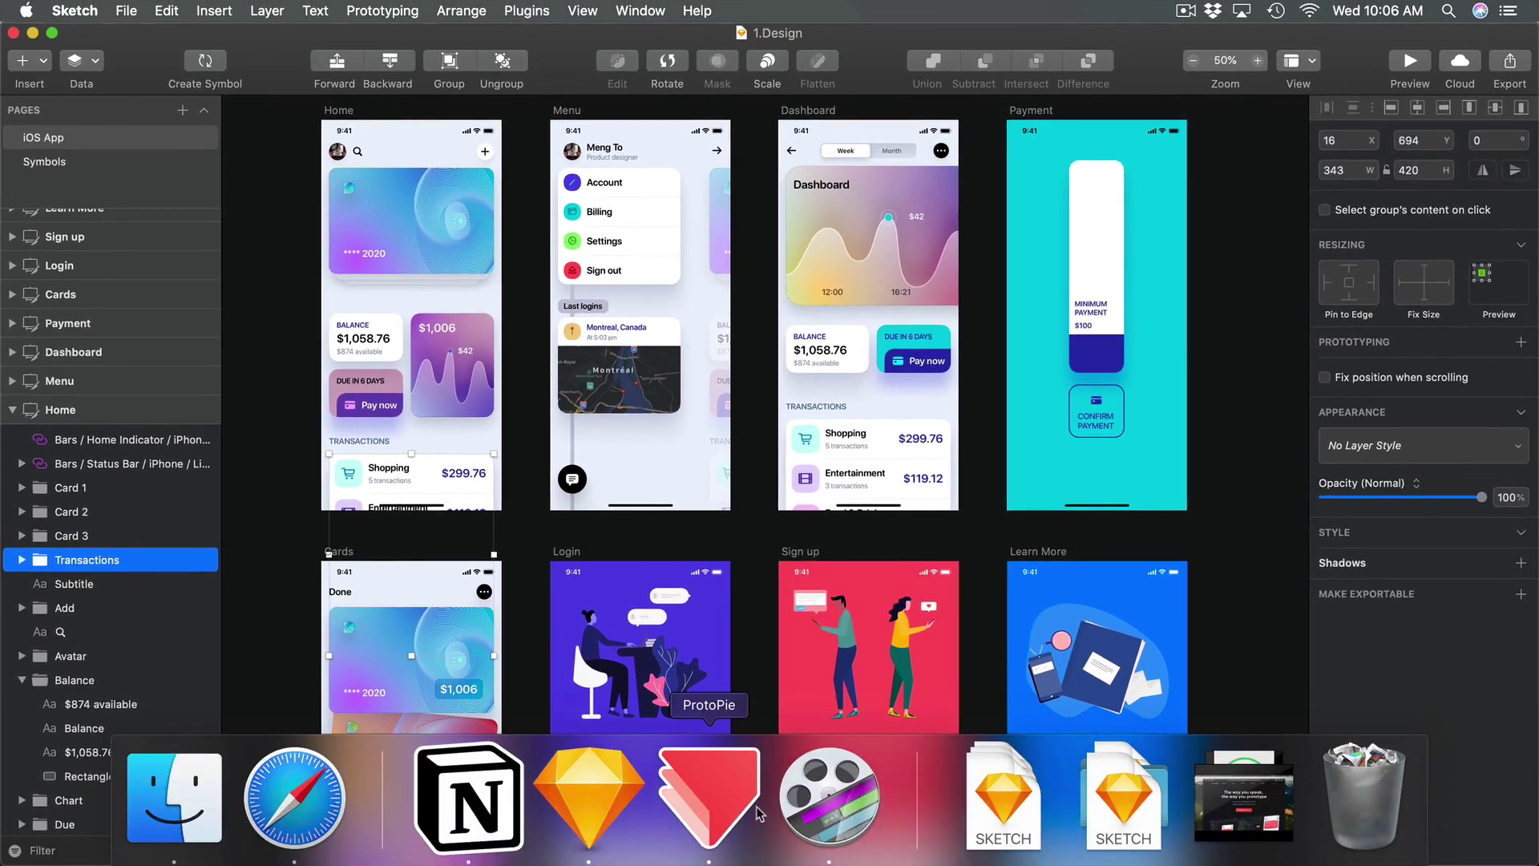
Switch to ProtoPie and compare the imported Transactions container with the Transactions image nested inside it
left_click(709, 793)
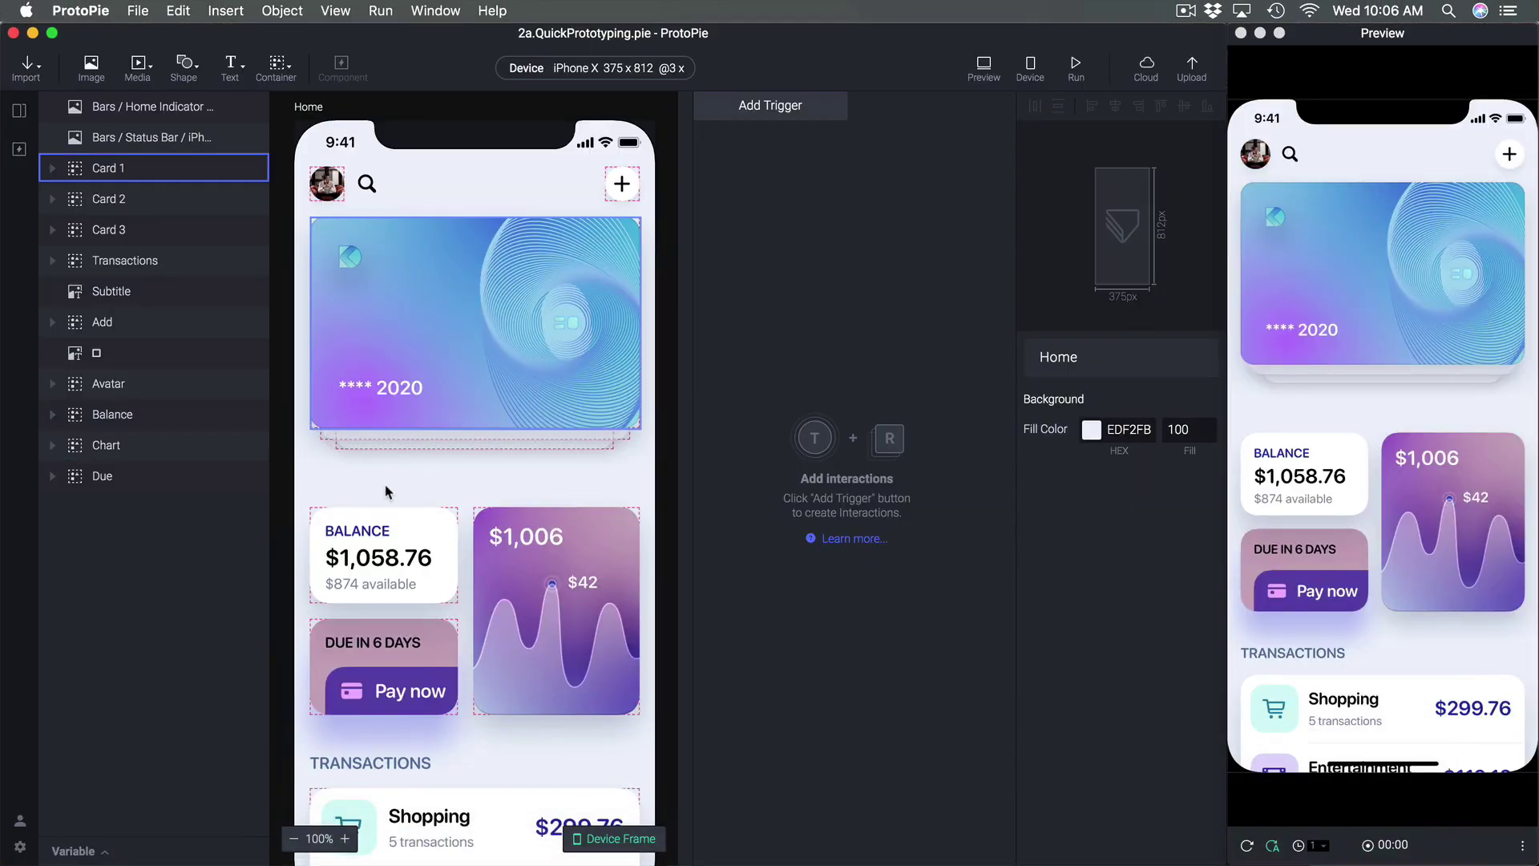
left_click(154, 266)
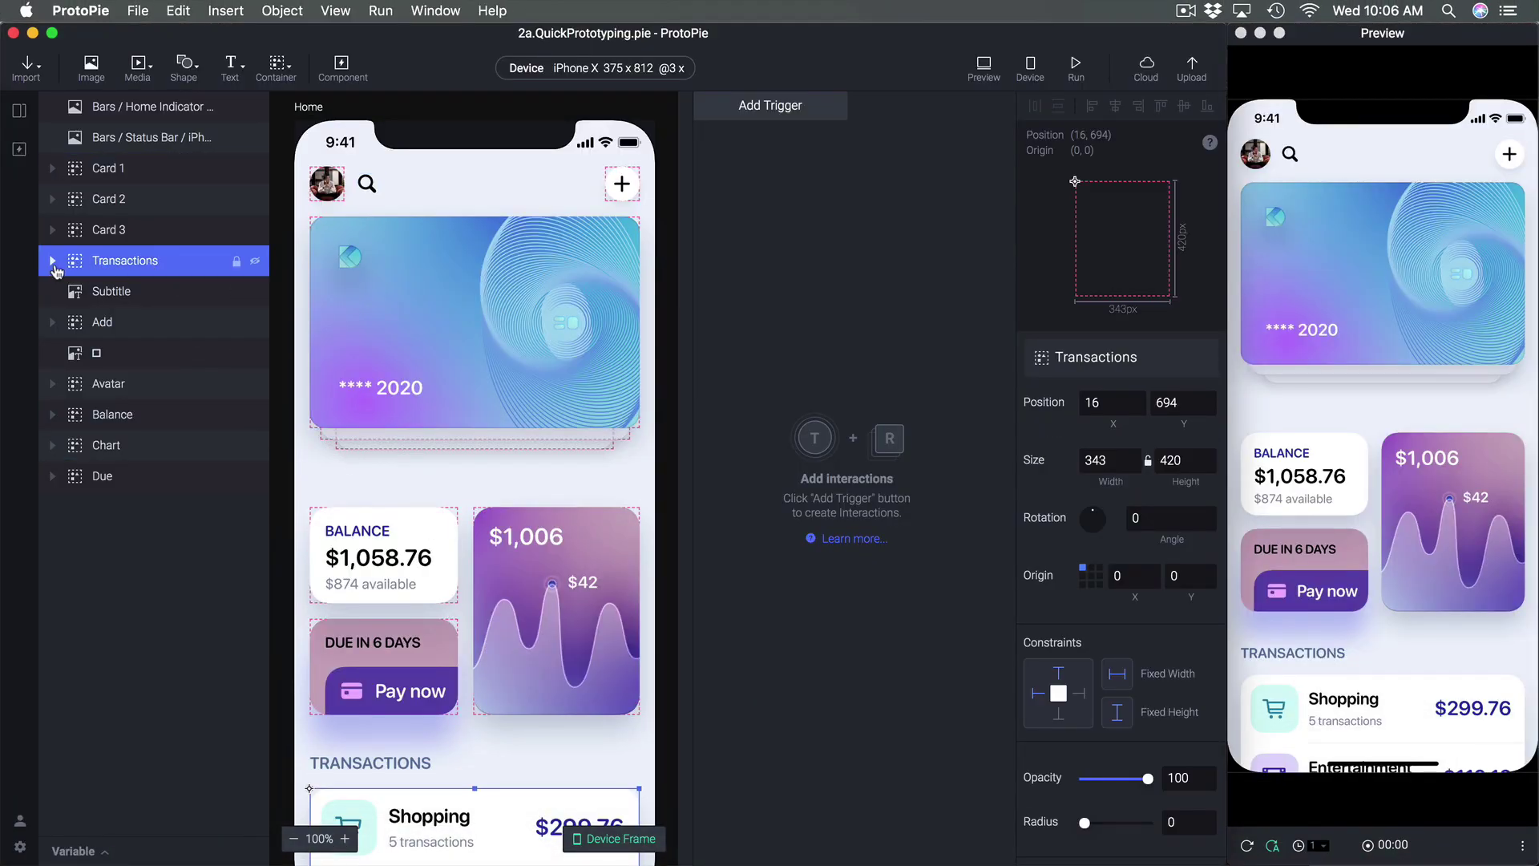
left_click(52, 262)
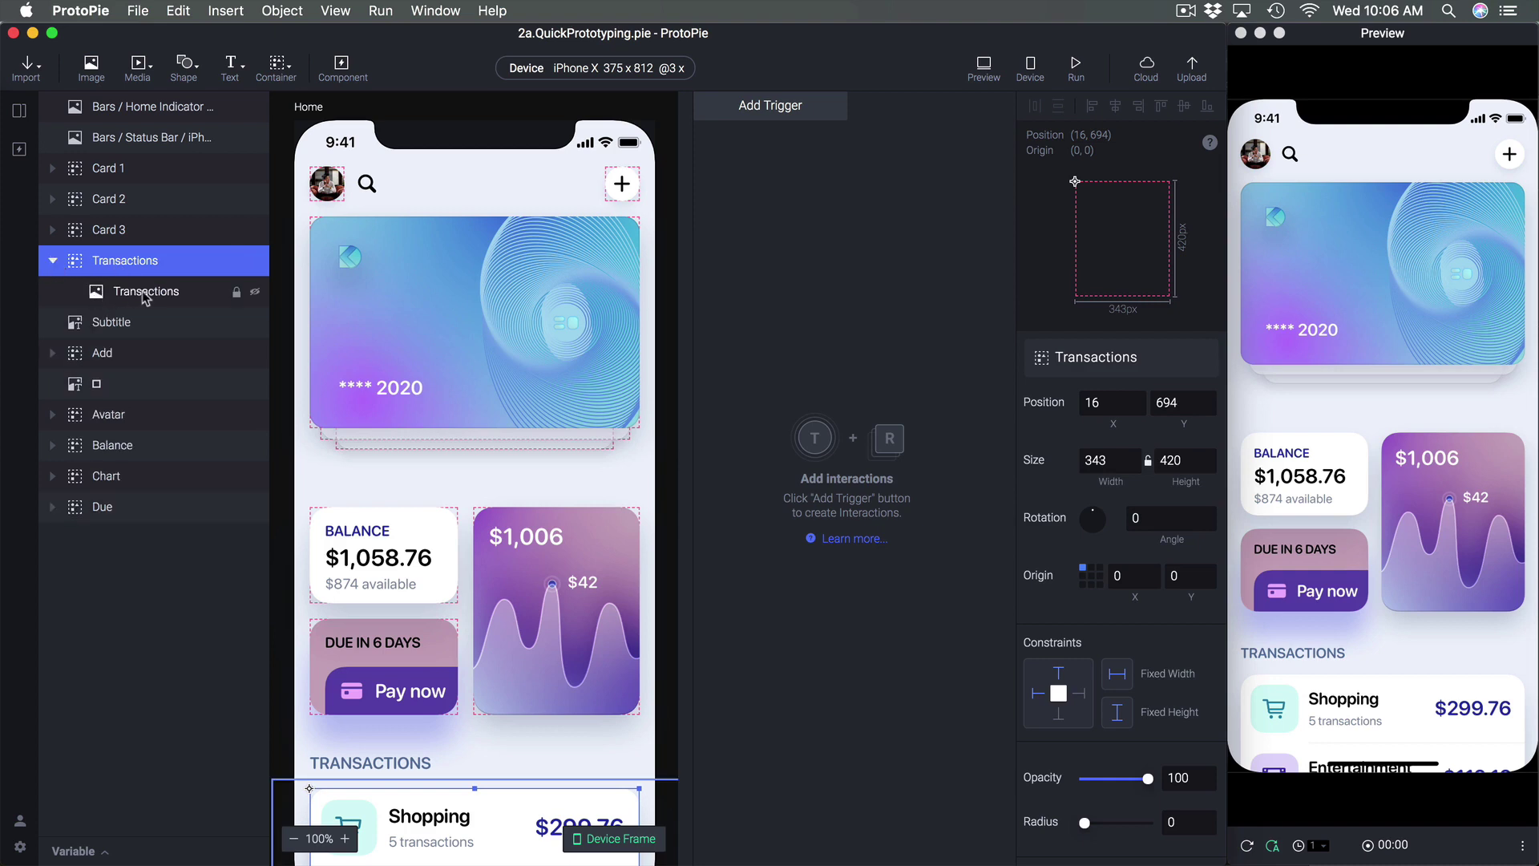
left_click(147, 296)
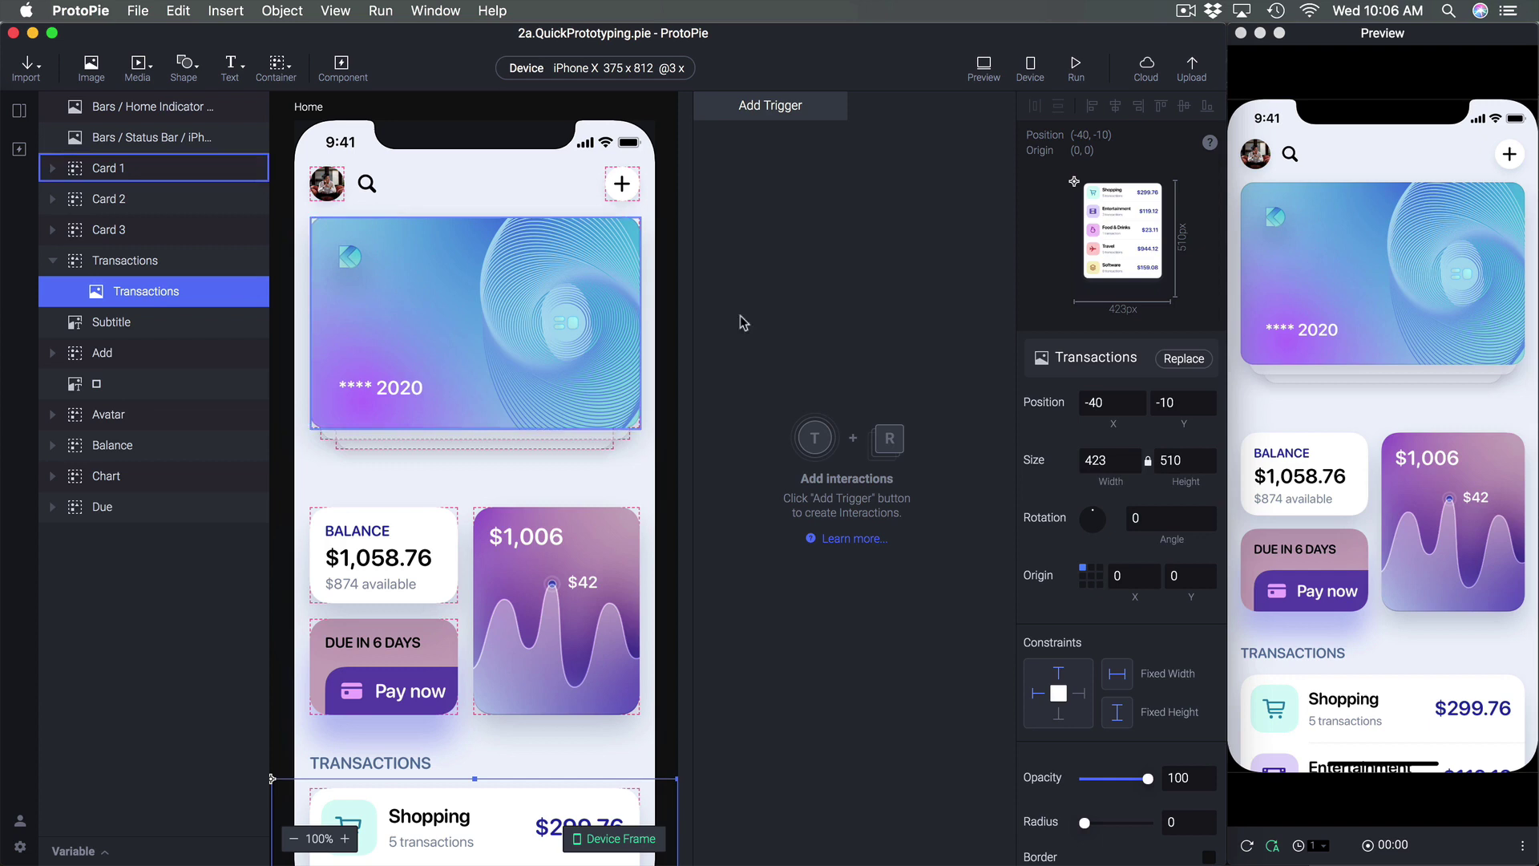
scroll(565, 344, "down", 3)
scroll(565, 344, "down", 3)
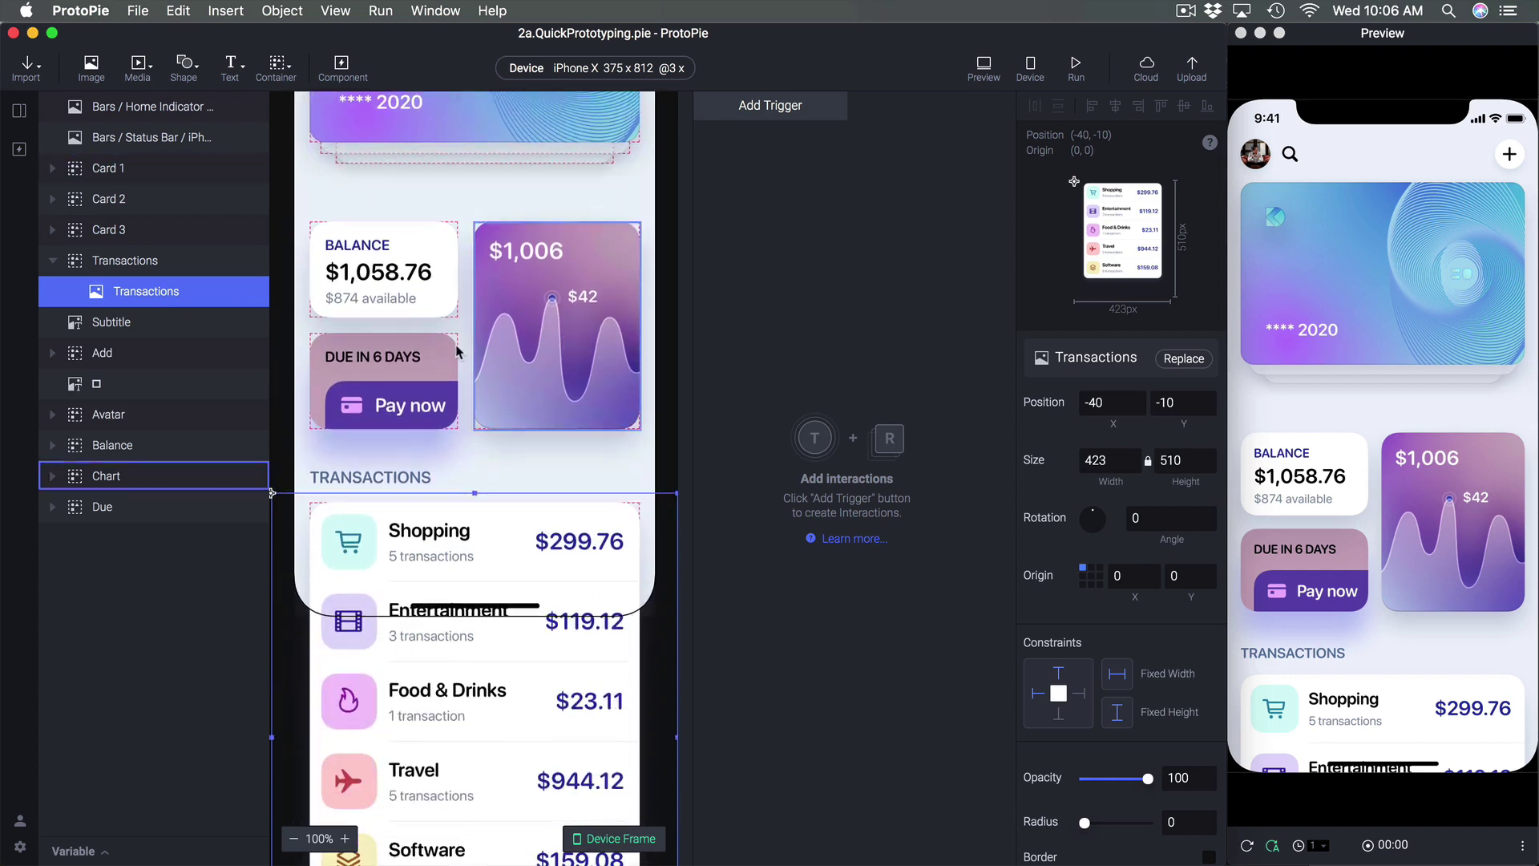
left_click(126, 264)
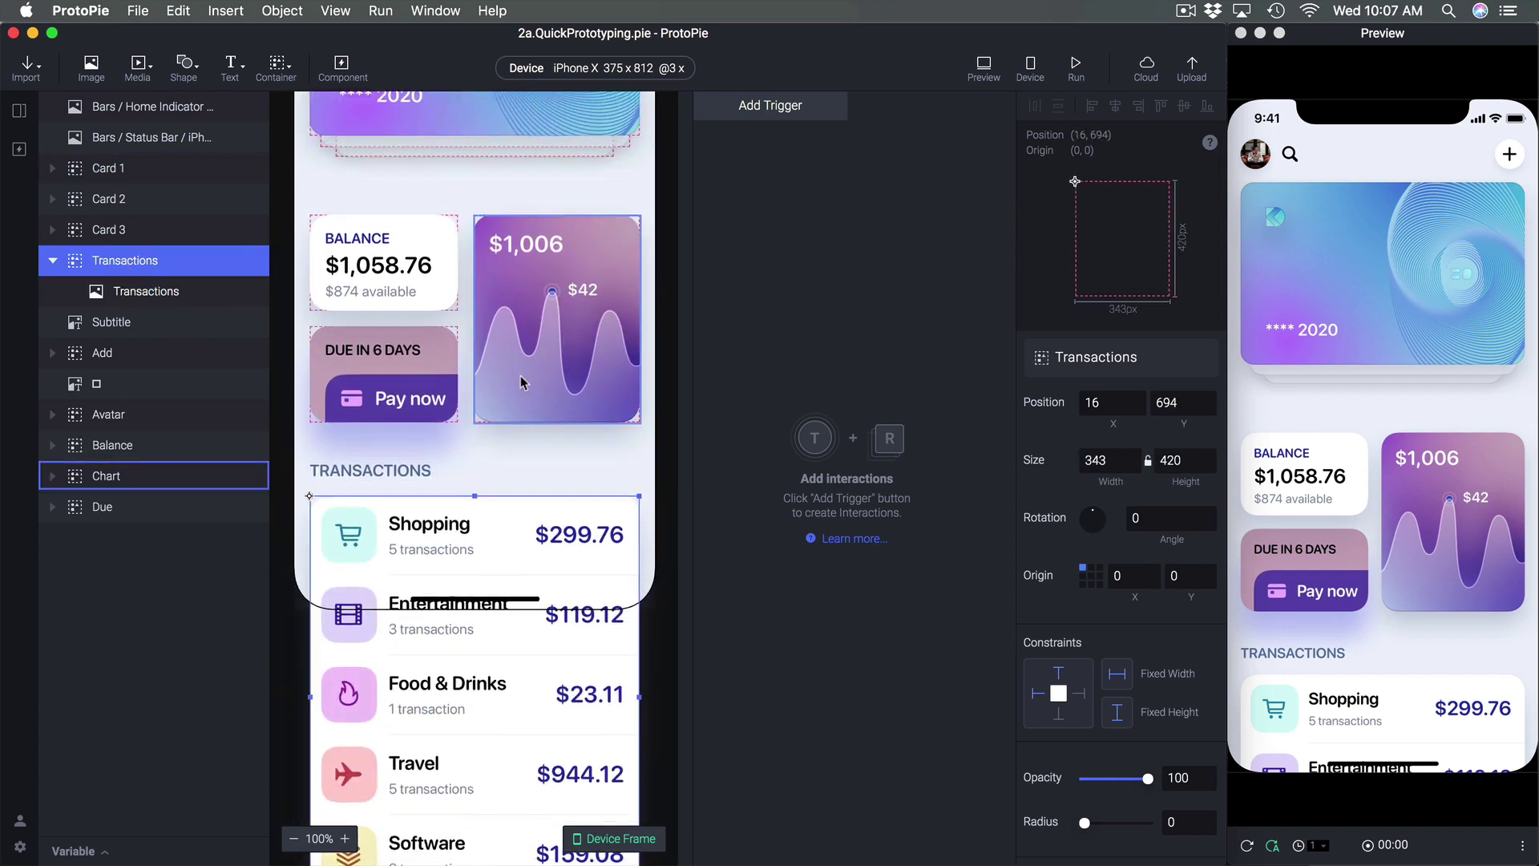
left_click(157, 299)
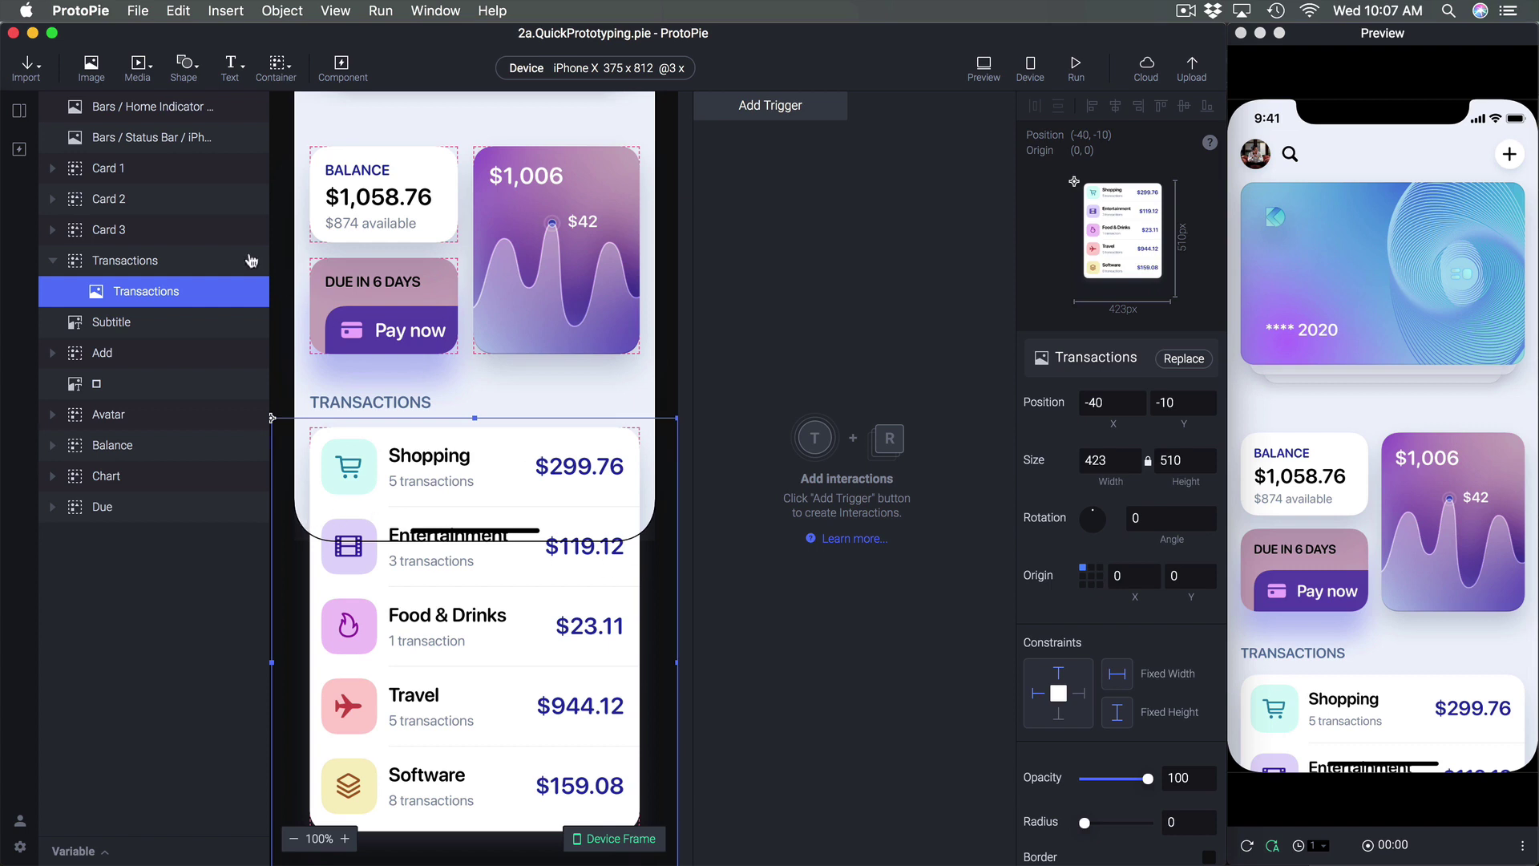
left_click(189, 265)
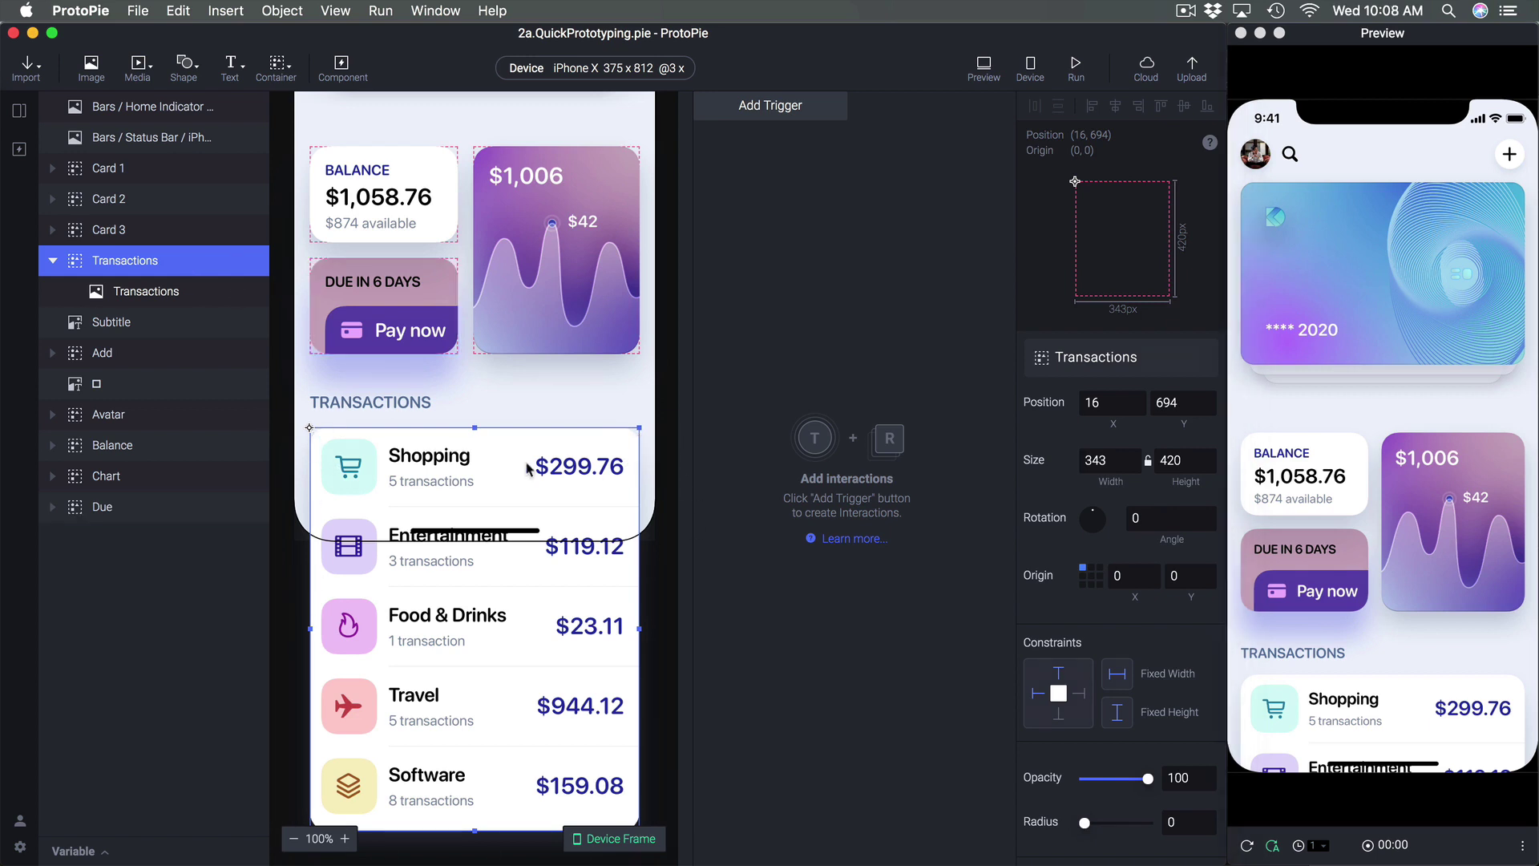
Expand the Balance container, examine its individual text and rectangle layers, and collapse it again
left_click(159, 453)
left_click(68, 452)
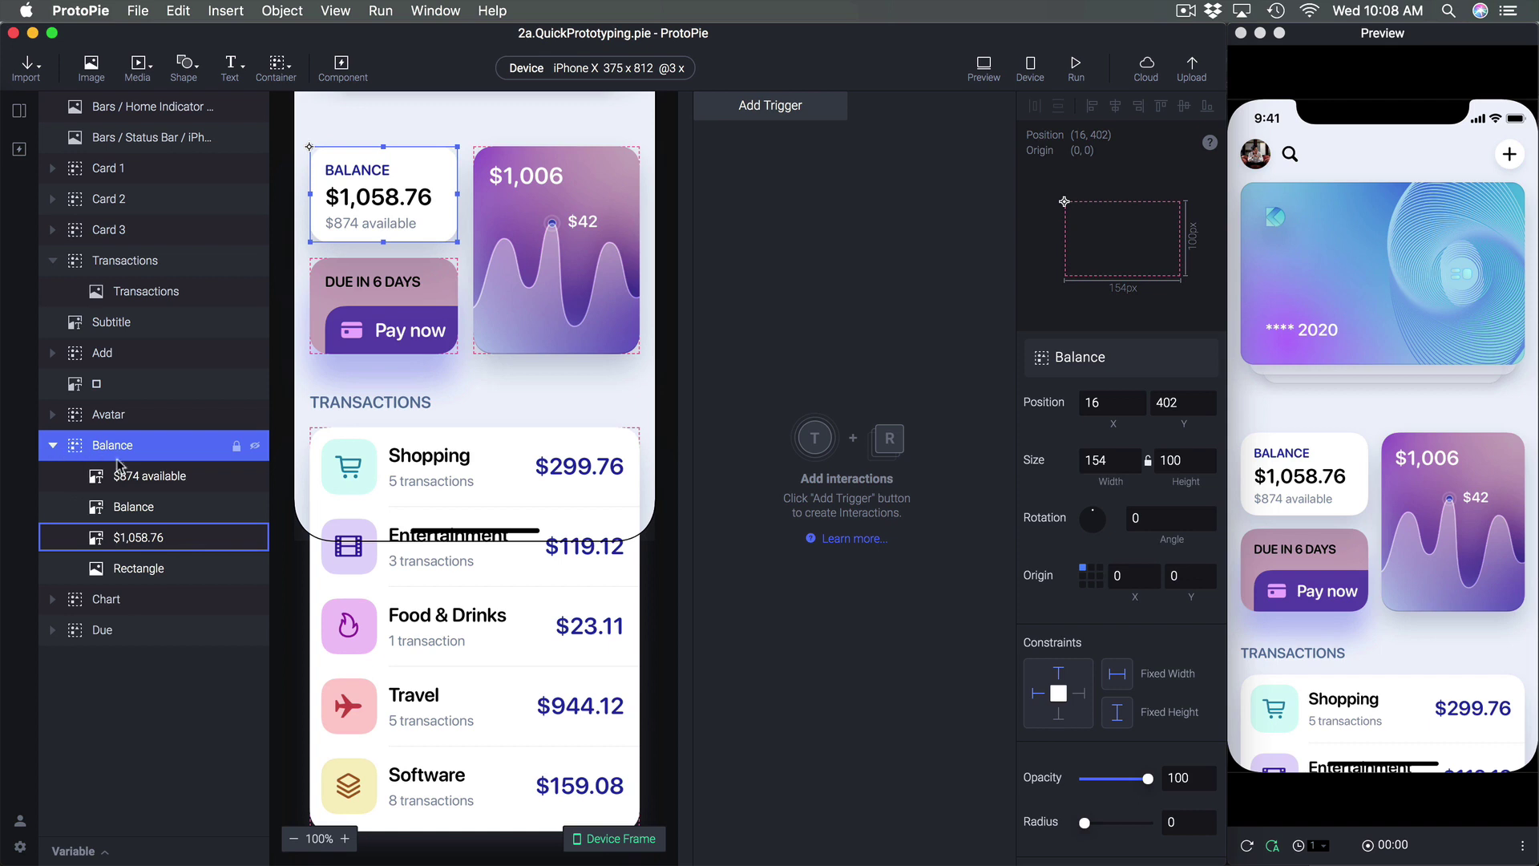
left_click(152, 478)
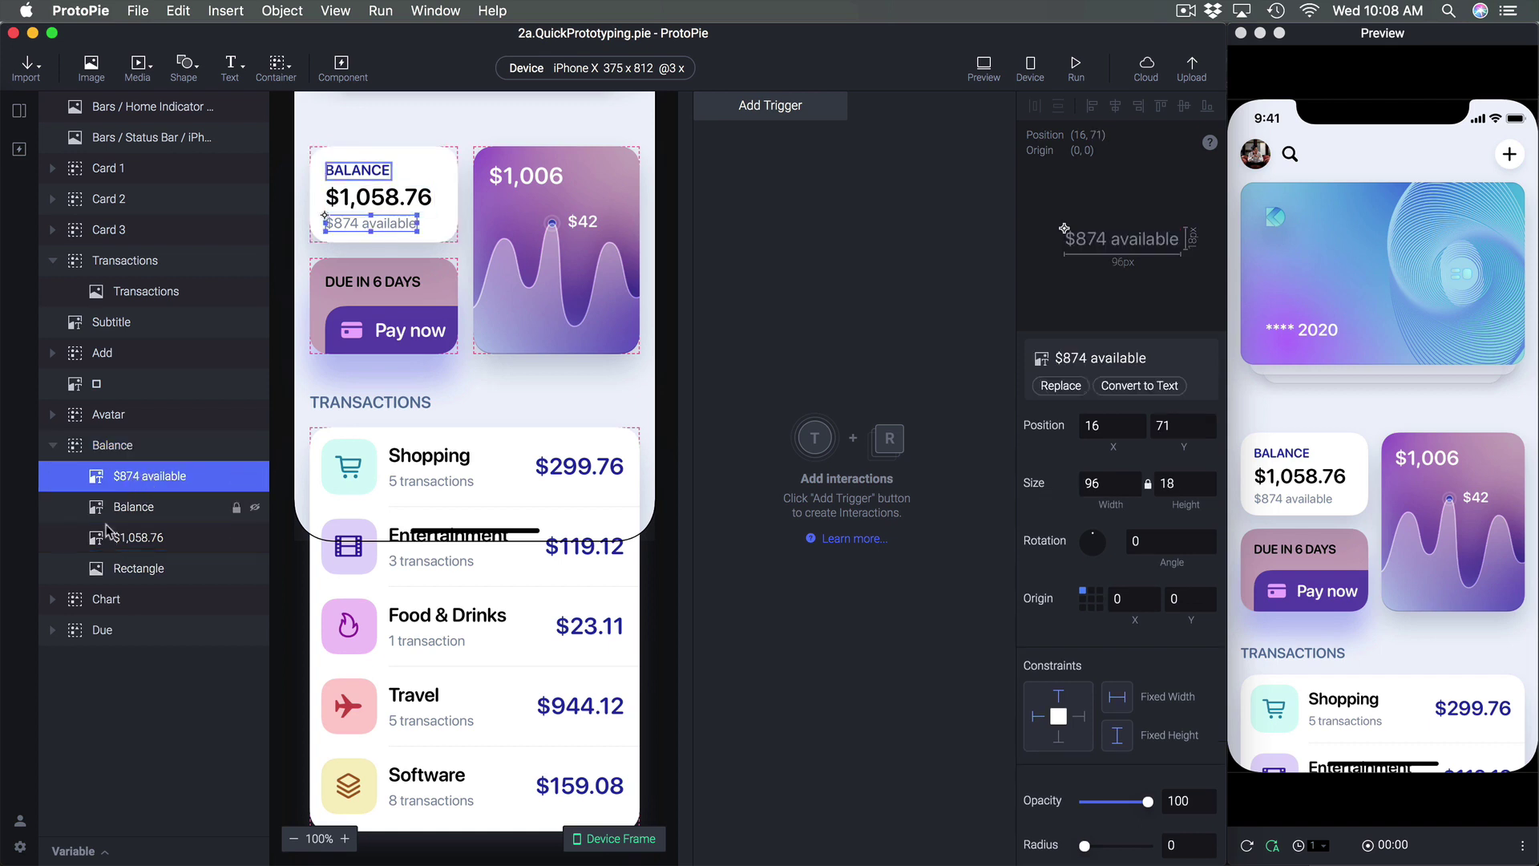
left_click(141, 509)
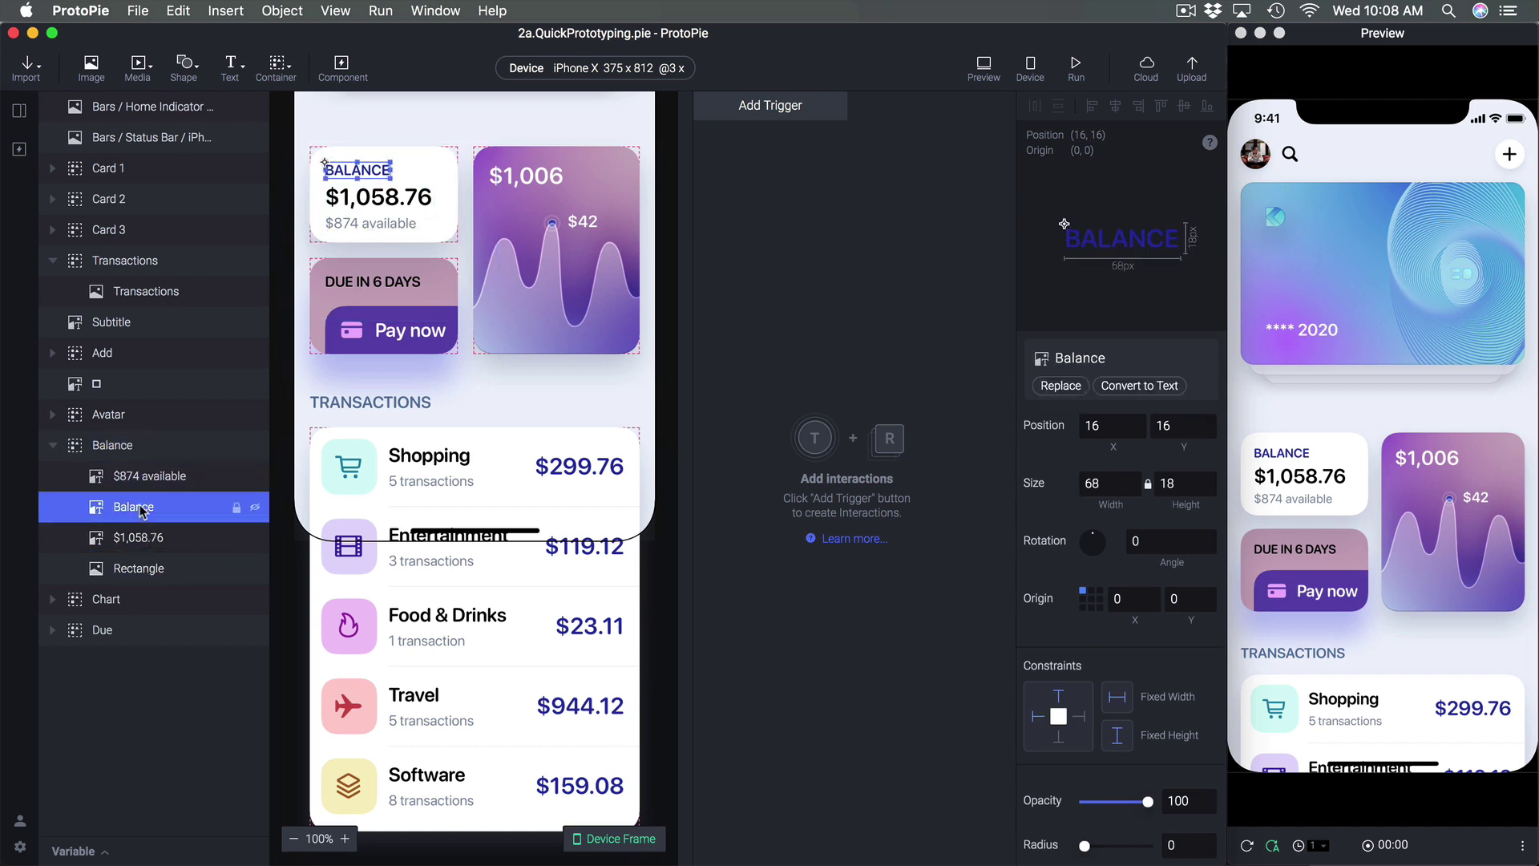
left_click(146, 454)
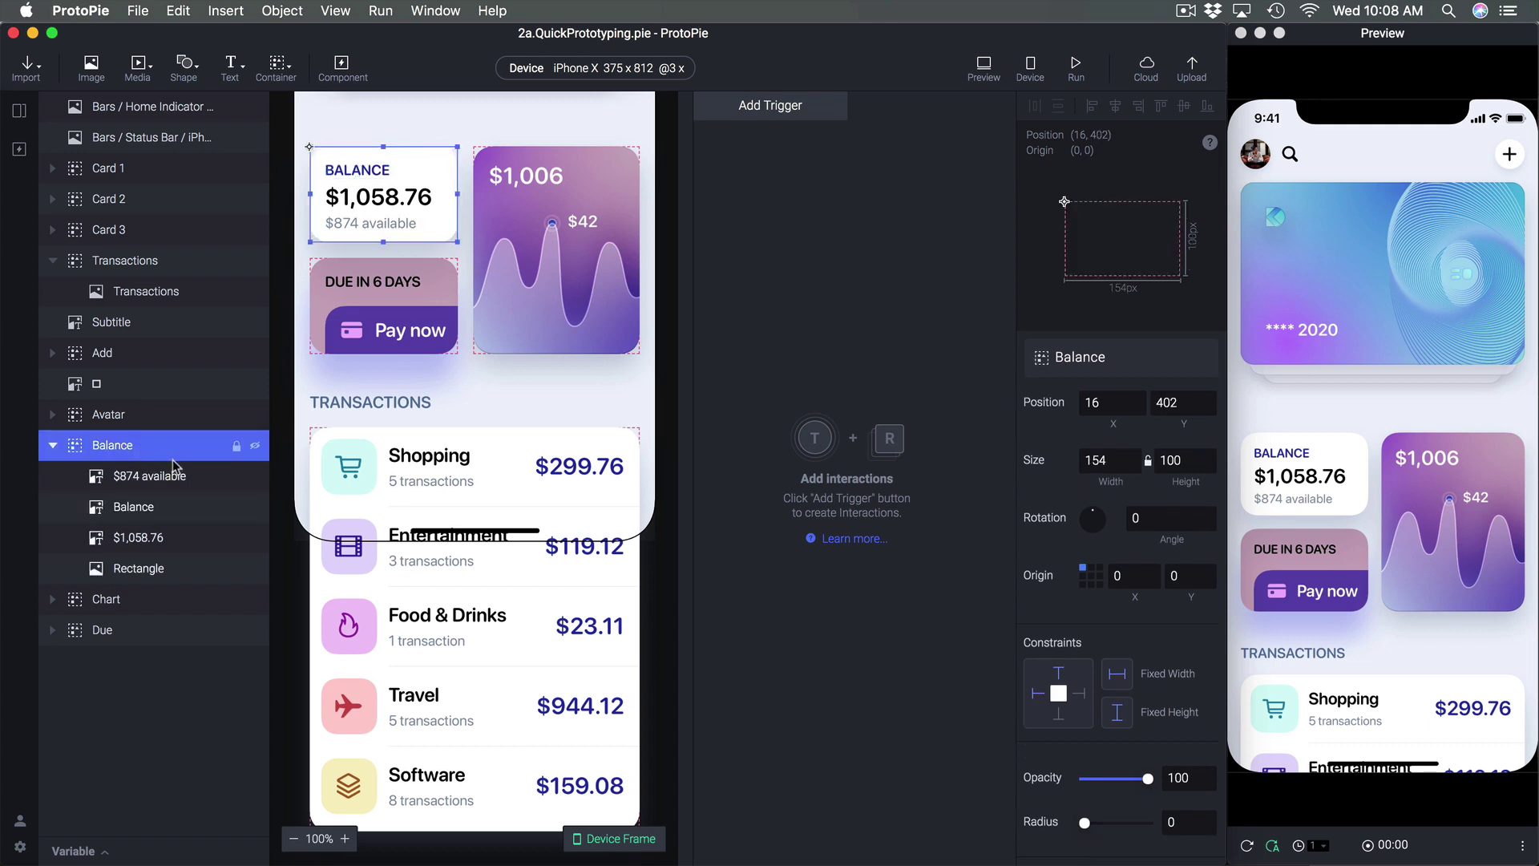
left_click(178, 479)
left_click(160, 505)
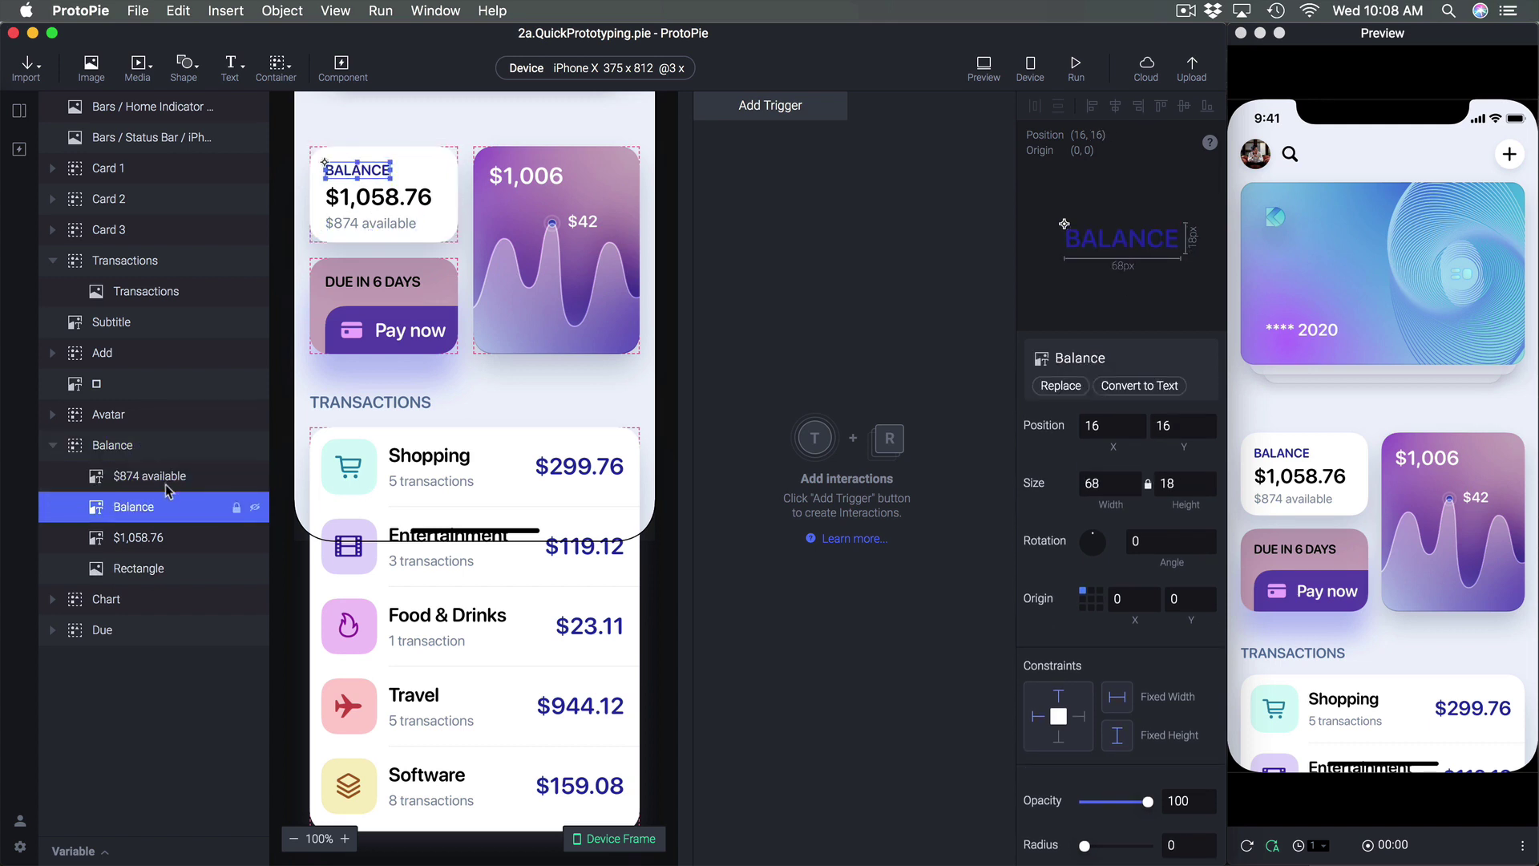
left_click(168, 477)
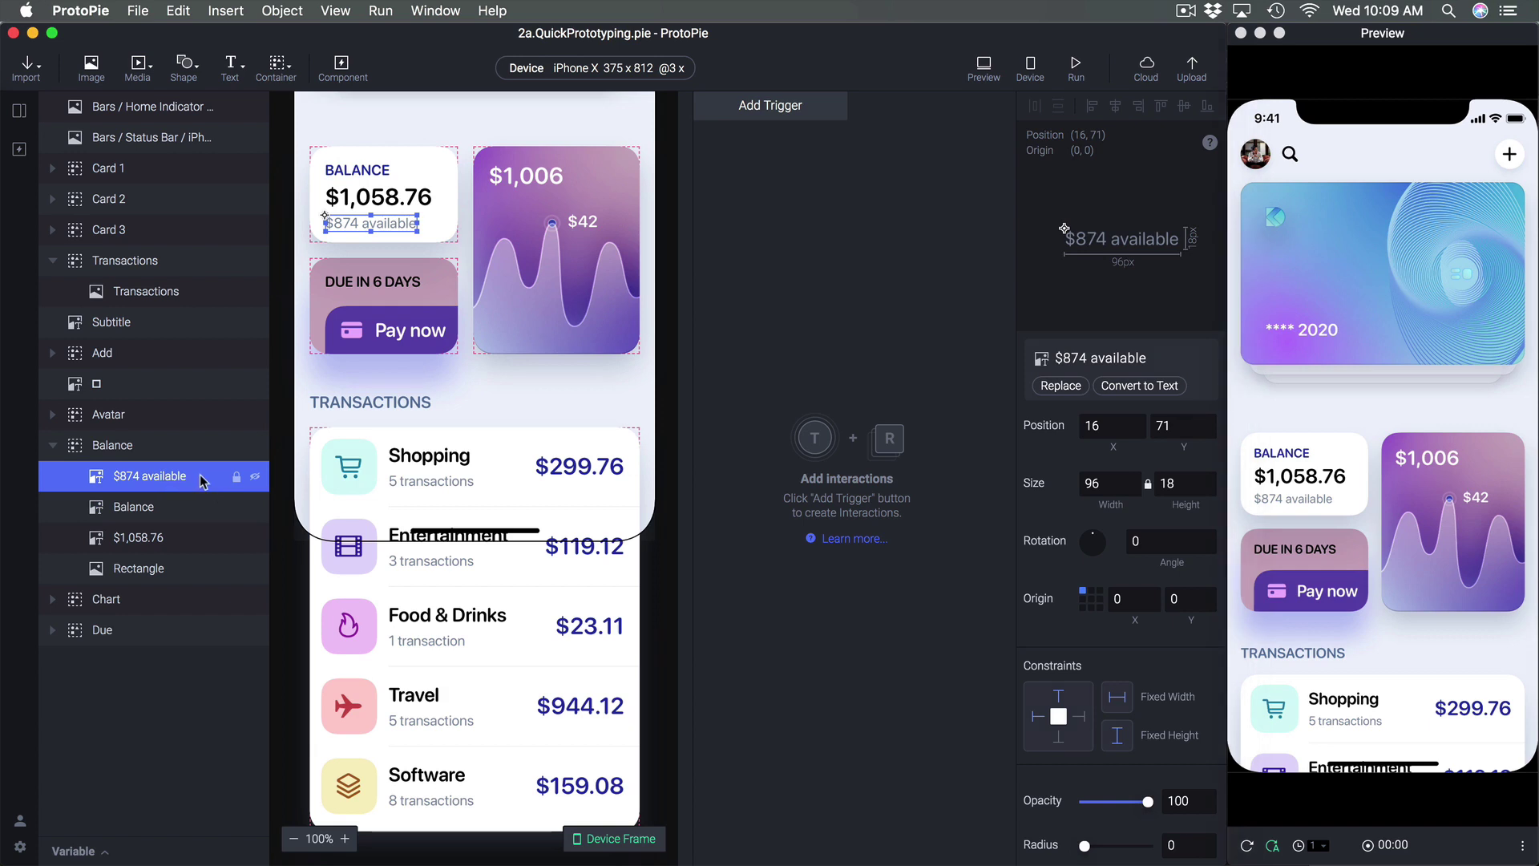
left_click(186, 509)
left_click(173, 538)
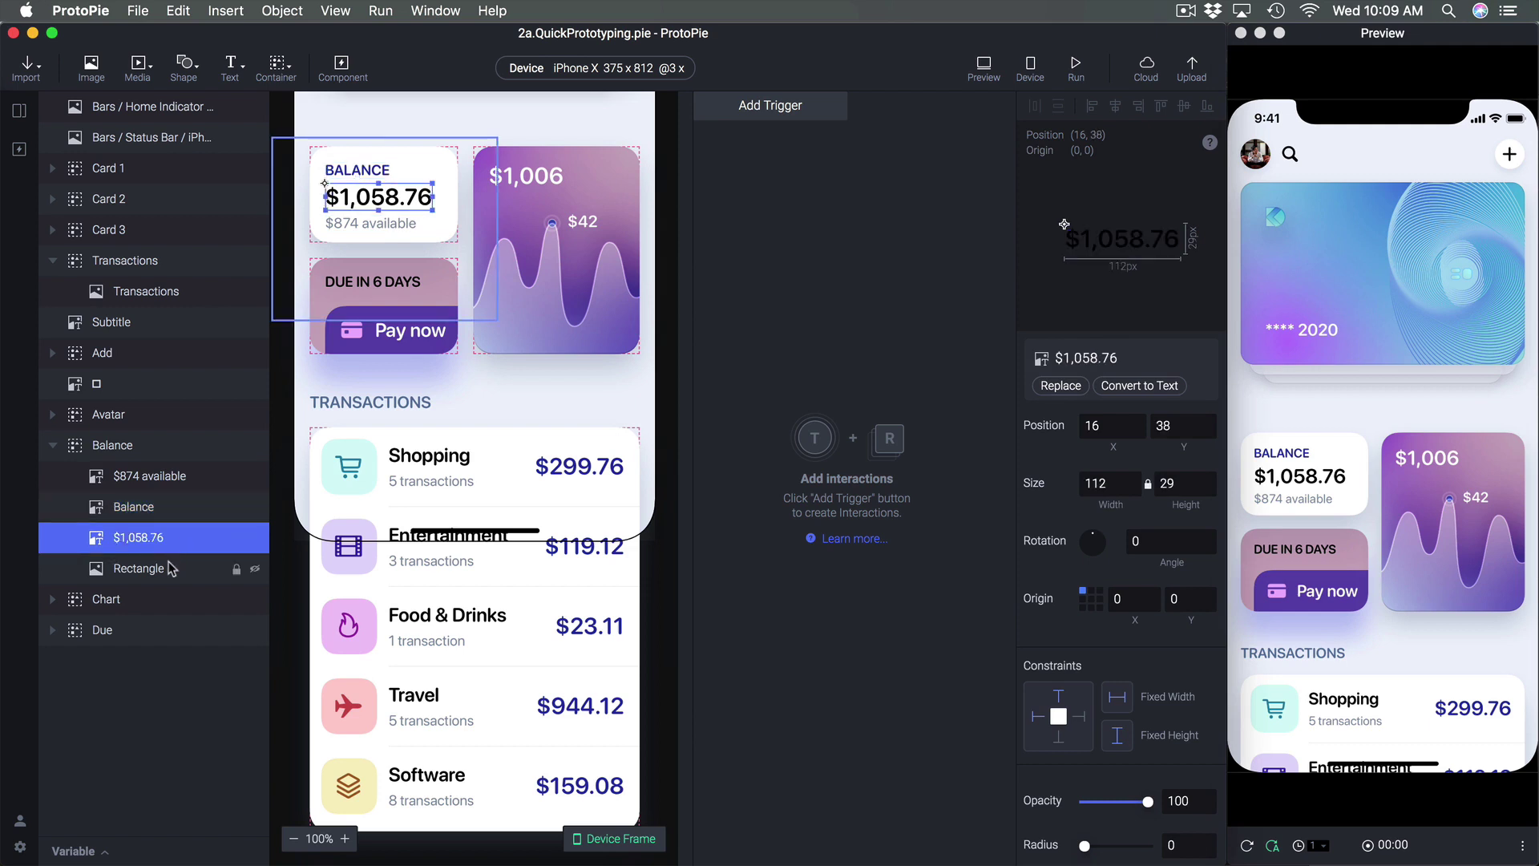
left_click(170, 569)
left_click(178, 538)
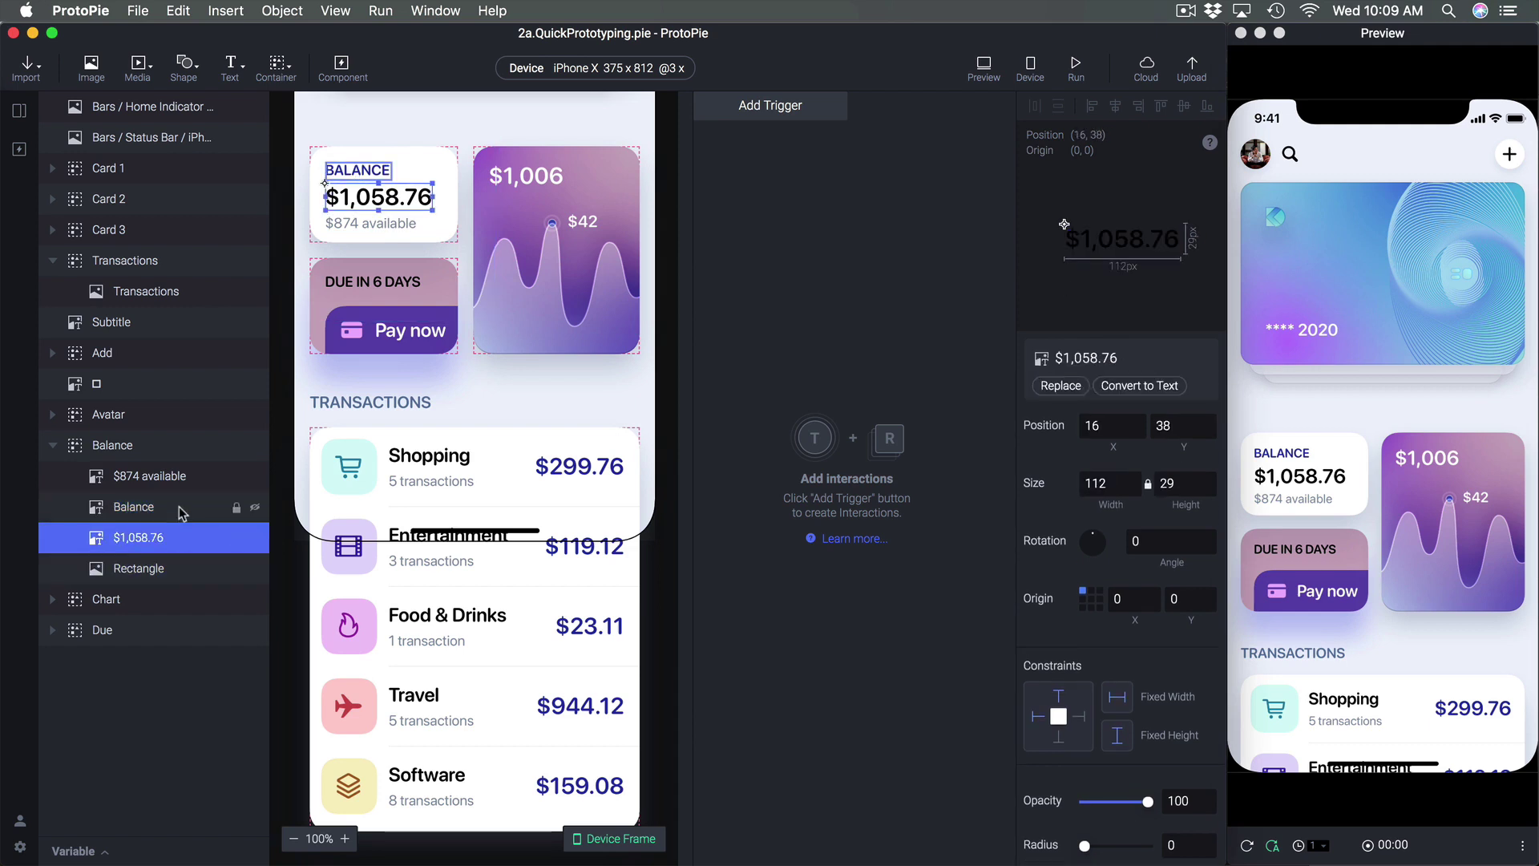
left_click(181, 509)
left_click(172, 476)
left_click(120, 446)
left_click(53, 446)
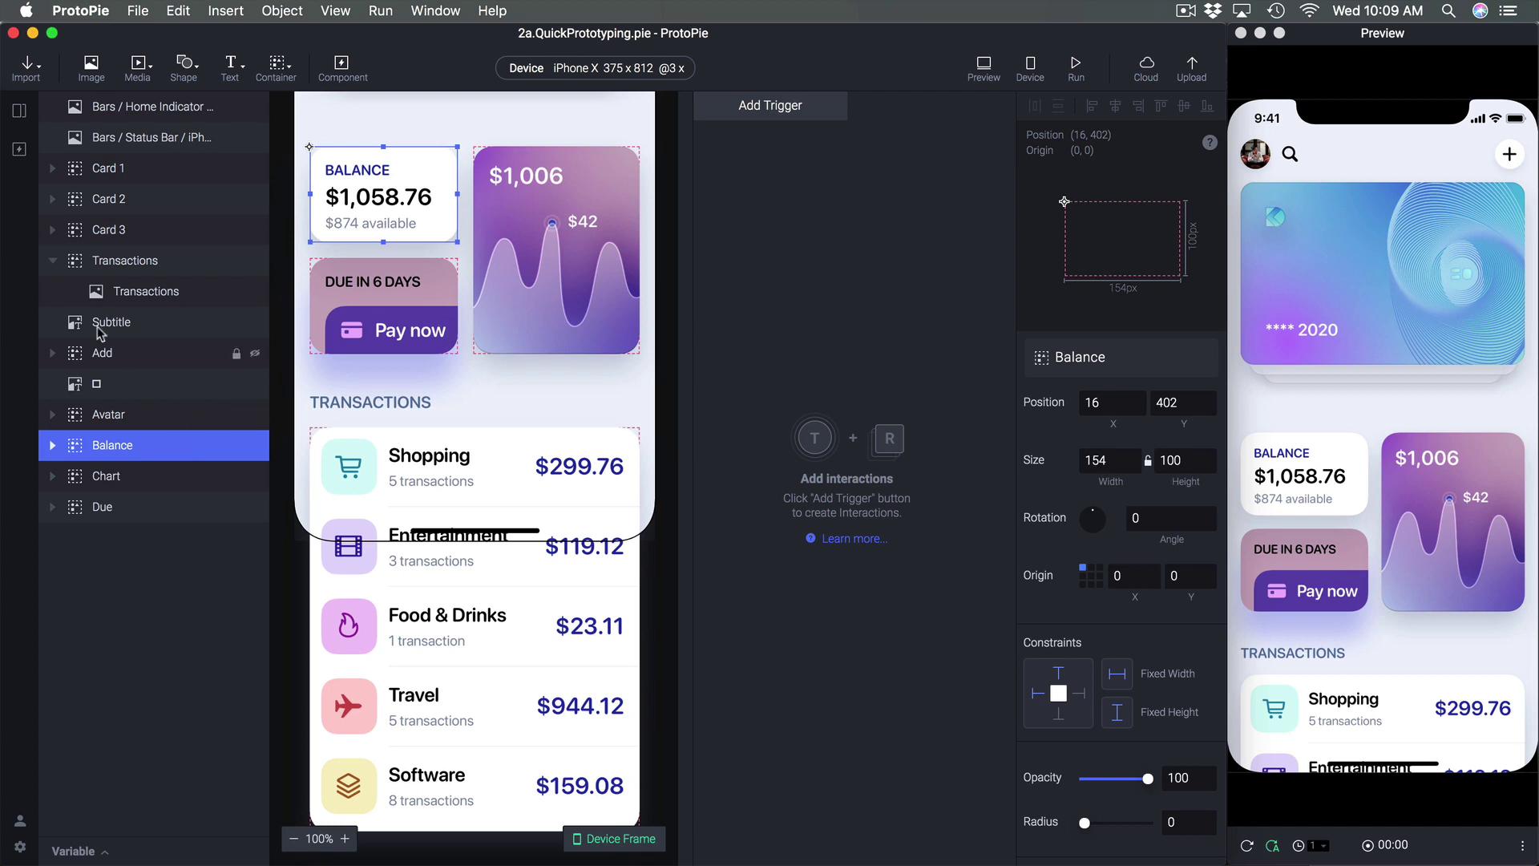
Review the Transactions image once more, collapse its container, and return to the upper part of the Home scene
left_click(148, 292)
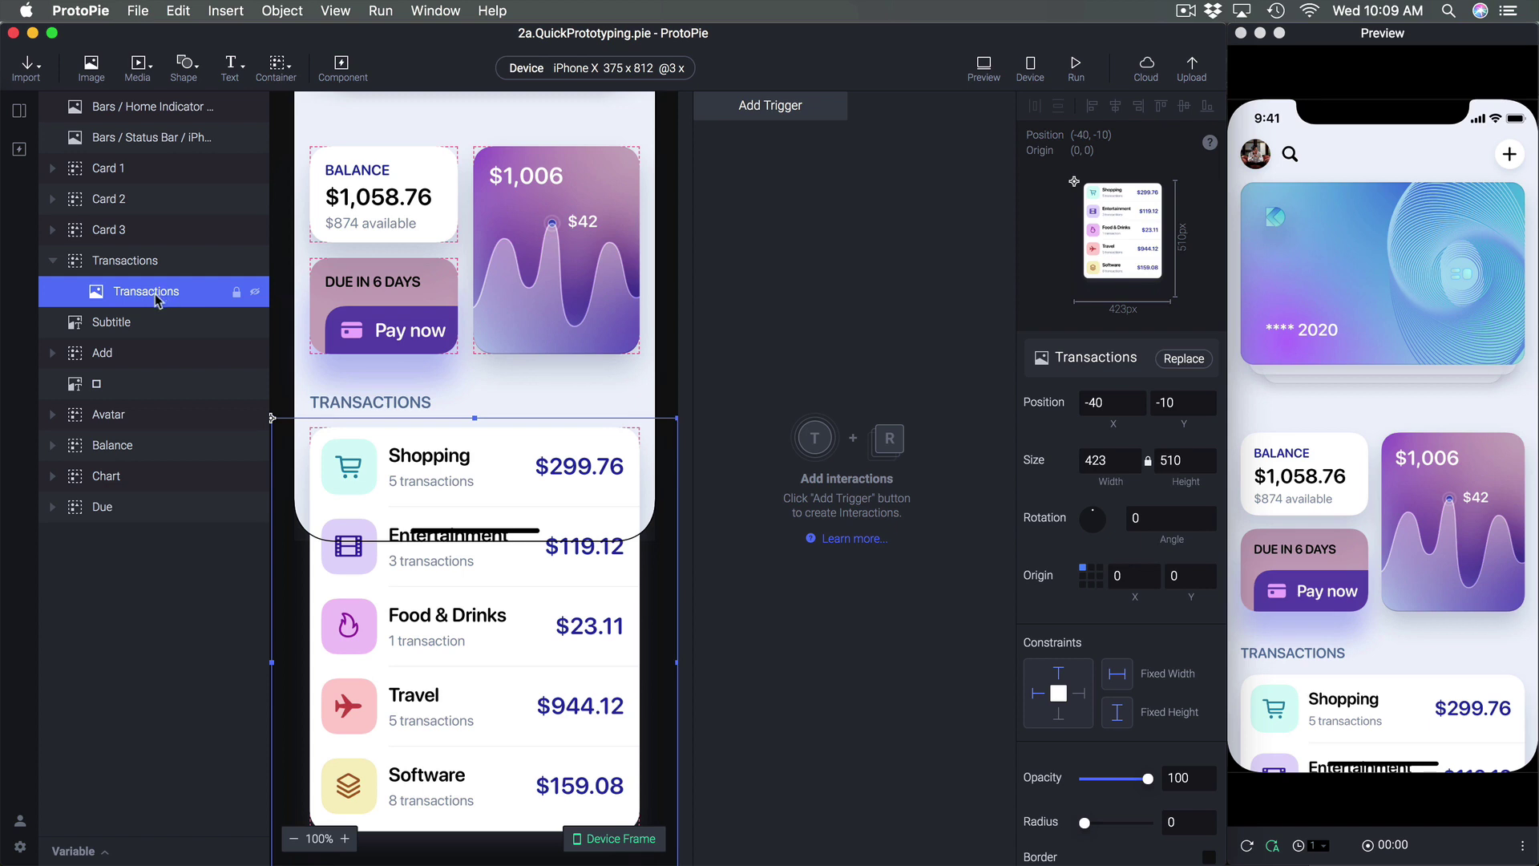
left_click(125, 260)
scroll(636, 378, "up", 5)
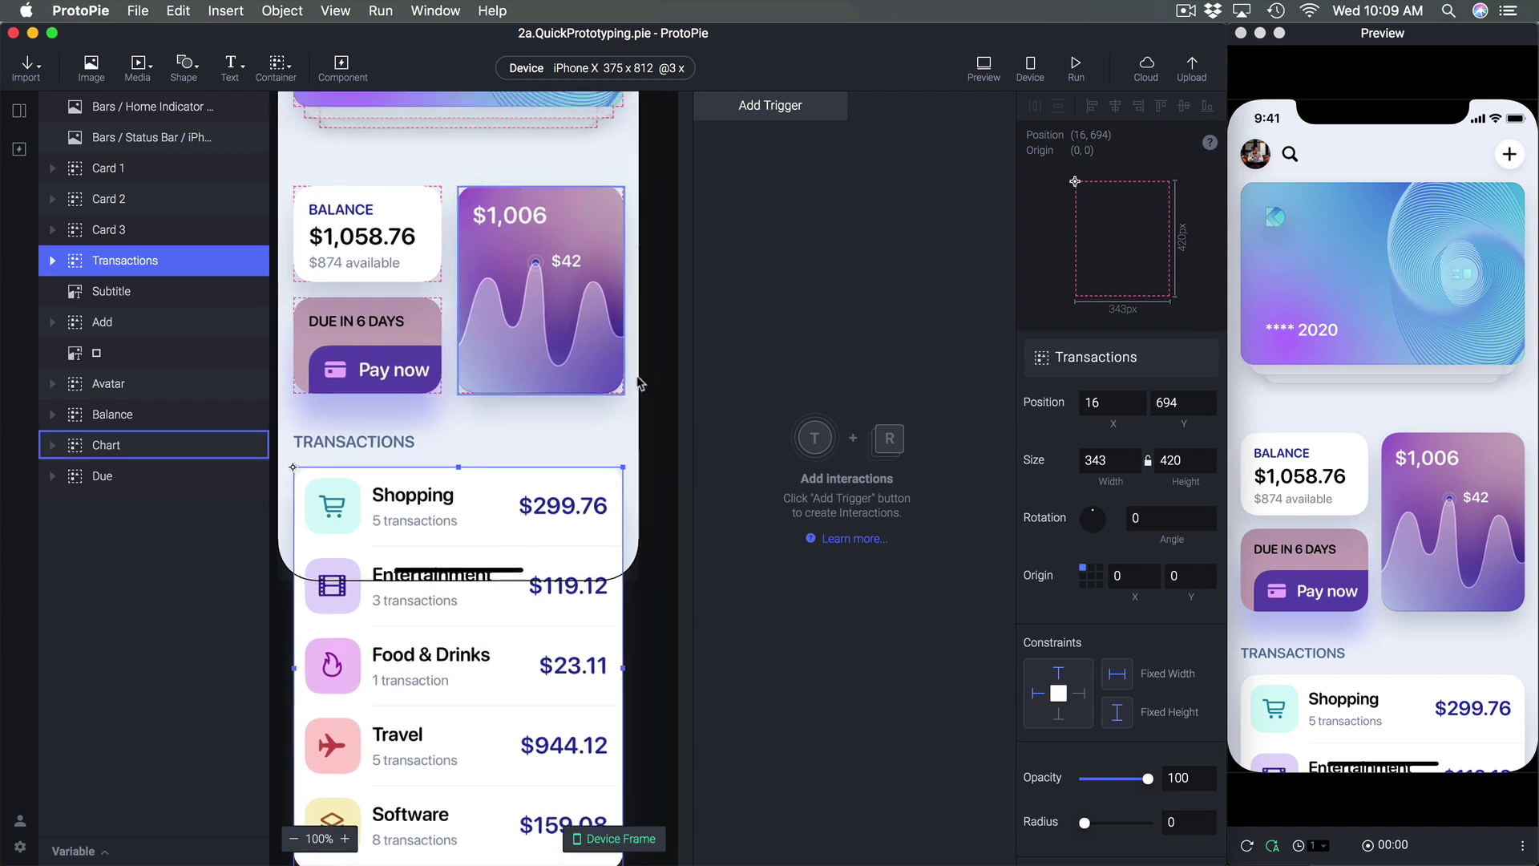
scroll(640, 383, "up", 1)
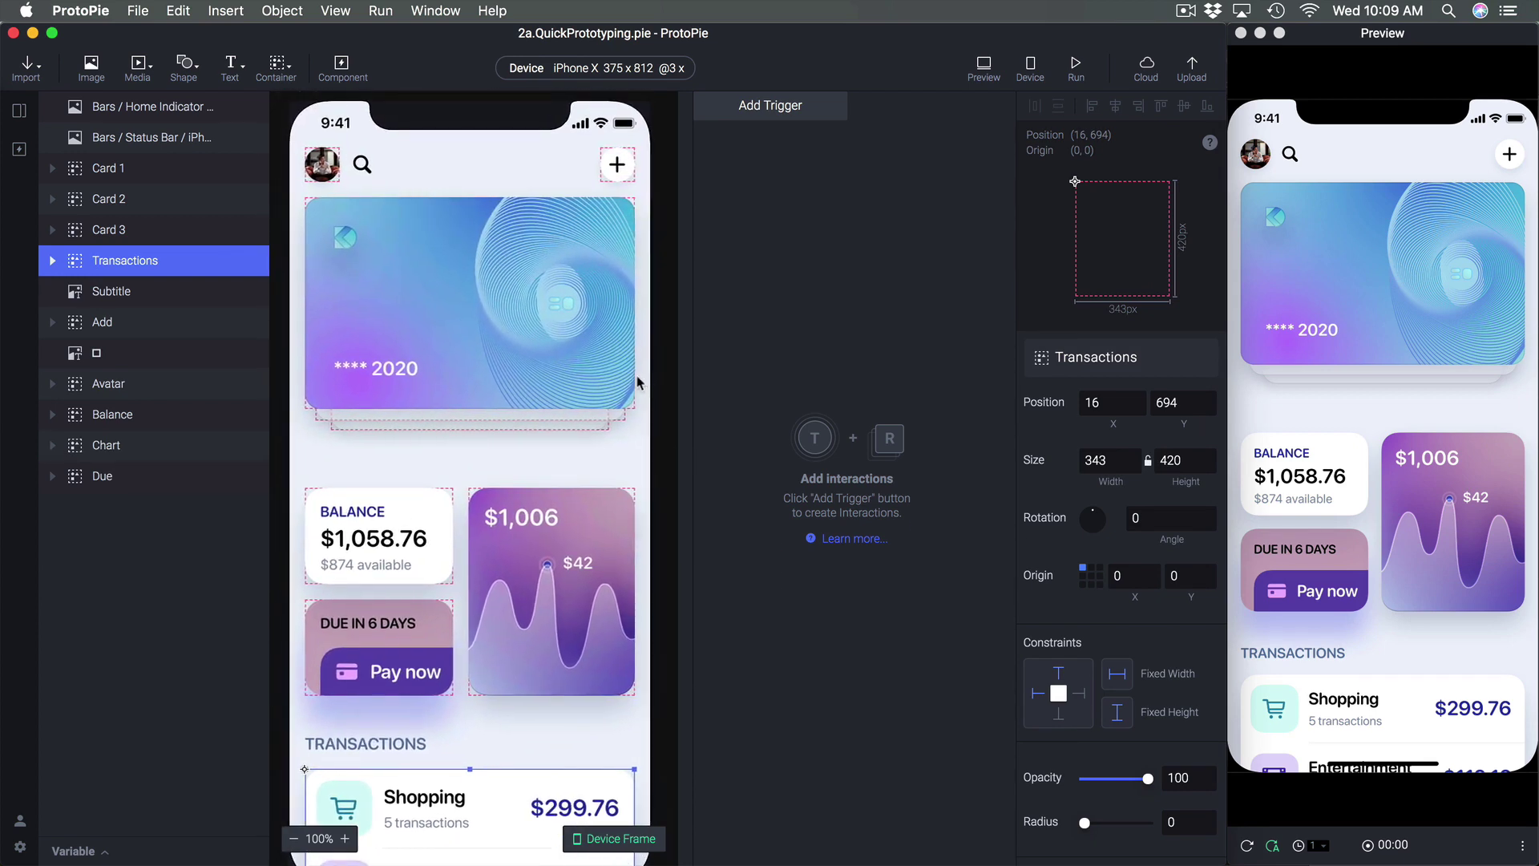
scroll(666, 397, "left", 1)
scroll(664, 393, "left", 1)
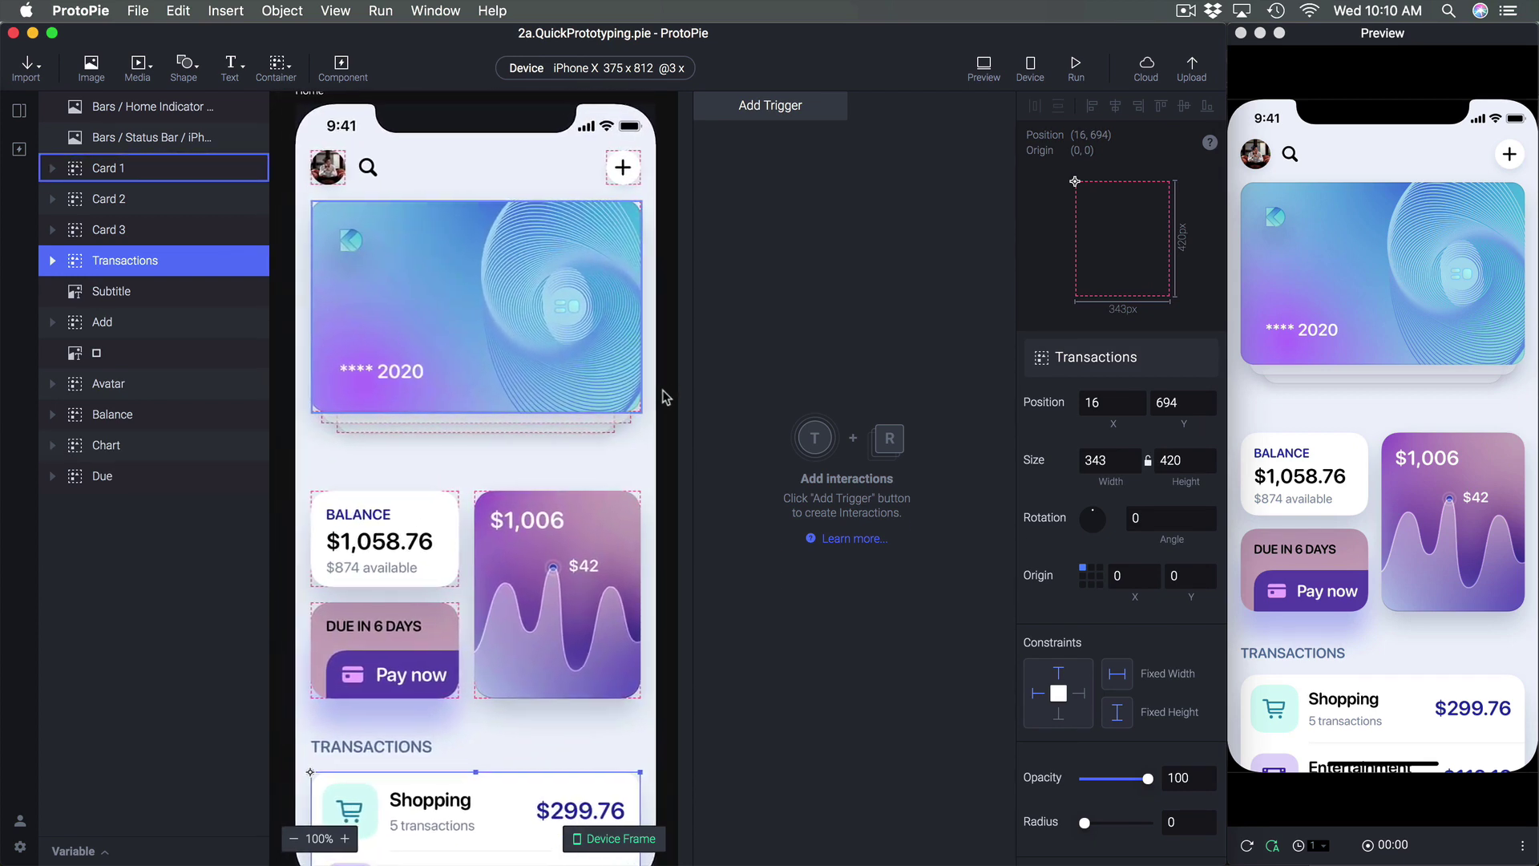
scroll(670, 395, "up", 1)
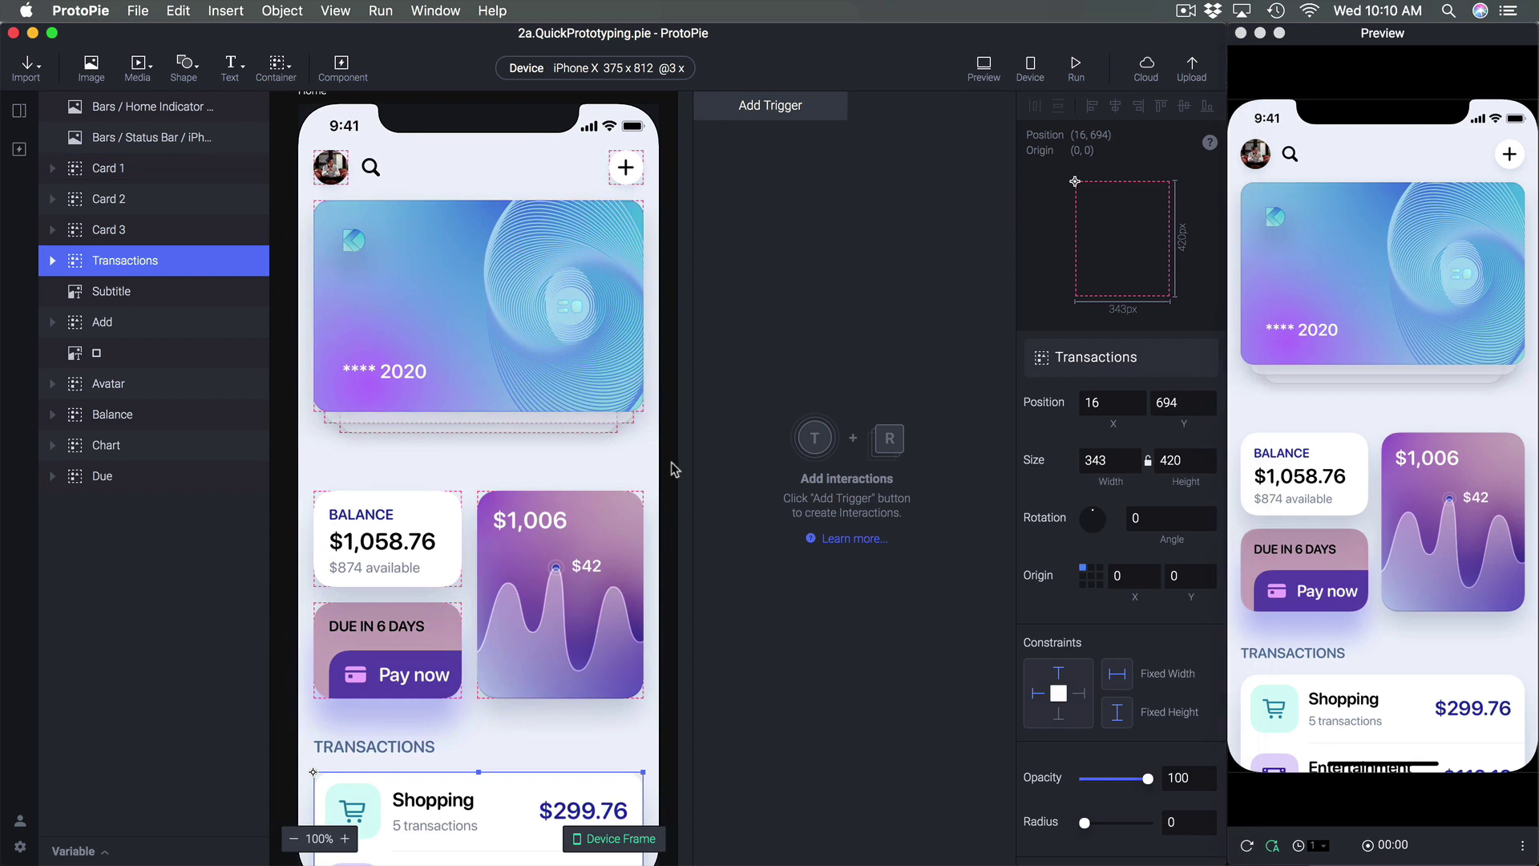
Examine the Card 3 container and the thumbnails of all scenes, and return to the Home scene's layer list
left_click(135, 234)
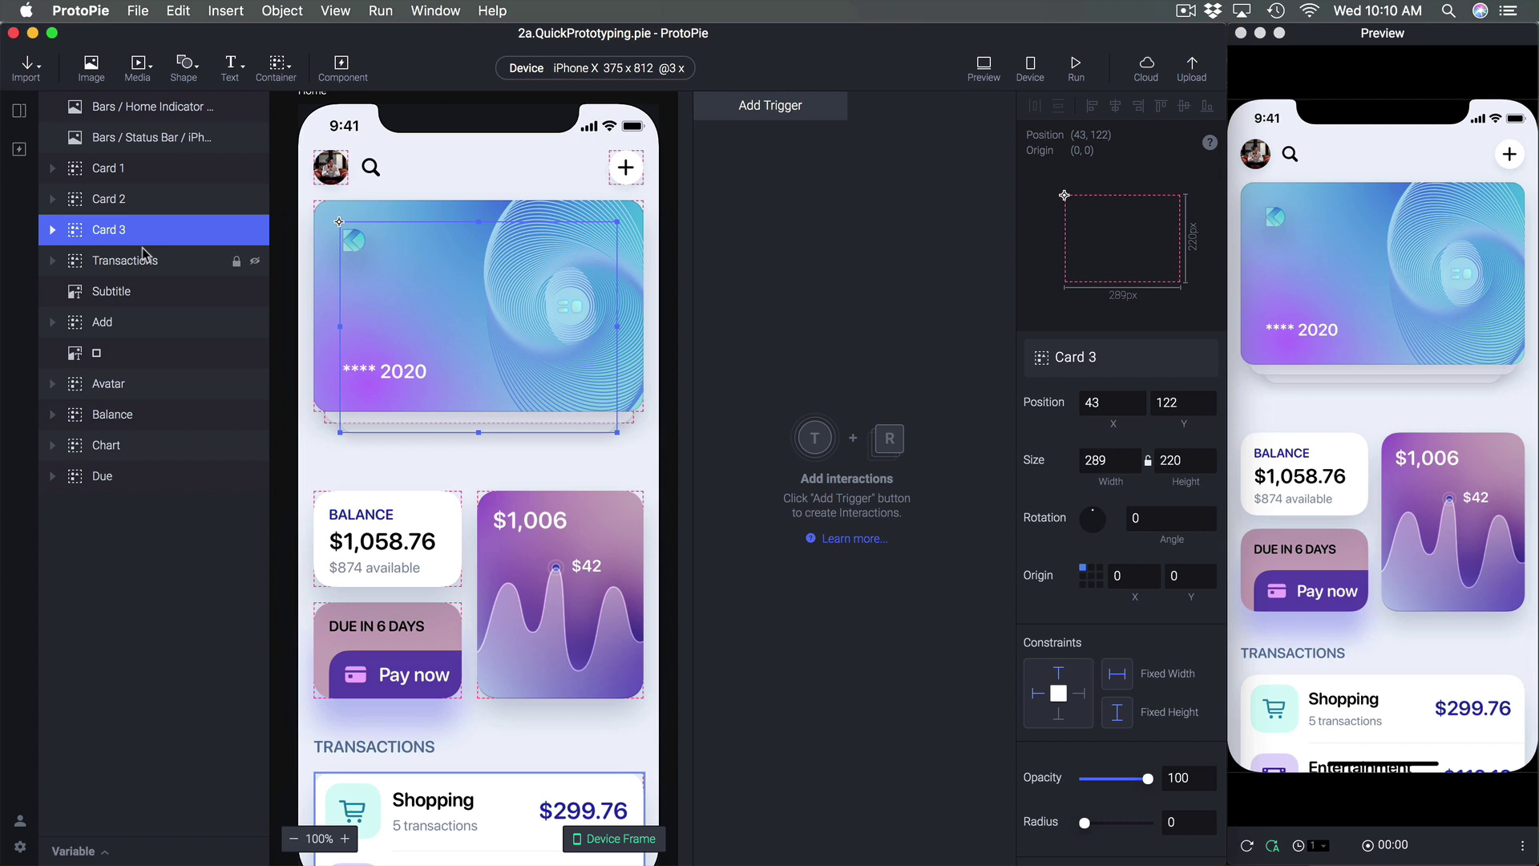
key("Escape")
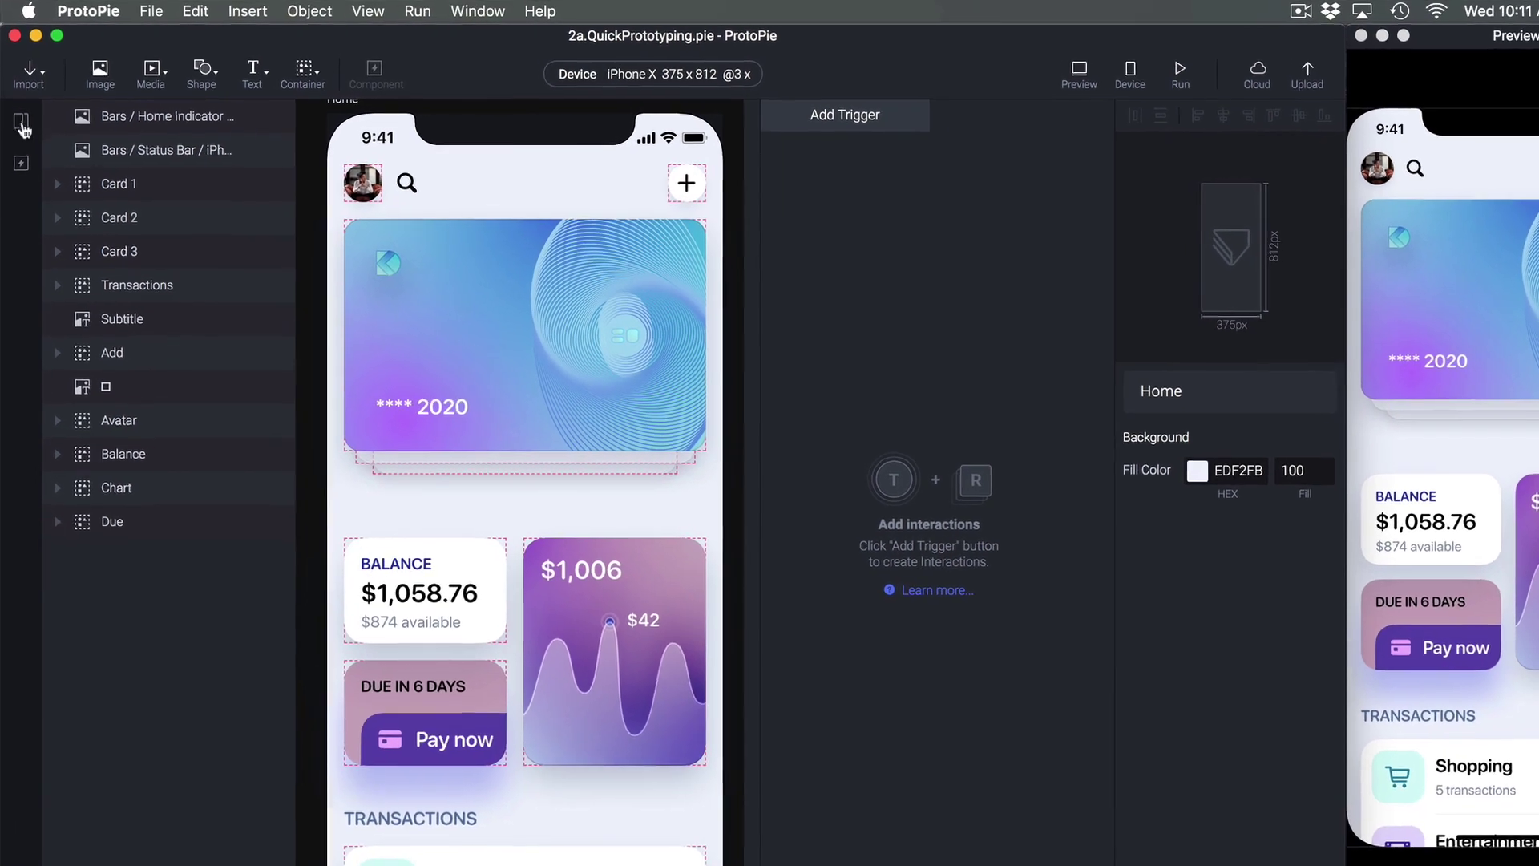
left_click(19, 110)
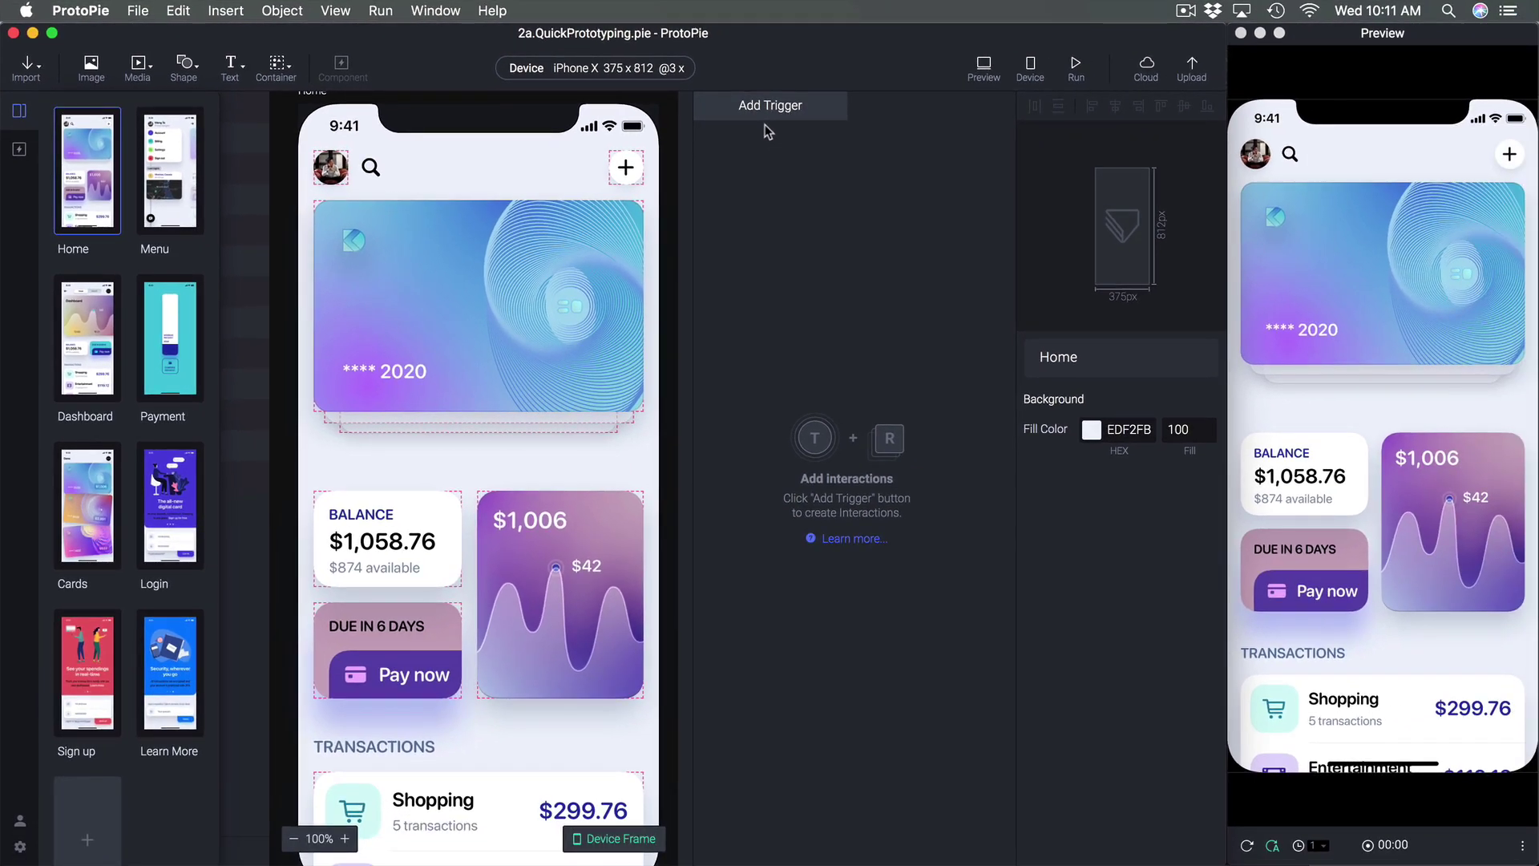
key("super+1")
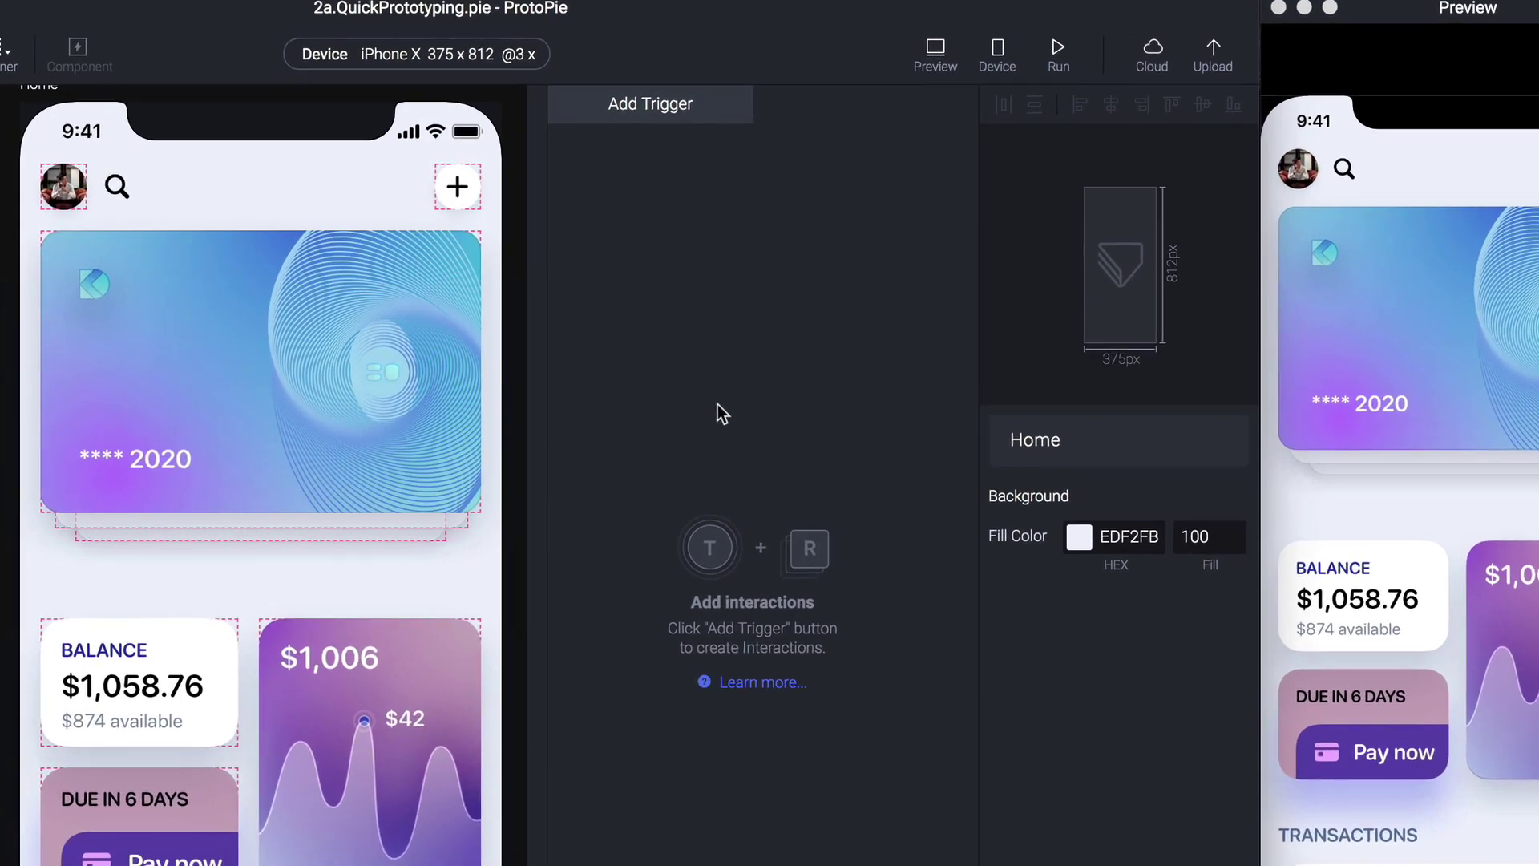
Review the available trigger types and add a Tap trigger to the Card 1 container
left_click(687, 113)
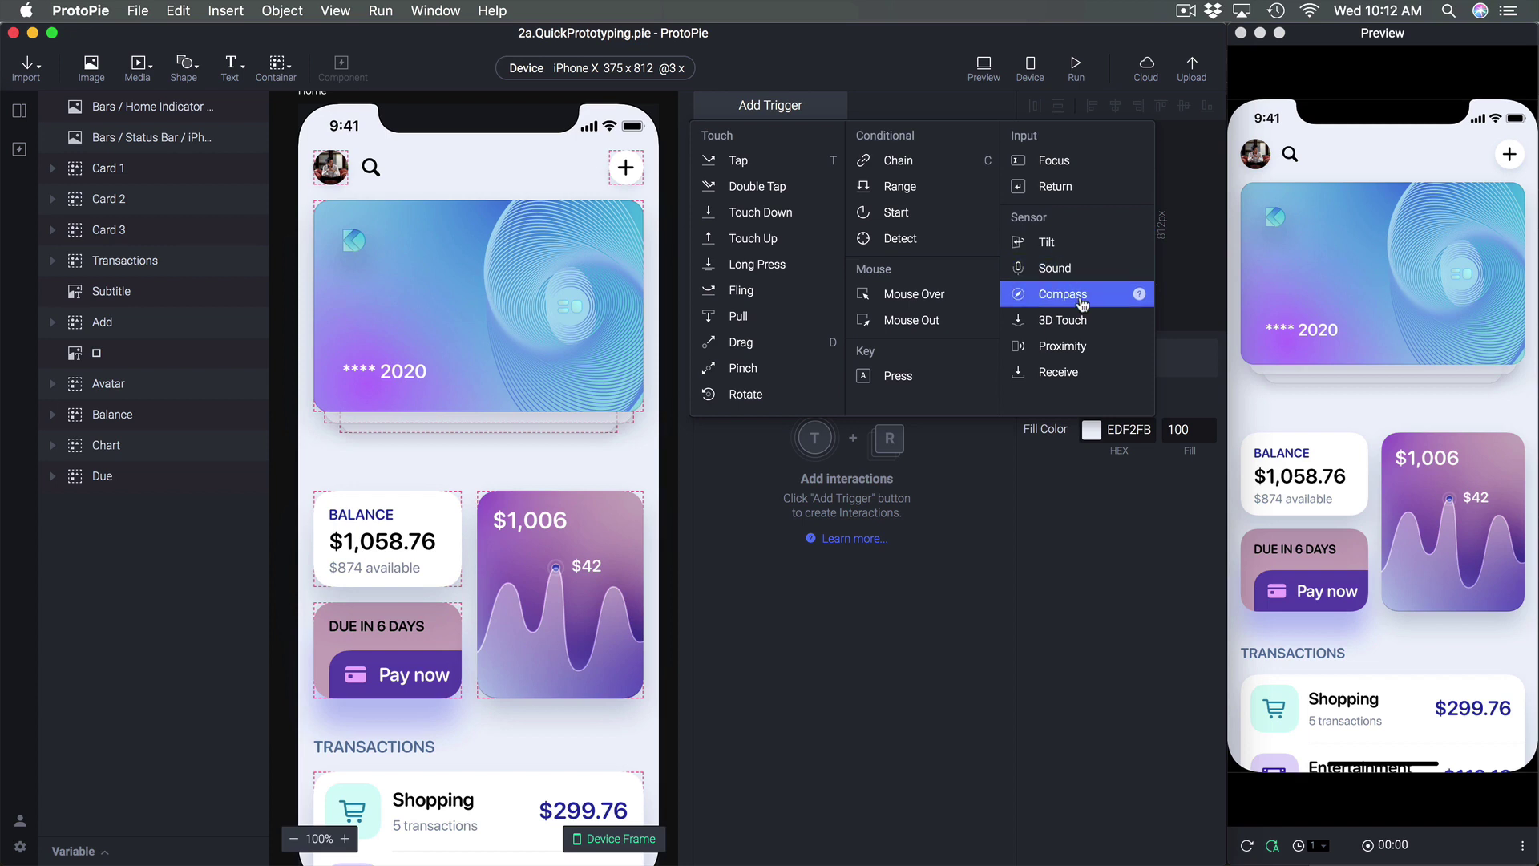
left_click(1047, 535)
left_click(603, 291)
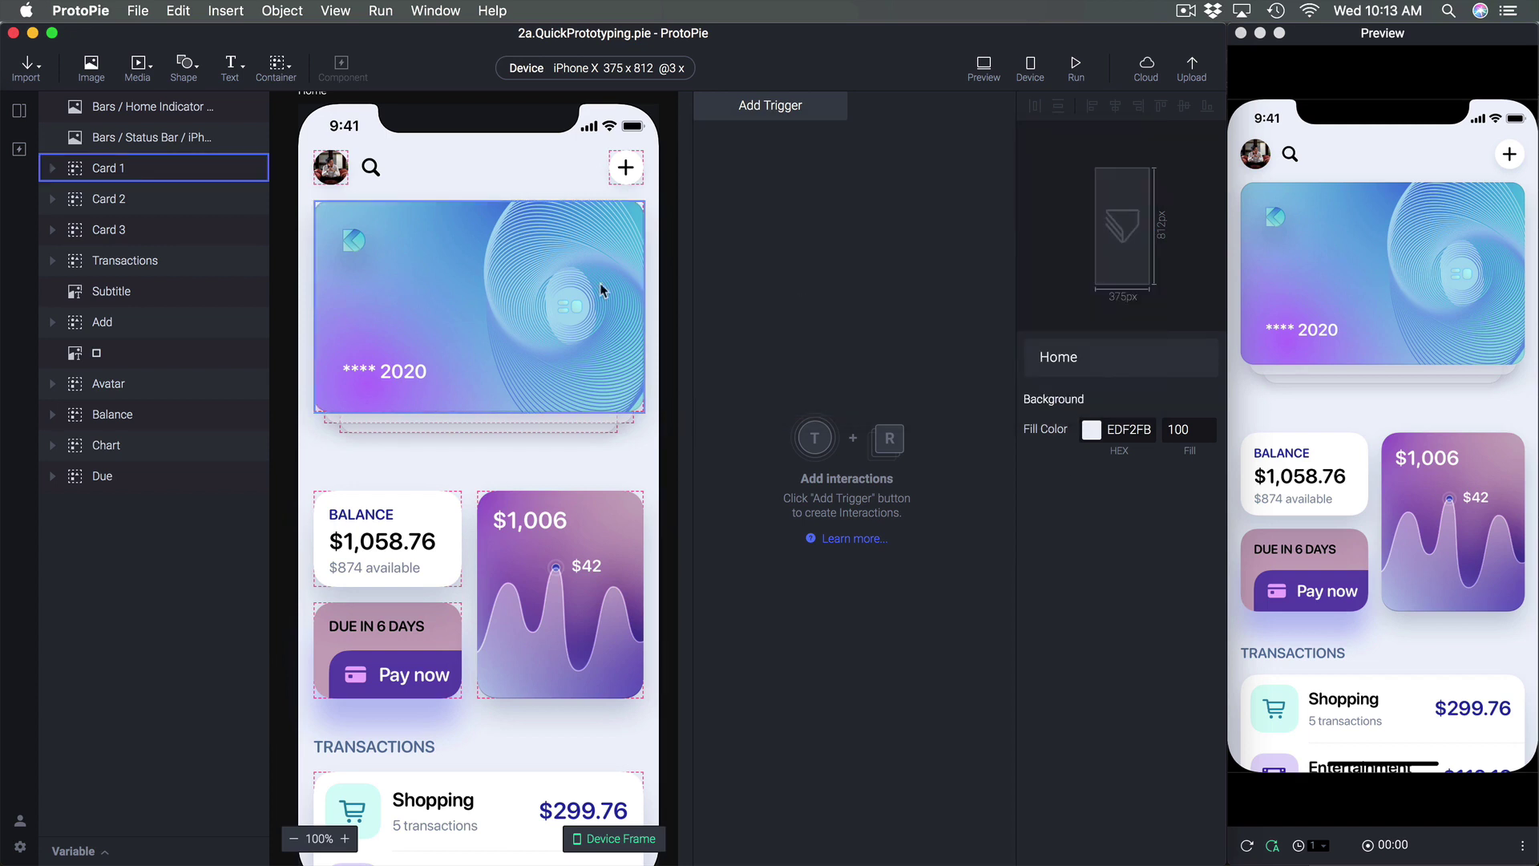
left_click(586, 291)
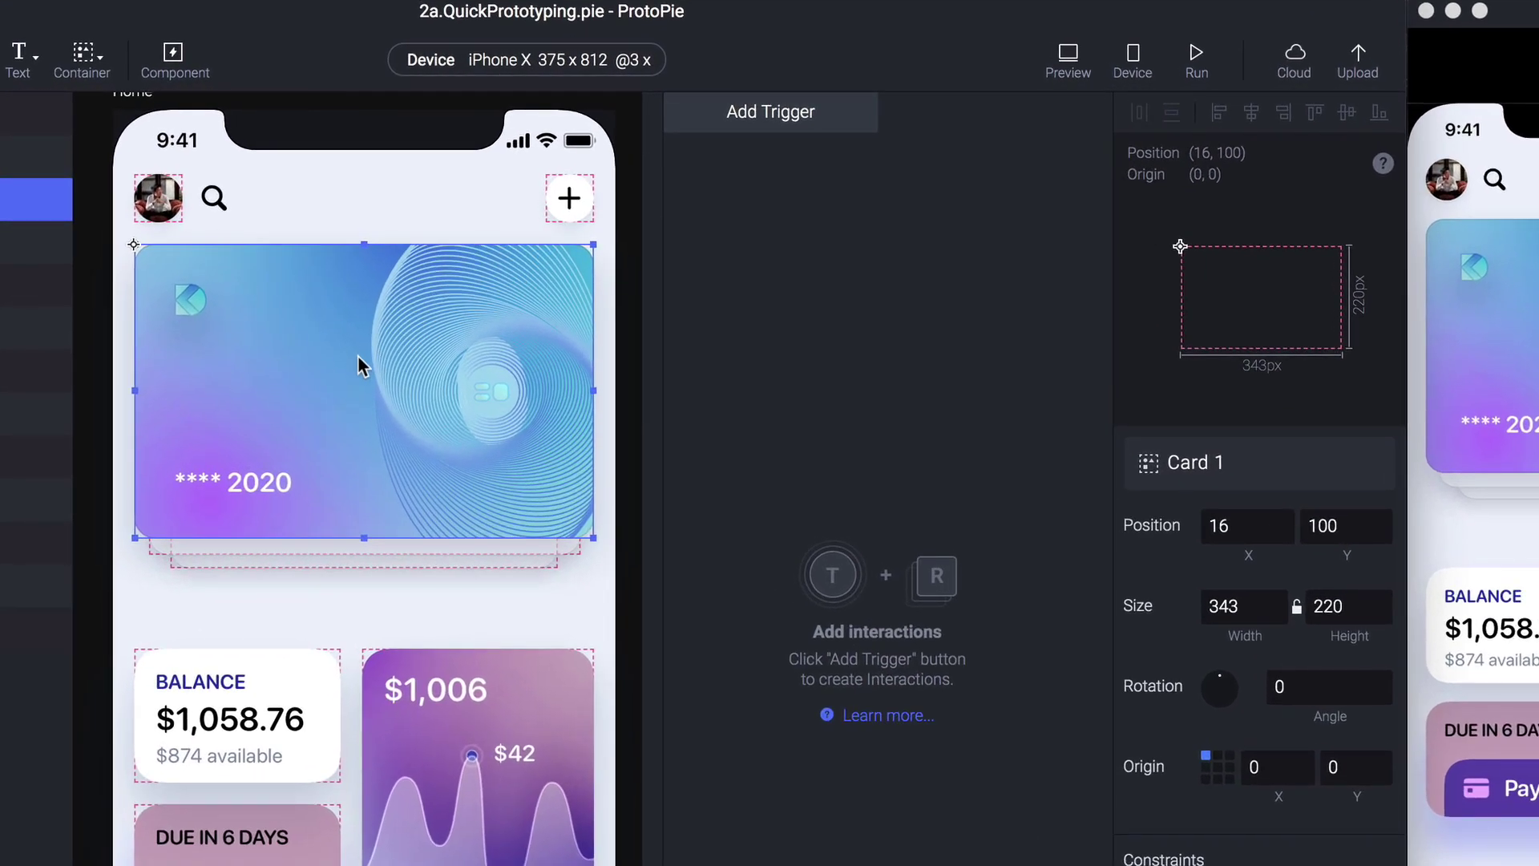
left_click(774, 120)
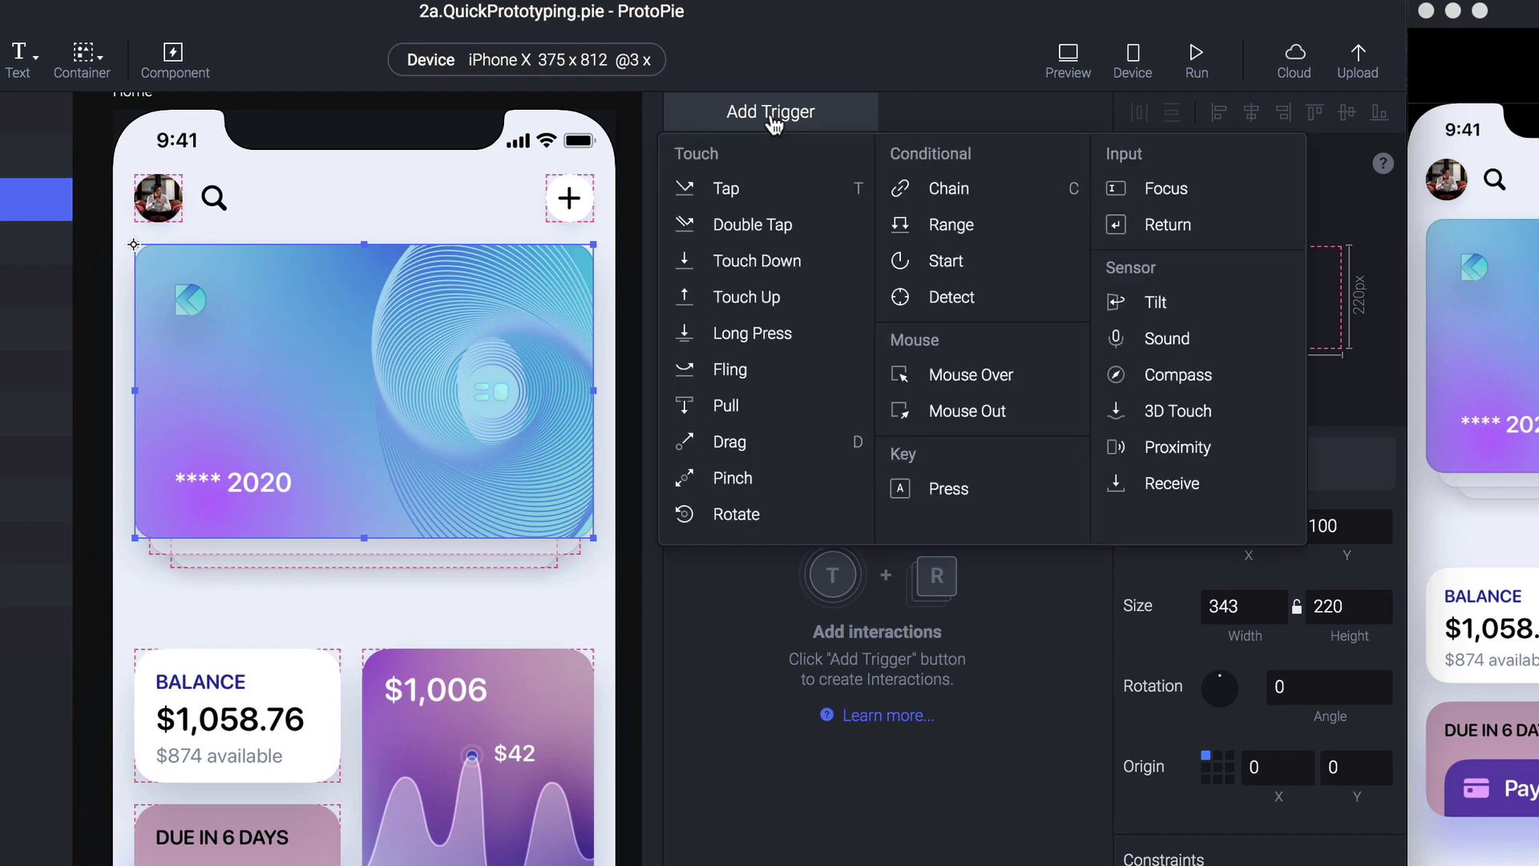
left_click(758, 192)
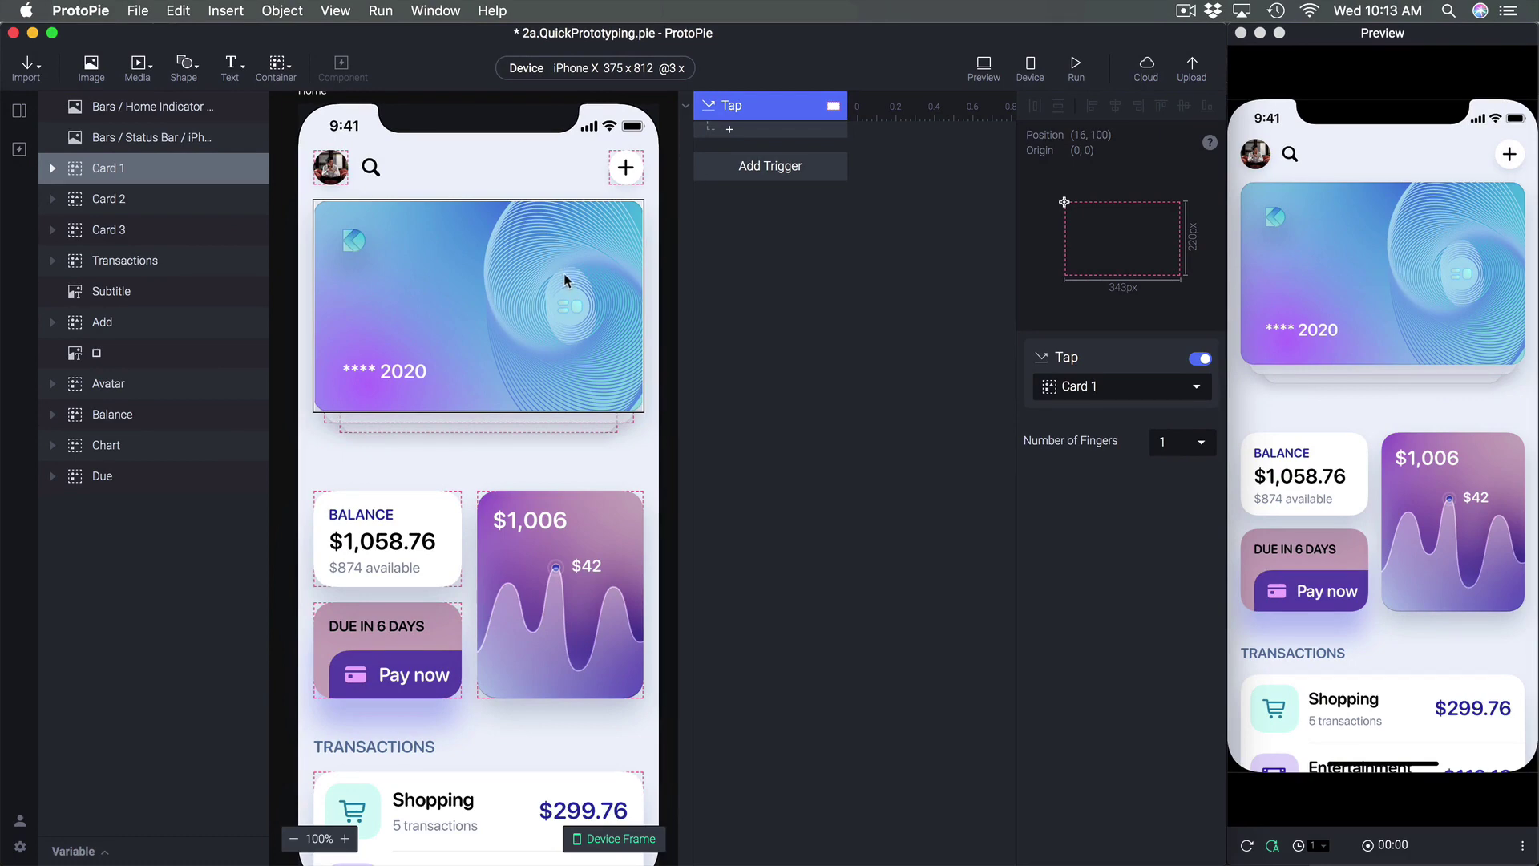
left_click(1098, 386)
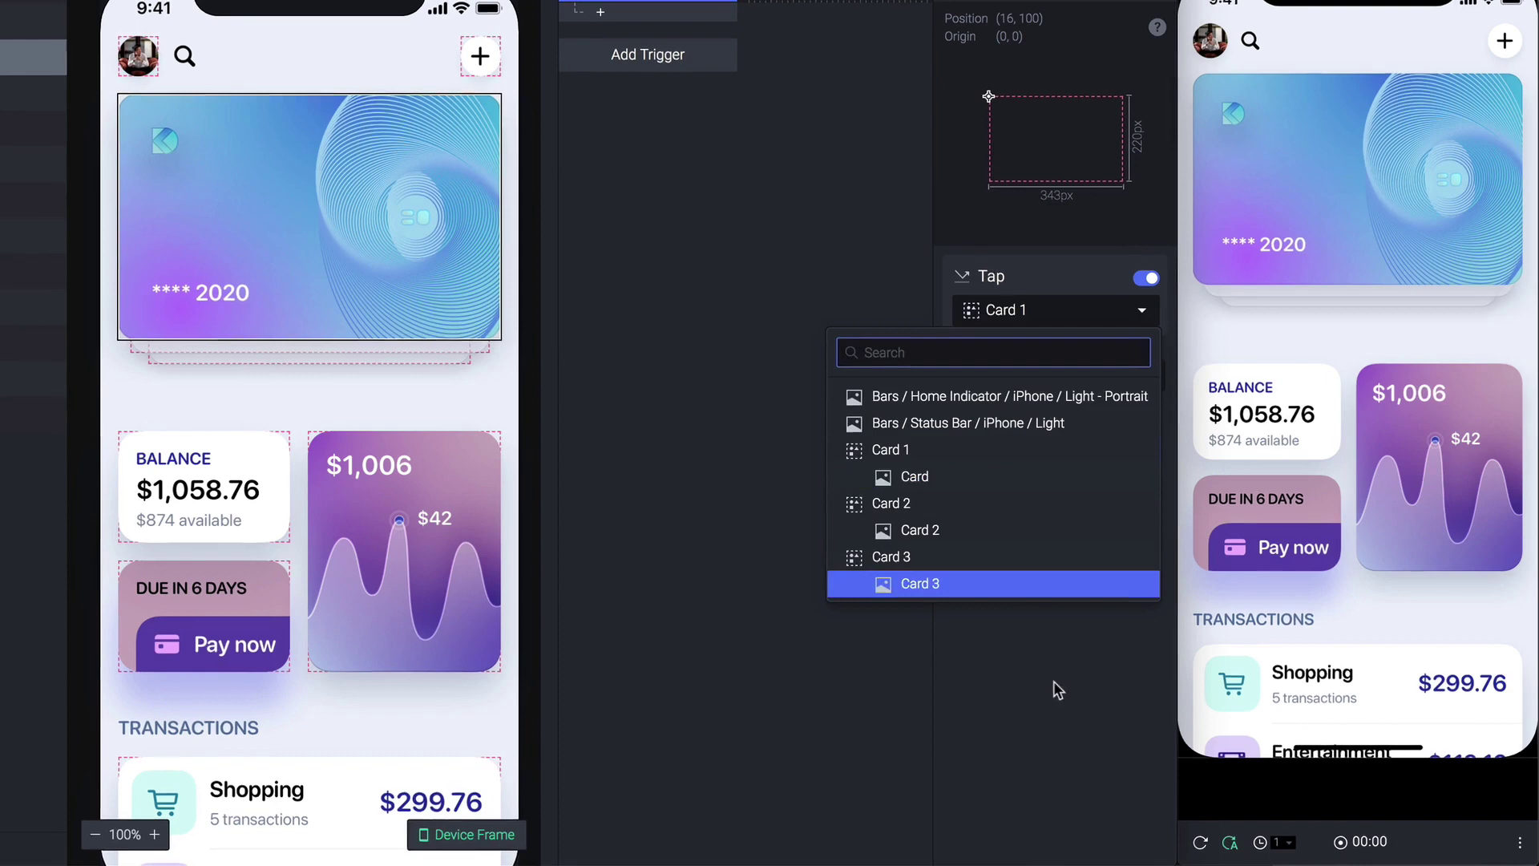
left_click(1000, 300)
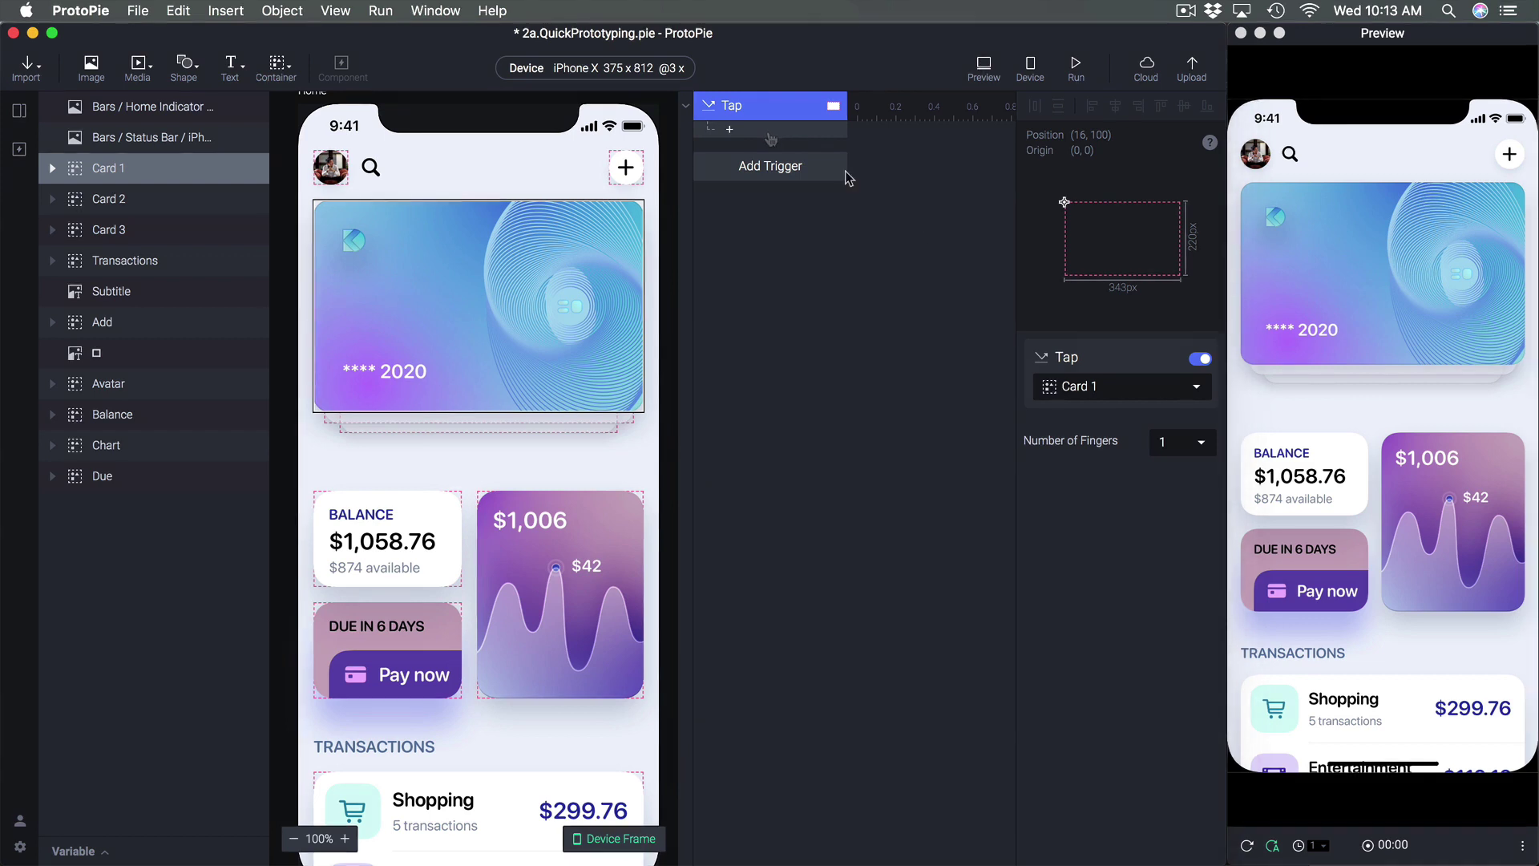
Add a Jump response to the Card 1 Tap trigger with the Cards scene as its destination
left_click(769, 132)
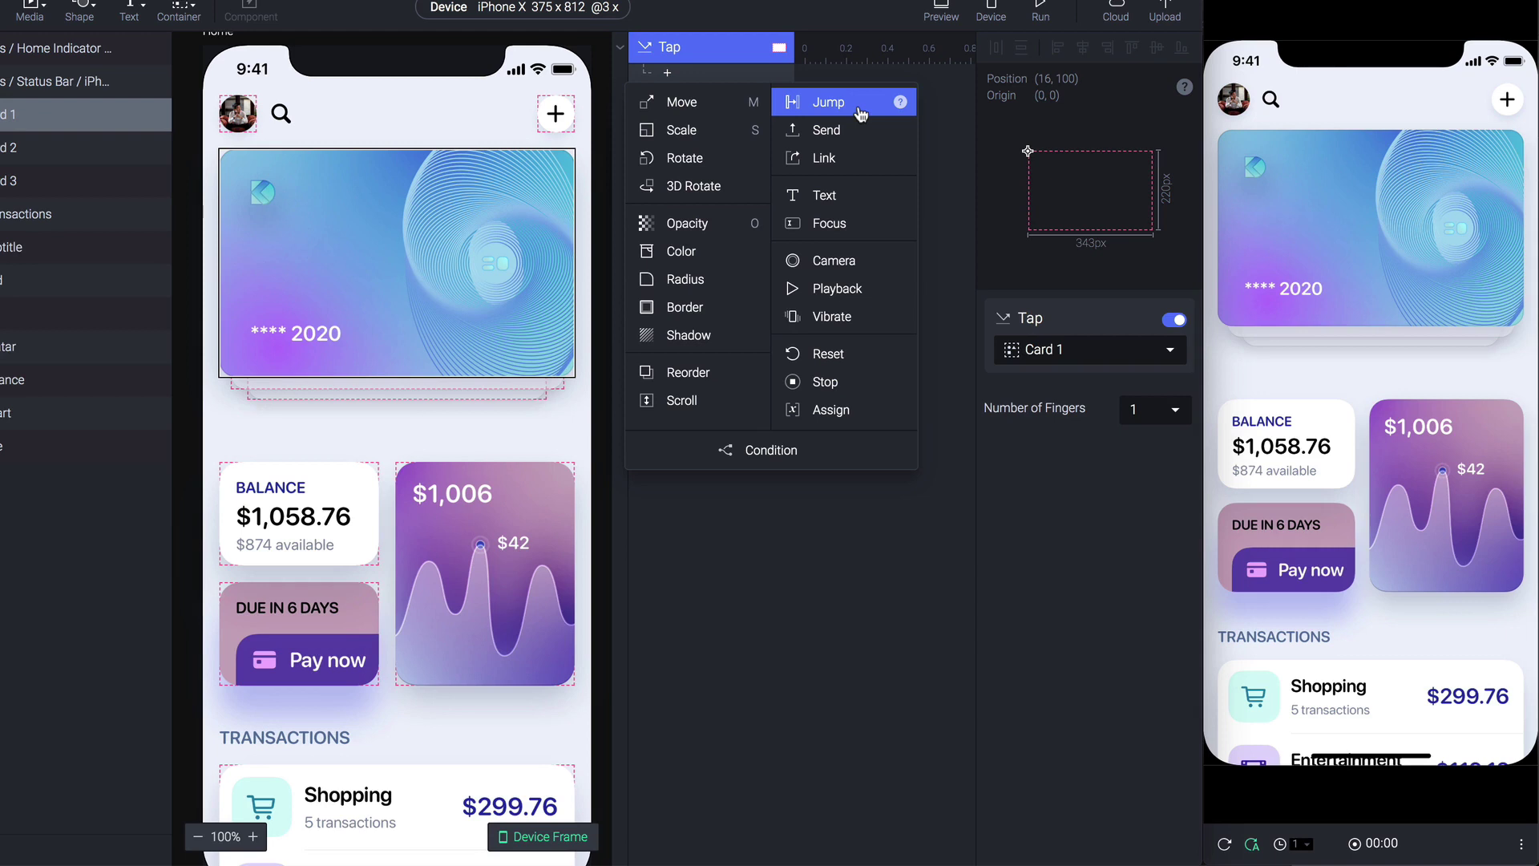
left_click(829, 106)
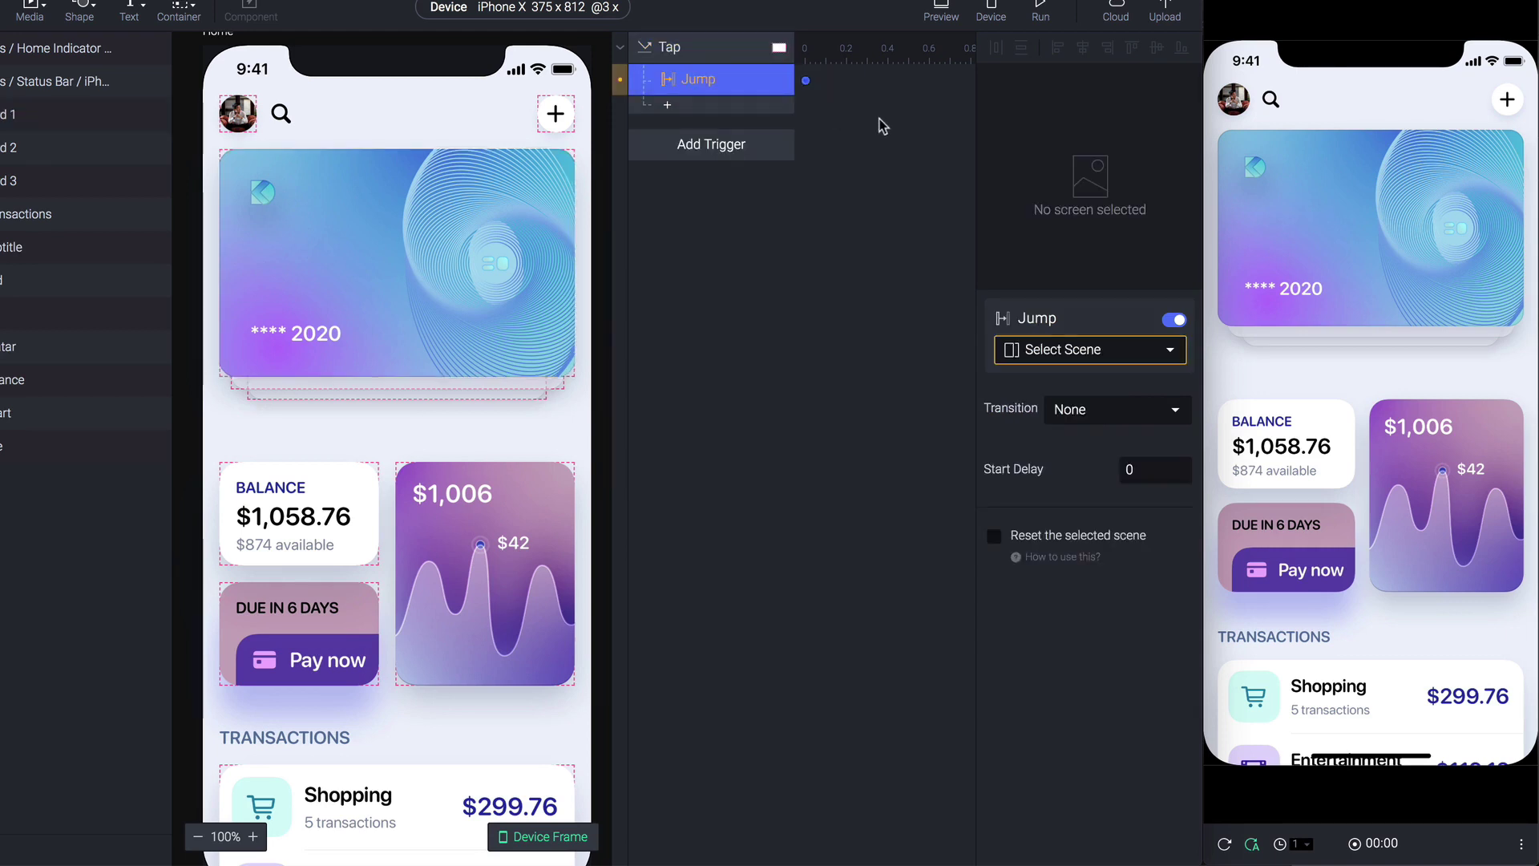
left_click(1071, 350)
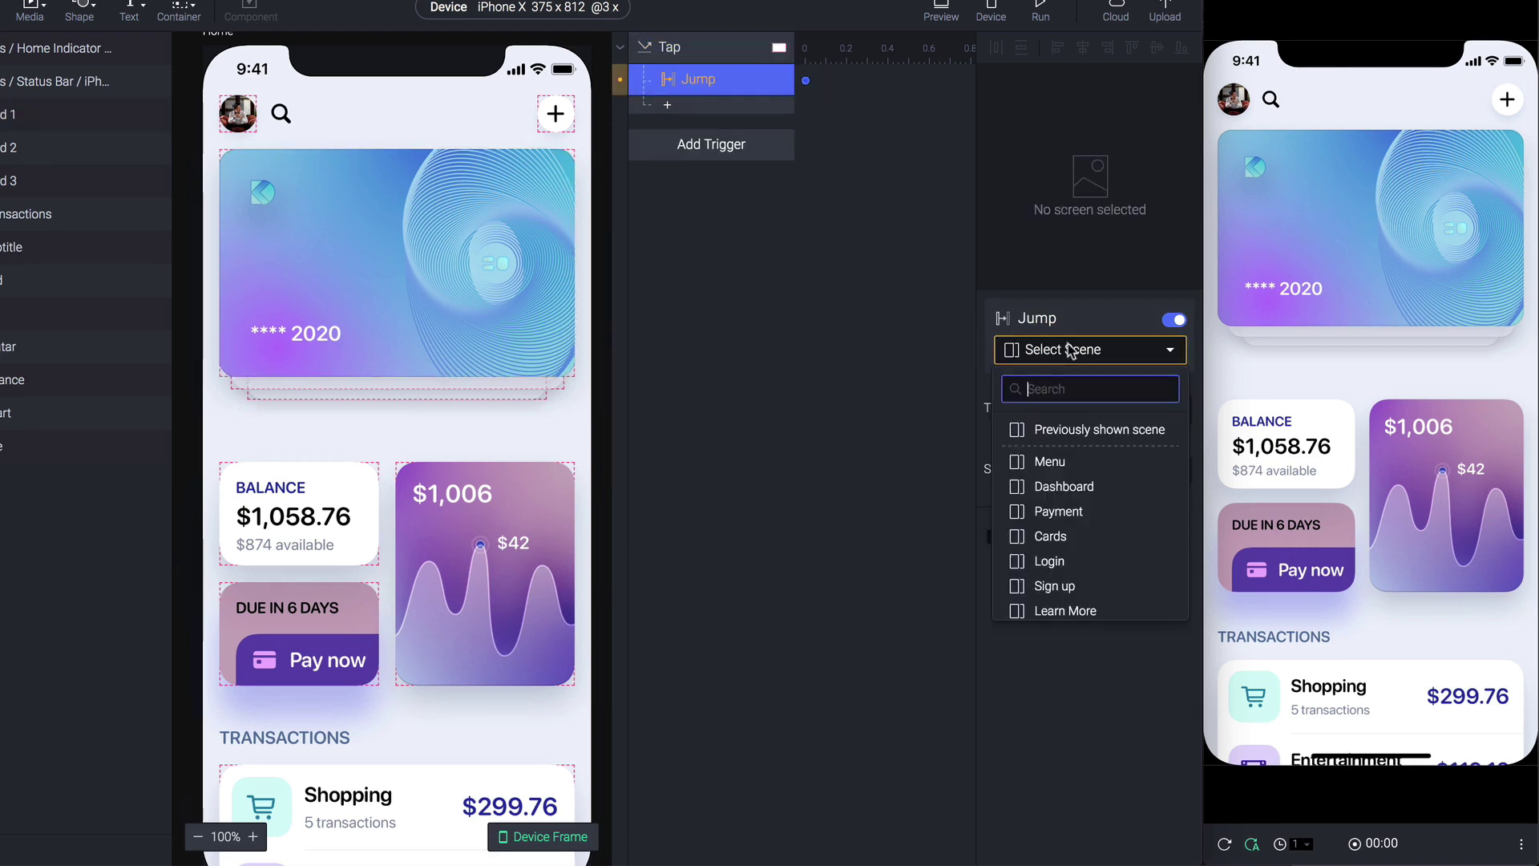
left_click(1081, 544)
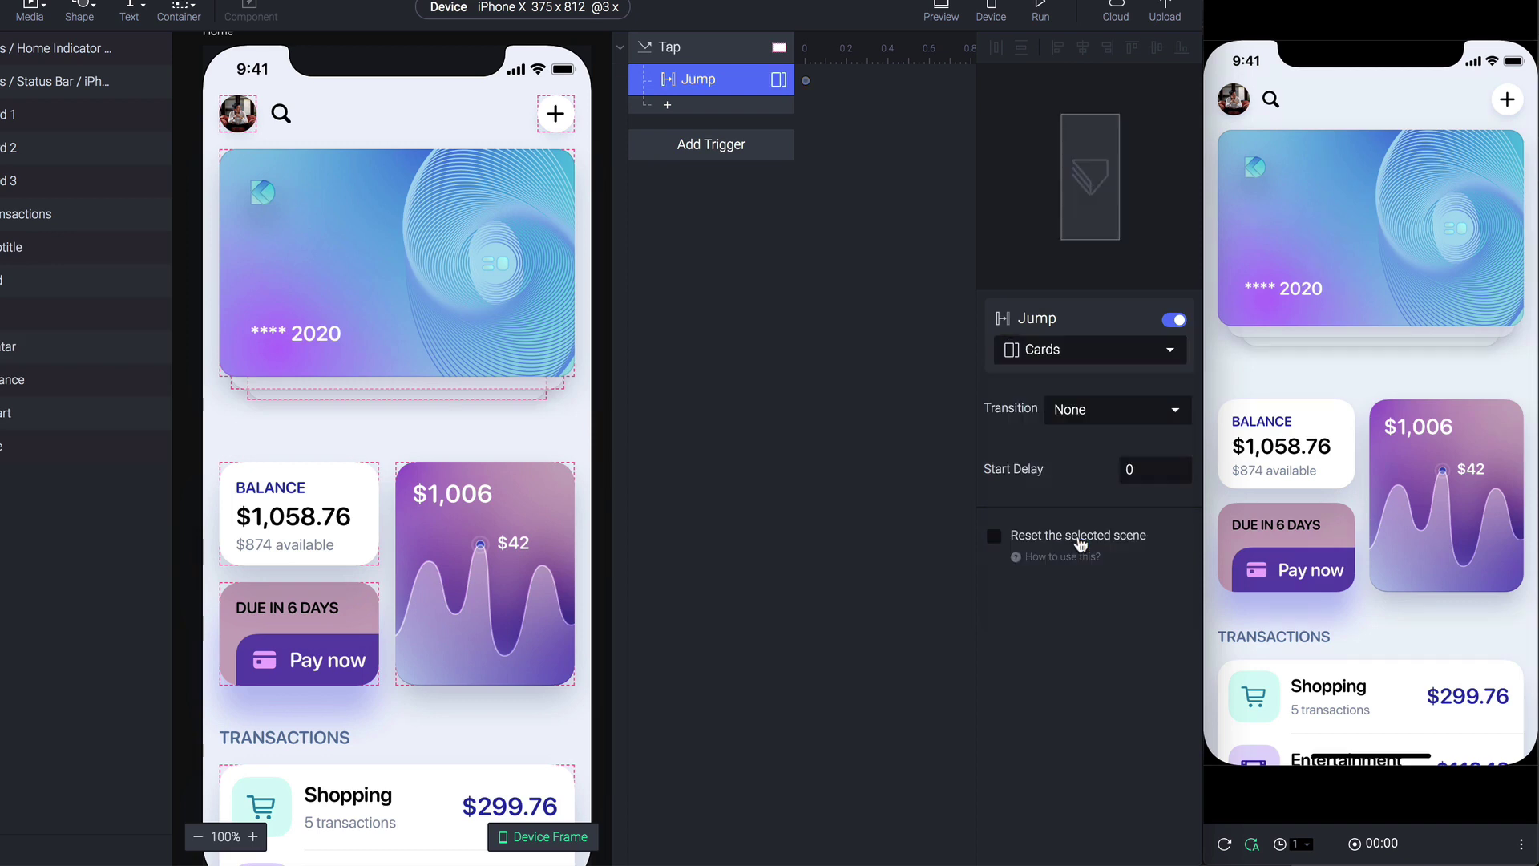
Try the Fade transition on the Jump to Cards, test it in the preview and reload the preview
left_click(1096, 412)
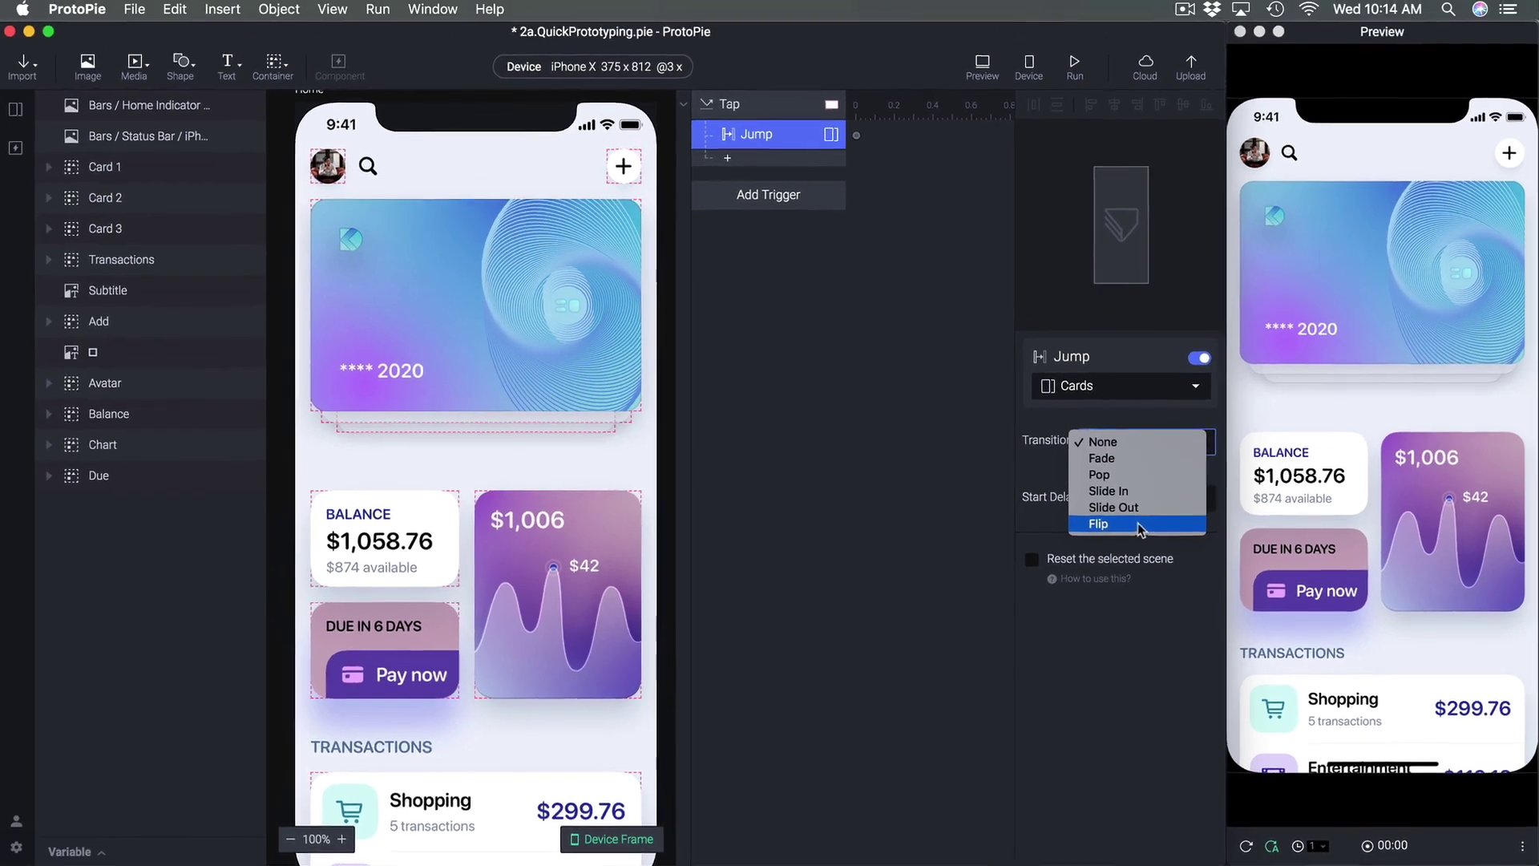
left_click(1142, 593)
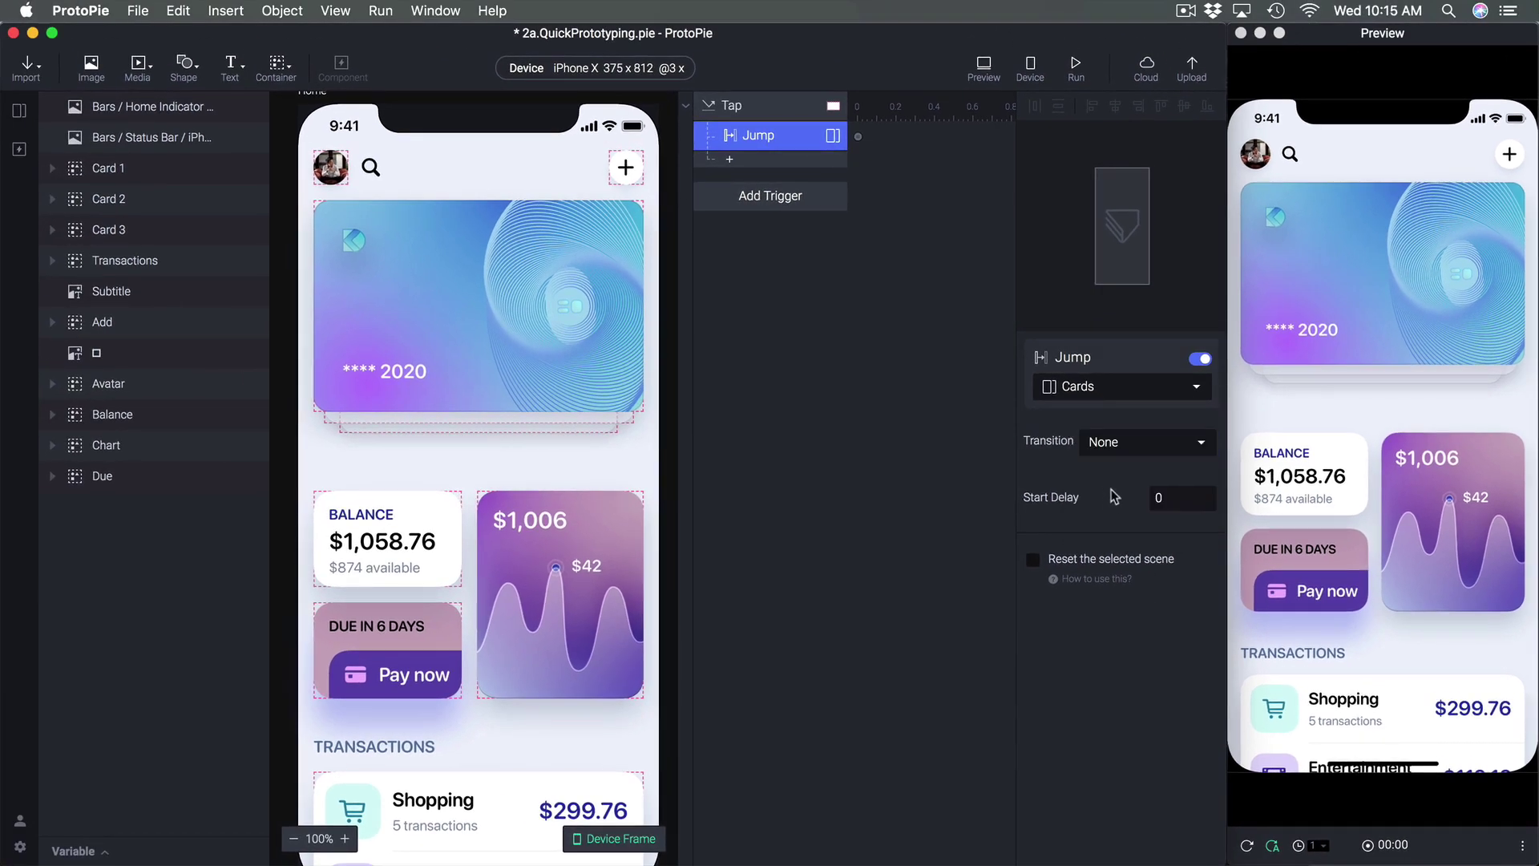
left_click(1130, 452)
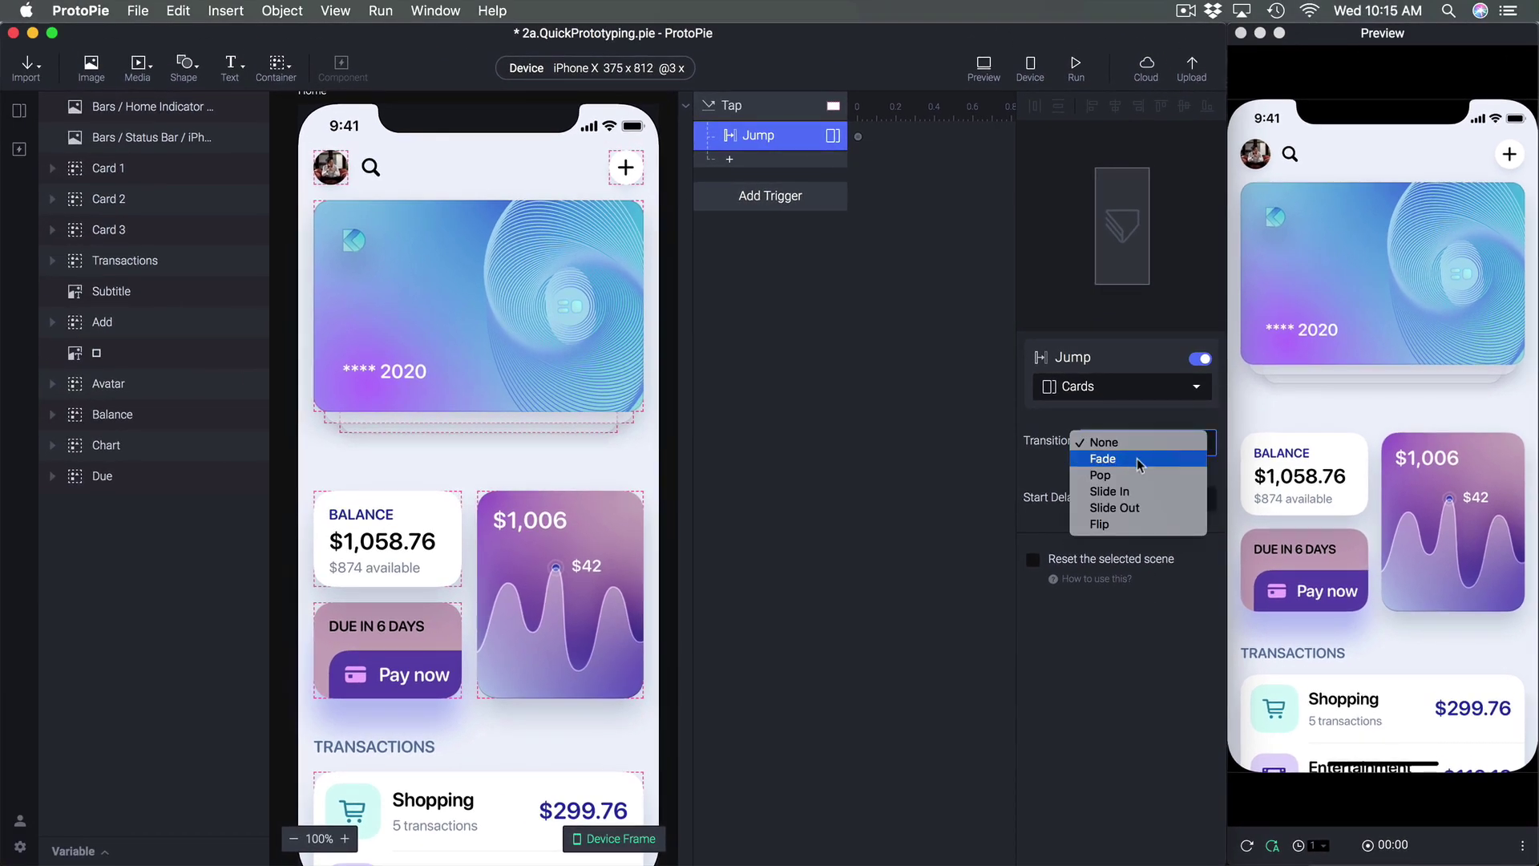
left_click(1139, 460)
left_click(1337, 653)
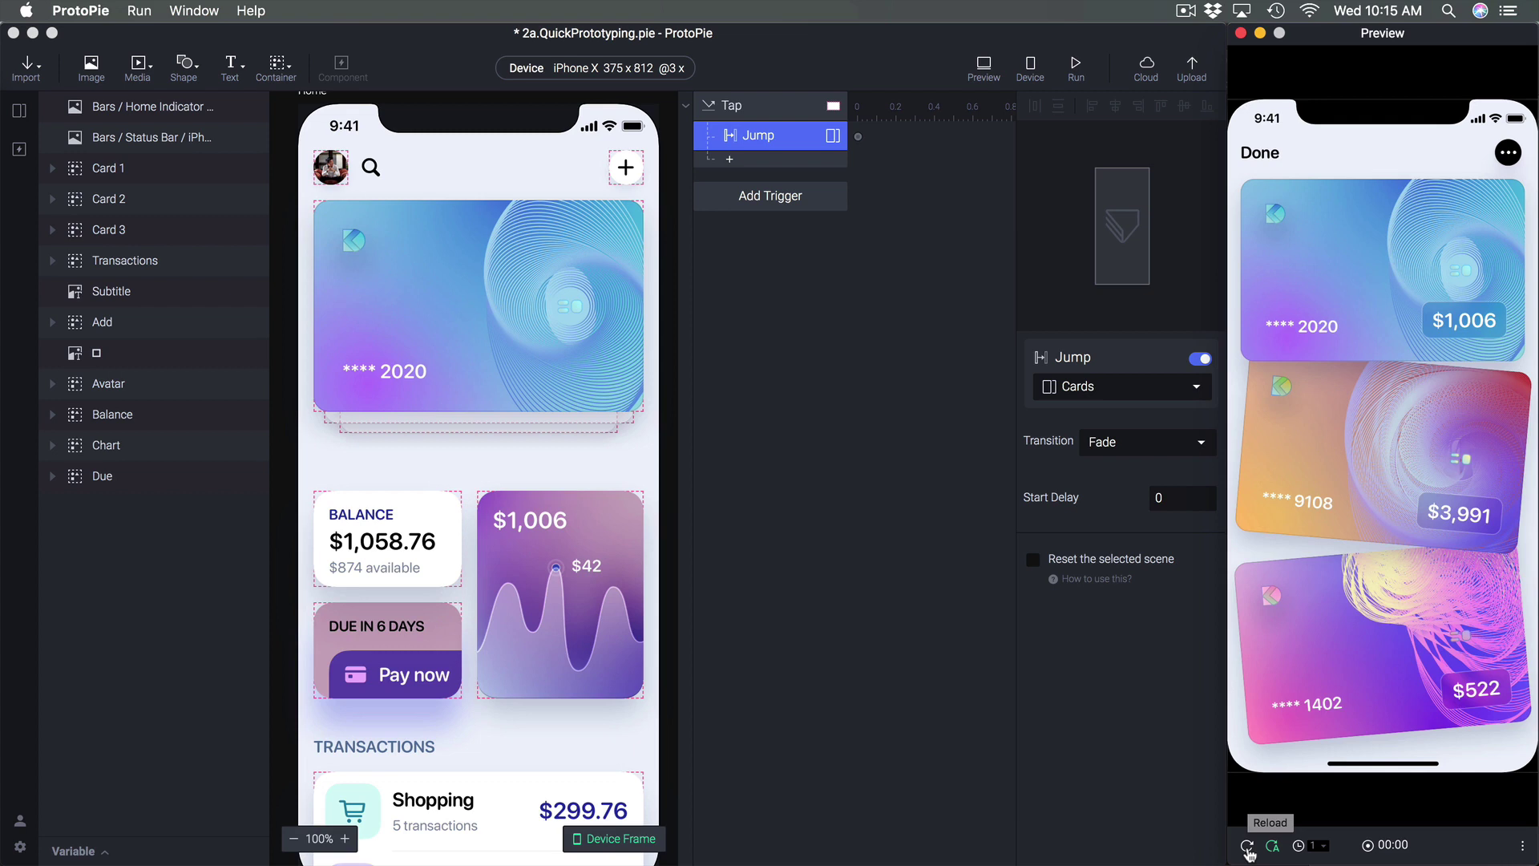
left_click(1247, 847)
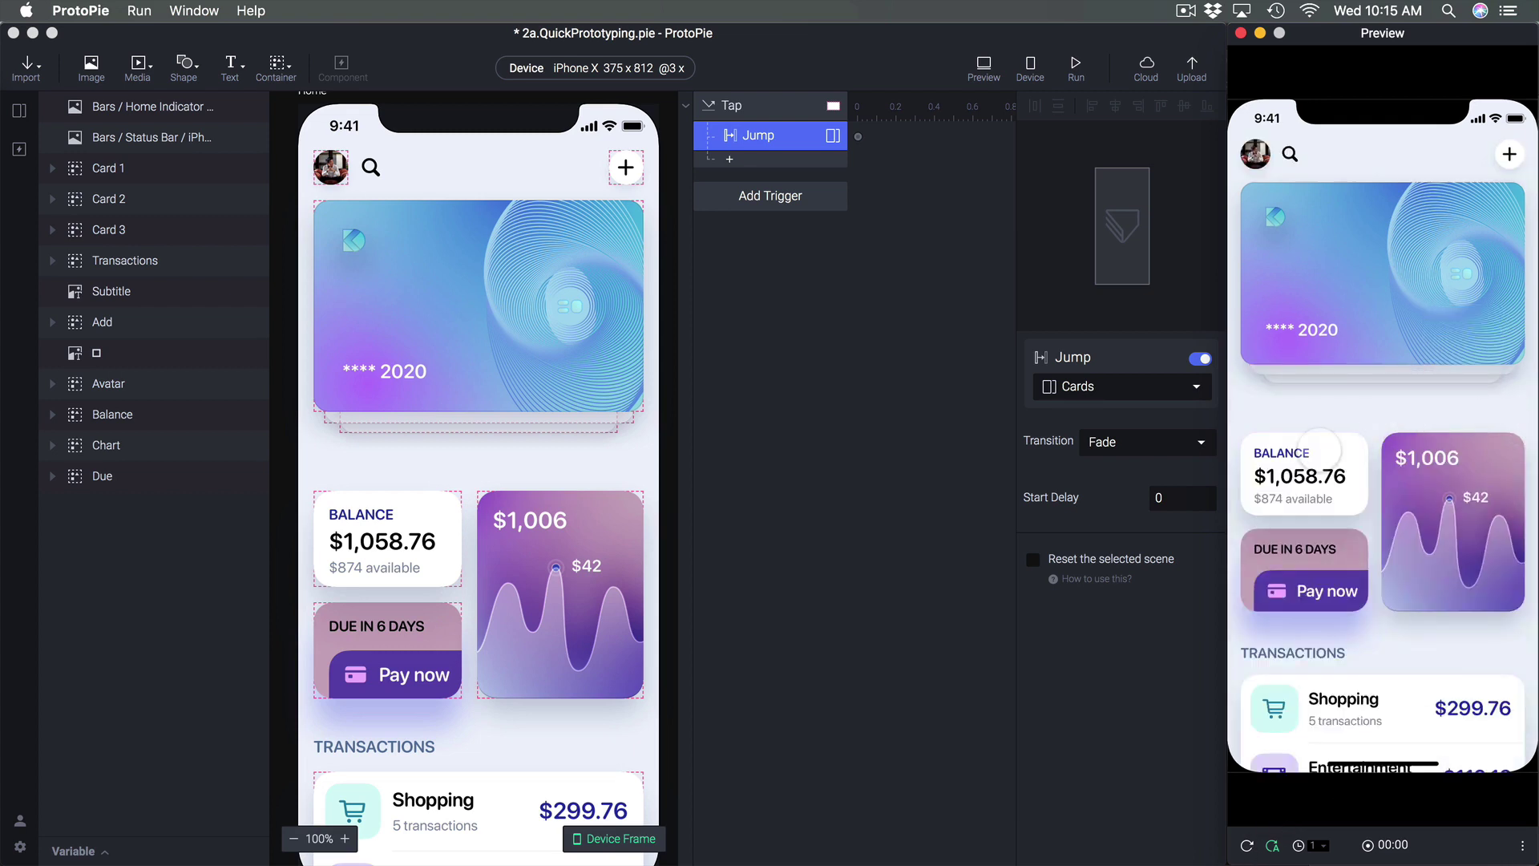
Try the Pop transition on the Jump to Cards, test it in the preview and reload the preview
left_click(1136, 443)
left_click(1144, 447)
left_click(1154, 460)
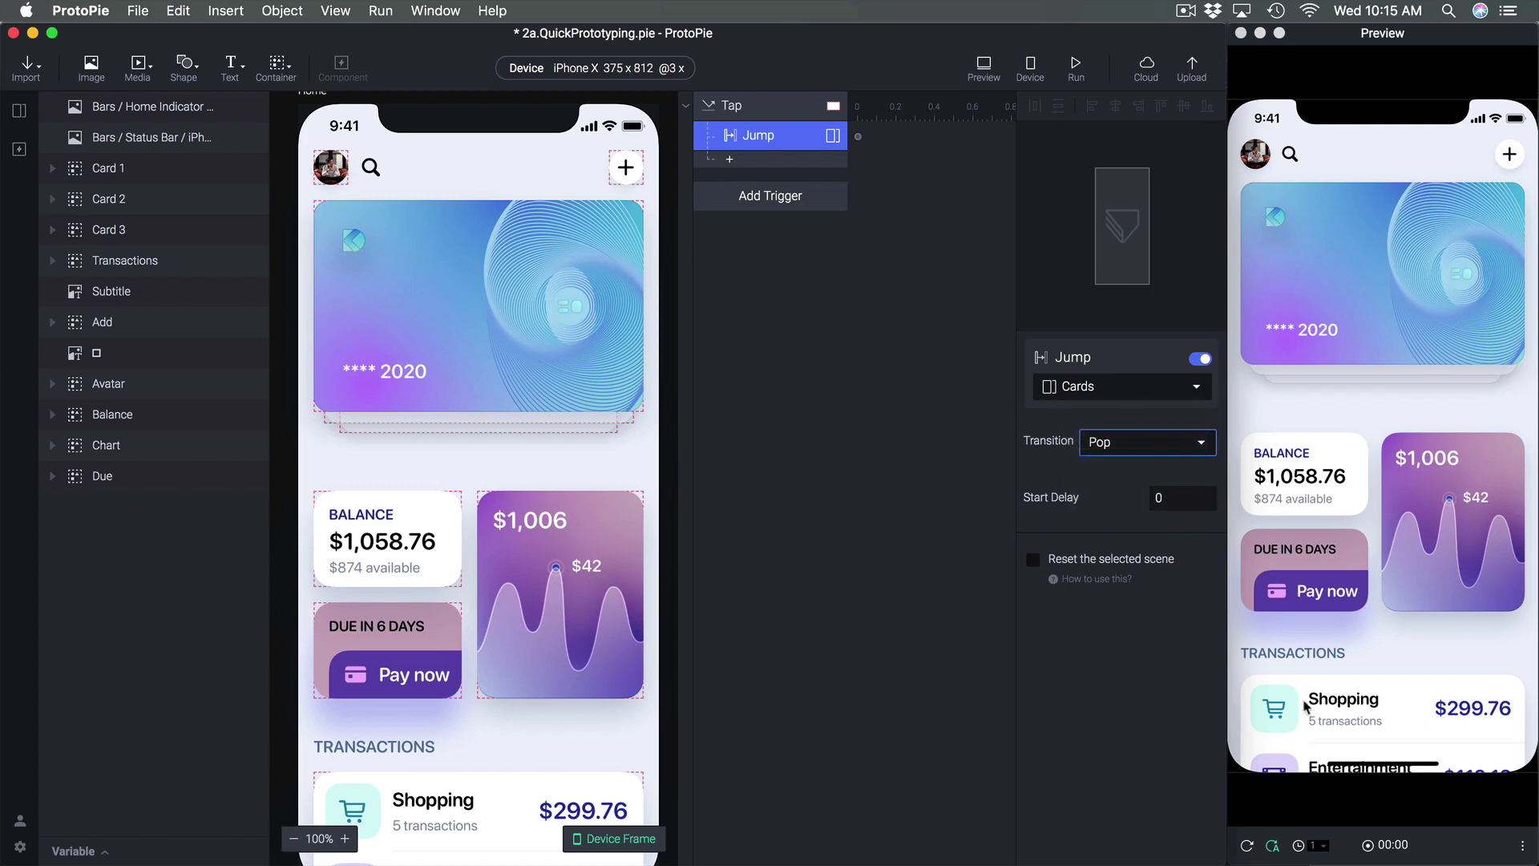
left_click(1392, 262)
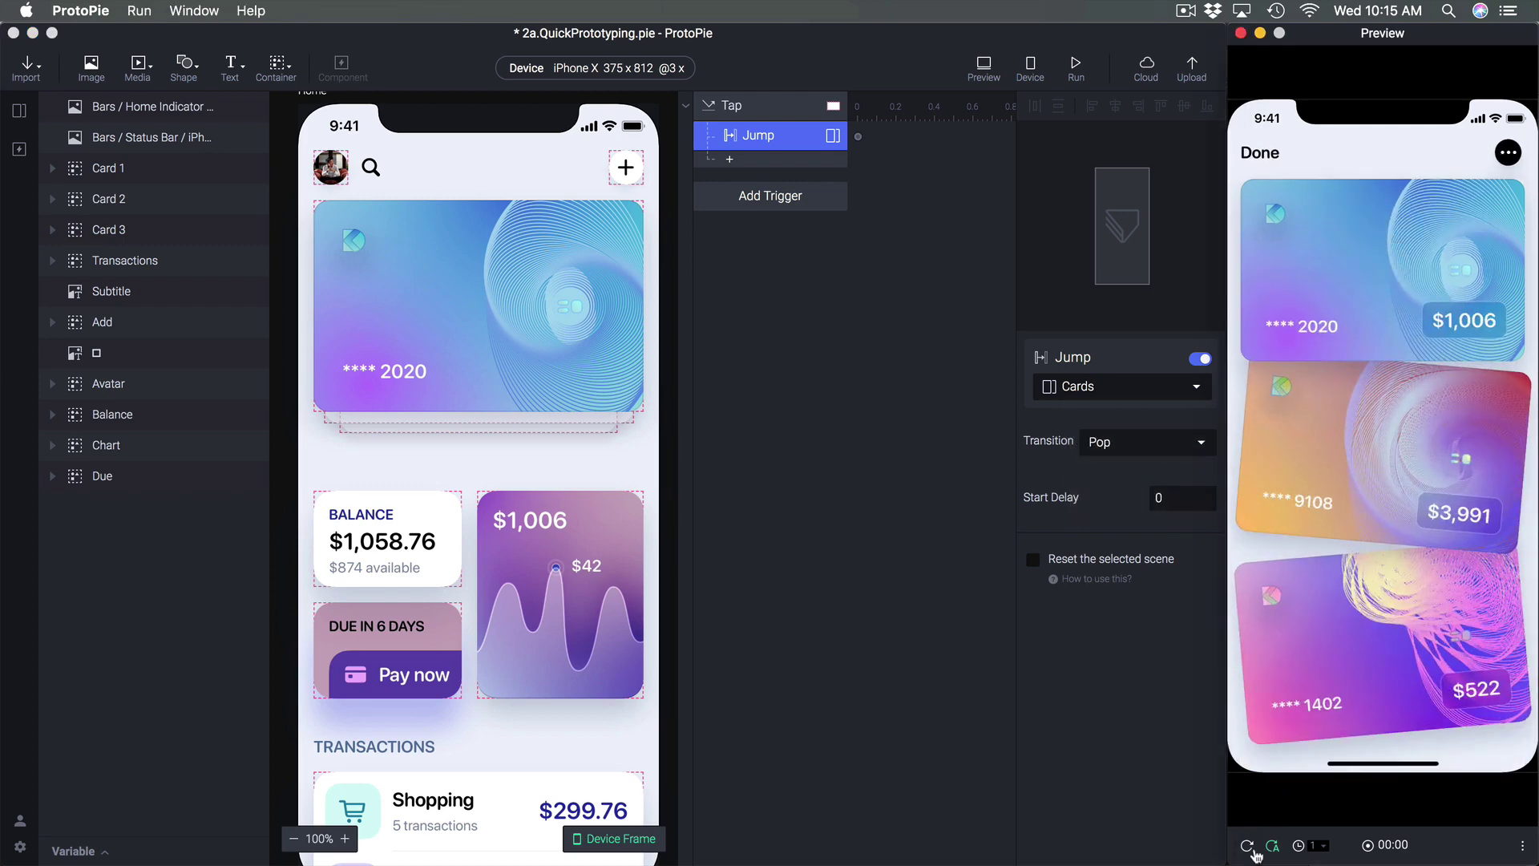
left_click(1246, 845)
Try the Slide In transition on the Jump to Cards, test it in the preview and reload the preview
left_click(1171, 434)
left_click(1158, 445)
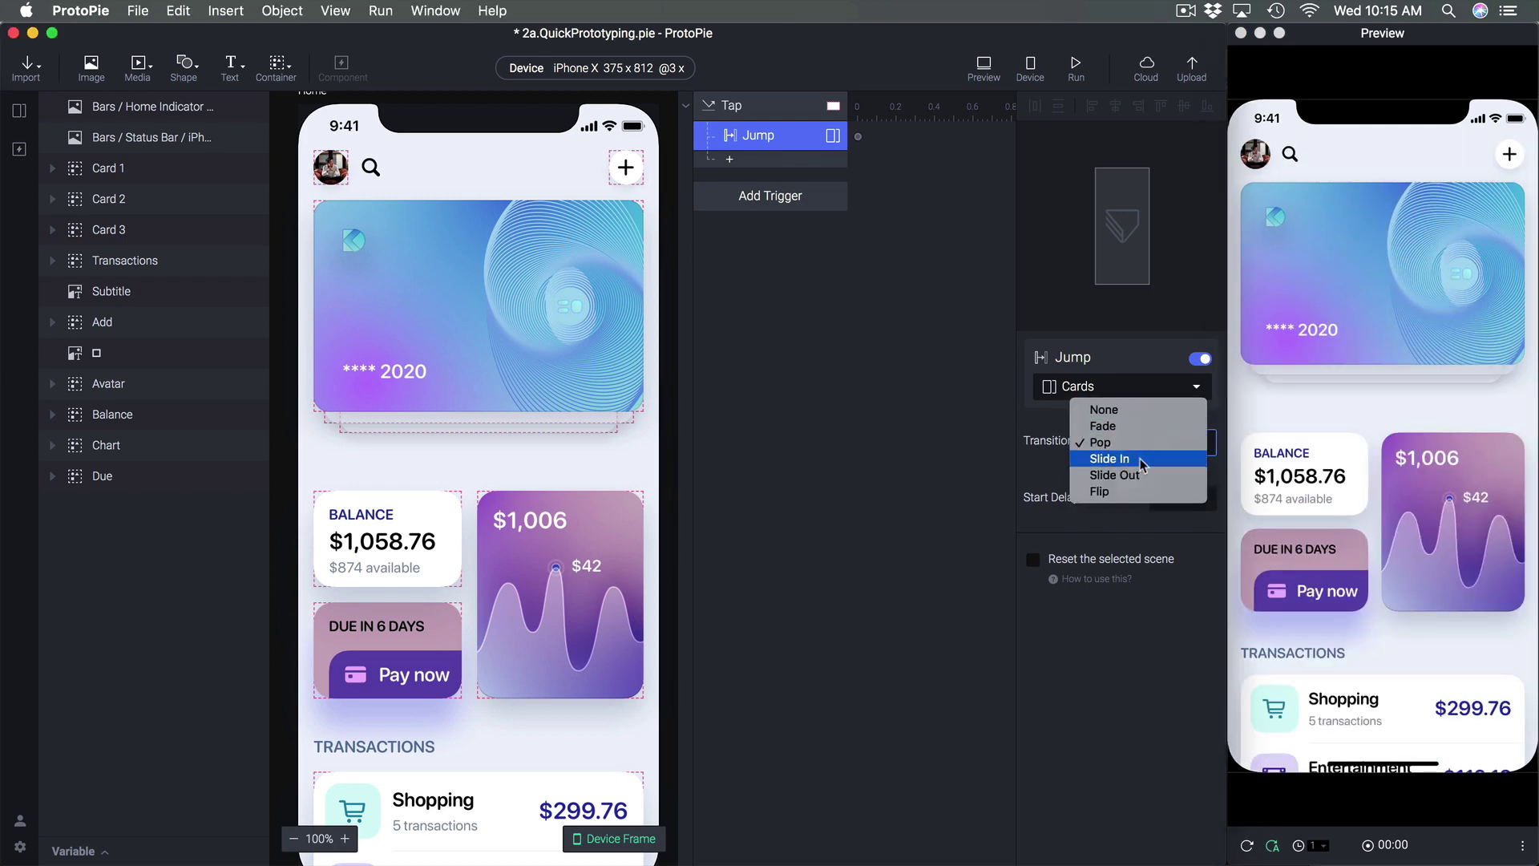
left_click(1145, 459)
left_click(1248, 845)
left_click(1401, 332)
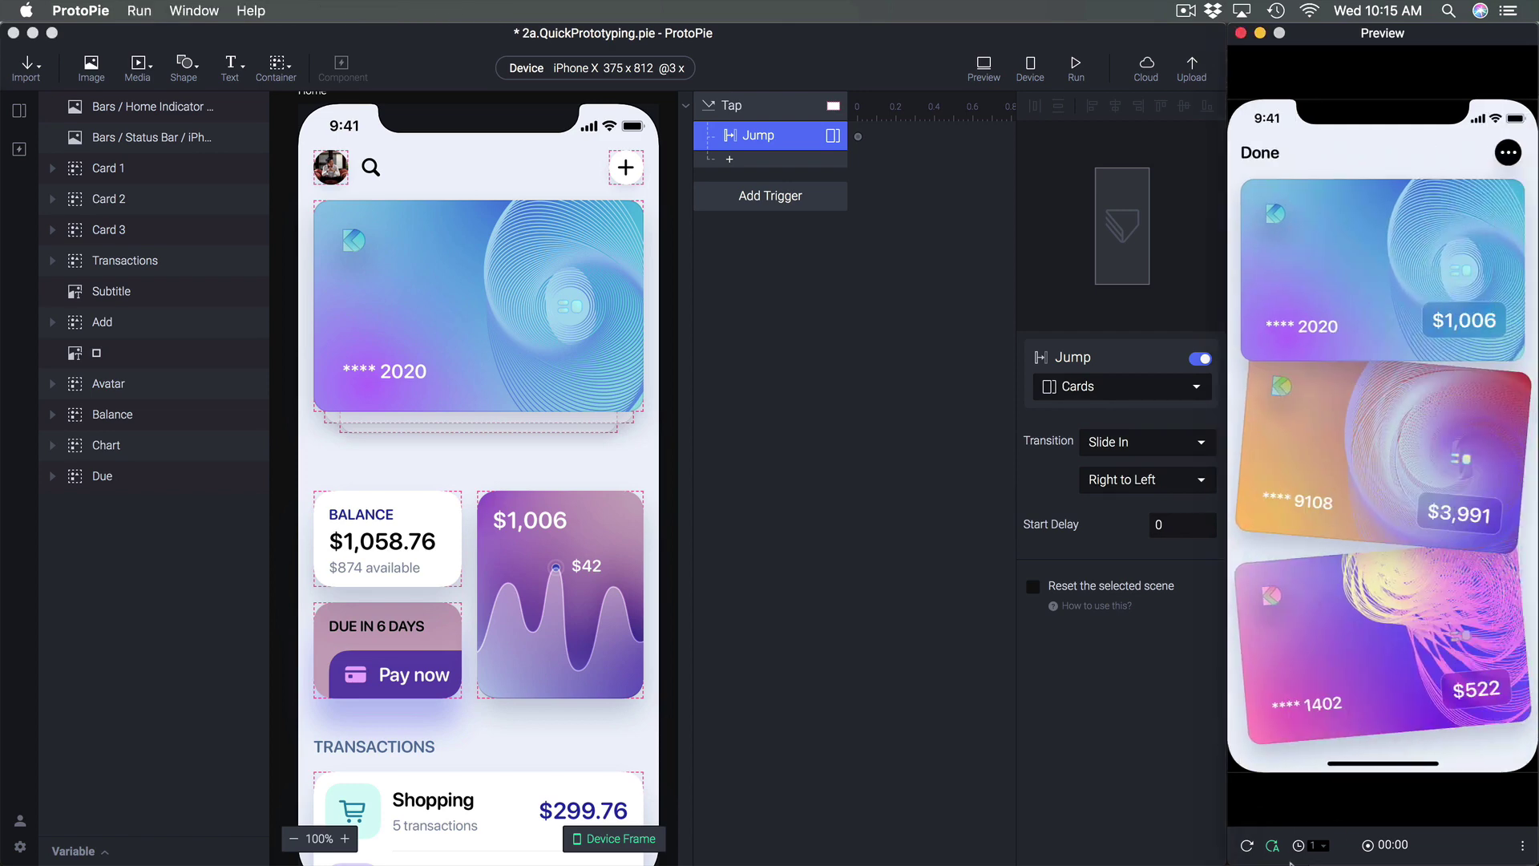
left_click(1249, 845)
Try the Flip transition on the Jump to Cards, test it in the preview and reload the preview
left_click(1162, 454)
left_click(1158, 443)
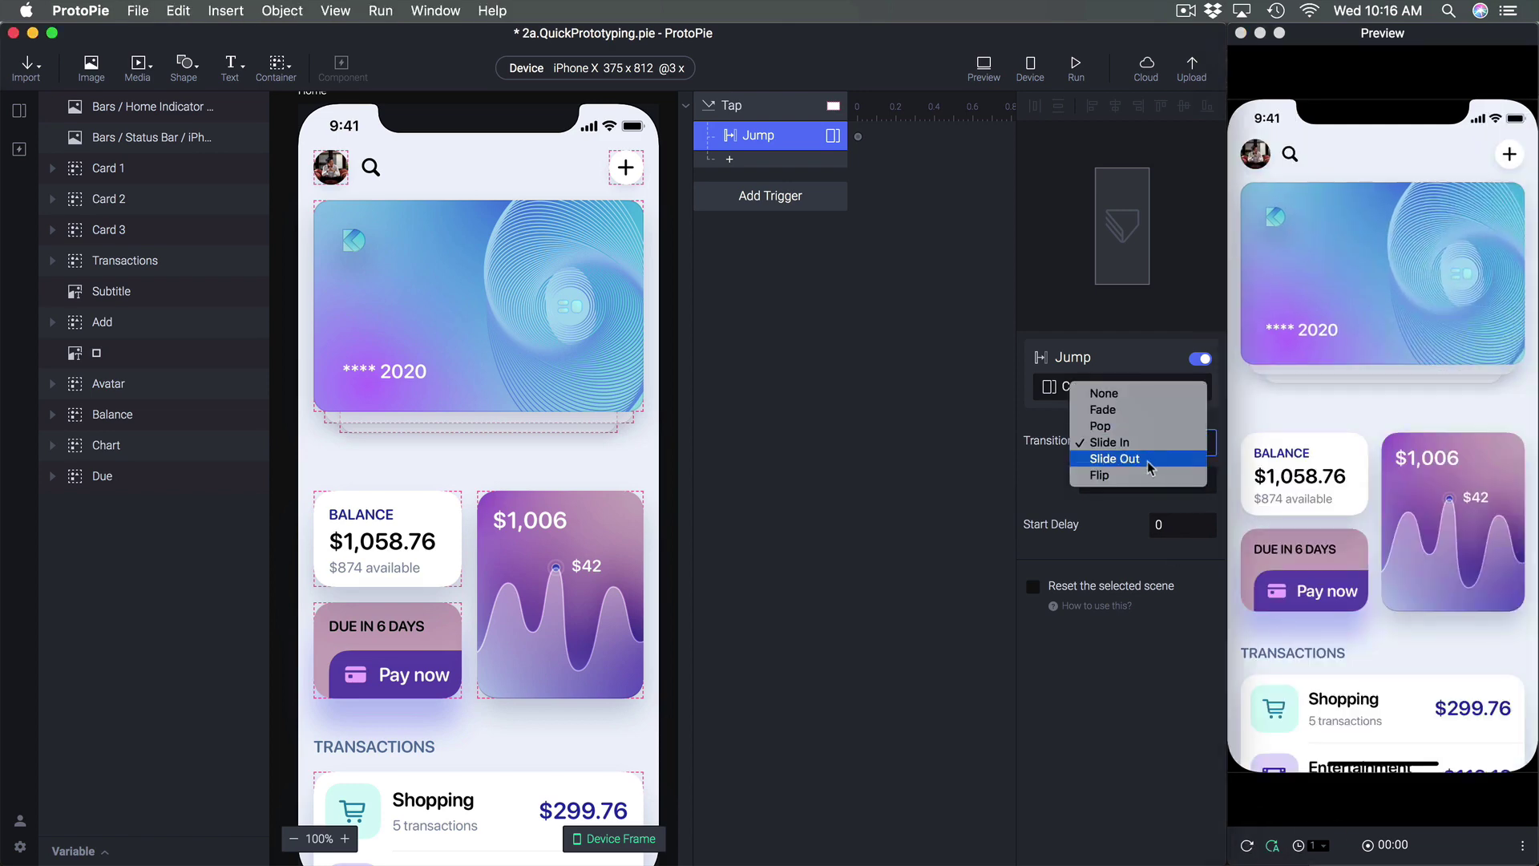
left_click(1122, 476)
left_click(1415, 327)
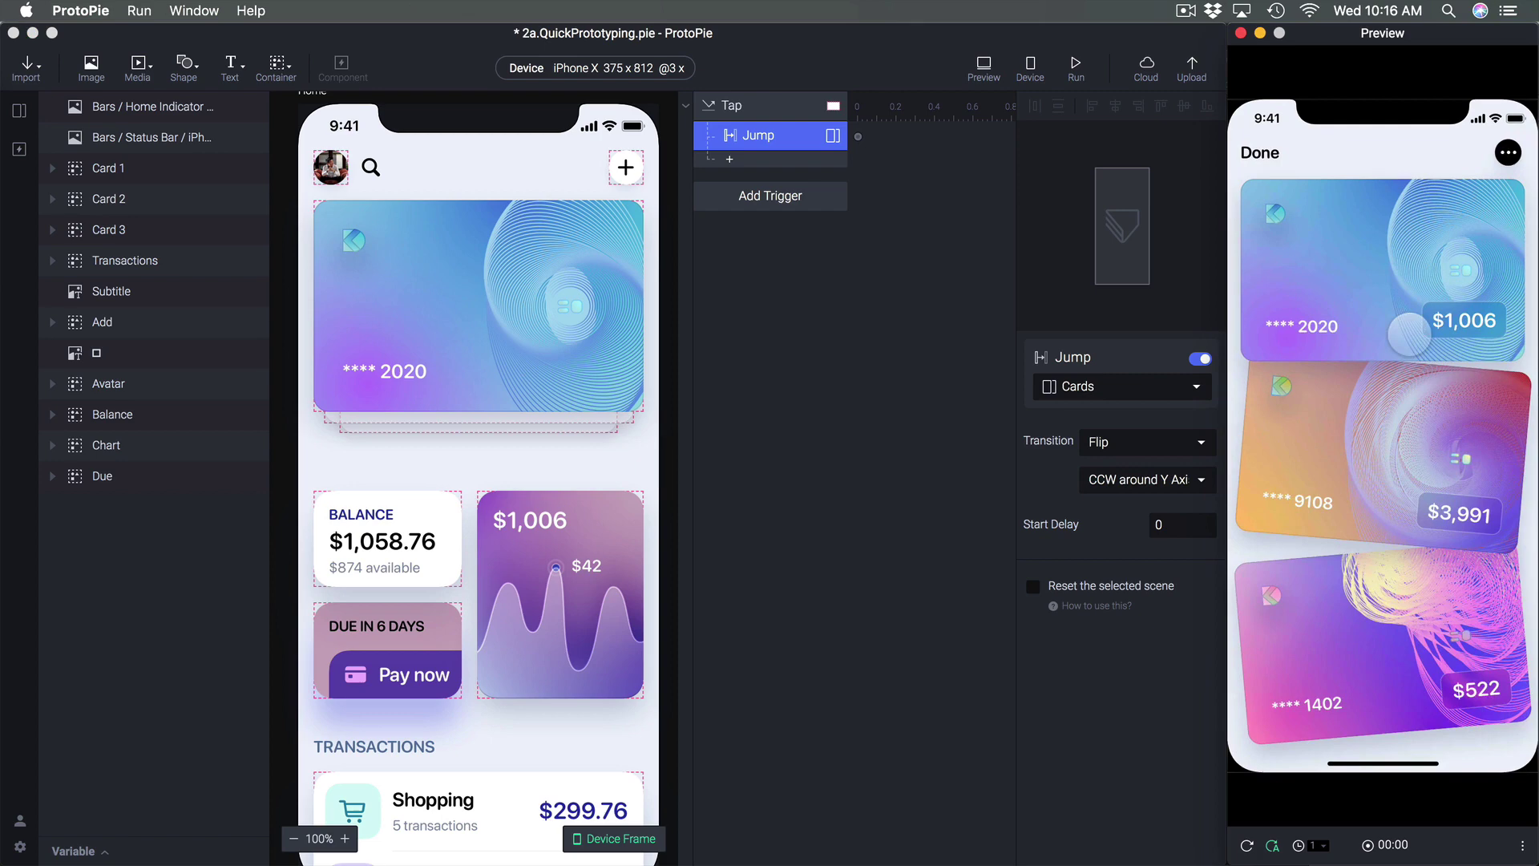
left_click(1249, 844)
Reset the Jump transition to None and change it to Fade
left_click(1138, 444)
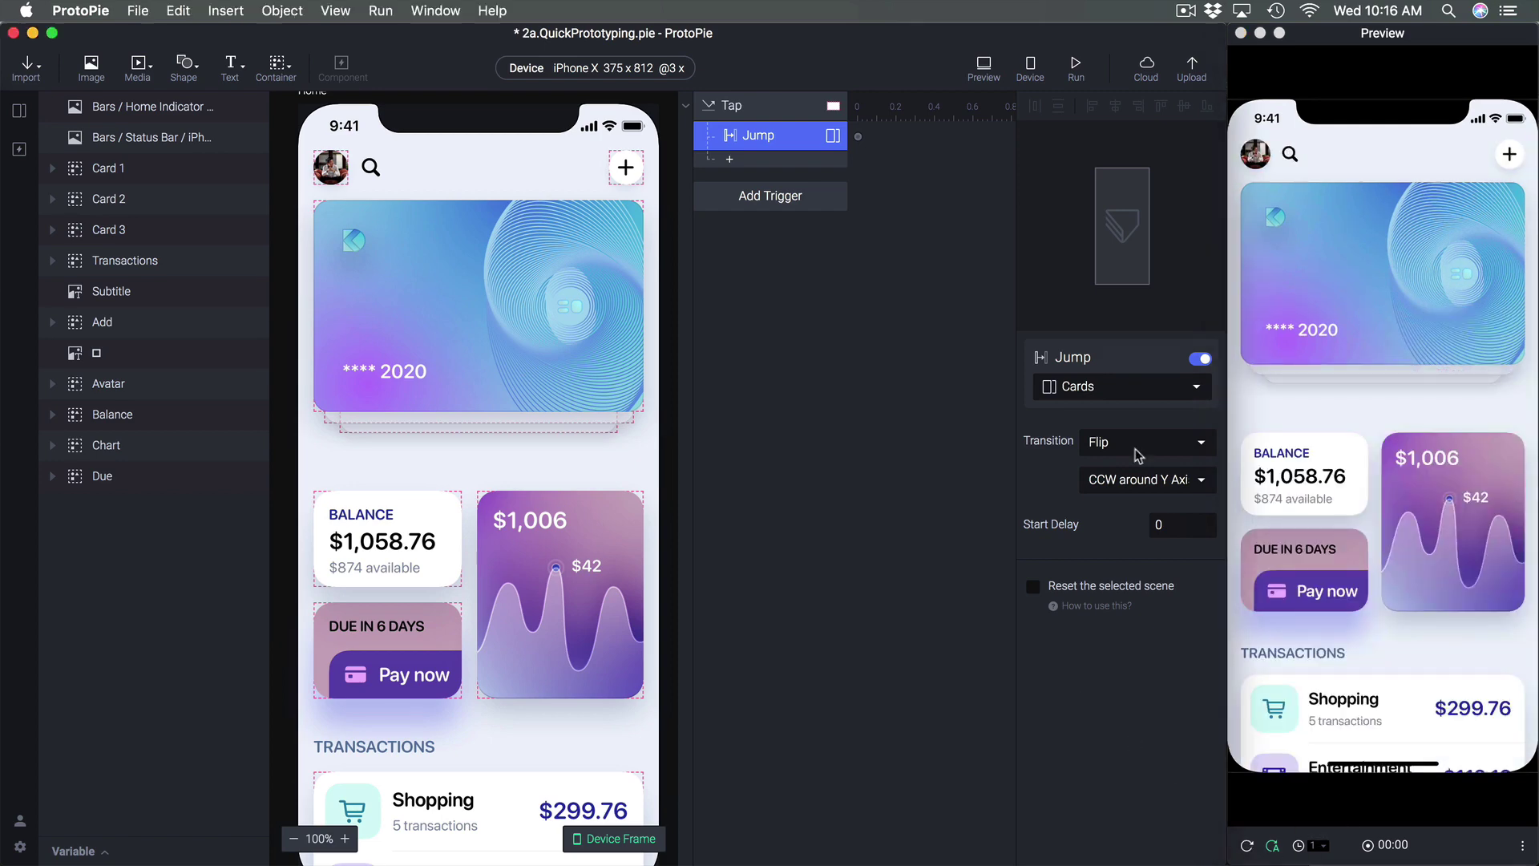
left_click(1134, 443)
key("Up")
key("Up")
key("Up")
key("Up")
key("Up")
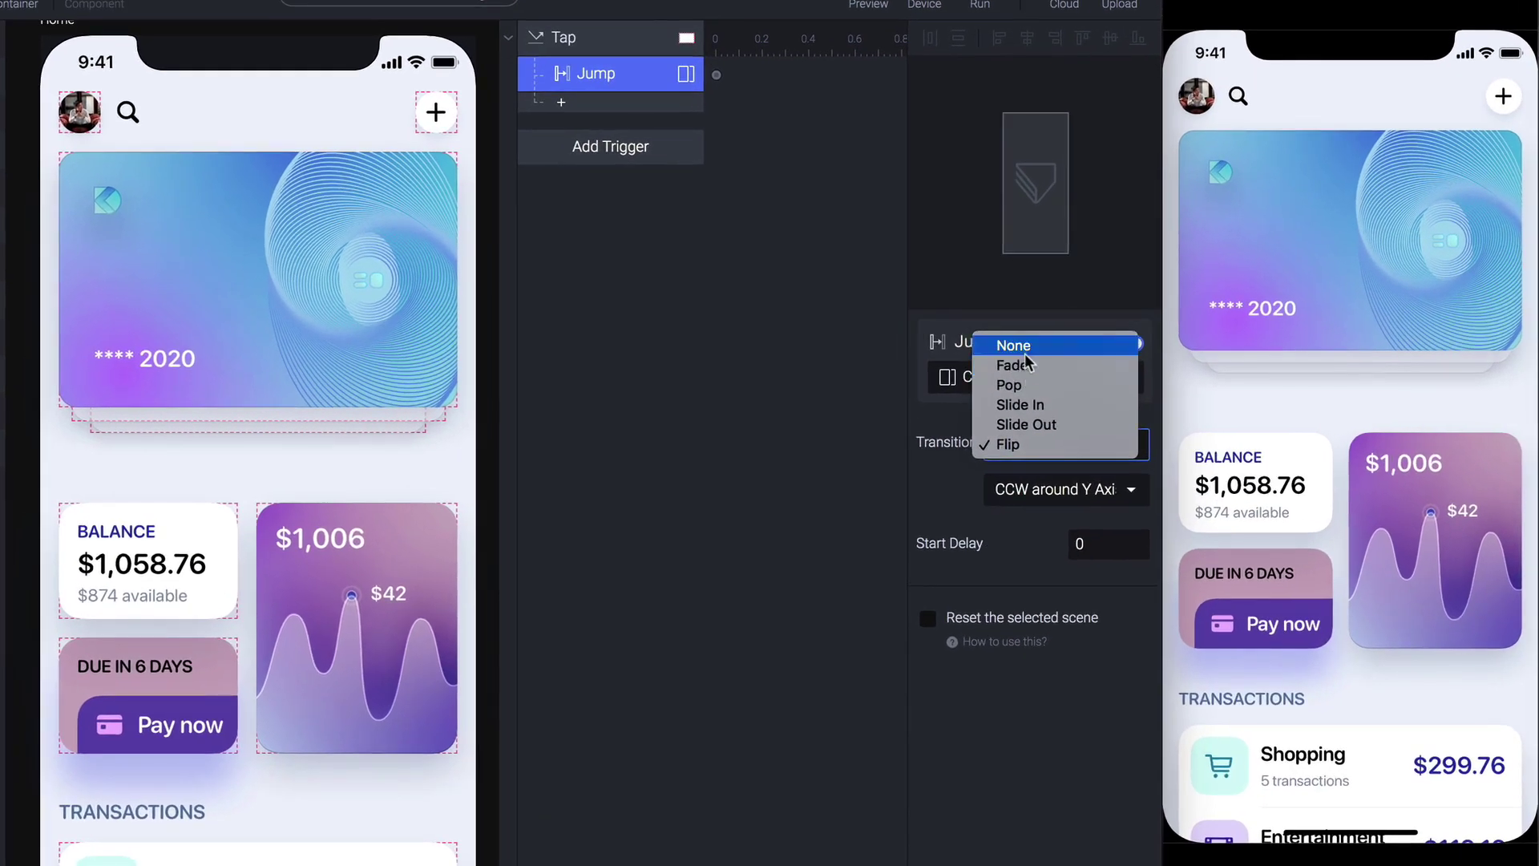
key("Return")
left_click(1056, 444)
left_click(1032, 463)
Switch the Jump transition to Slide In and review its direction options without changing Right to Left
left_click(1060, 447)
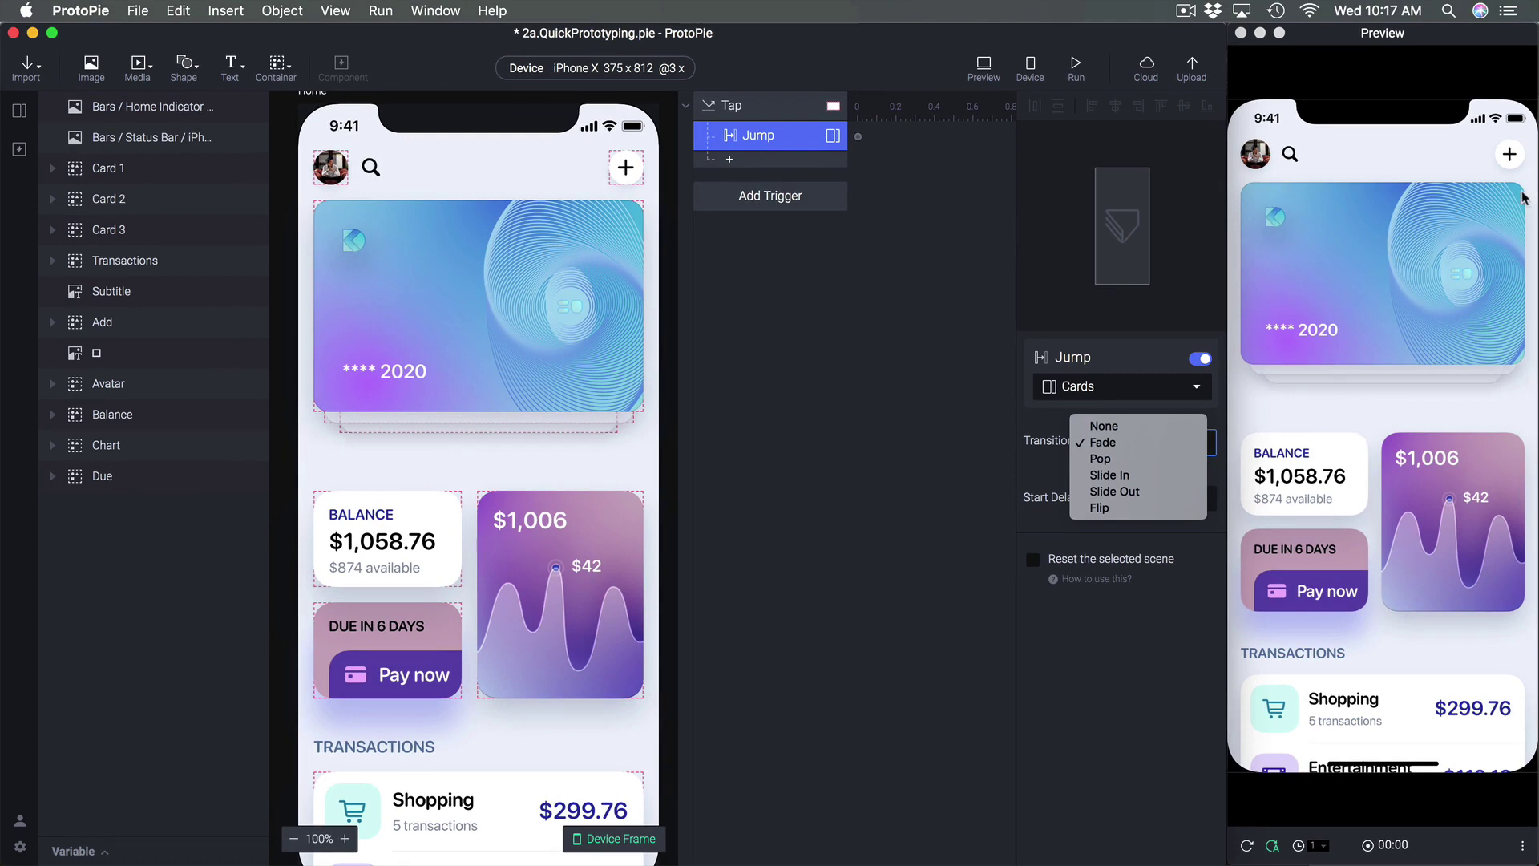
left_click(1114, 479)
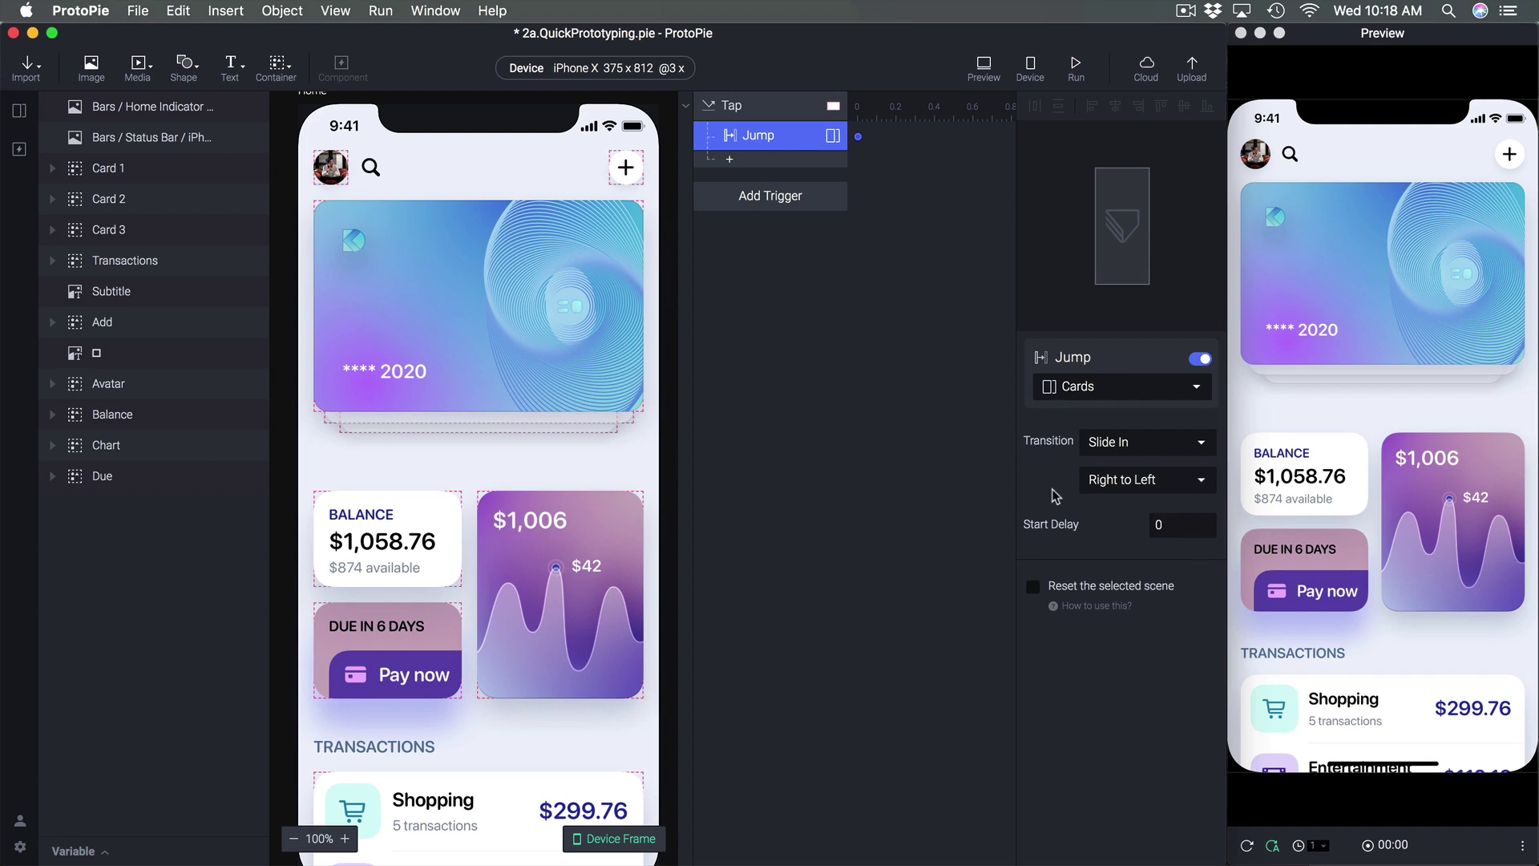
left_click(1125, 489)
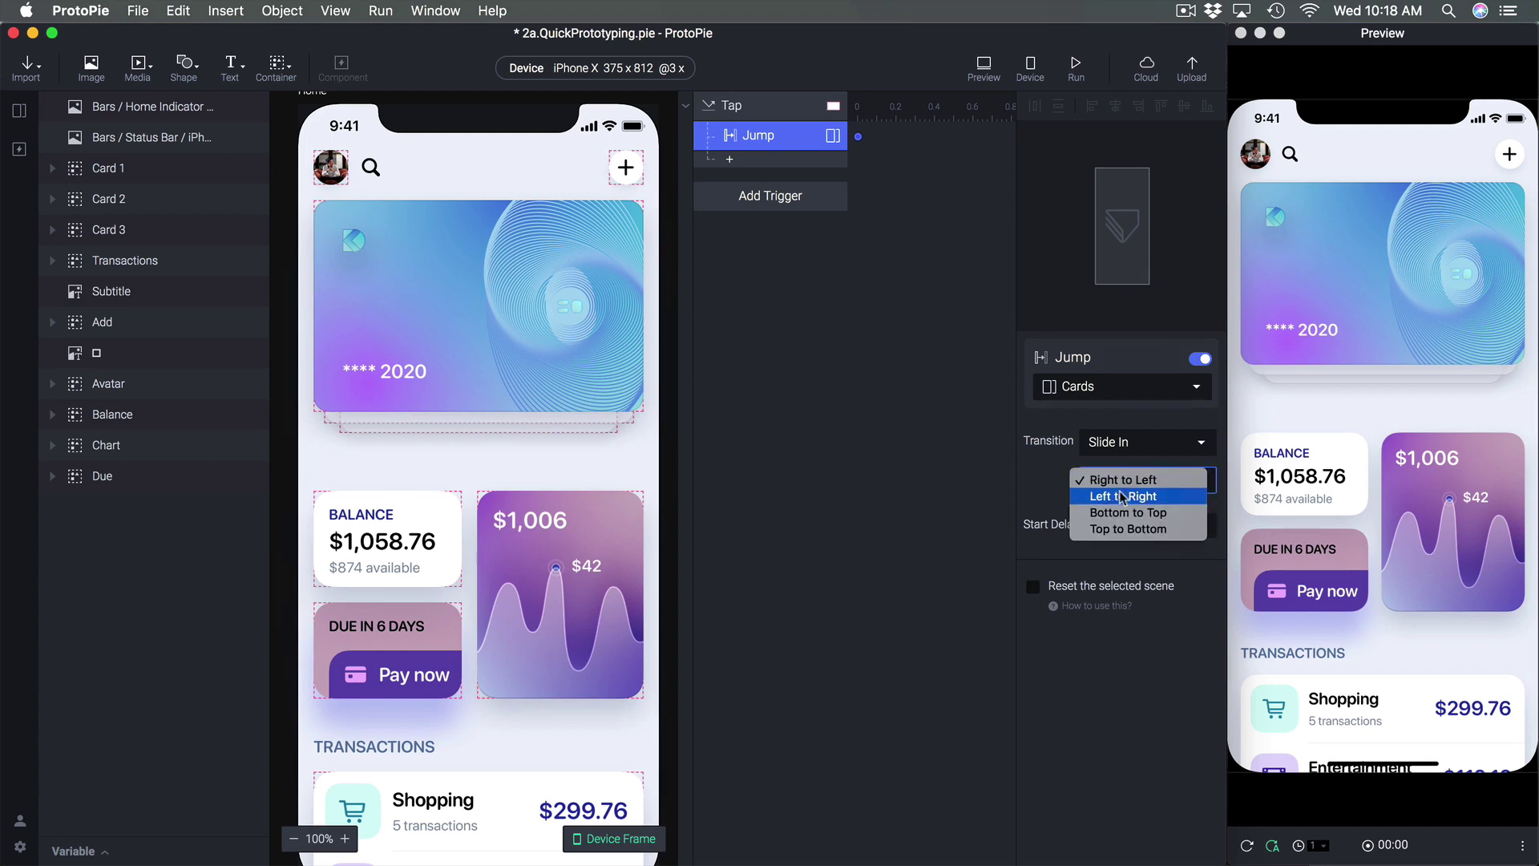
left_click(994, 473)
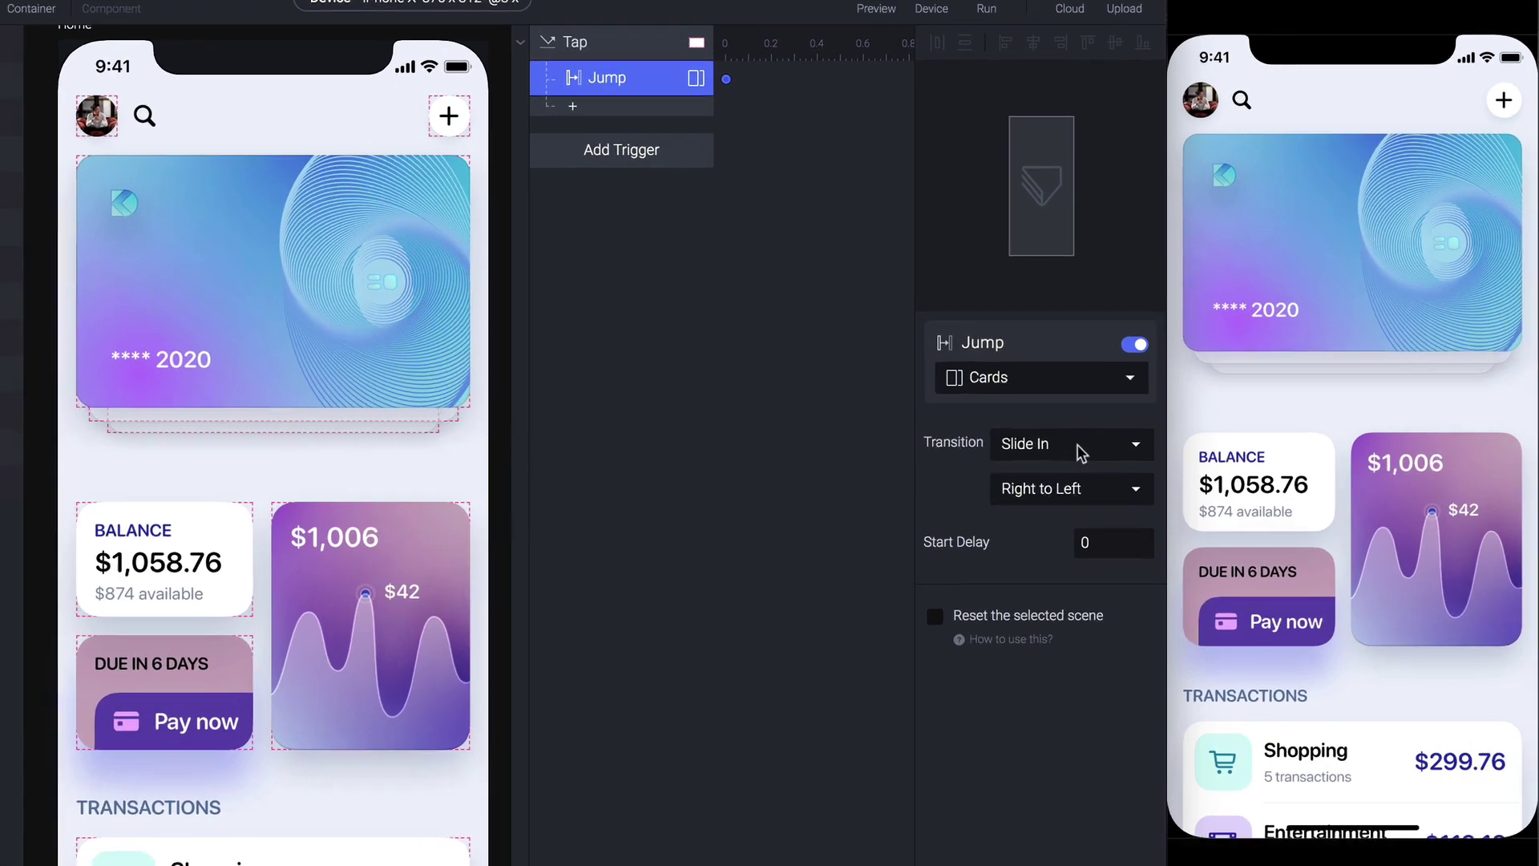
Set the Jump transition to Fade and test the jump from Card 1 to the Cards scene in the preview
left_click(1151, 442)
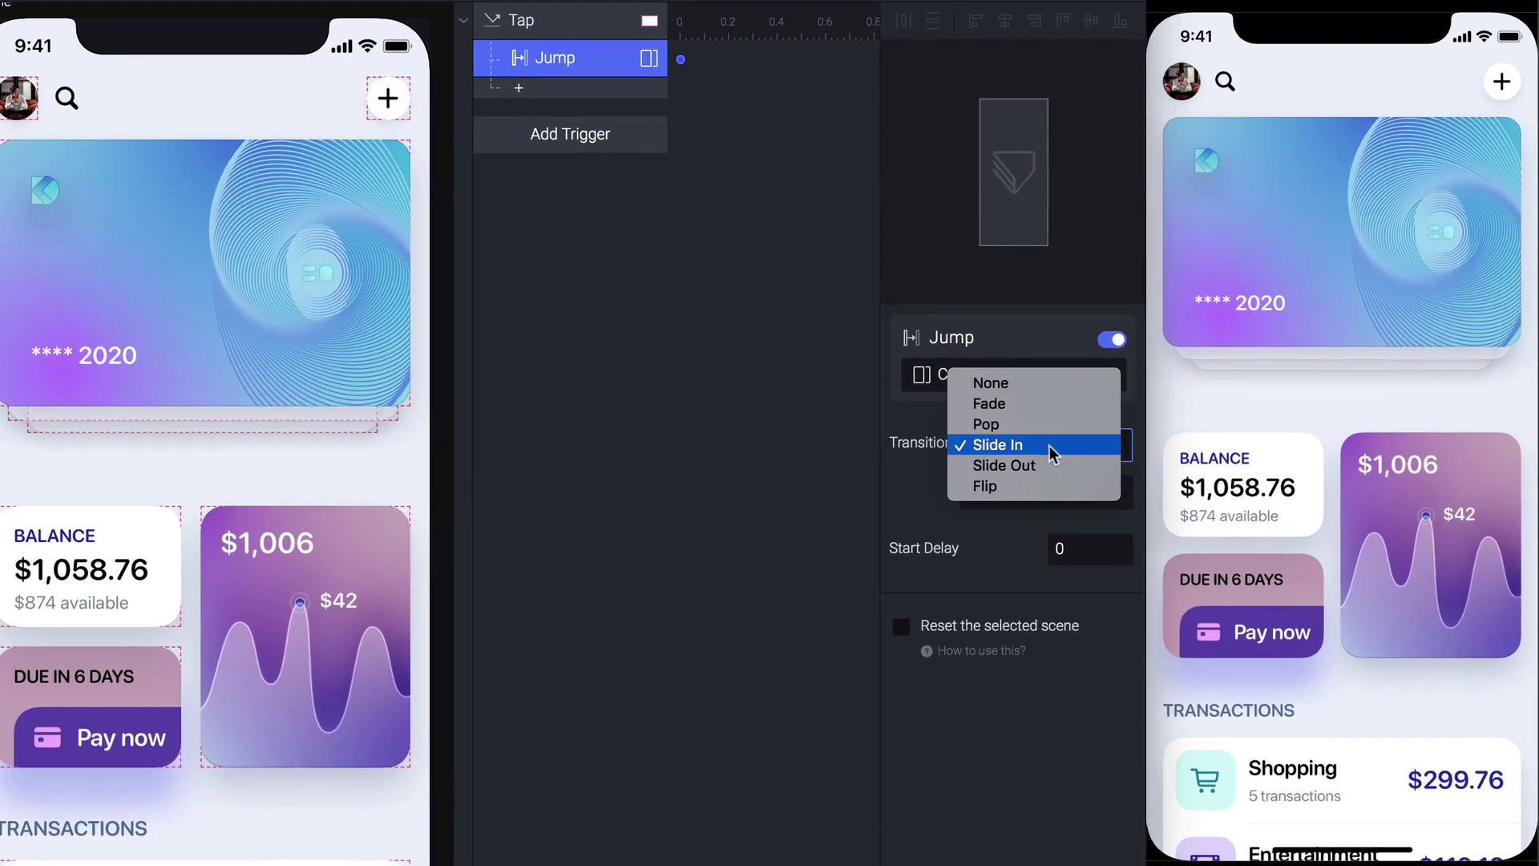
left_click(1041, 405)
left_click(754, 406)
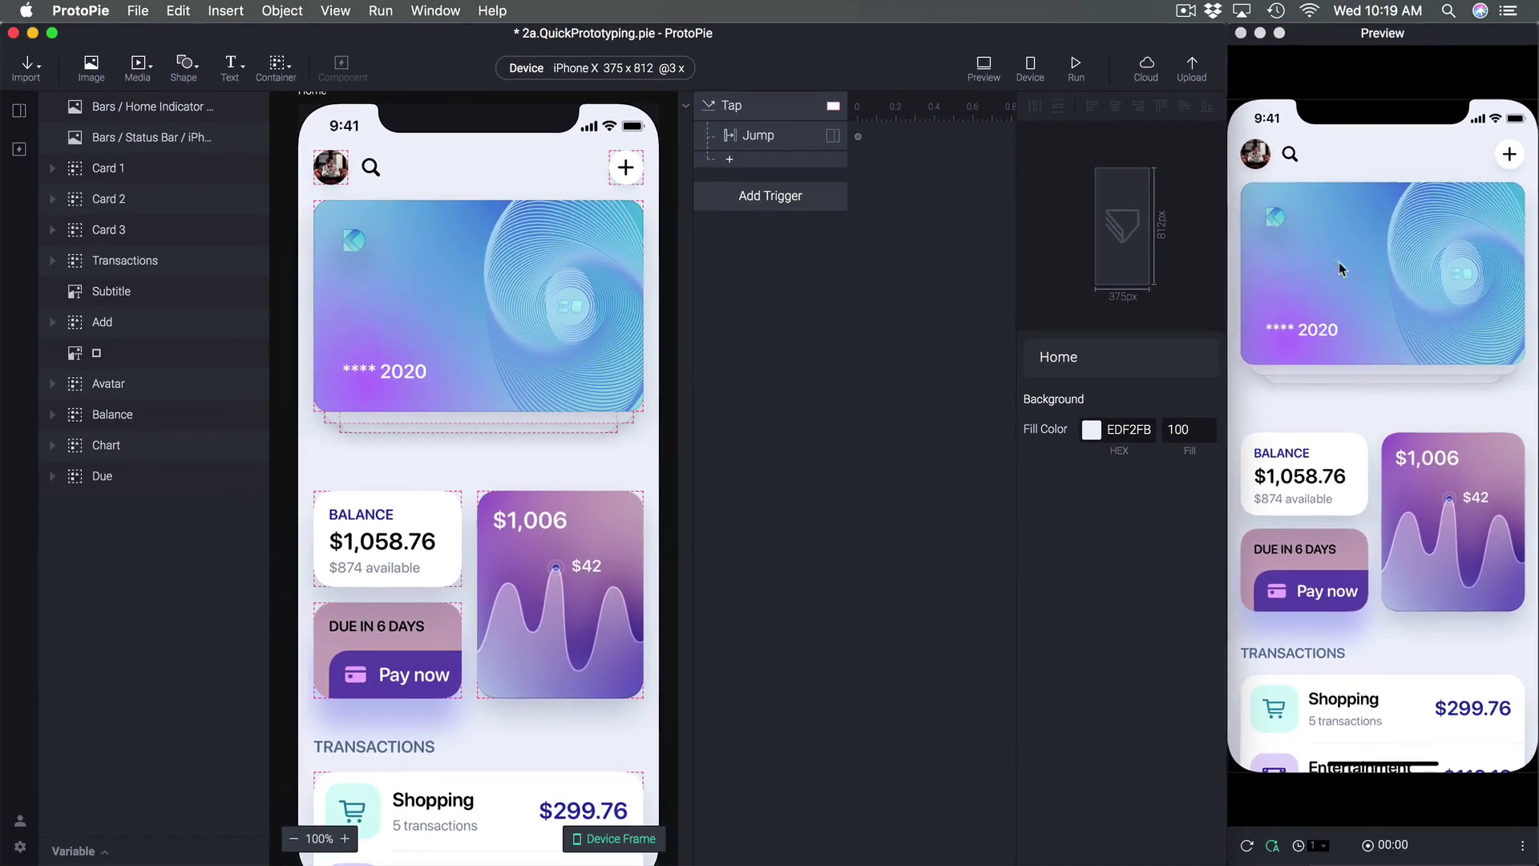
left_click(1355, 264)
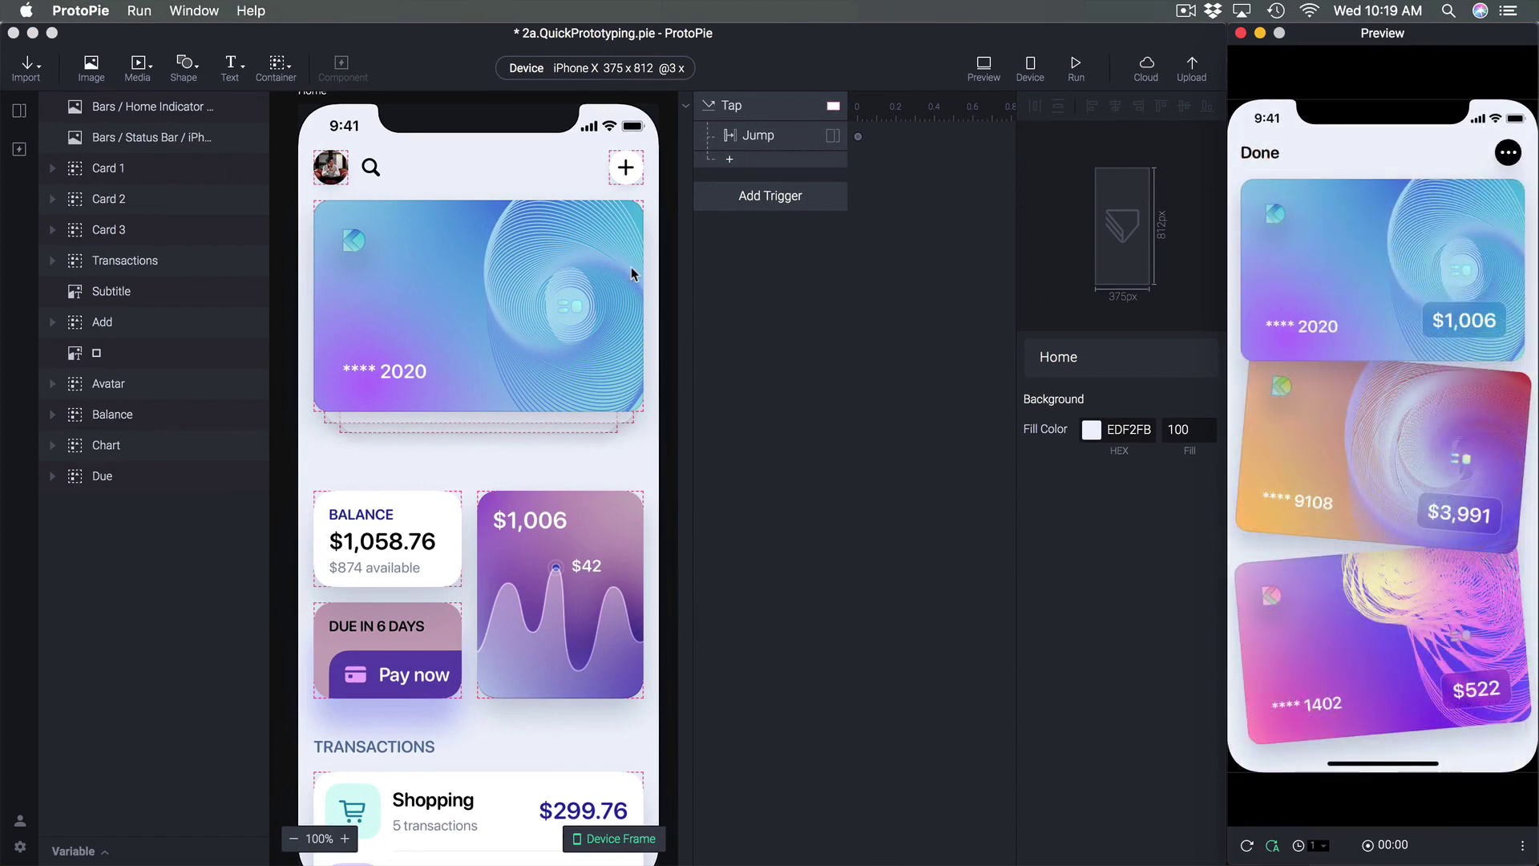
Open the Cards scene and add a Tap trigger to its Done layer
left_click(19, 111)
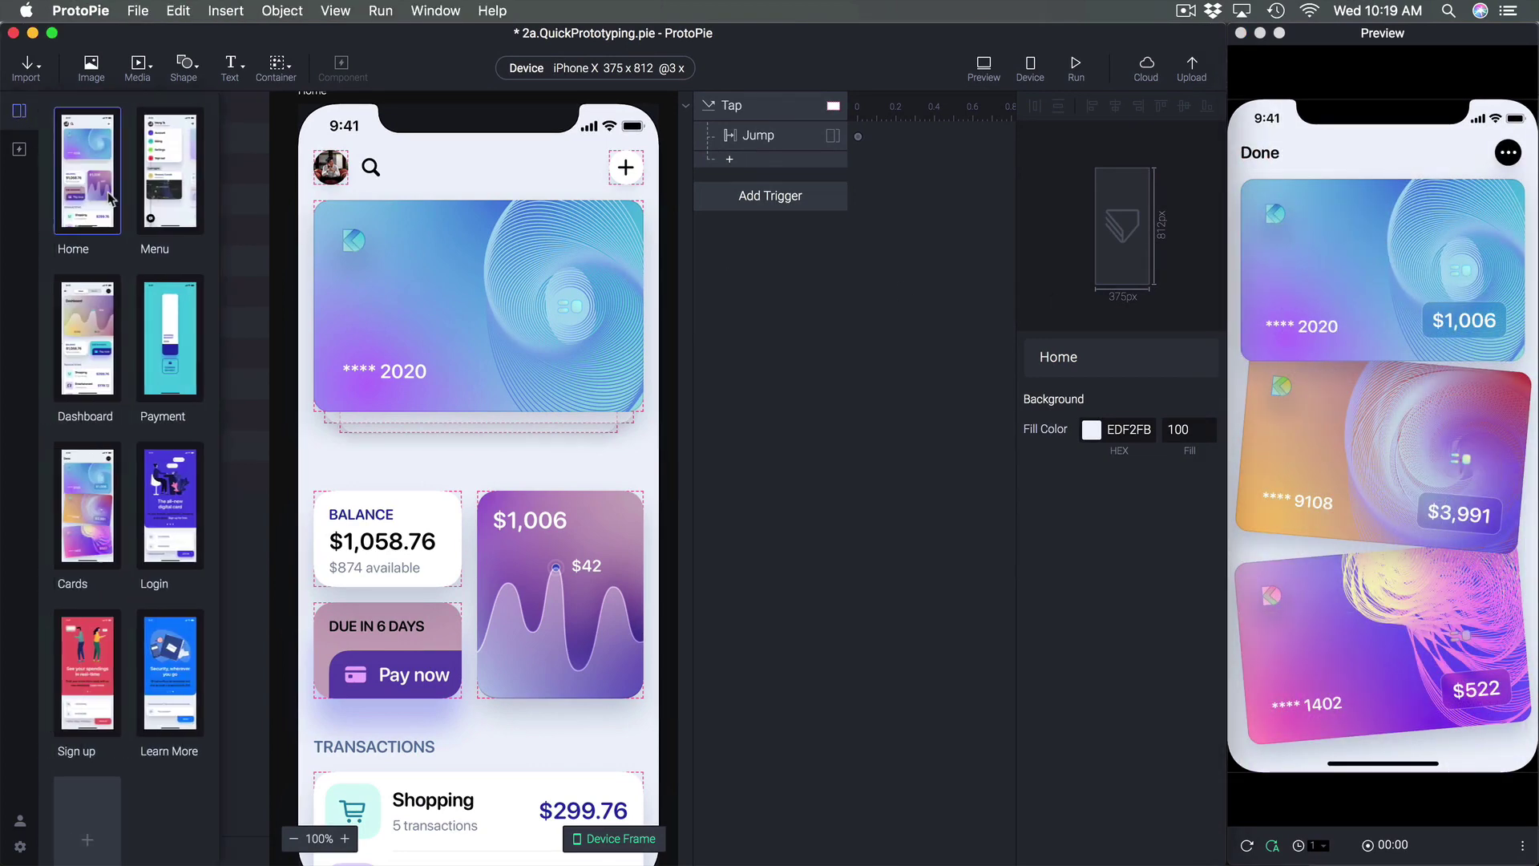
left_click(84, 493)
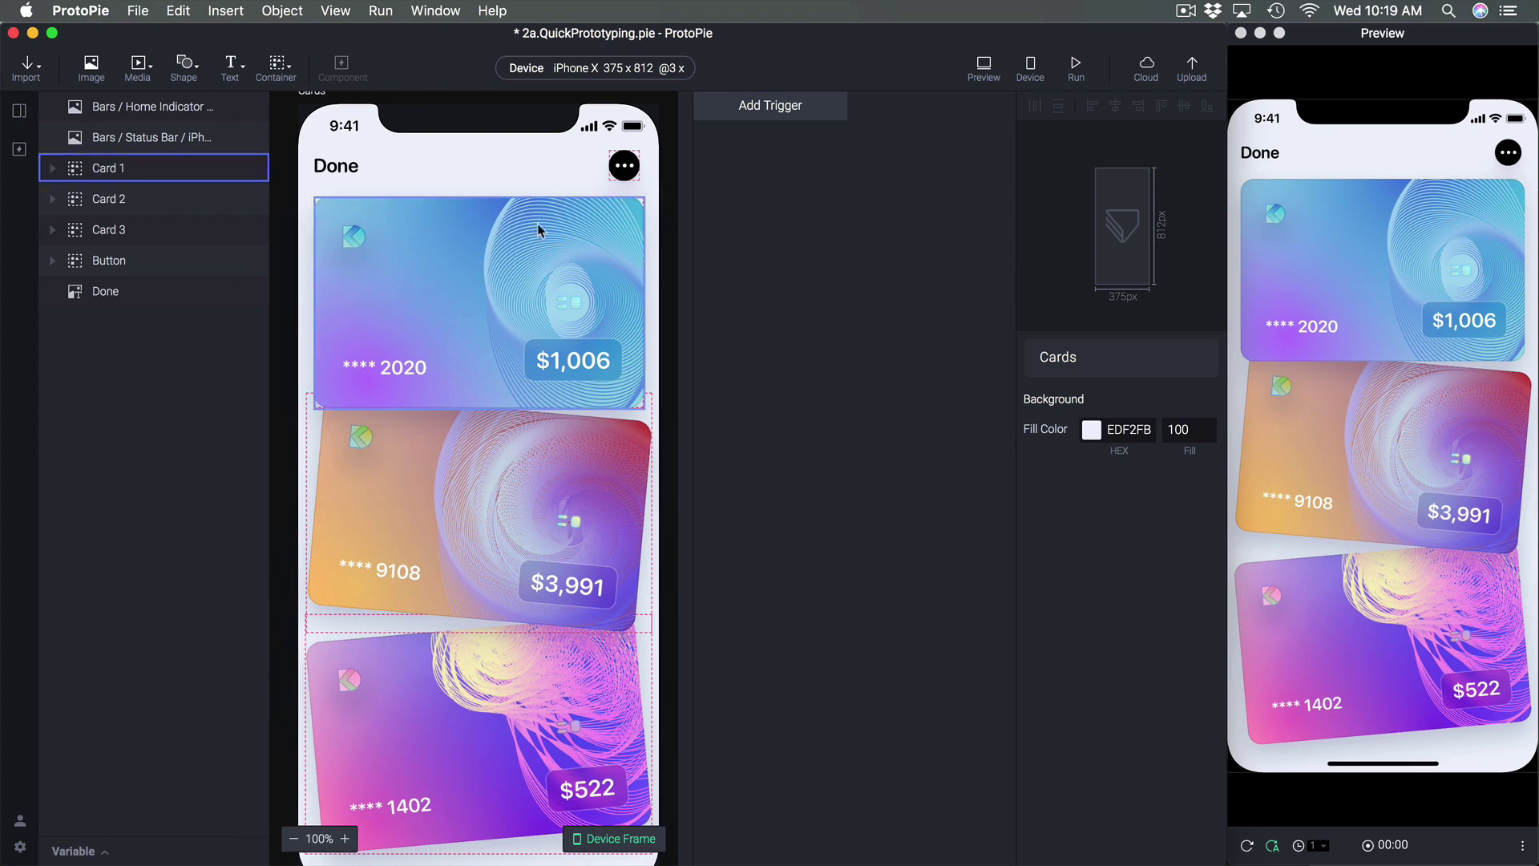
left_click(341, 172)
left_click(343, 178)
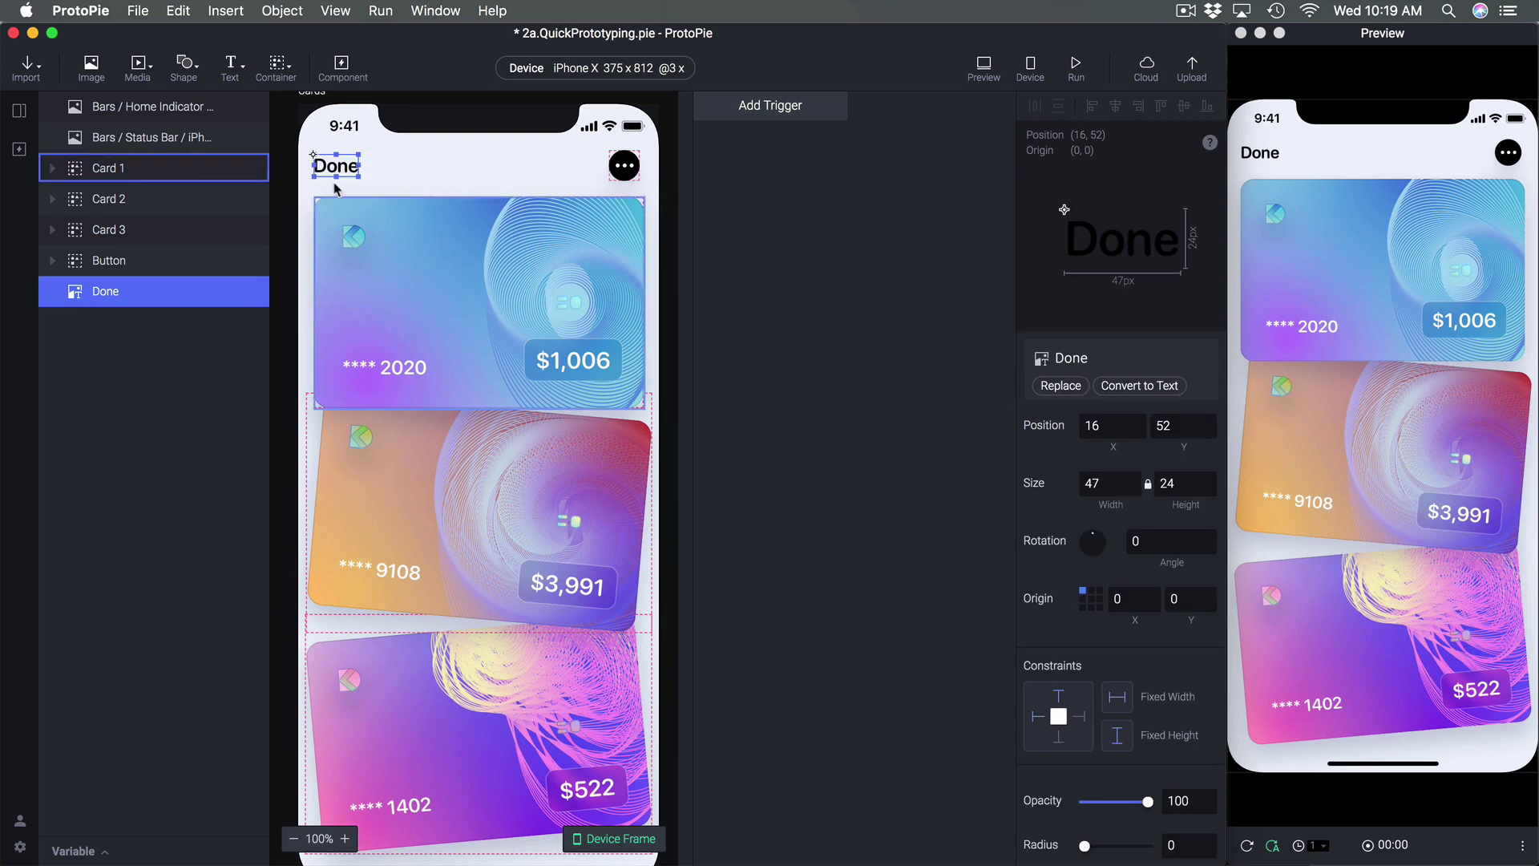
left_click(791, 113)
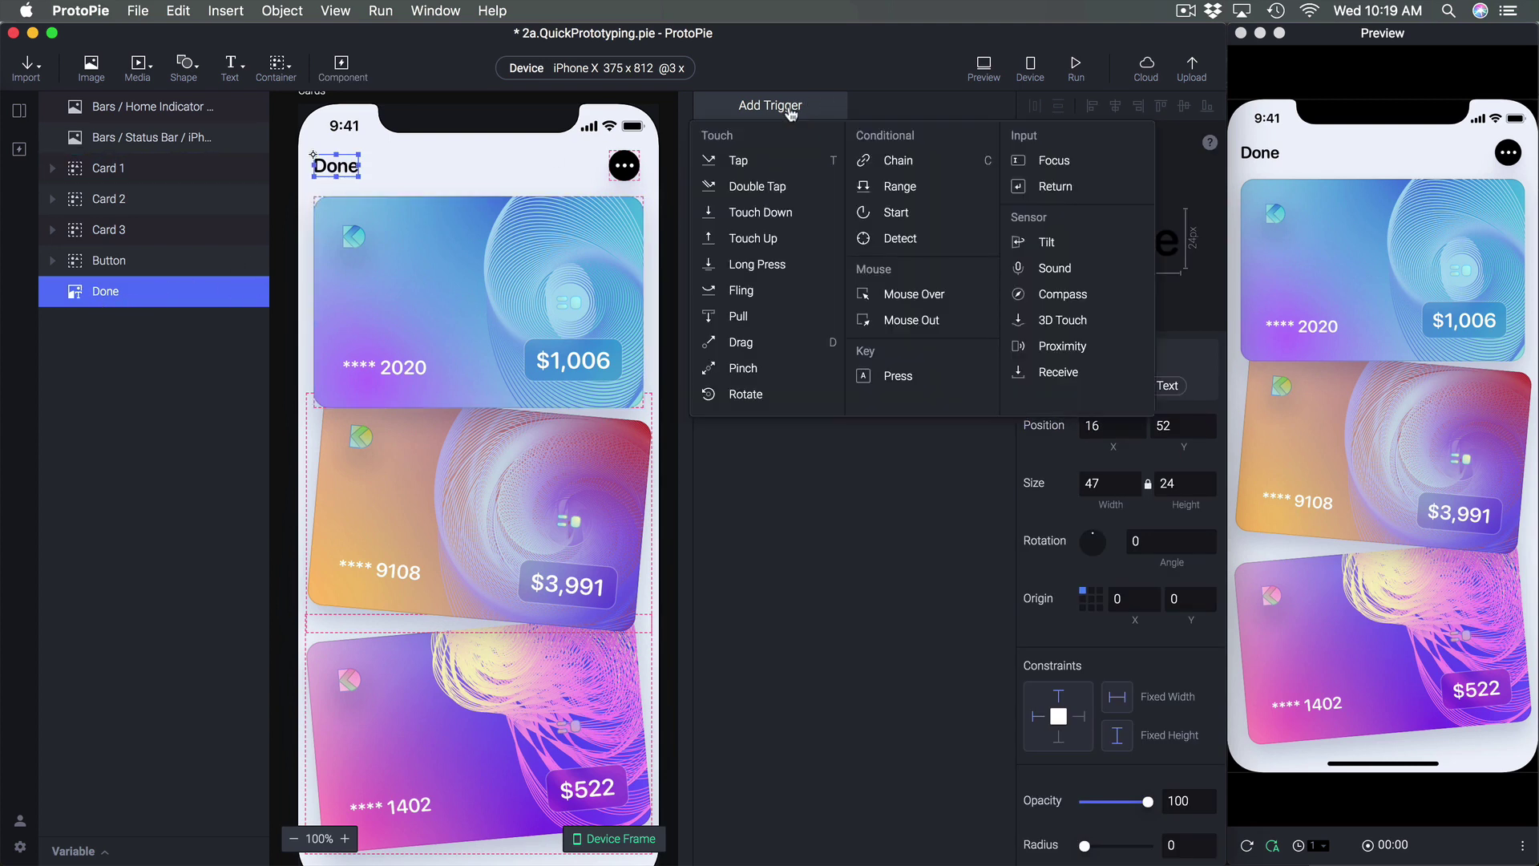
left_click(788, 167)
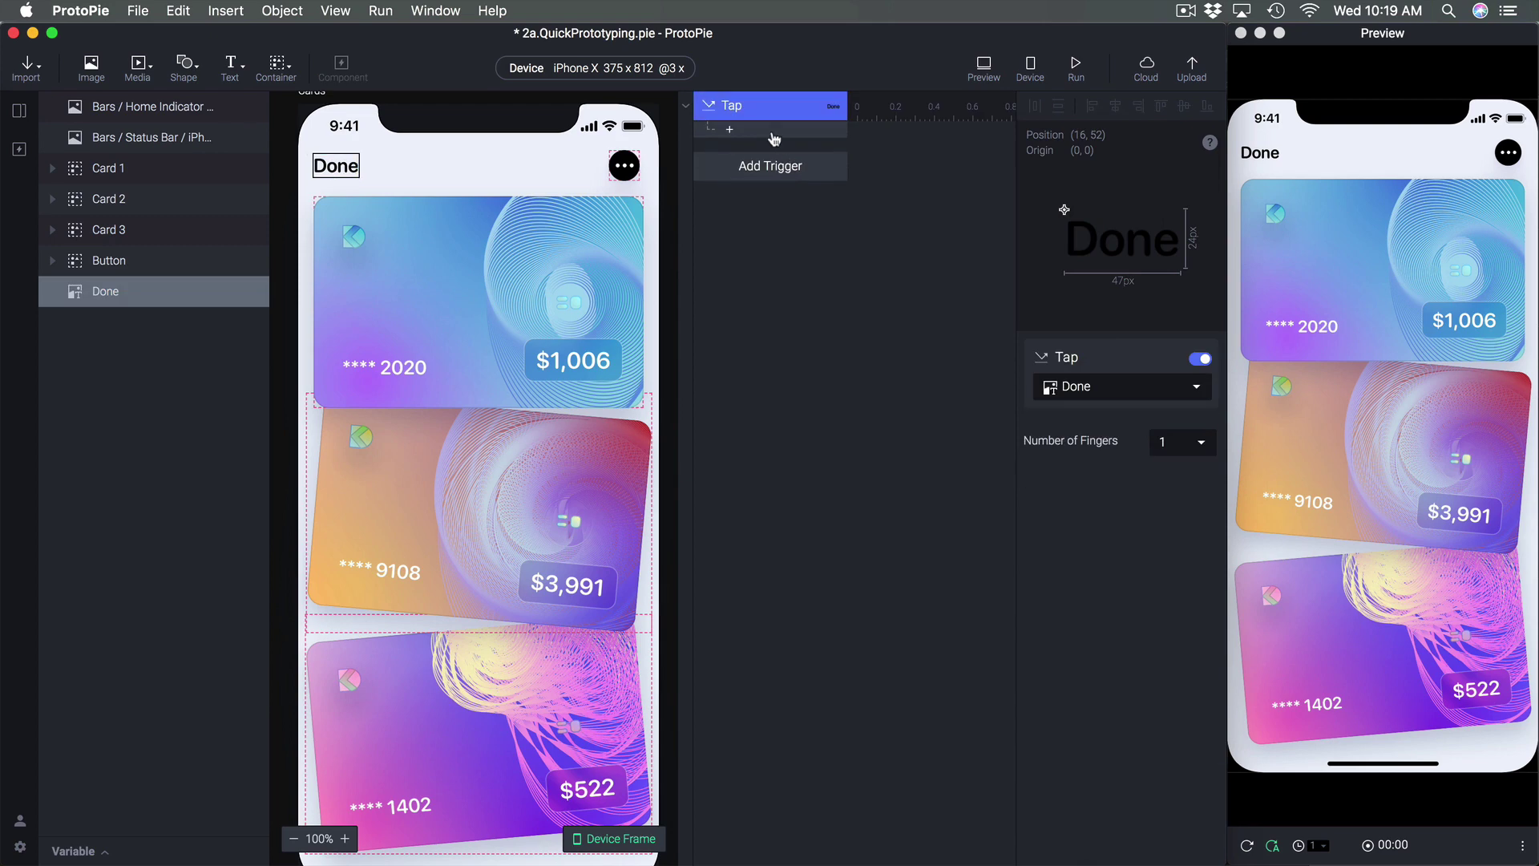
Add a Jump response to the Done tap that targets the previously shown scene
left_click(771, 132)
left_click(894, 160)
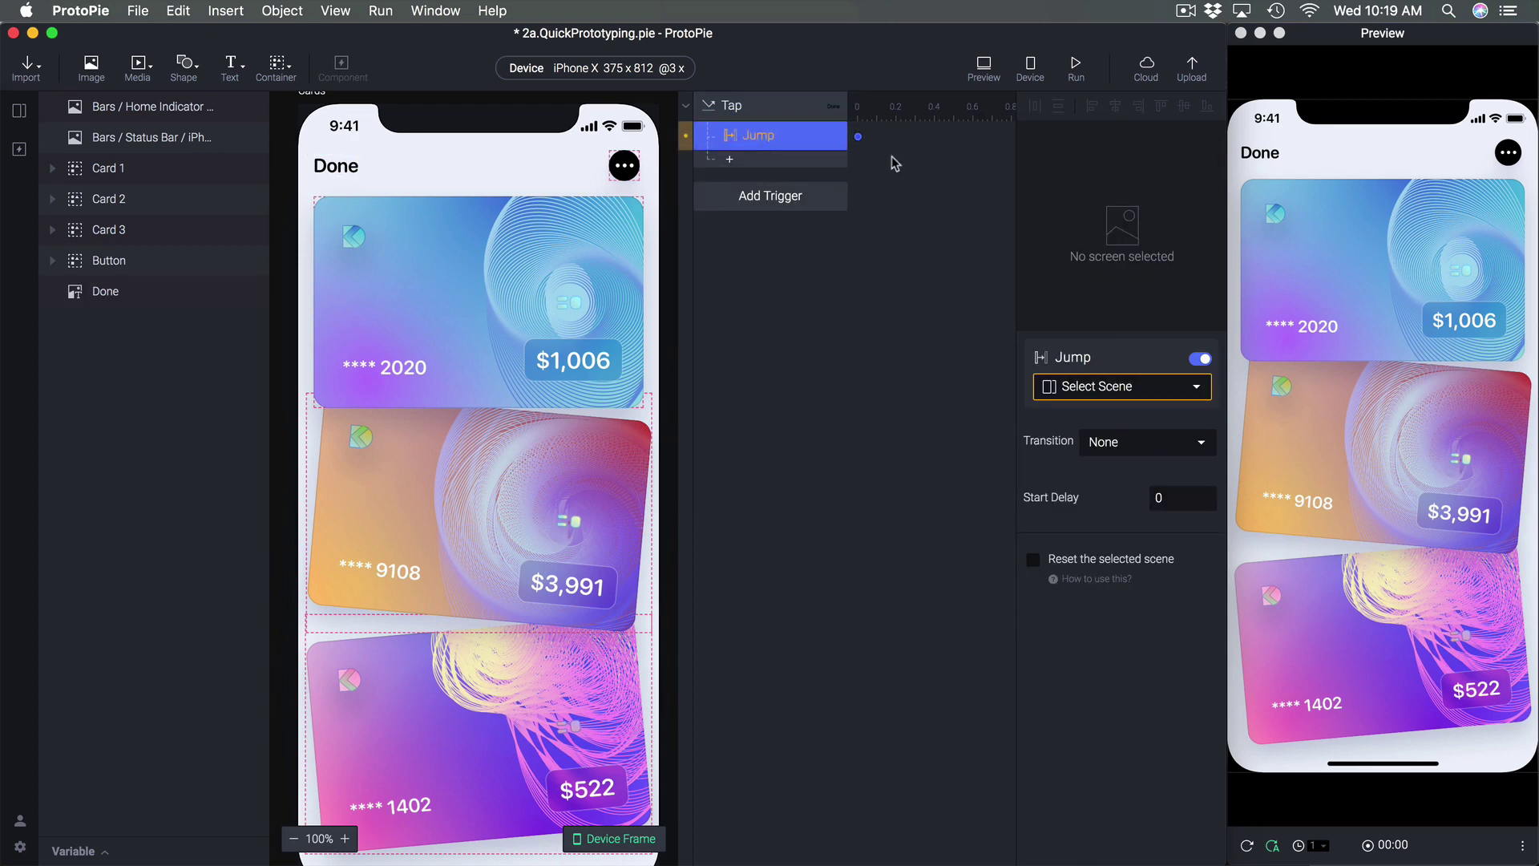
left_click(1110, 391)
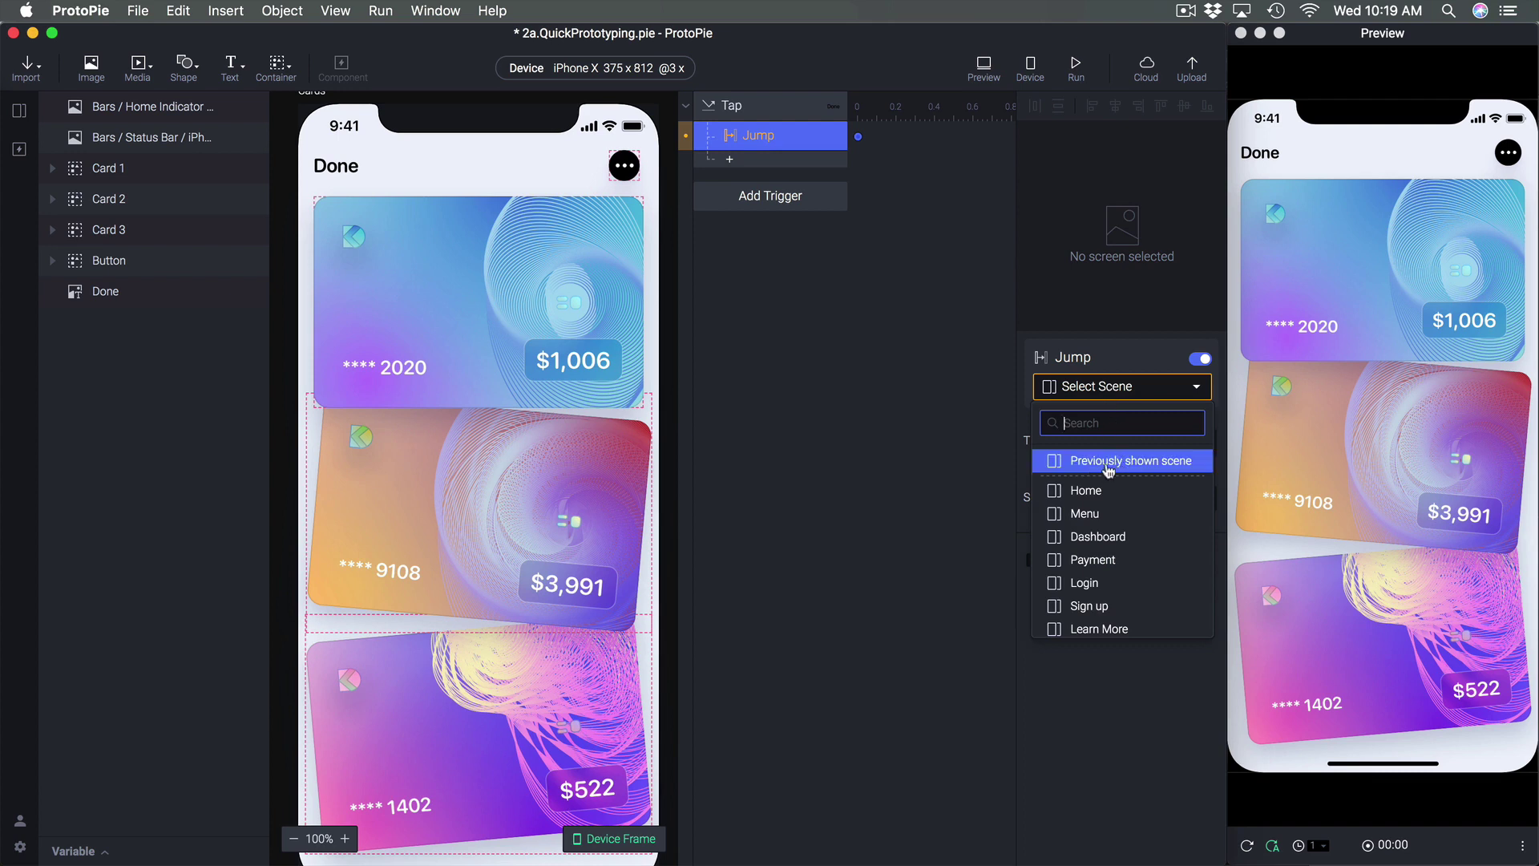
left_click(1184, 469)
Return to the Home scene and test the jump to Cards and back through Done in the preview
left_click(19, 112)
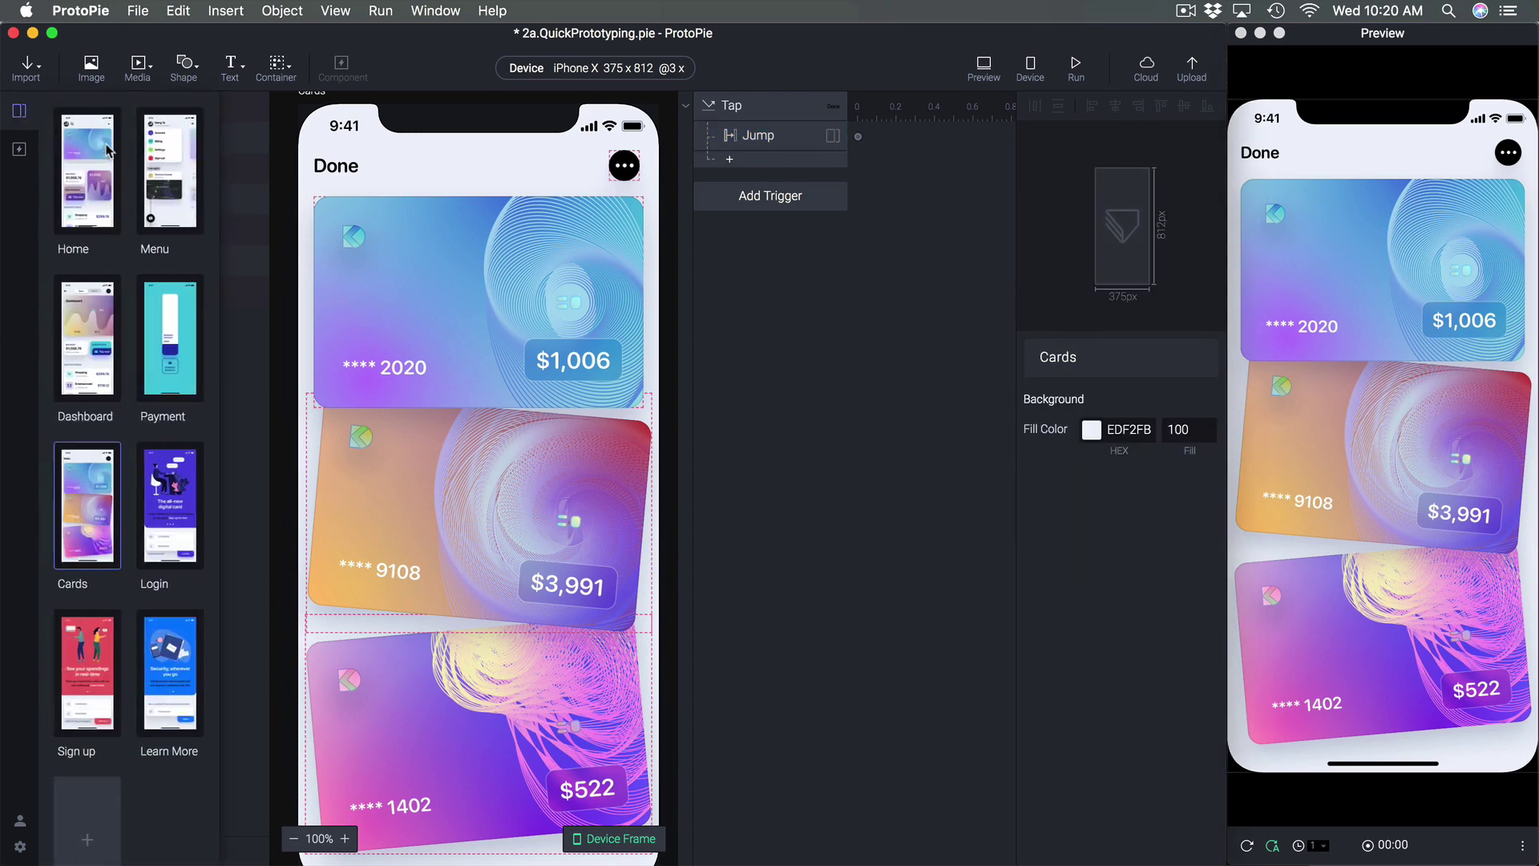
left_click(109, 152)
left_click(1346, 257)
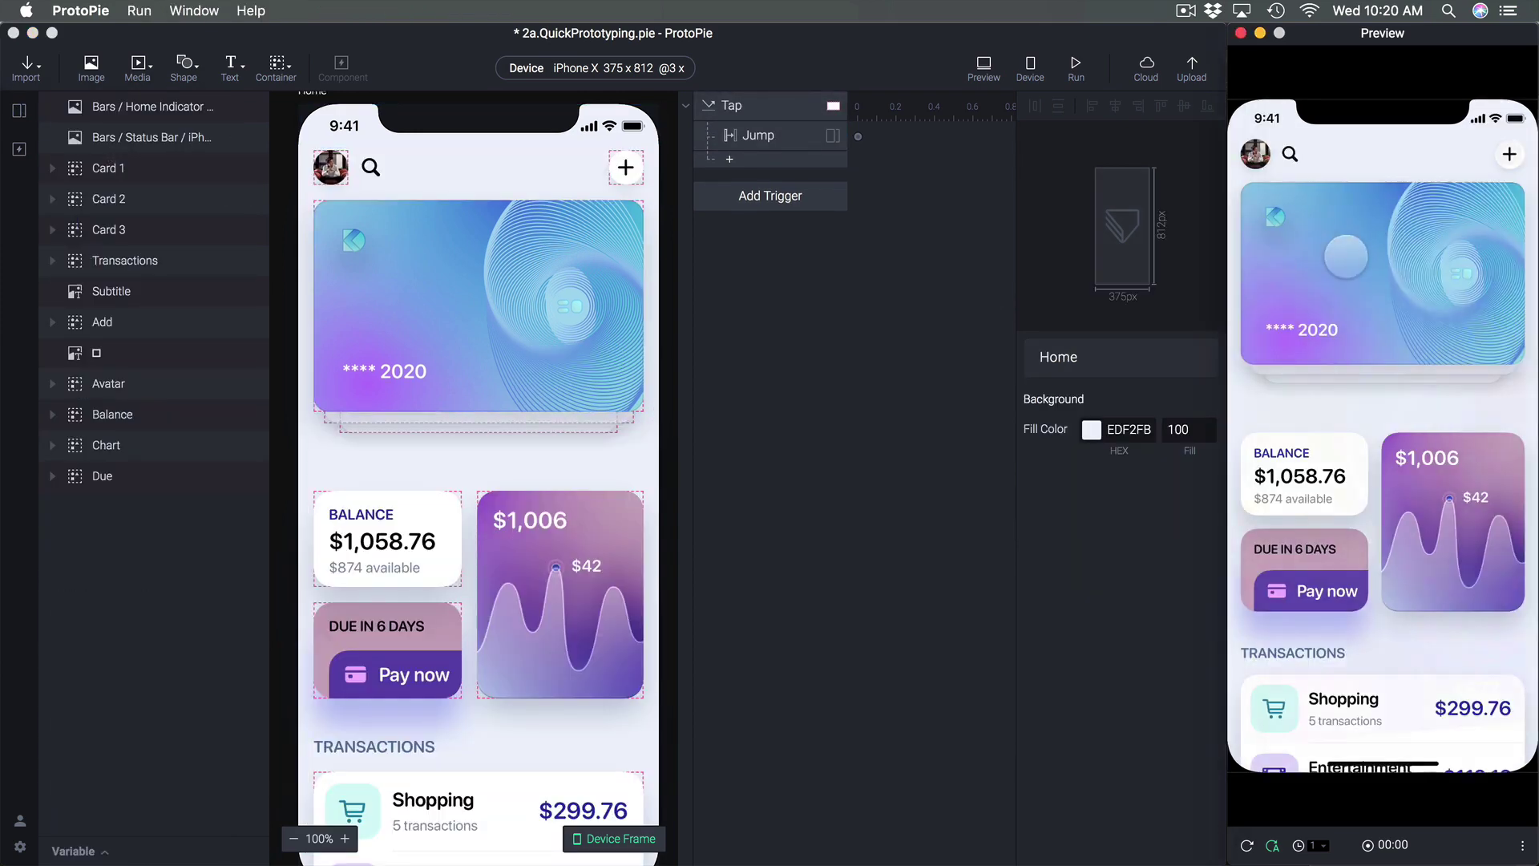
left_click(1259, 152)
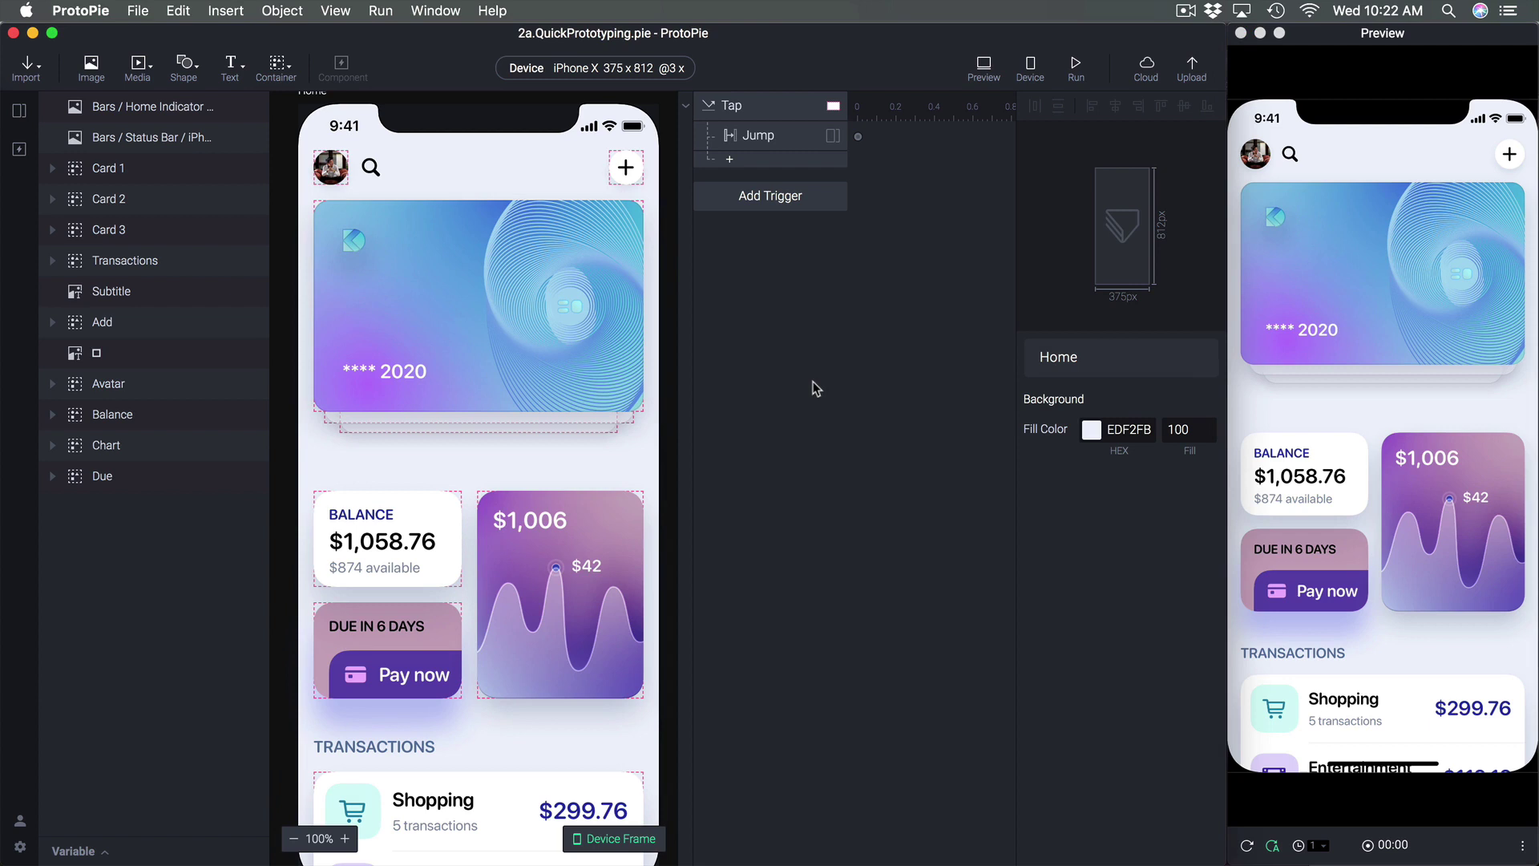
Insert a Scroll Container on the Home scene
left_click(605, 383)
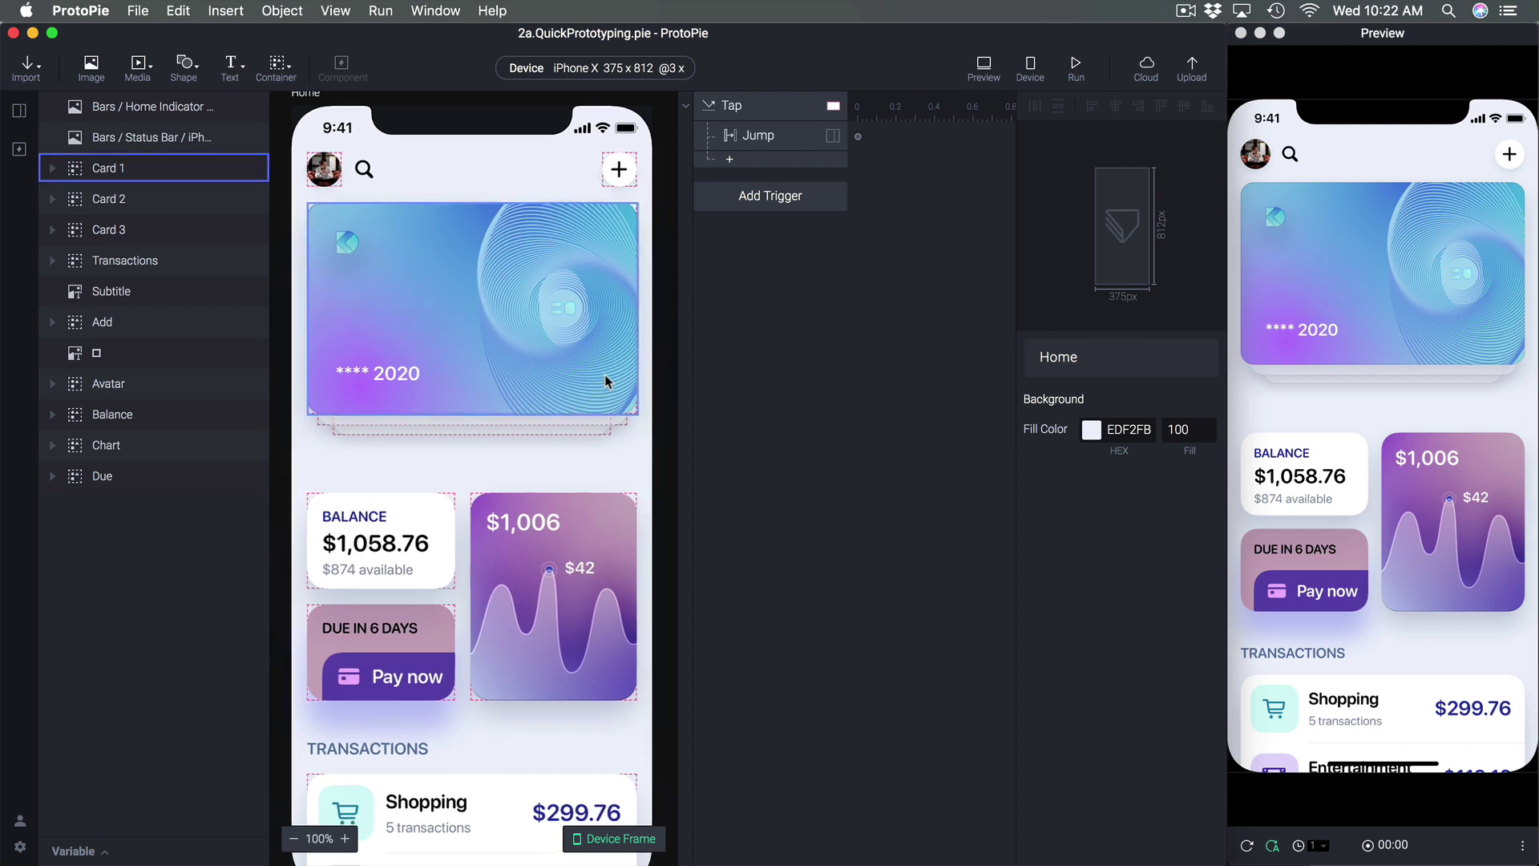
scroll(606, 382, "up", 1)
left_click(703, 373)
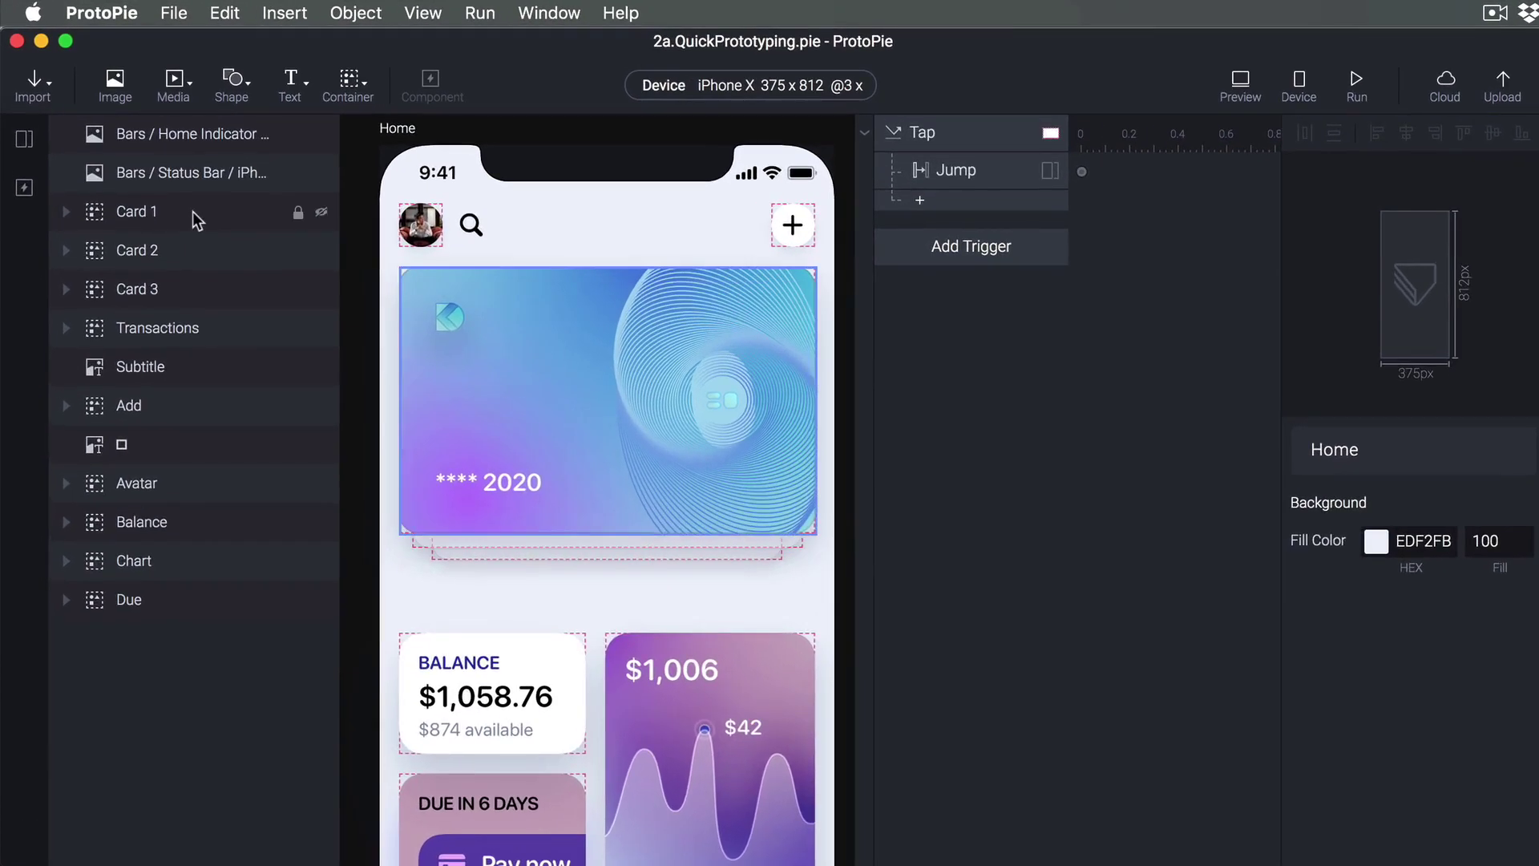
left_click(299, 81)
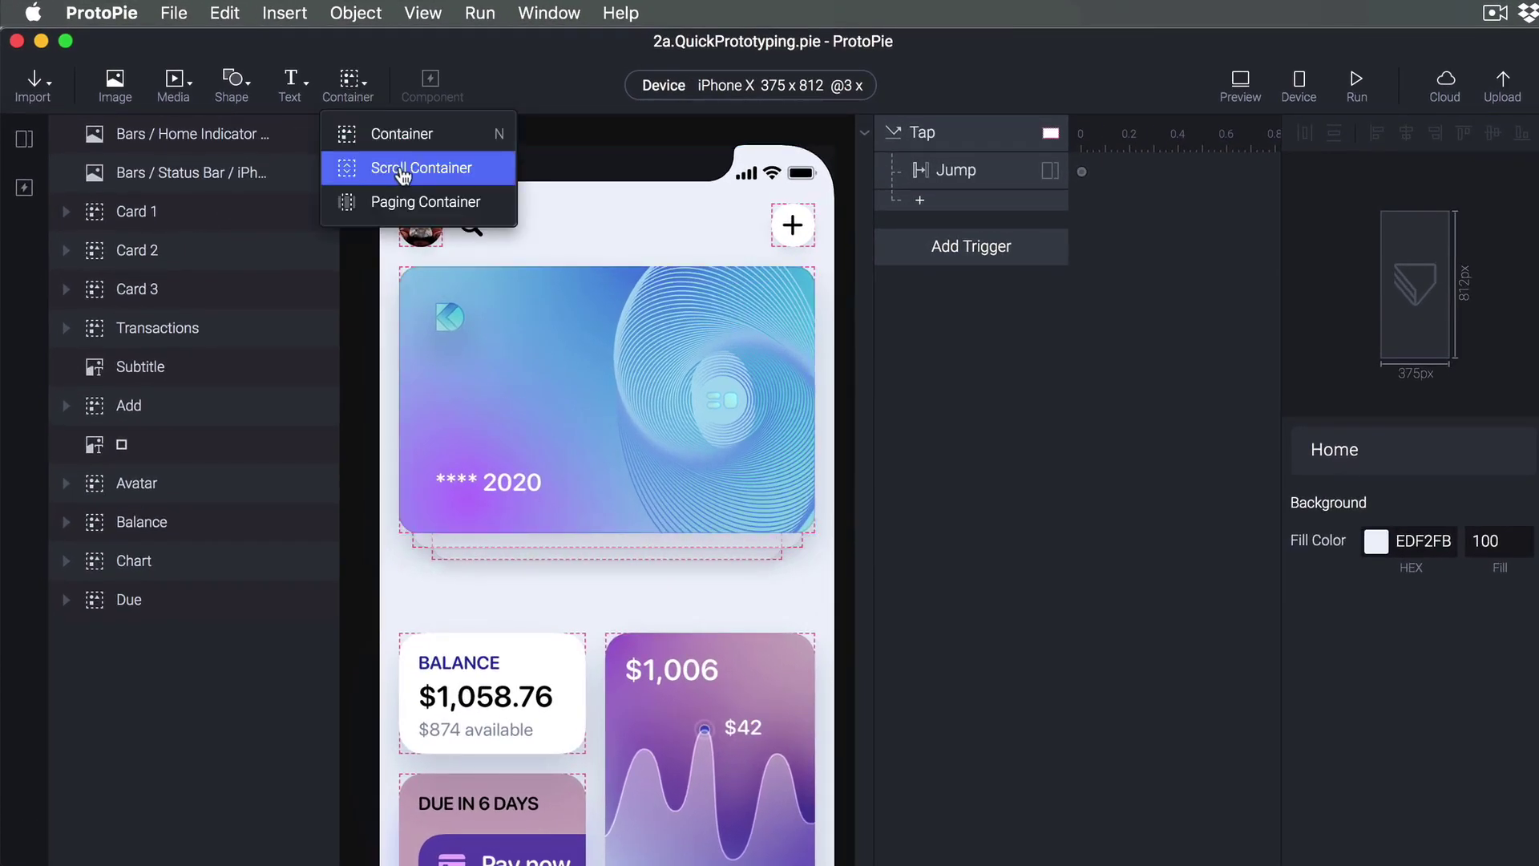
left_click(399, 175)
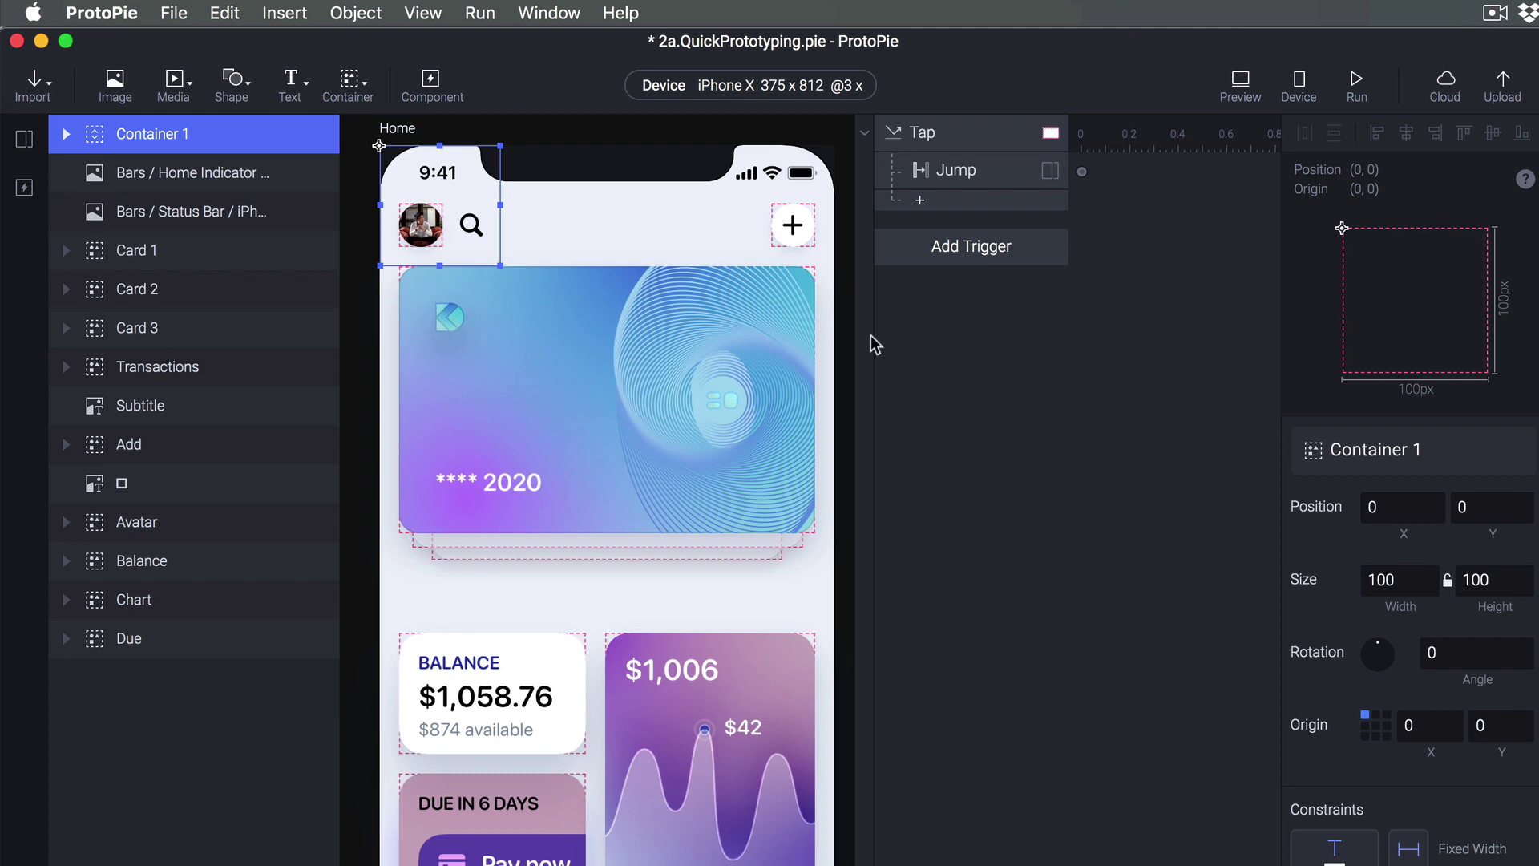
Set the new container's width and height to 100% so it fills the Home scene
left_click(1416, 579)
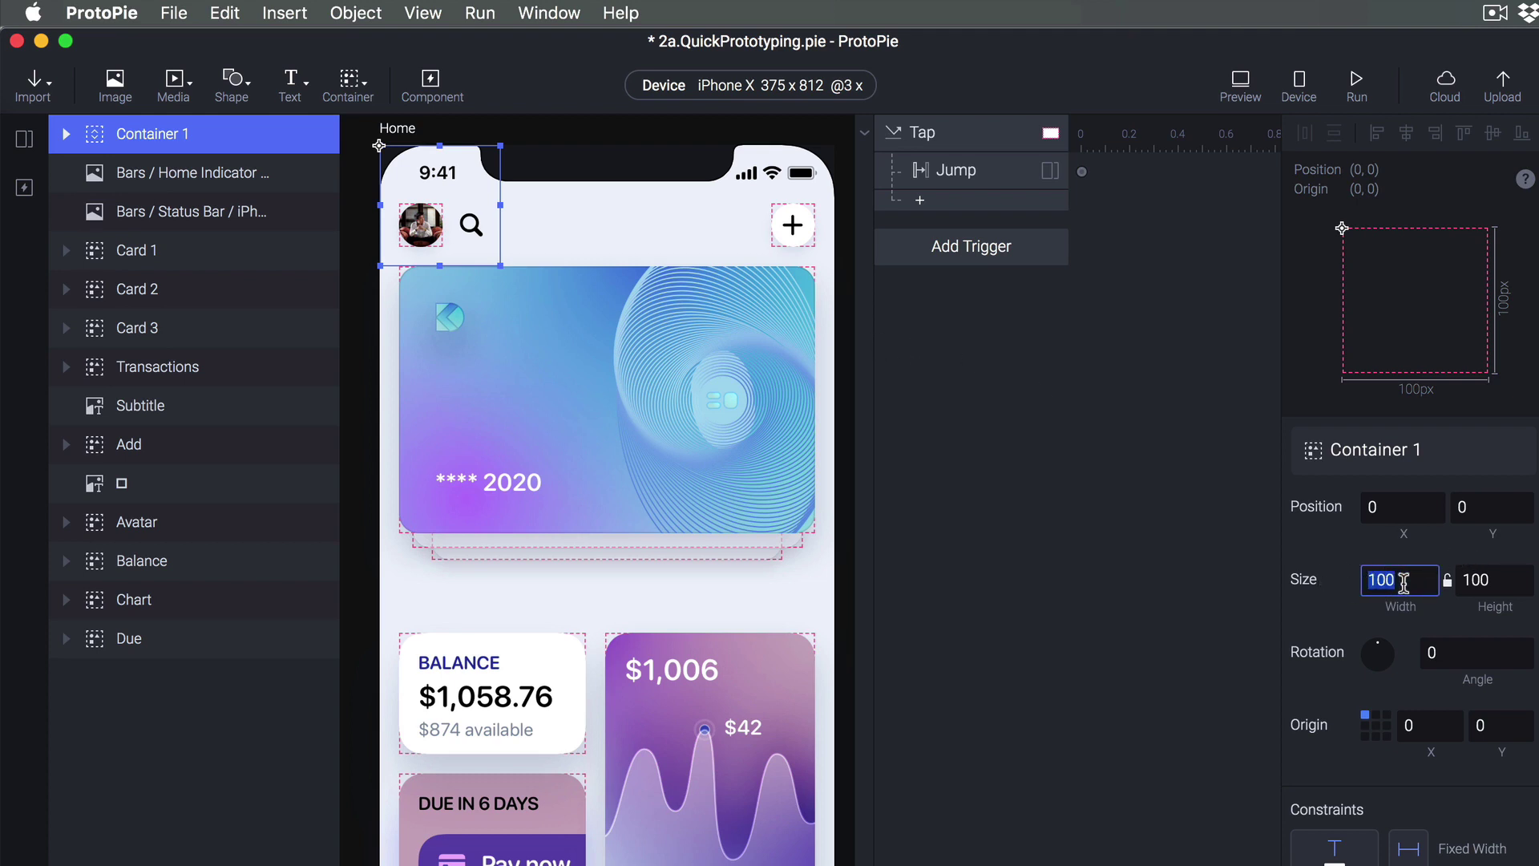
left_click(1408, 581)
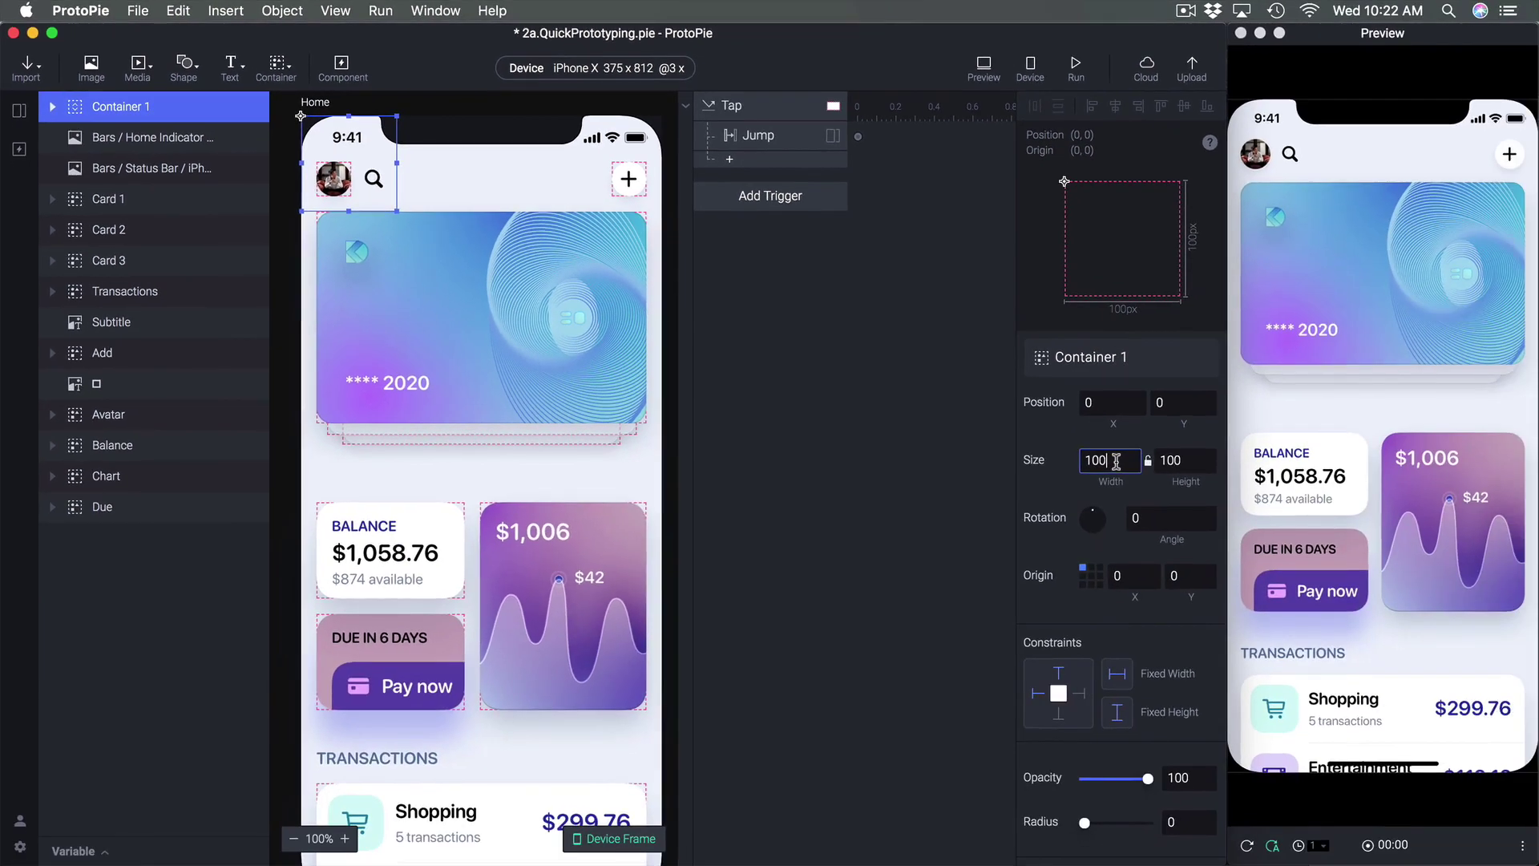
key("shift")
type("%")
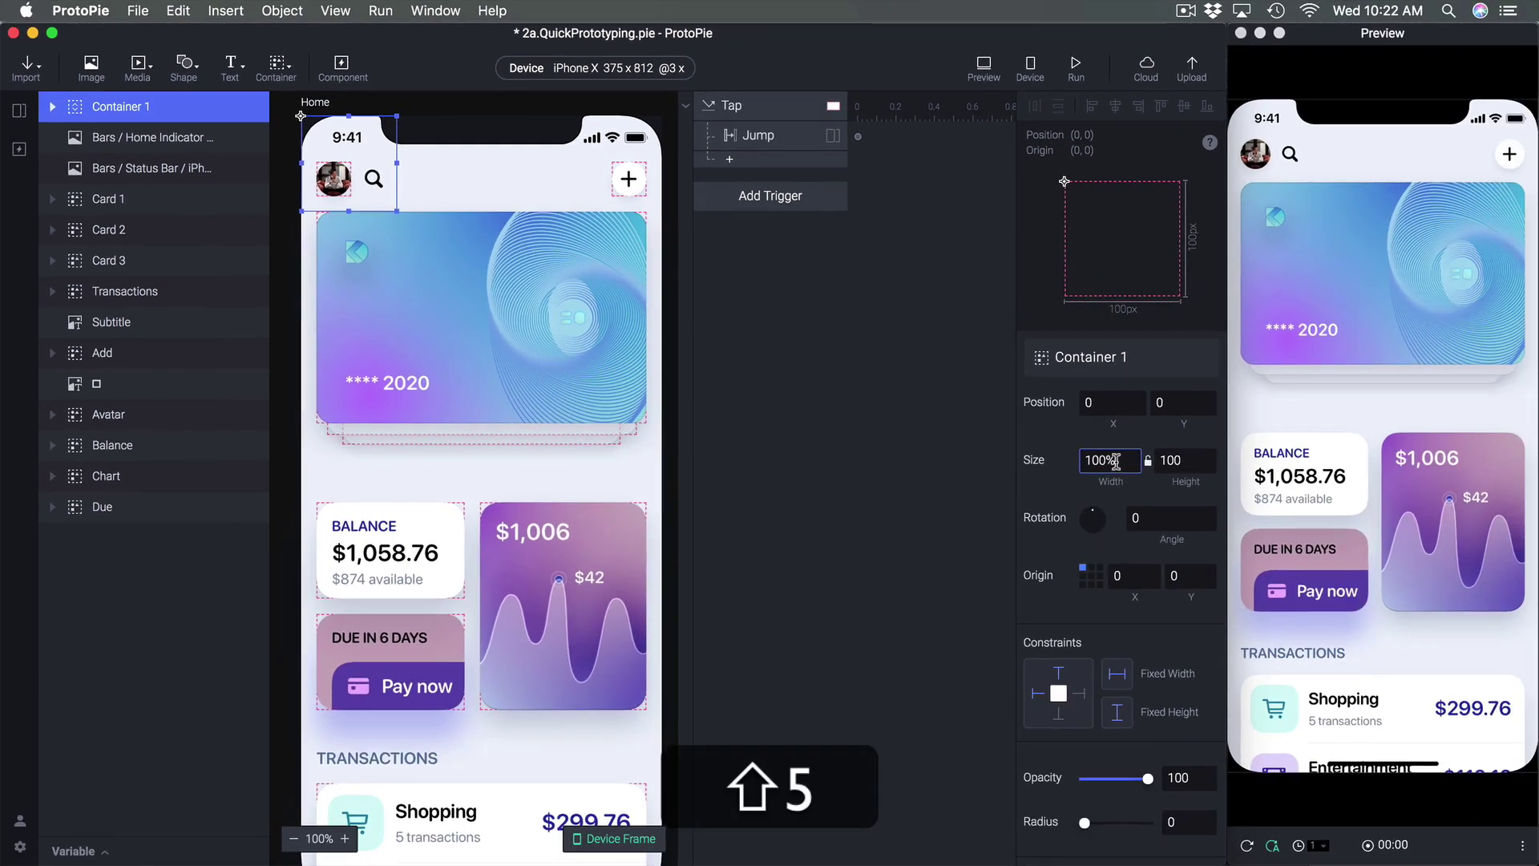
key("Return")
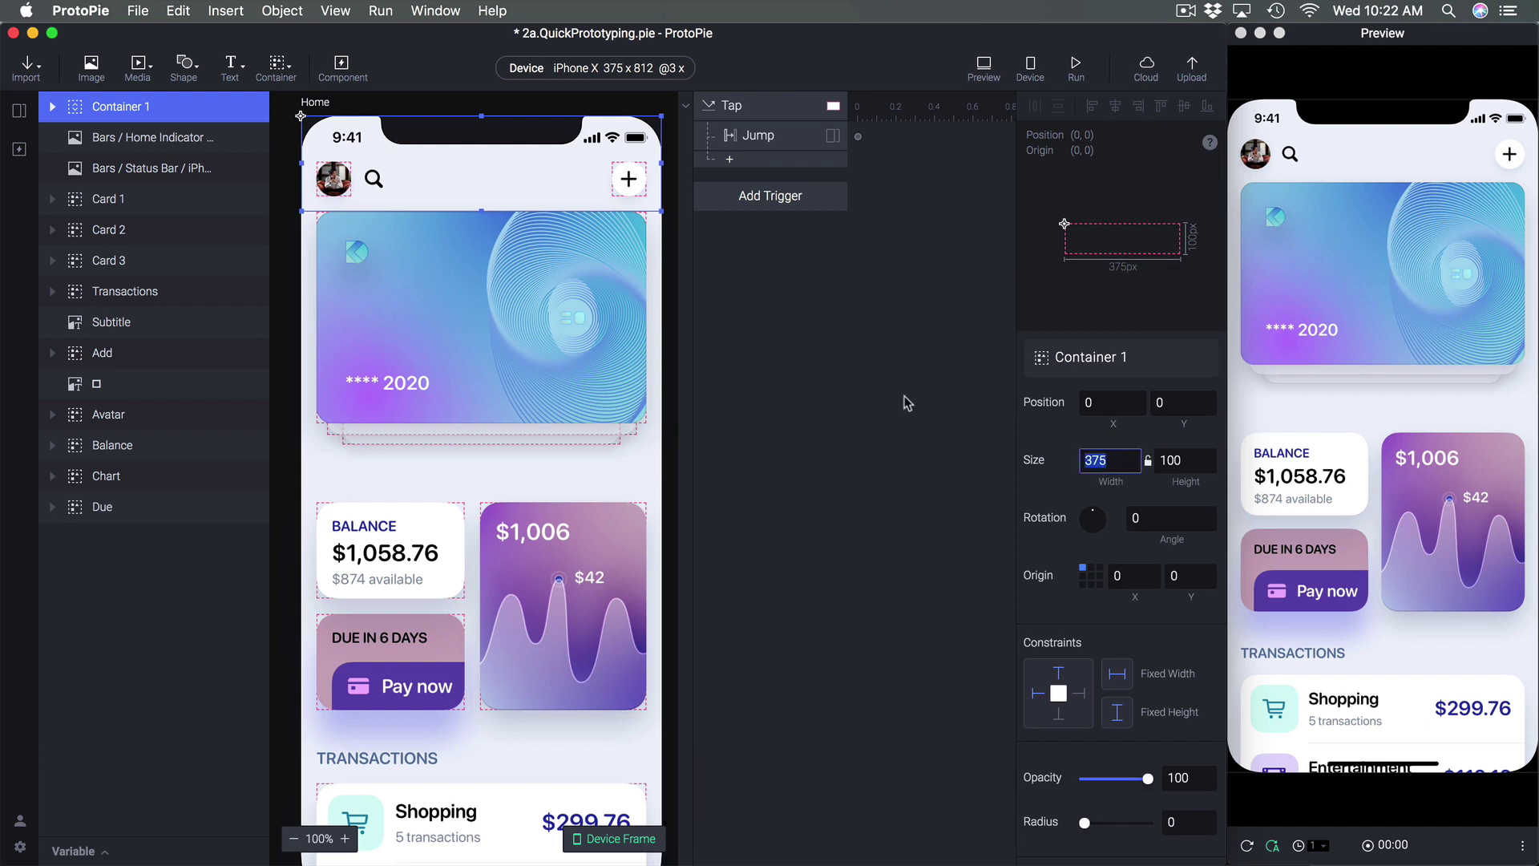
left_click(1192, 461)
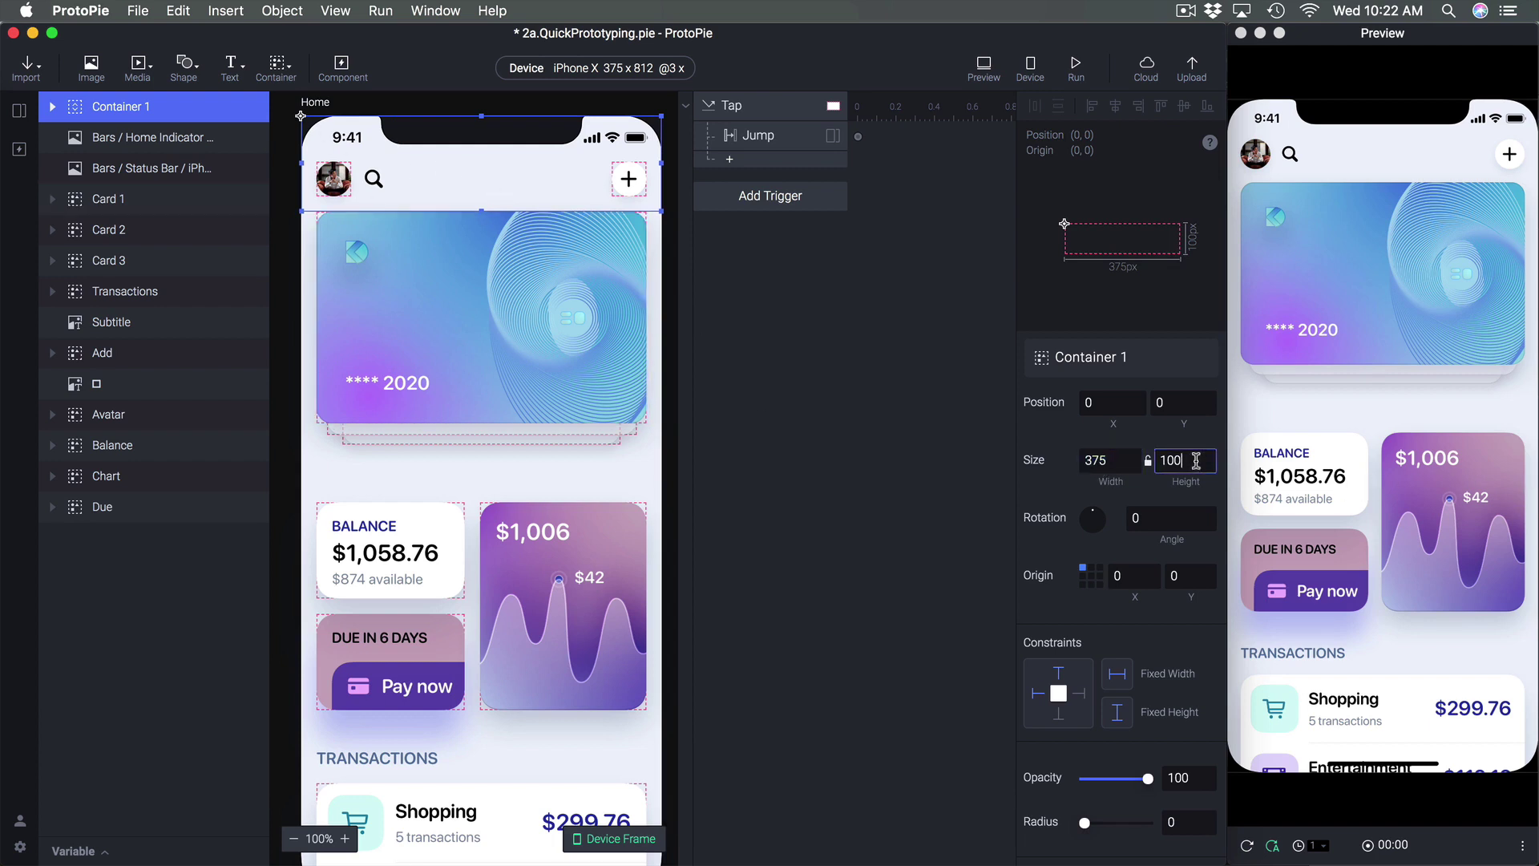
type("%")
key("shift+Return")
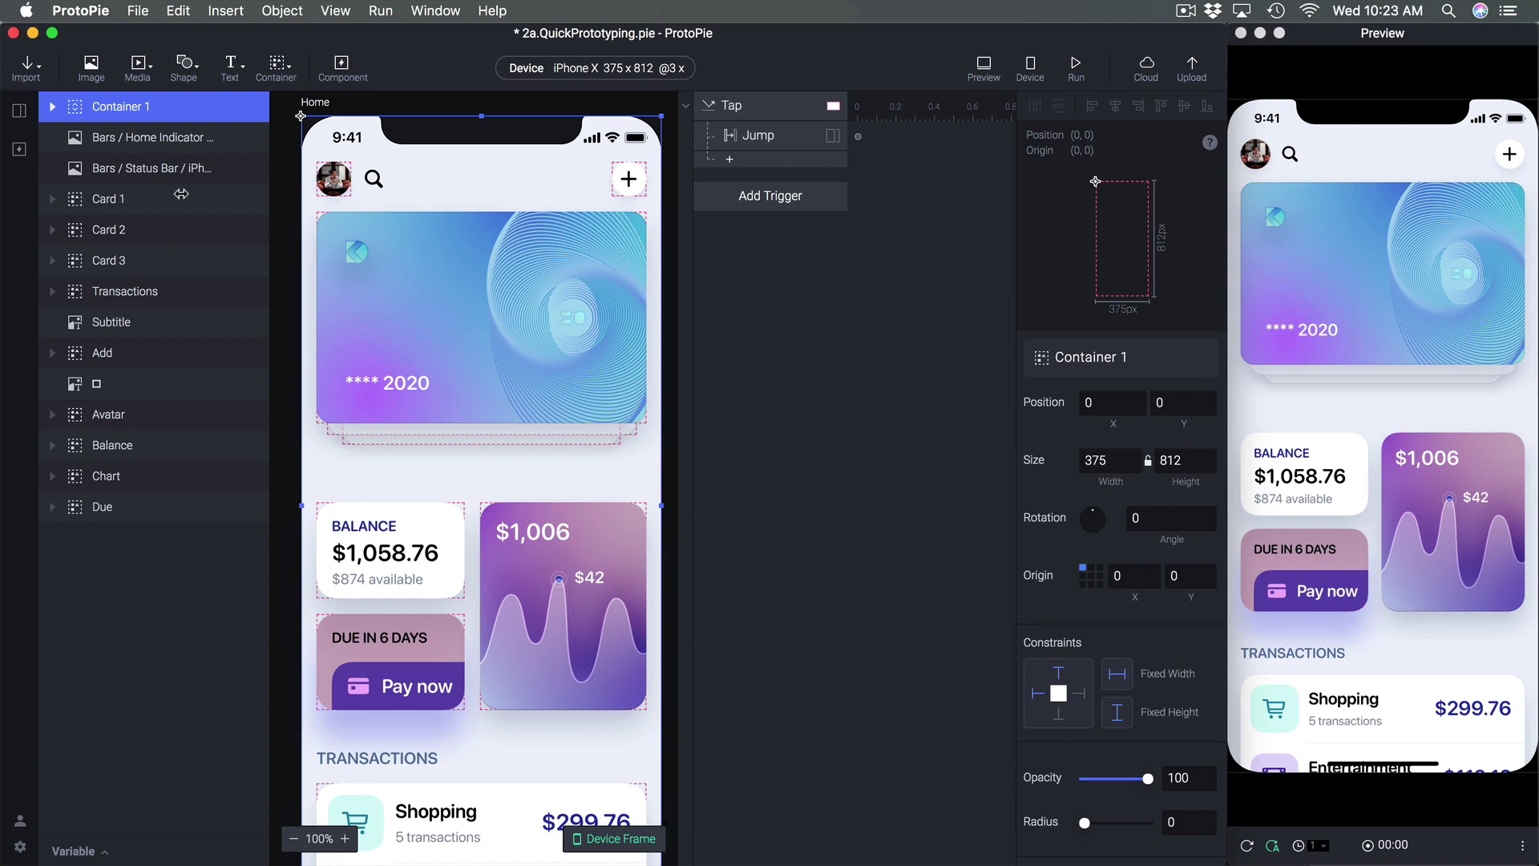
Move all layers from Card 1 through Due into Container 1 and collapse it
left_click(133, 205)
left_click(136, 510, "shift")
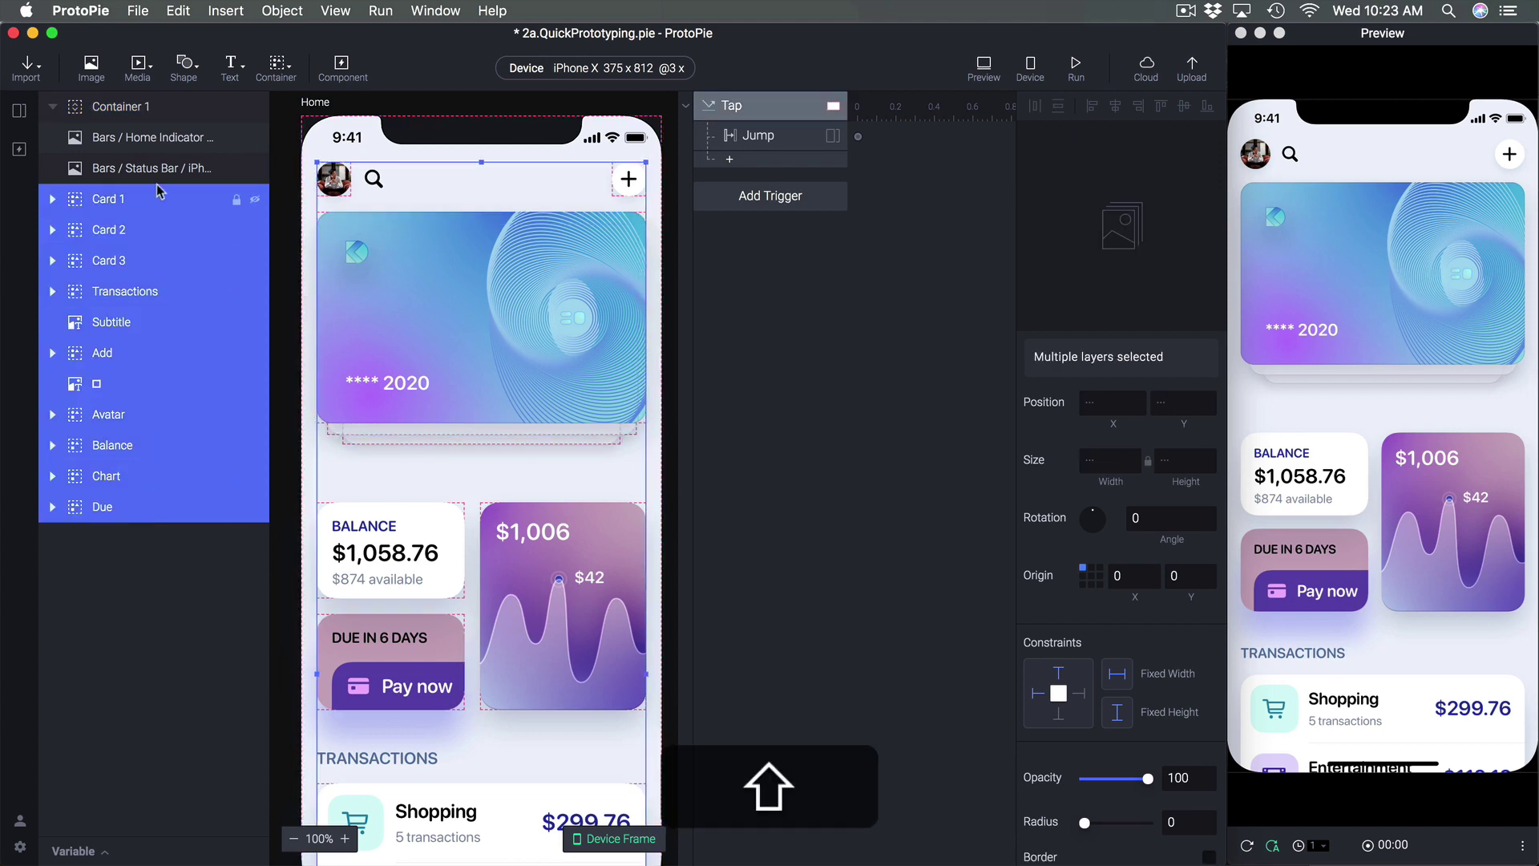
left_click_drag(112, 205, 129, 114)
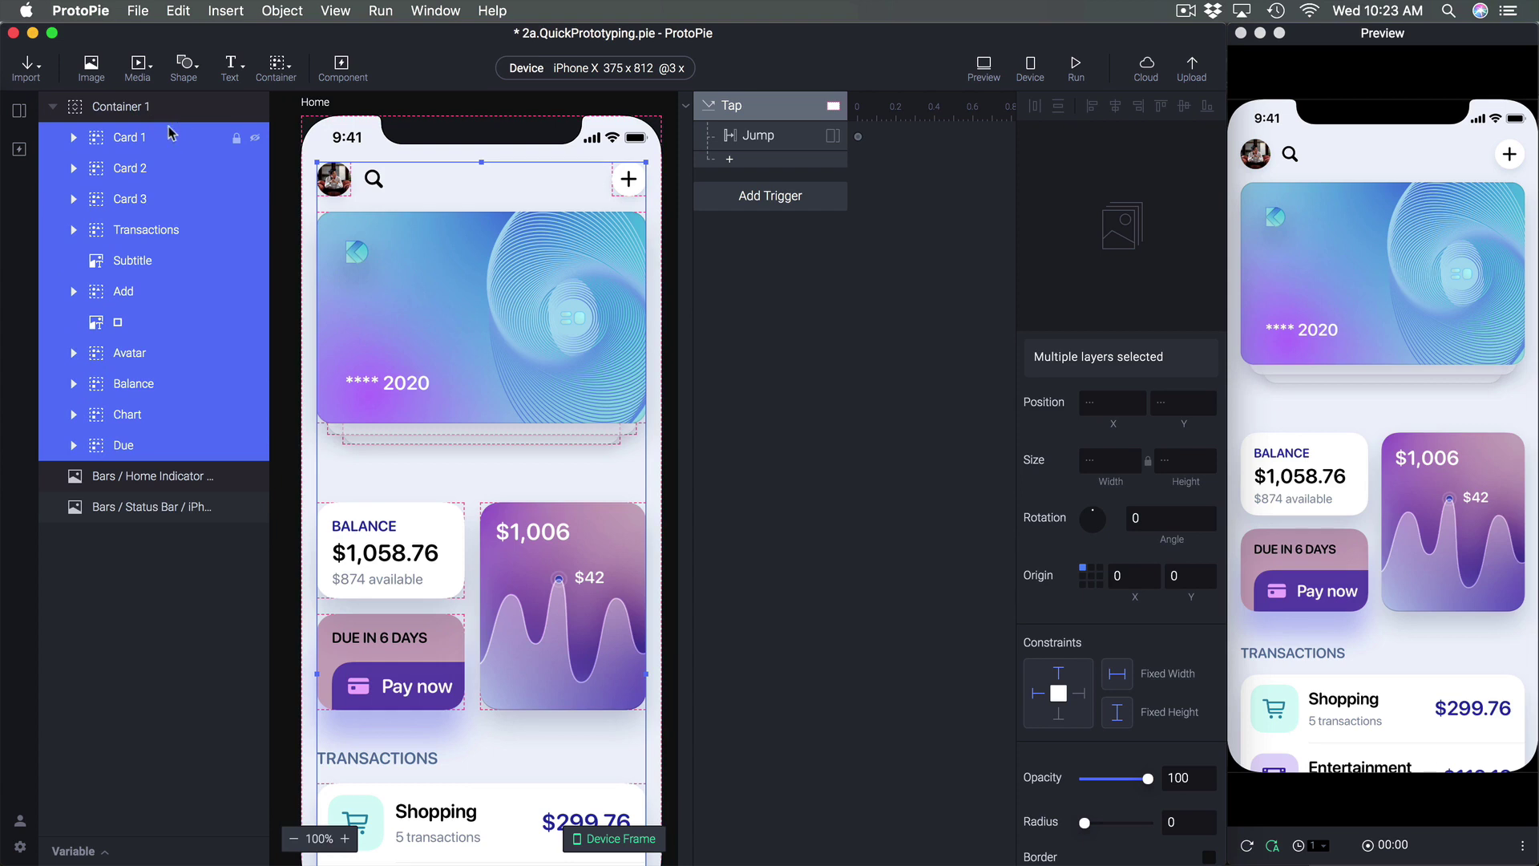
left_click(53, 108)
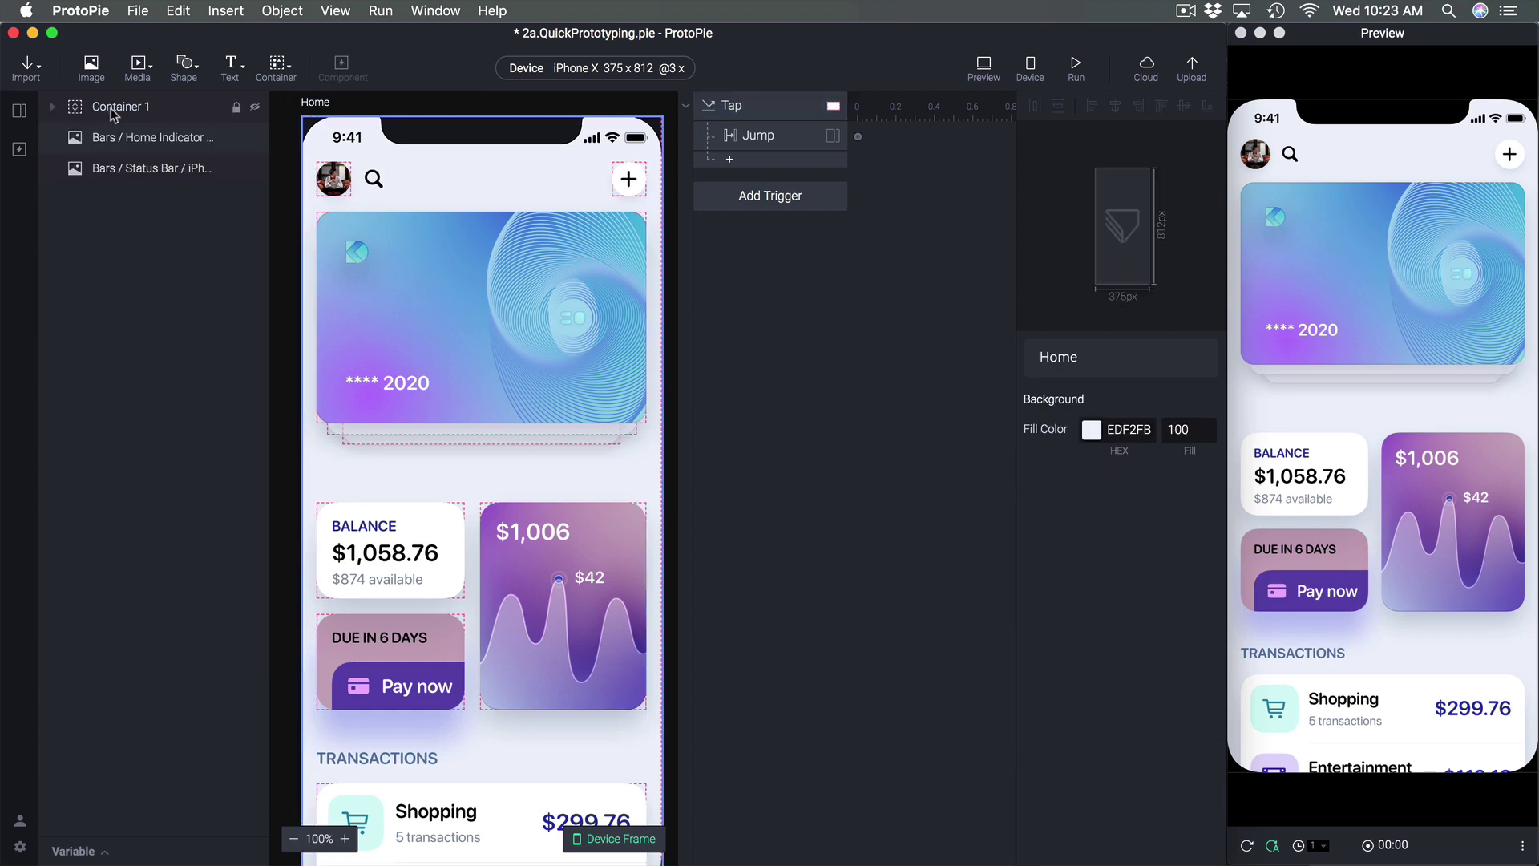
Reorder Container 1 below the Home Indicator and Status Bar layers, and check the bar layers above it
left_click_drag(113, 114, 134, 158)
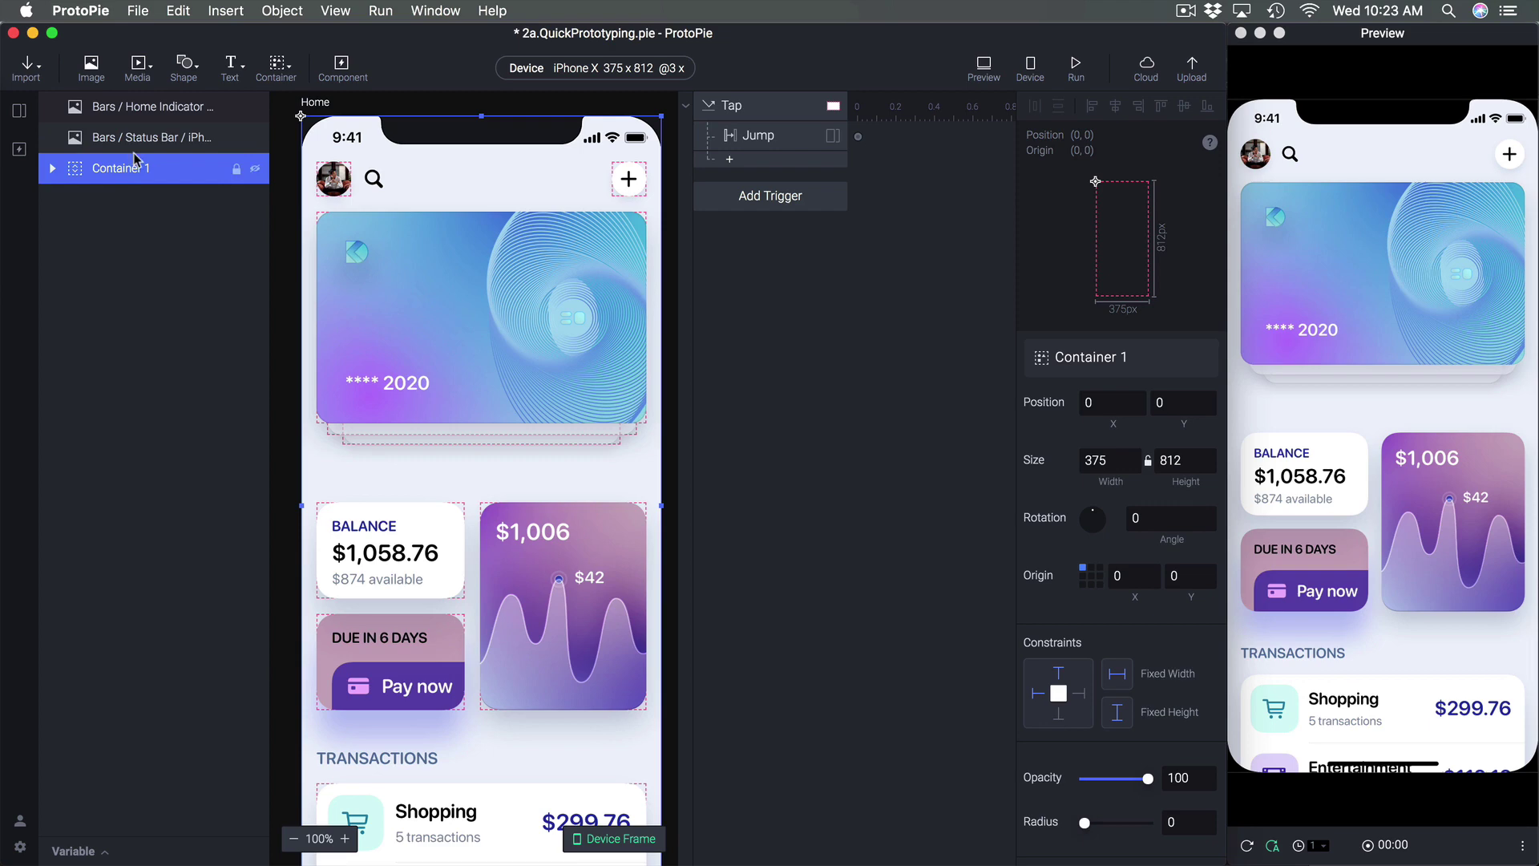
left_click(138, 108)
left_click(137, 137)
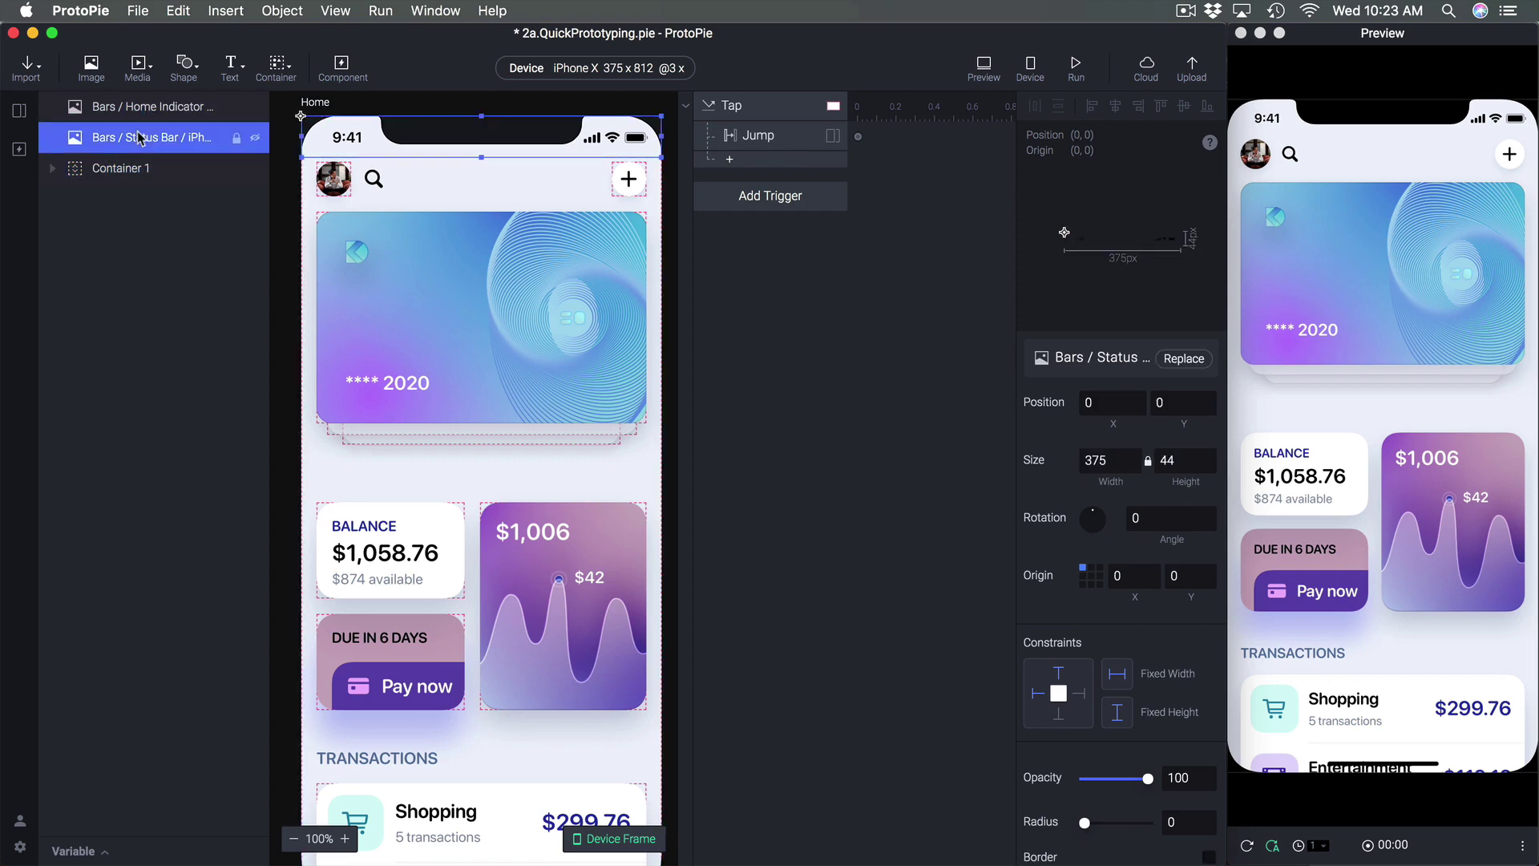
left_click(135, 172)
mouse_move(1432, 487)
left_mouse_down()
mouse_move(1410, 413)
mouse_move(1418, 505)
left_mouse_up()
left_click(808, 389)
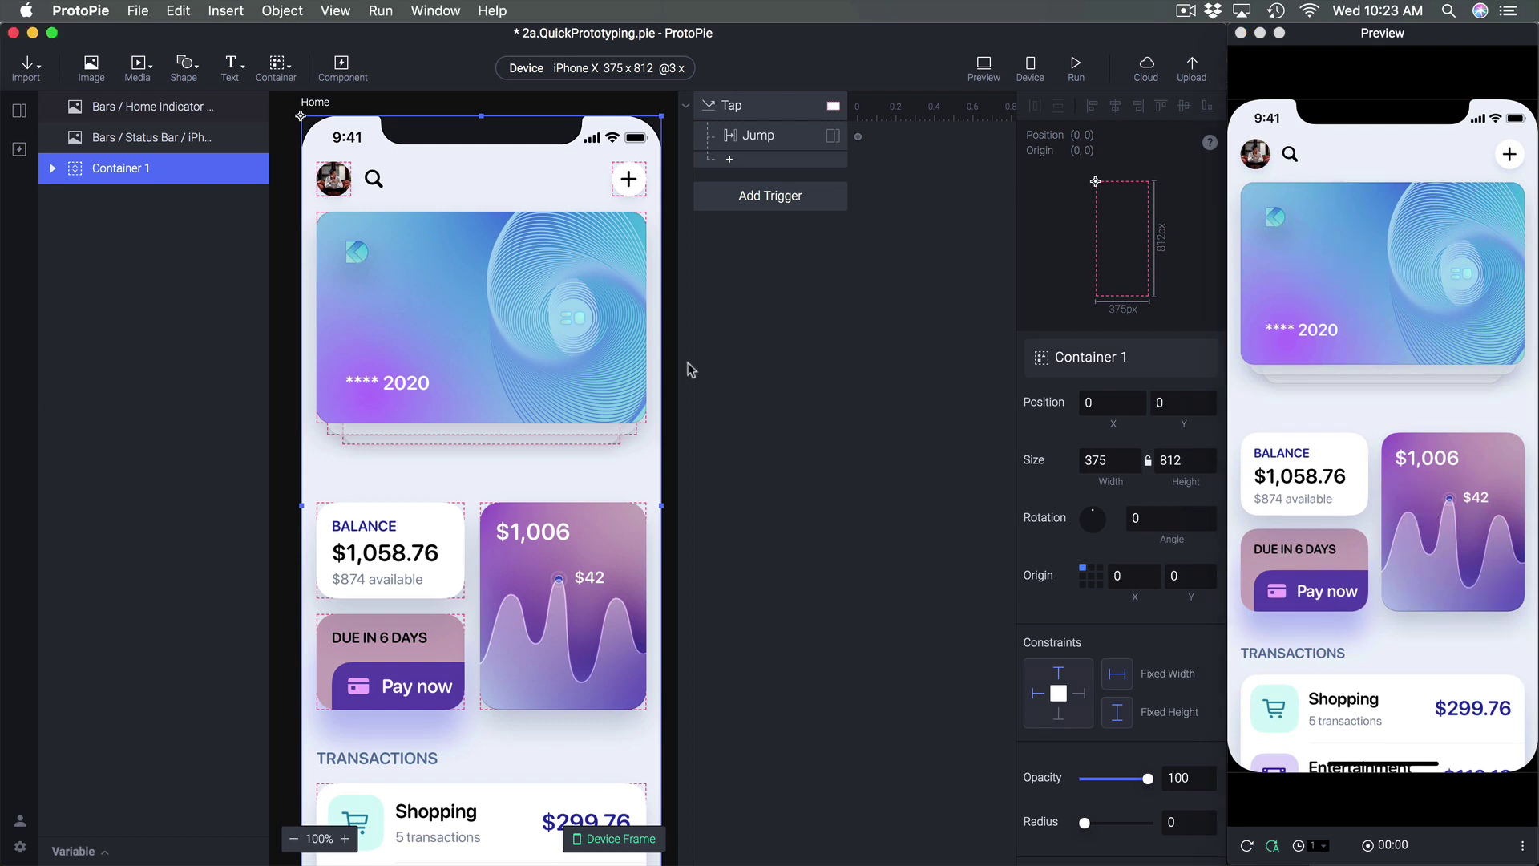
Rename Container 1 as Scroll
double_click(158, 167)
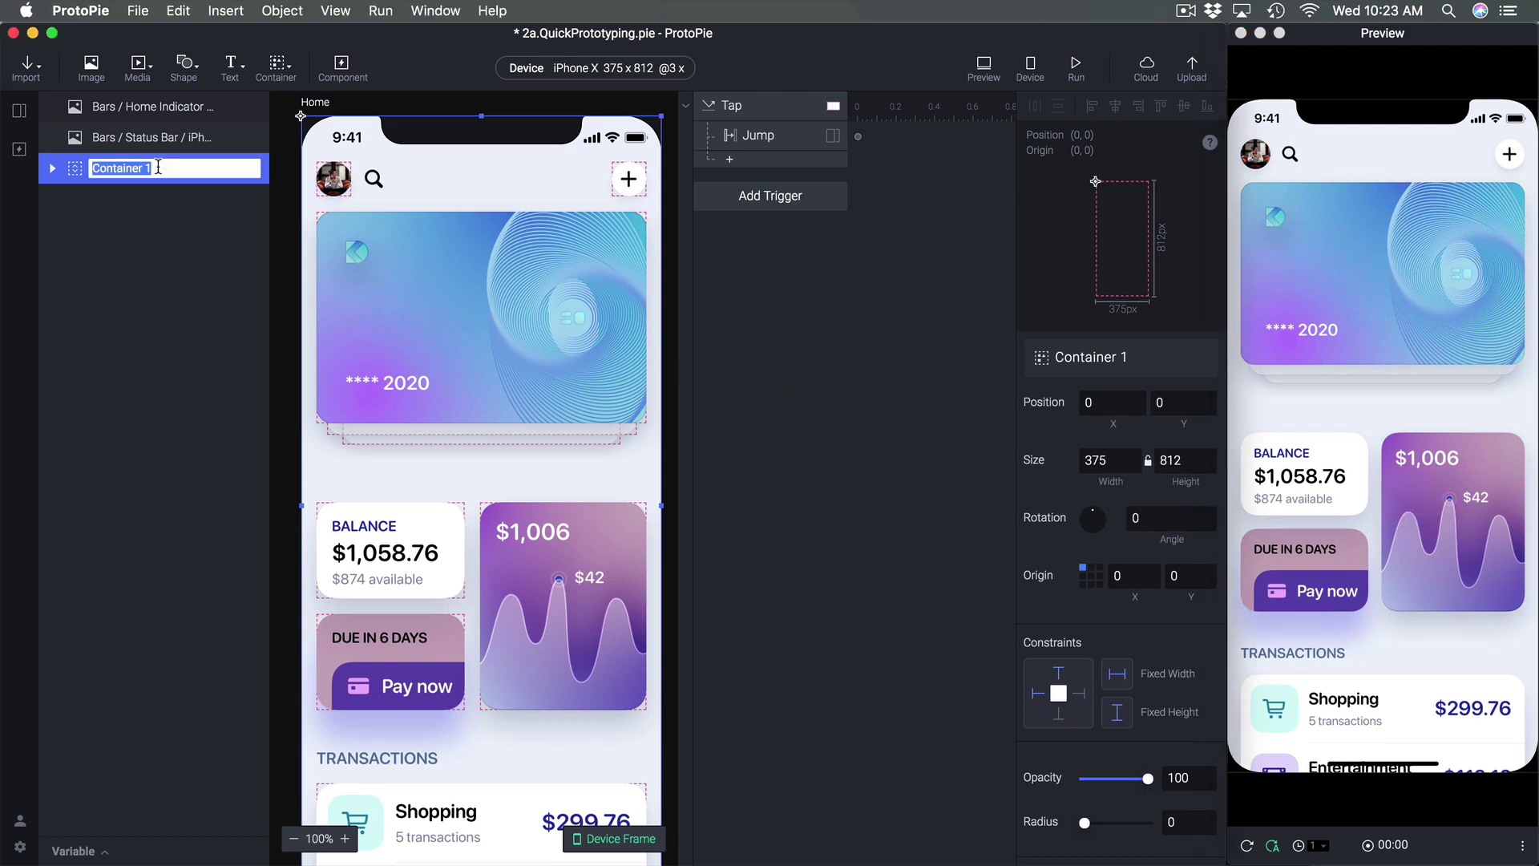
type("Scroll")
key("Return")
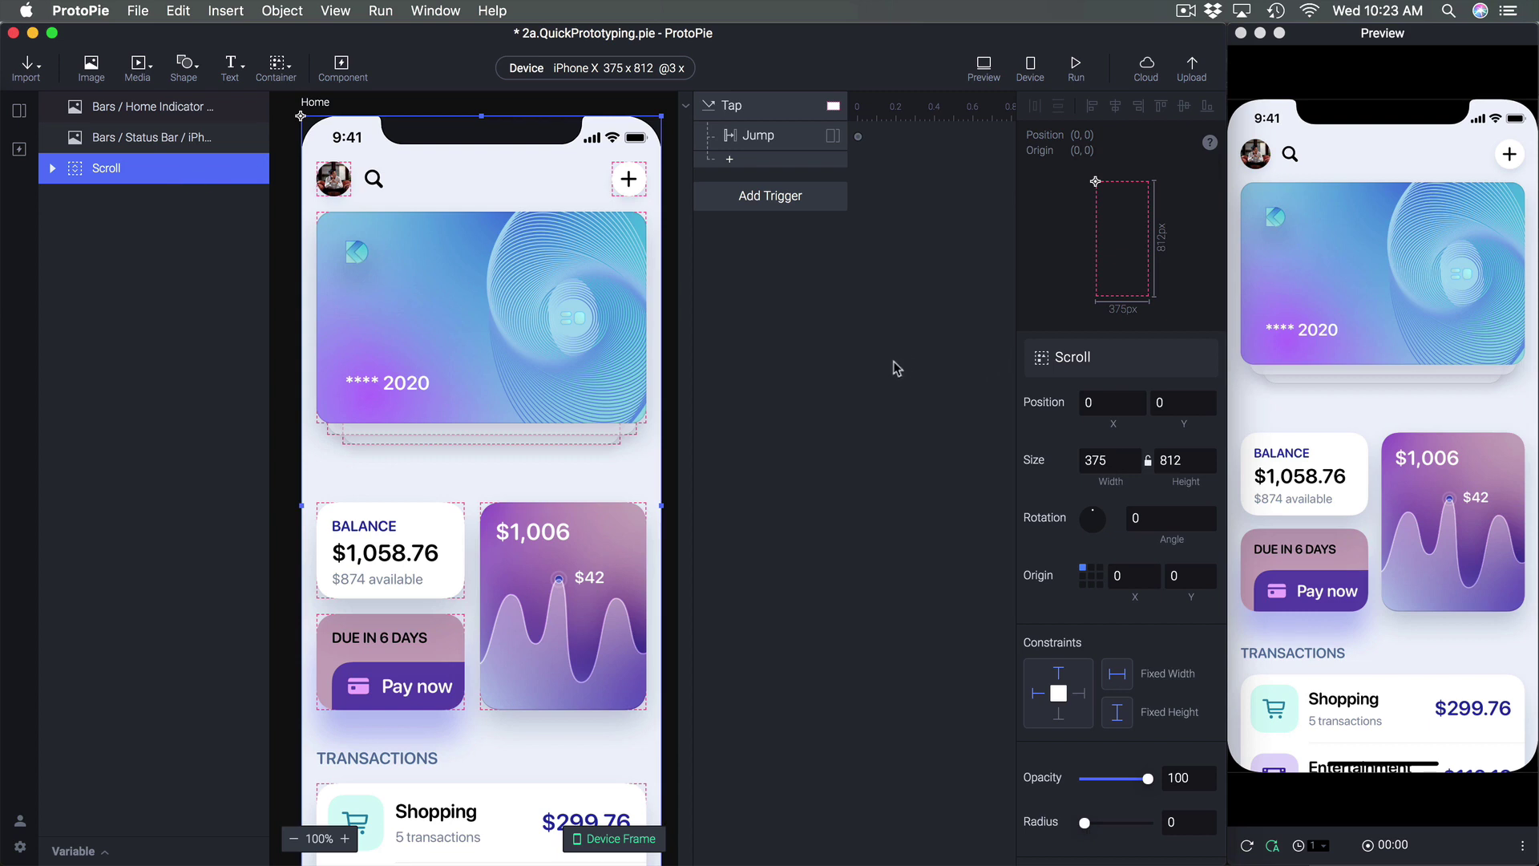
Try the horizontal direction on the Scroll container, test it in the preview and restore the vertical direction
scroll(1093, 408, "down", 10)
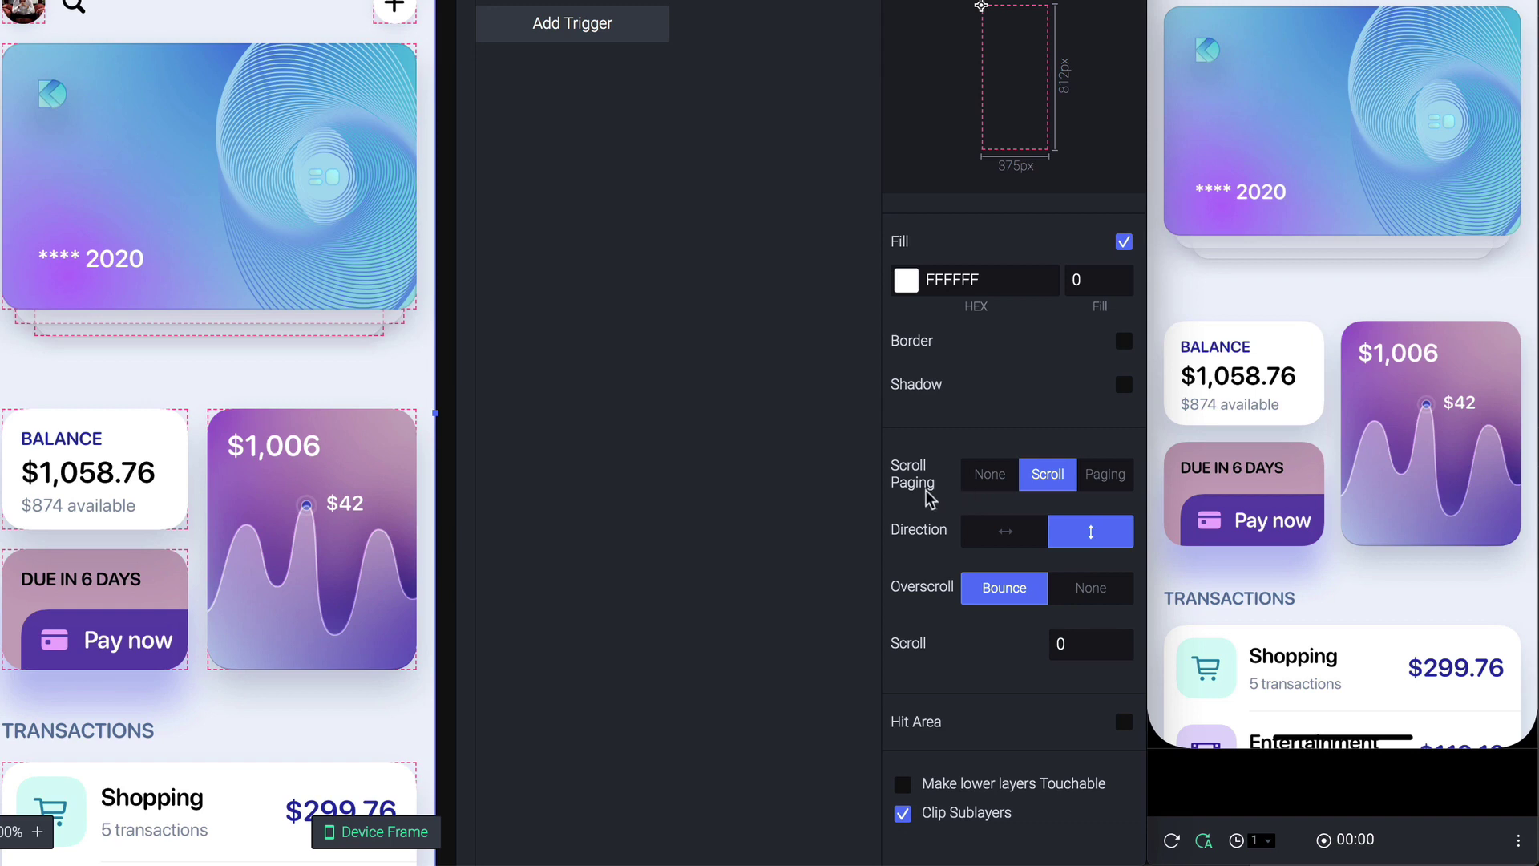
left_click(1008, 535)
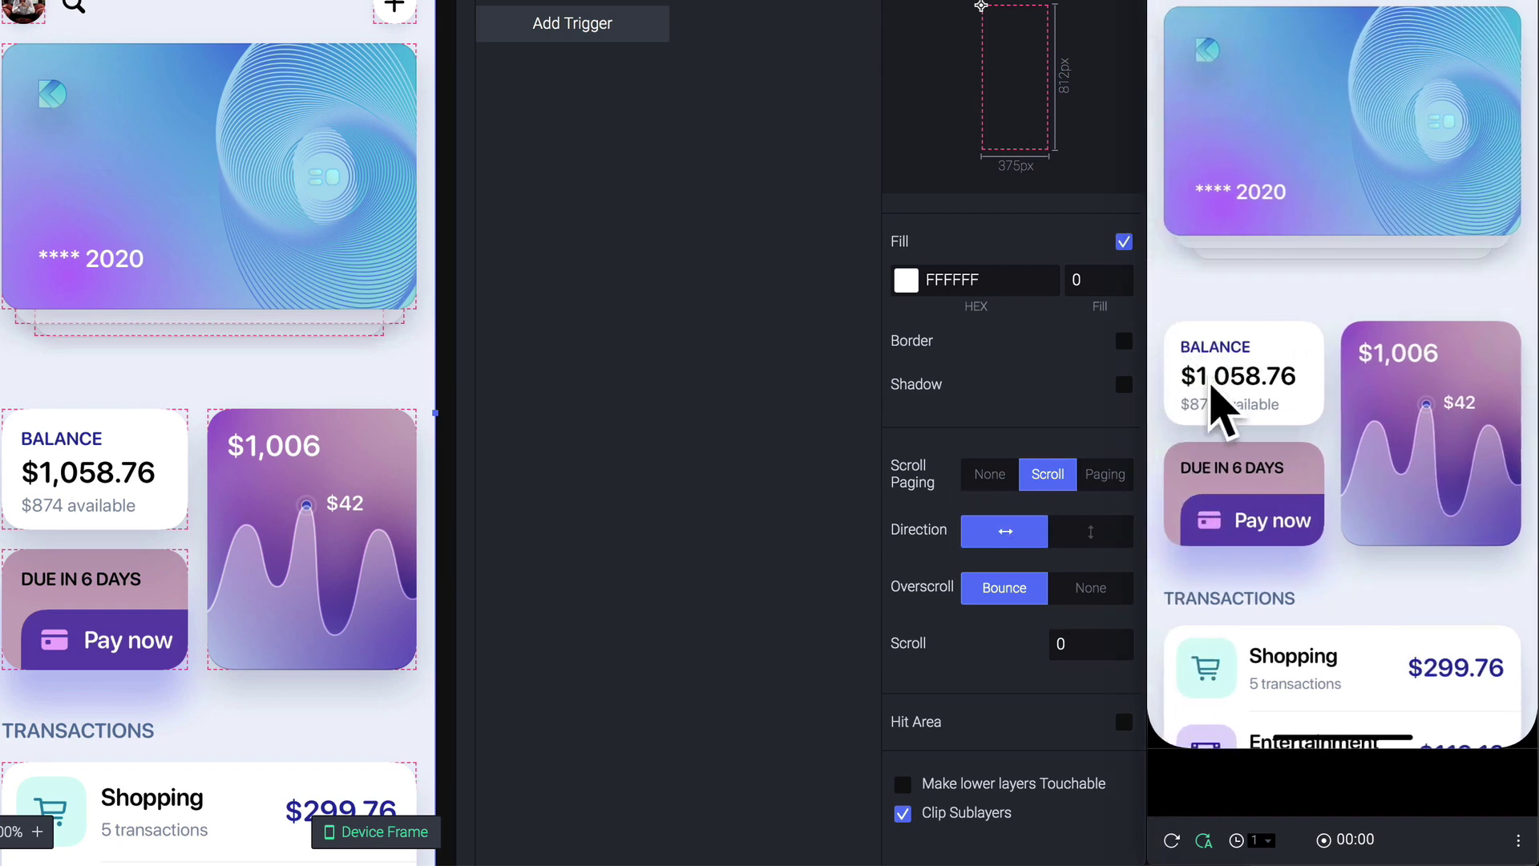
left_click_drag(1214, 408, 1162, 413)
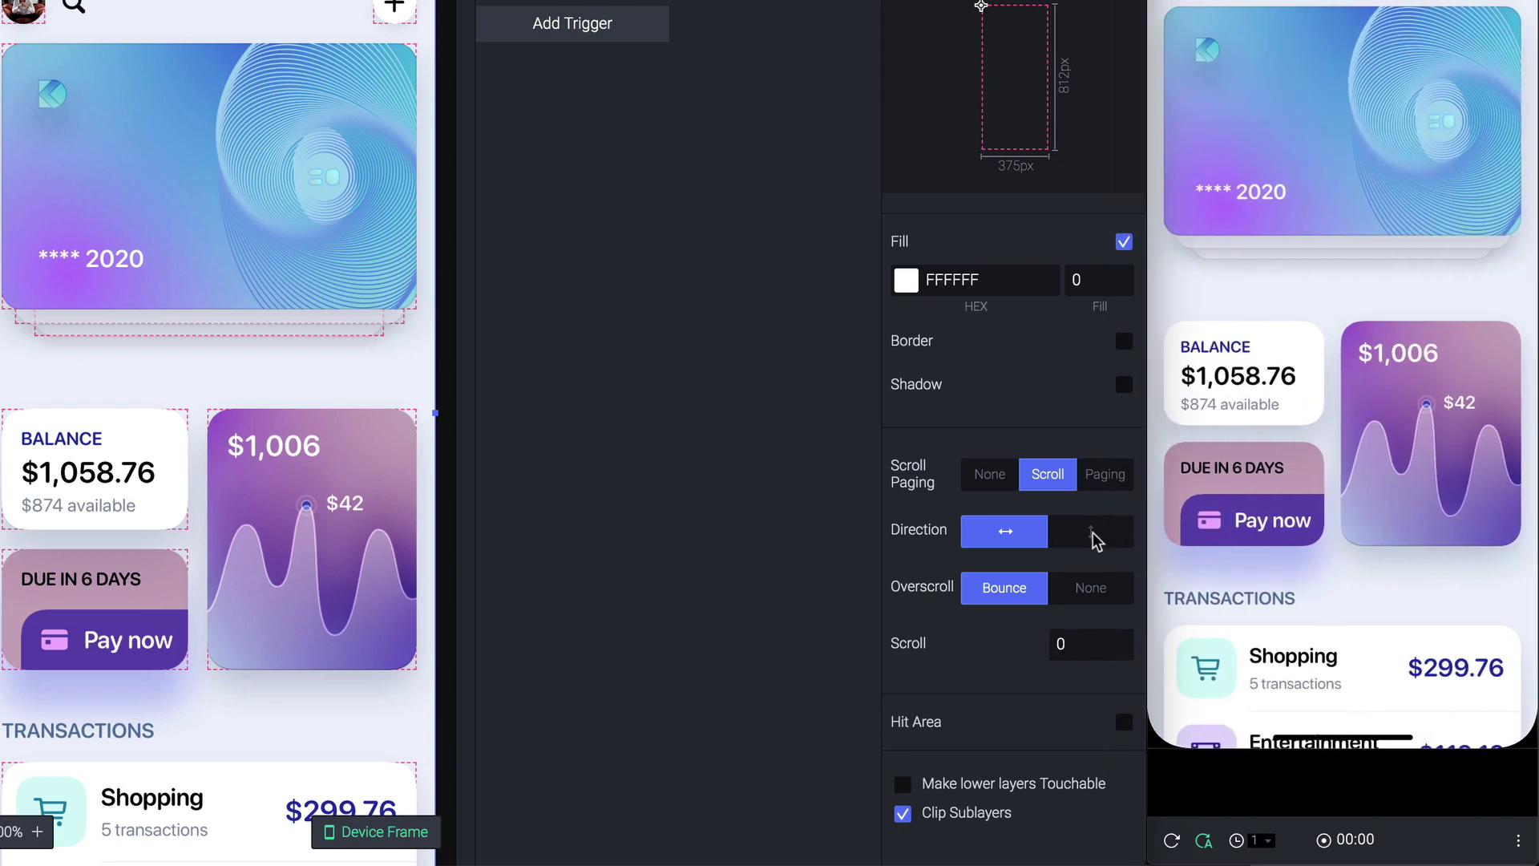
left_click(1094, 535)
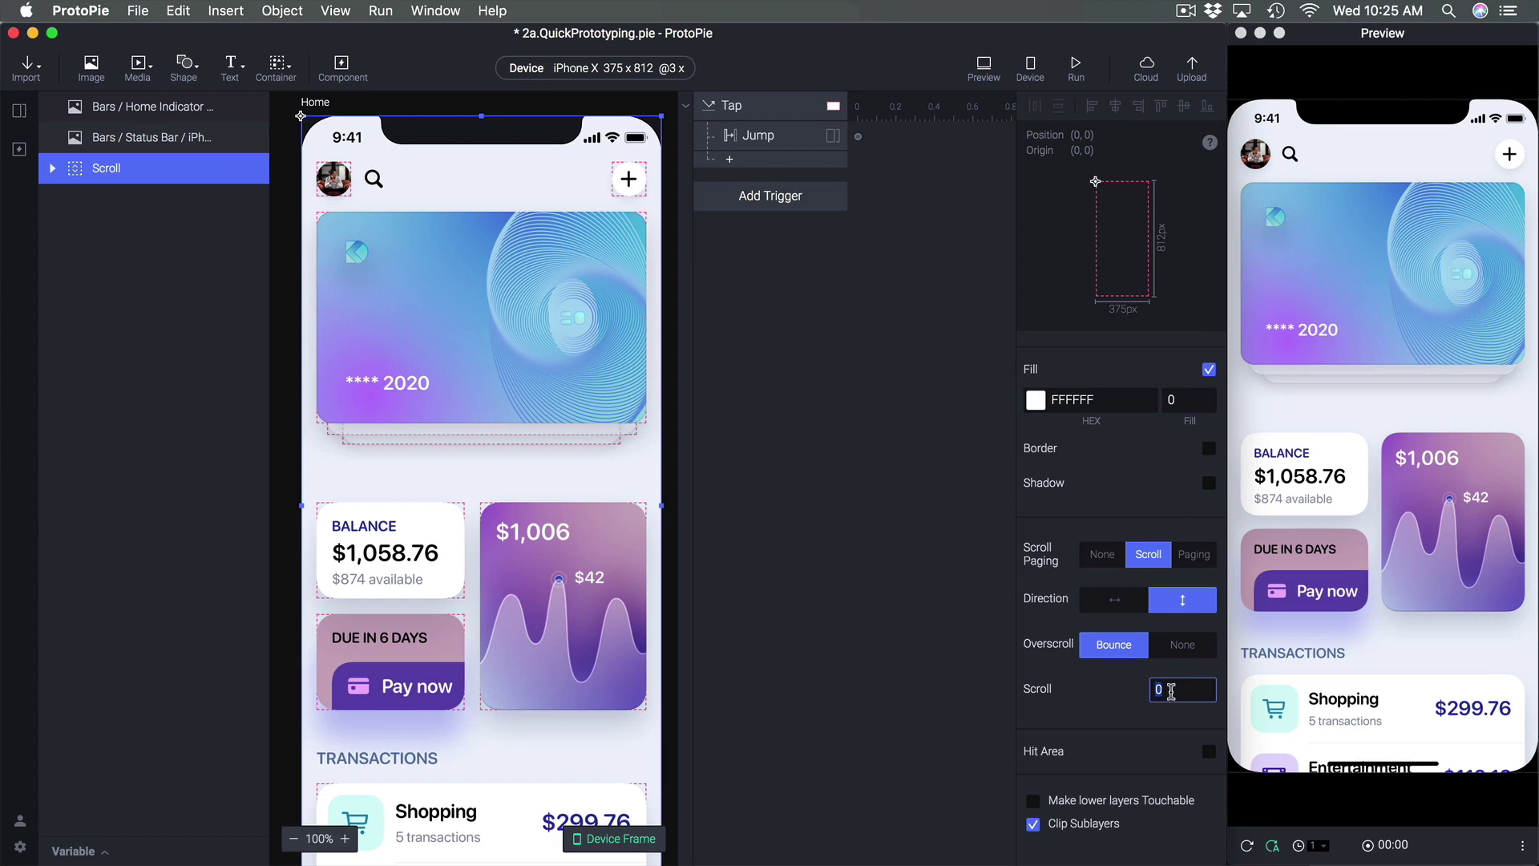
Try a scroll offset of 100 on the Scroll container, reset it to 0 and deselect the container
type("100")
key("Return")
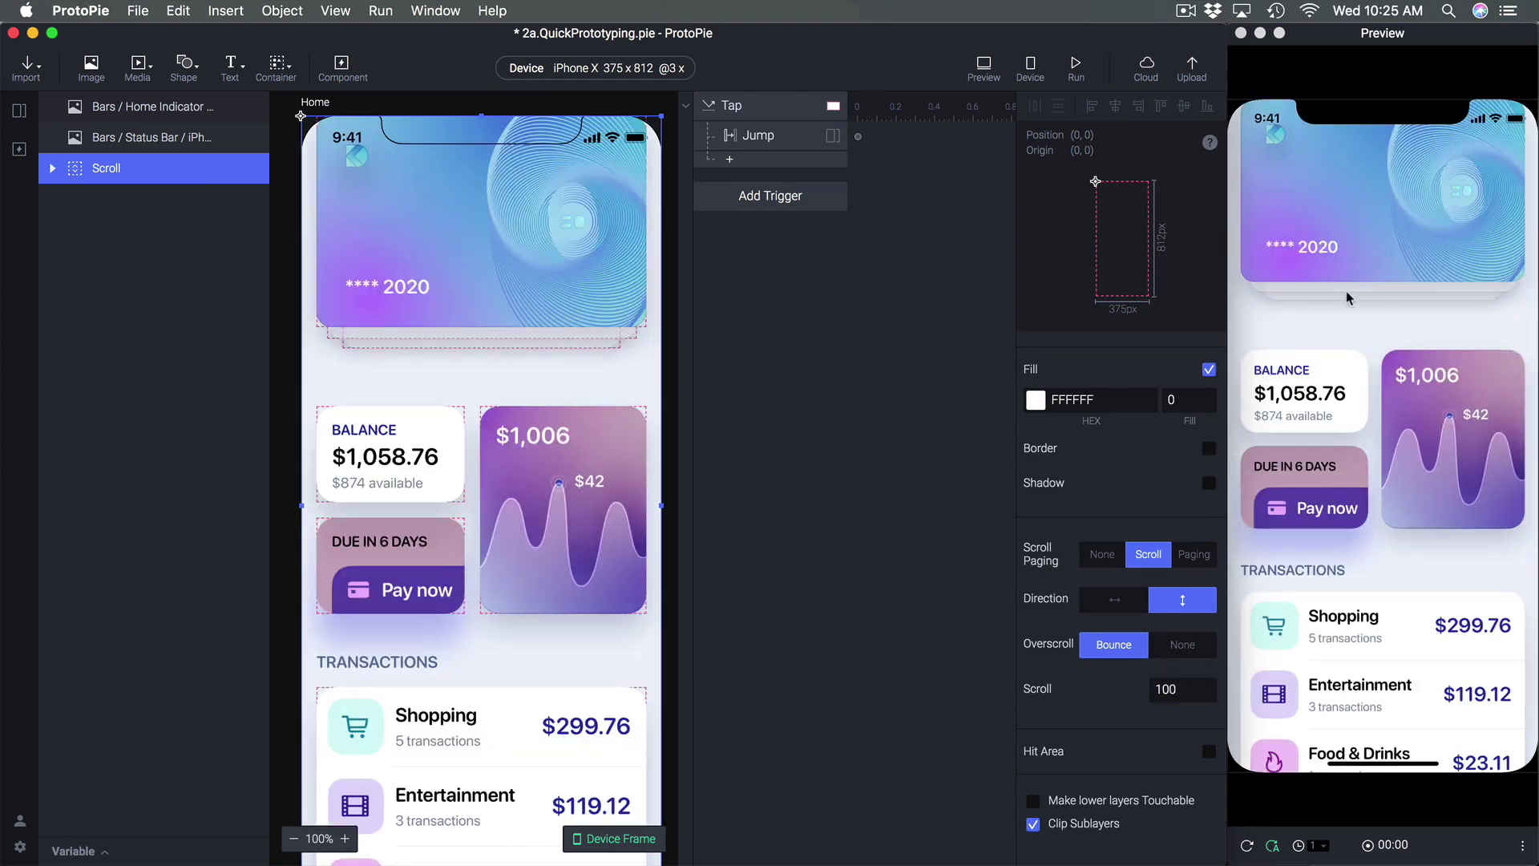
double_click(1188, 689)
type("0")
key("Return")
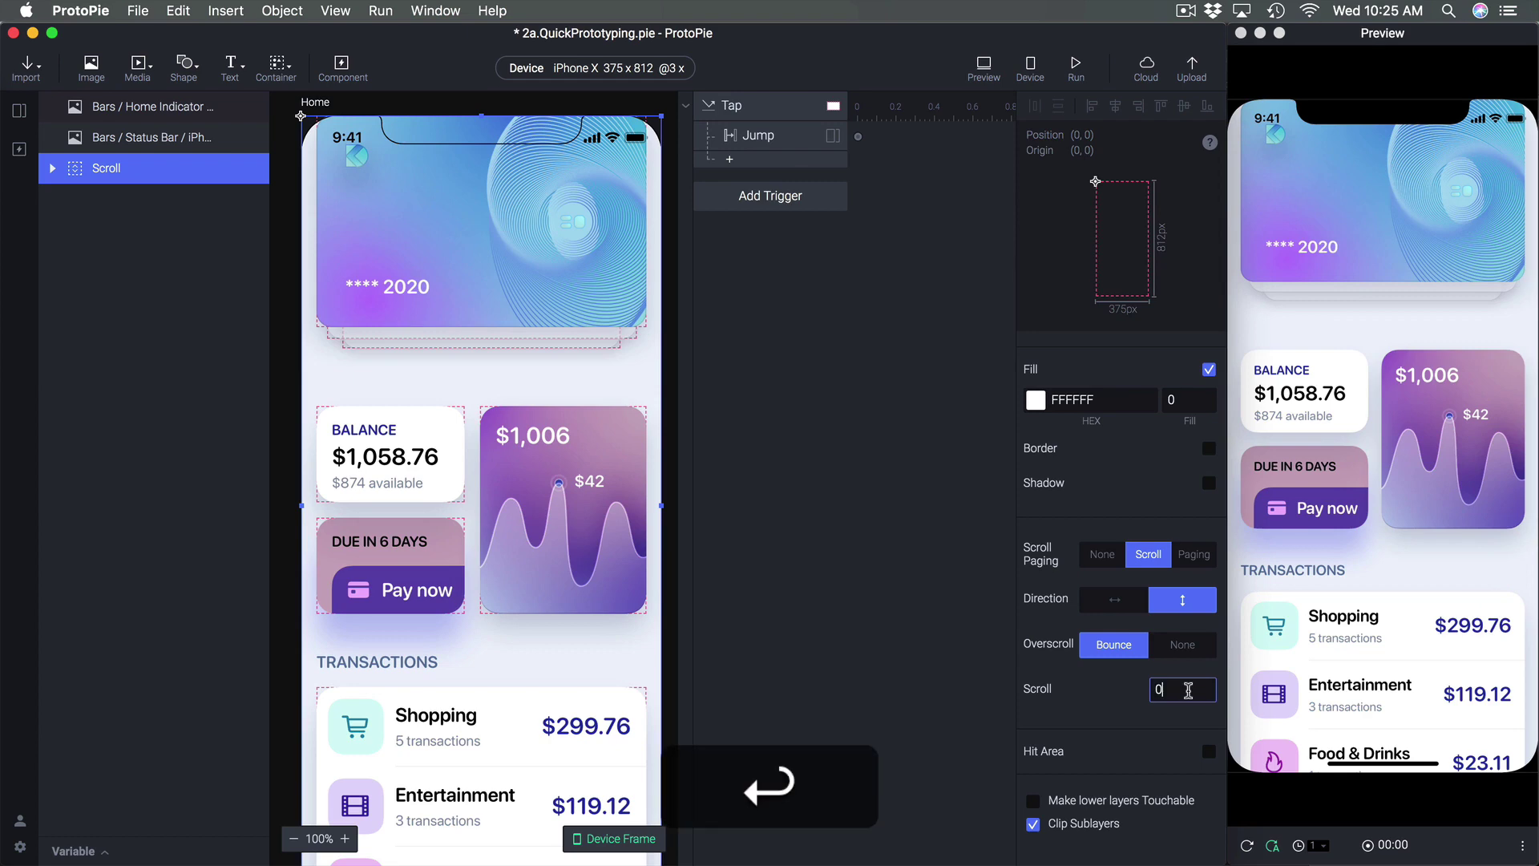
left_click(811, 483)
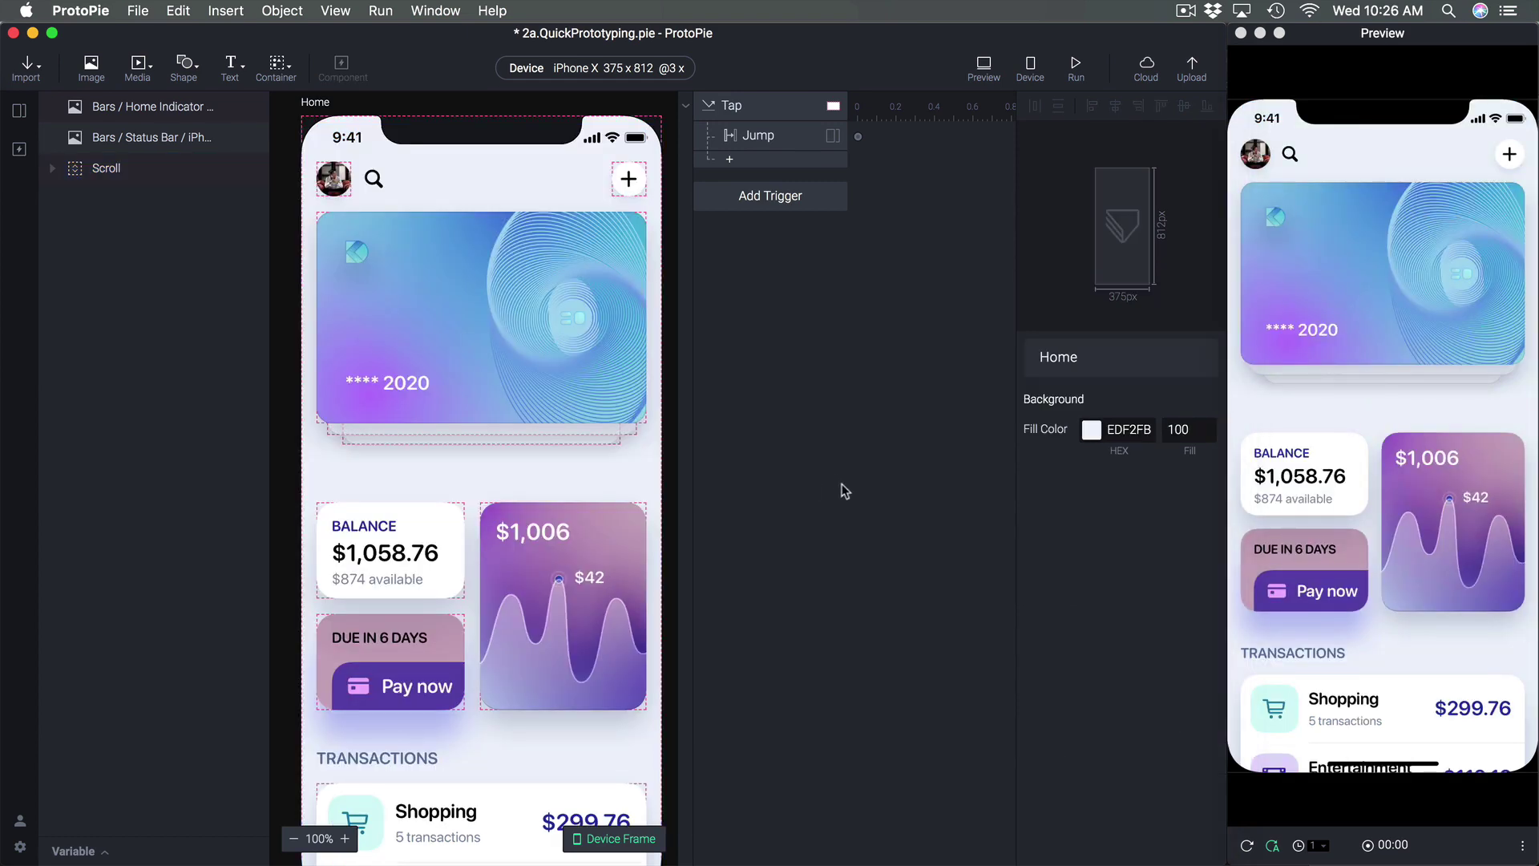
Set the height of the Transactions container inside Scroll to 470 px and test the vertical scrolling in the preview
left_click(51, 170)
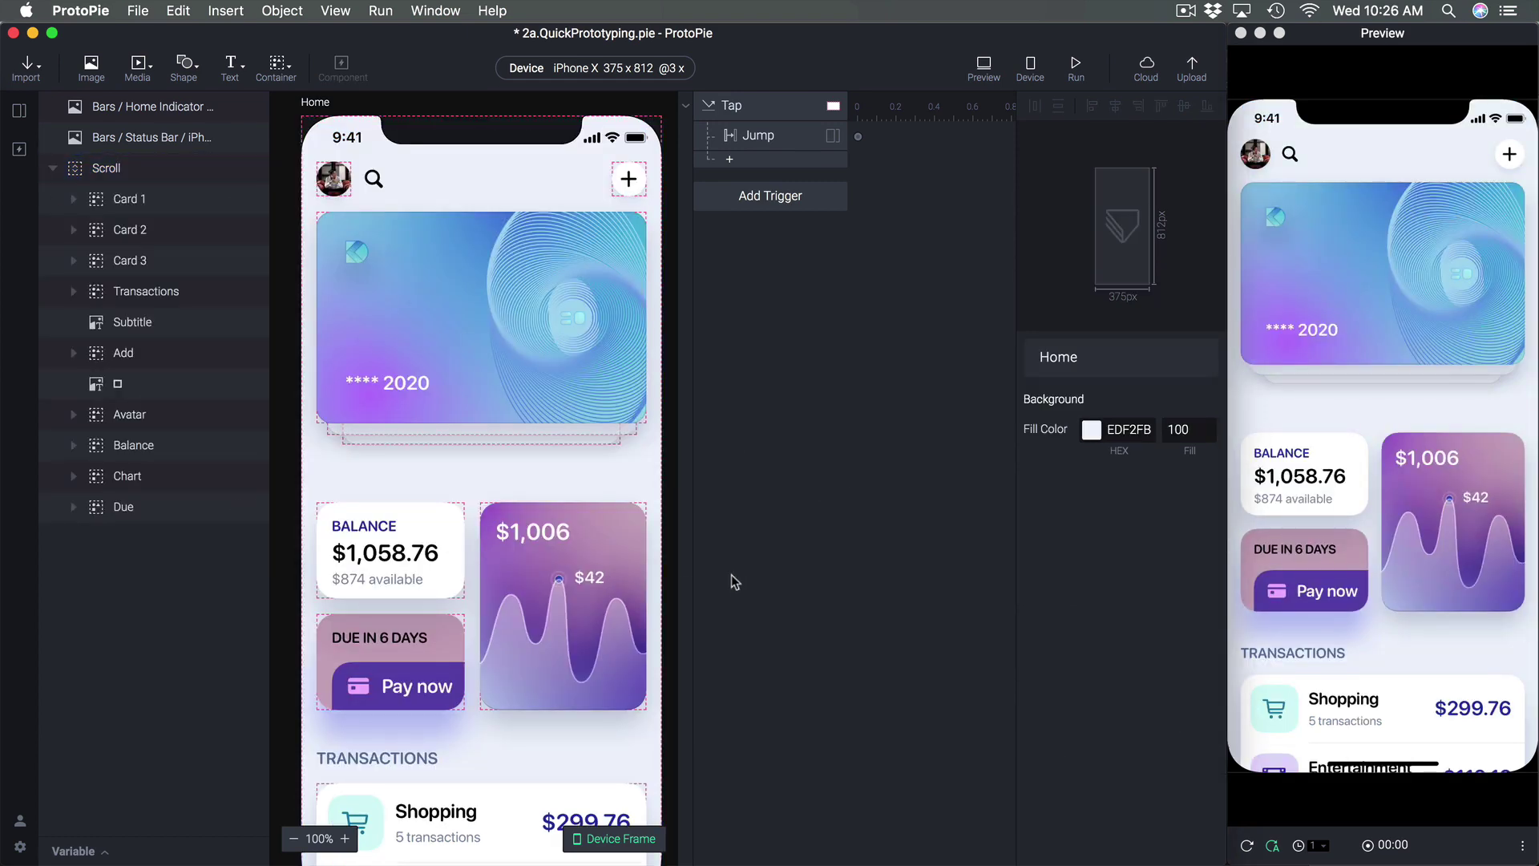
left_click_drag(1511, 505, 1507, 264)
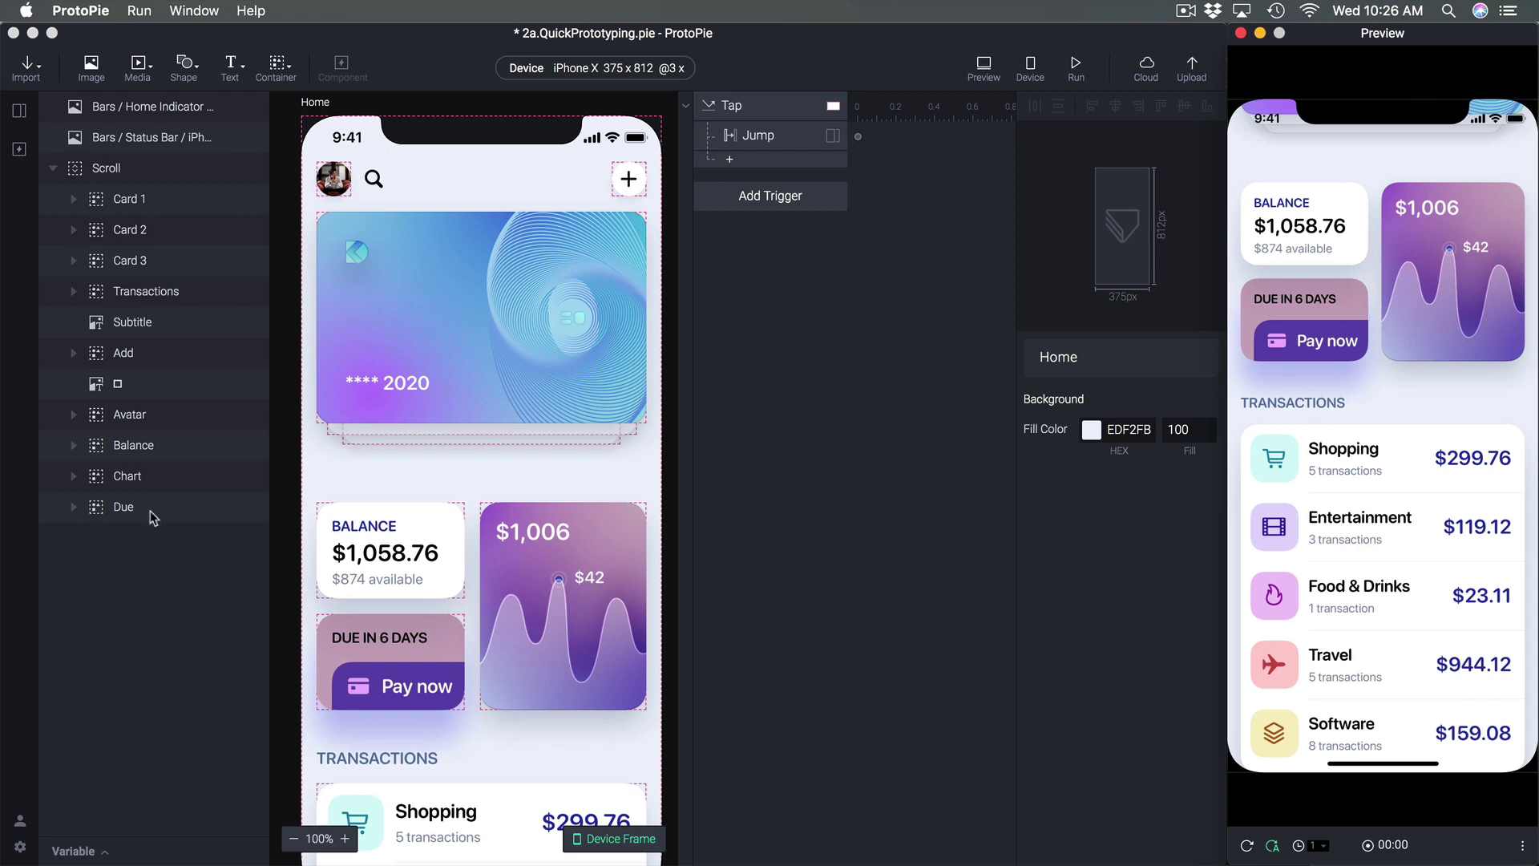
left_click(173, 297)
left_click(173, 298)
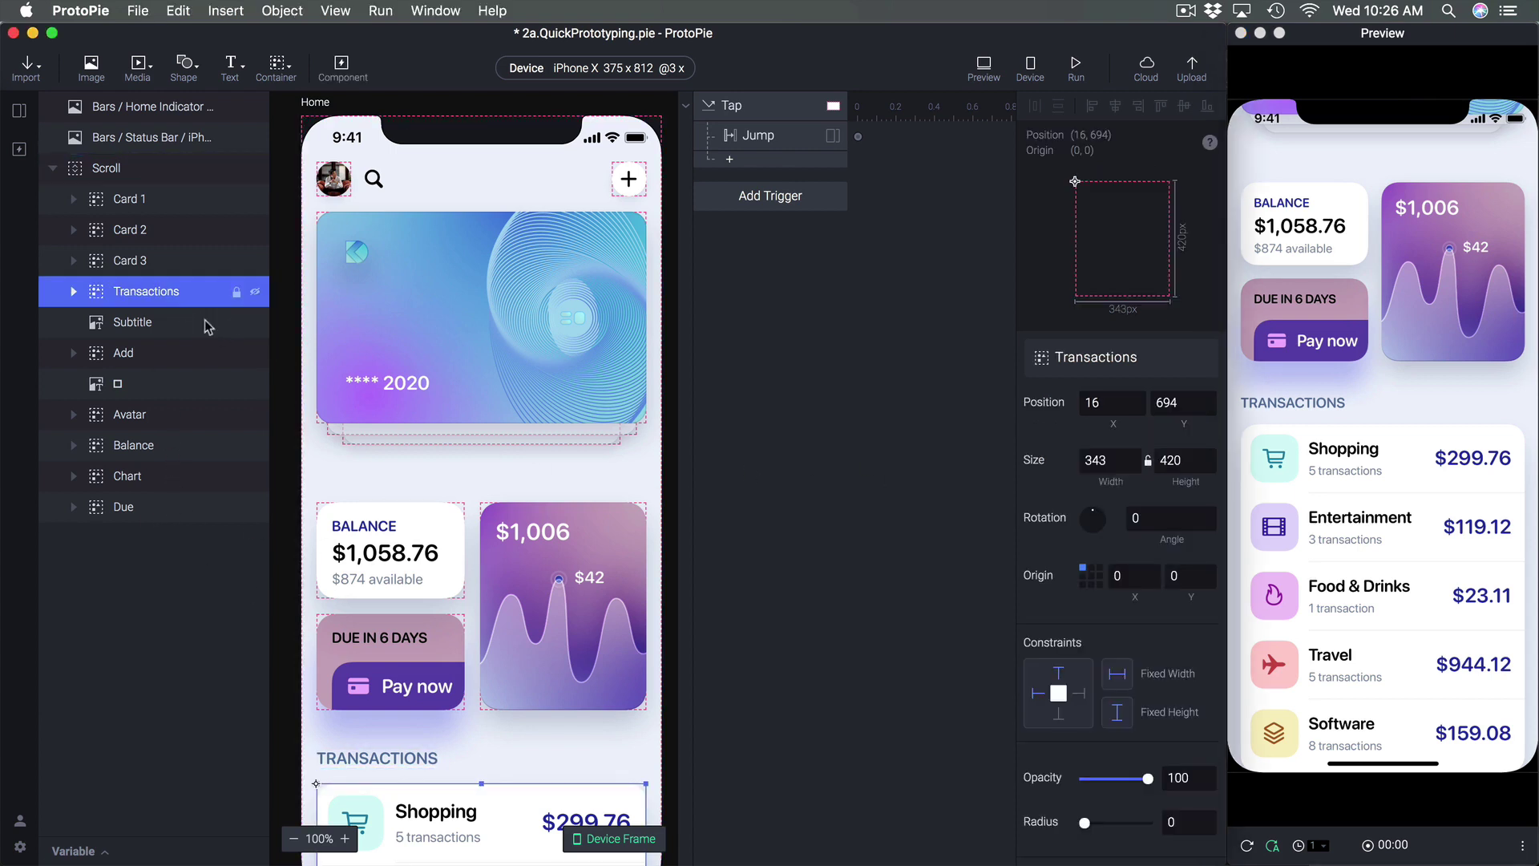
scroll(474, 532, "down", 10)
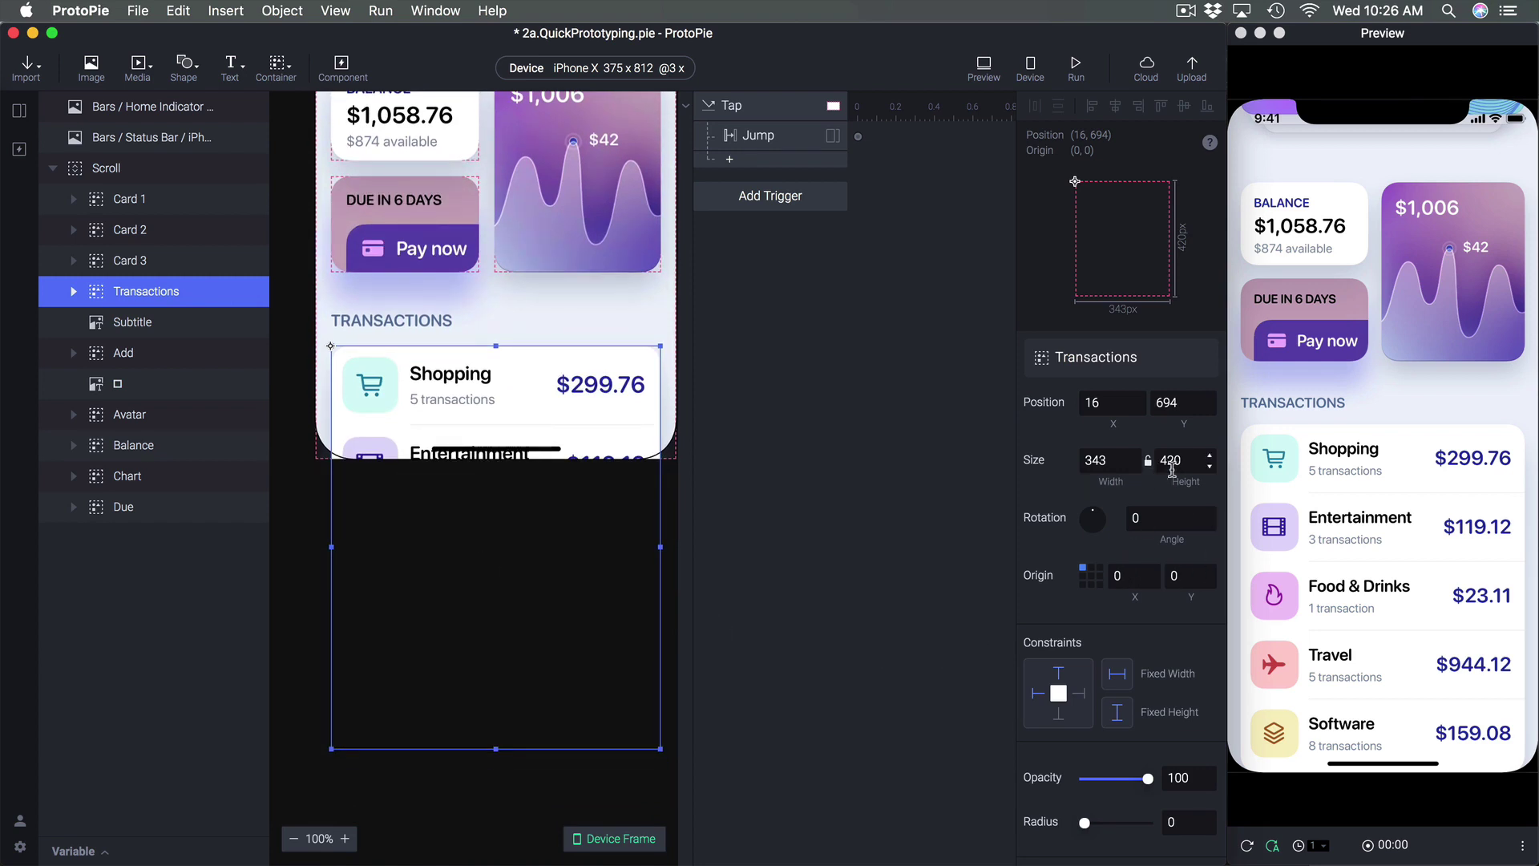
left_click(1172, 468)
type("470")
key("Return")
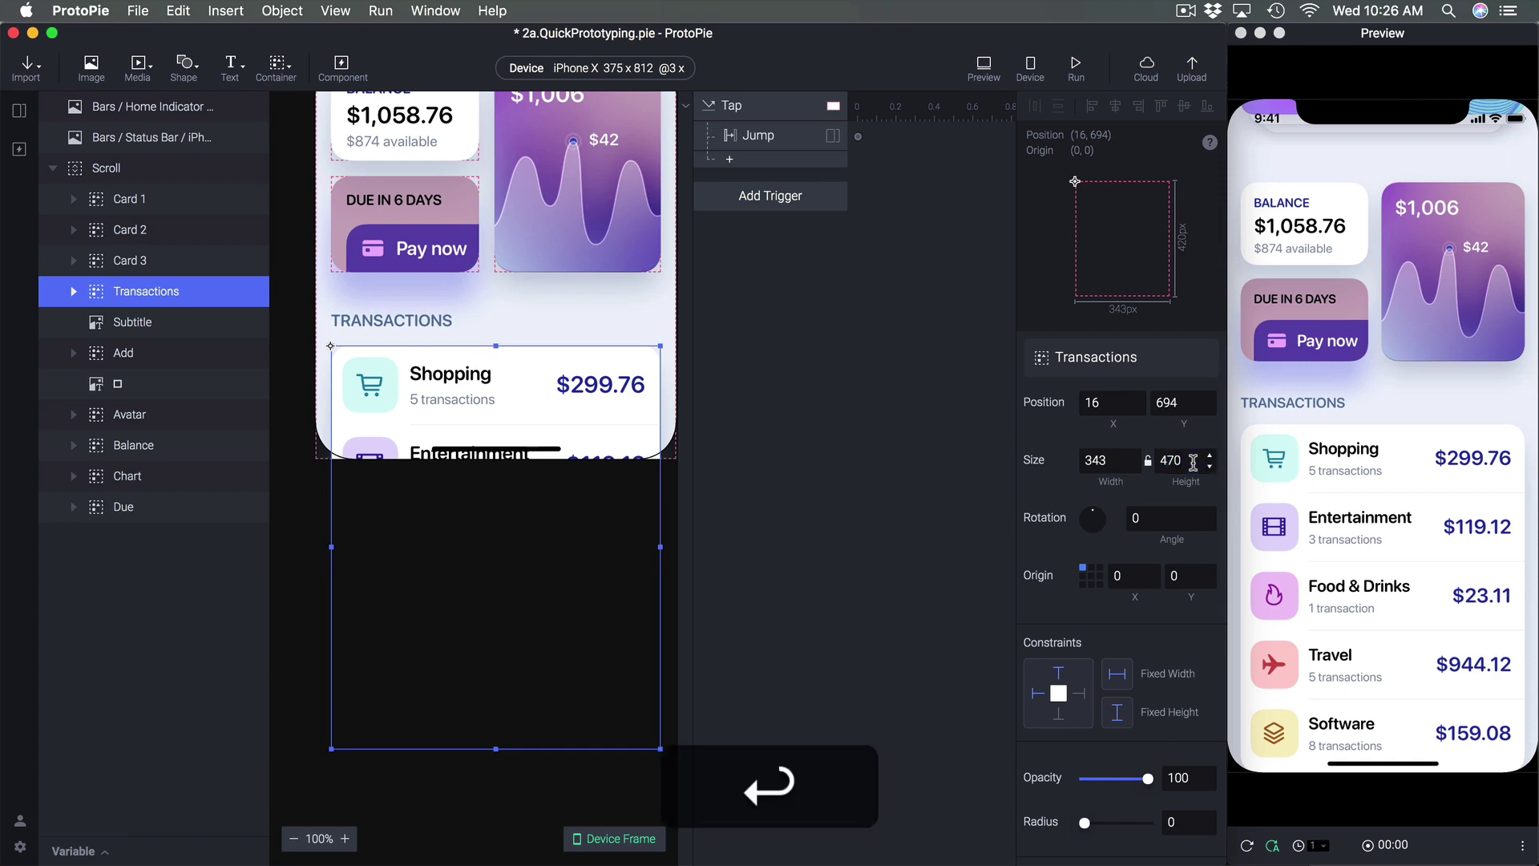
left_click(1379, 664)
scroll(1379, 665, "down", 5)
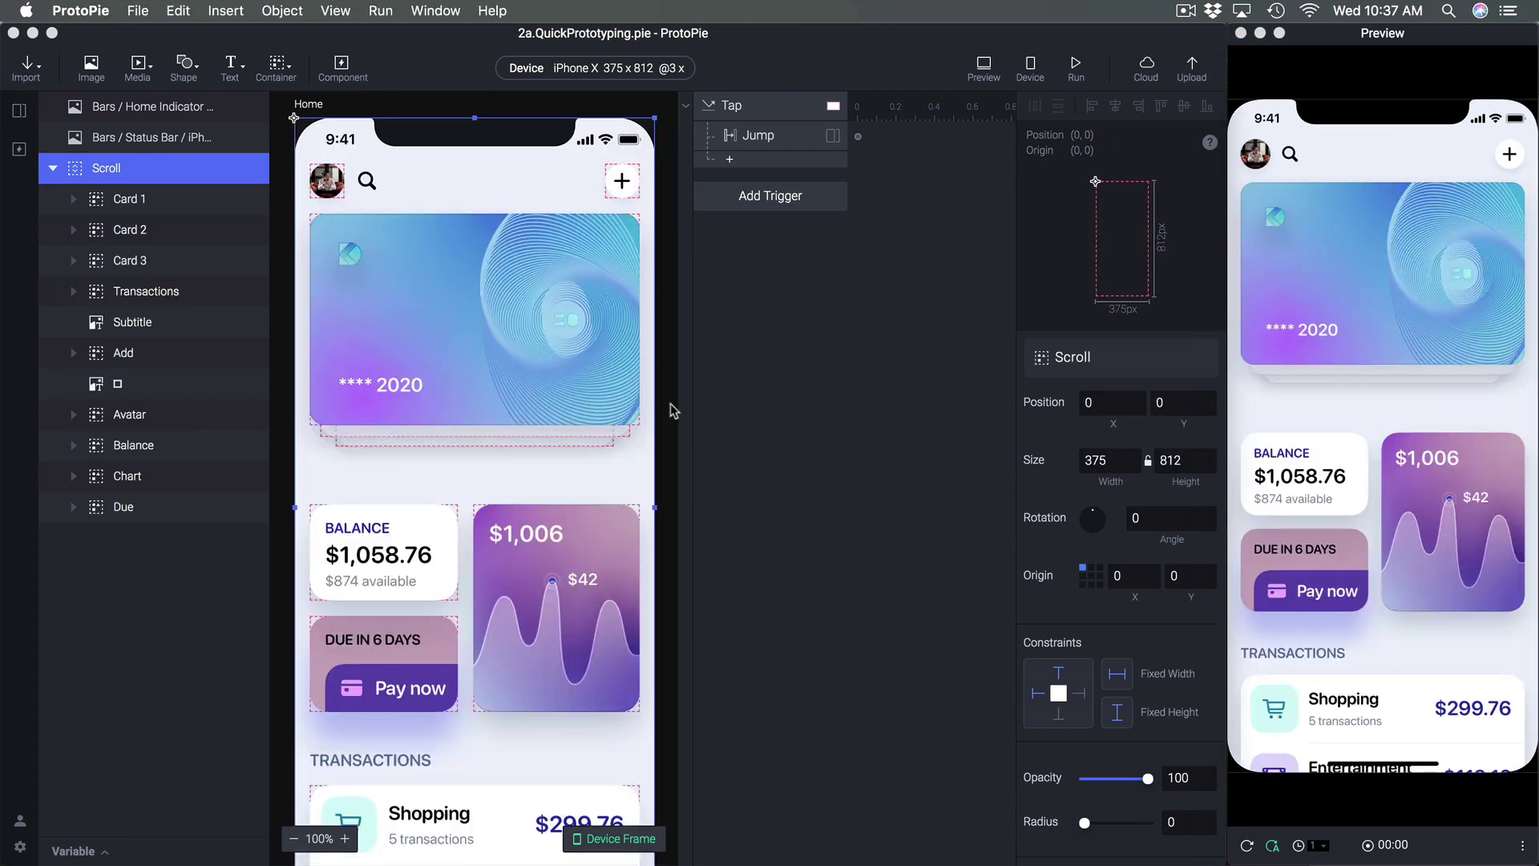
Open the Login scene and convert its Input container with the email and password fields into a component
left_click(678, 409)
left_click(672, 414)
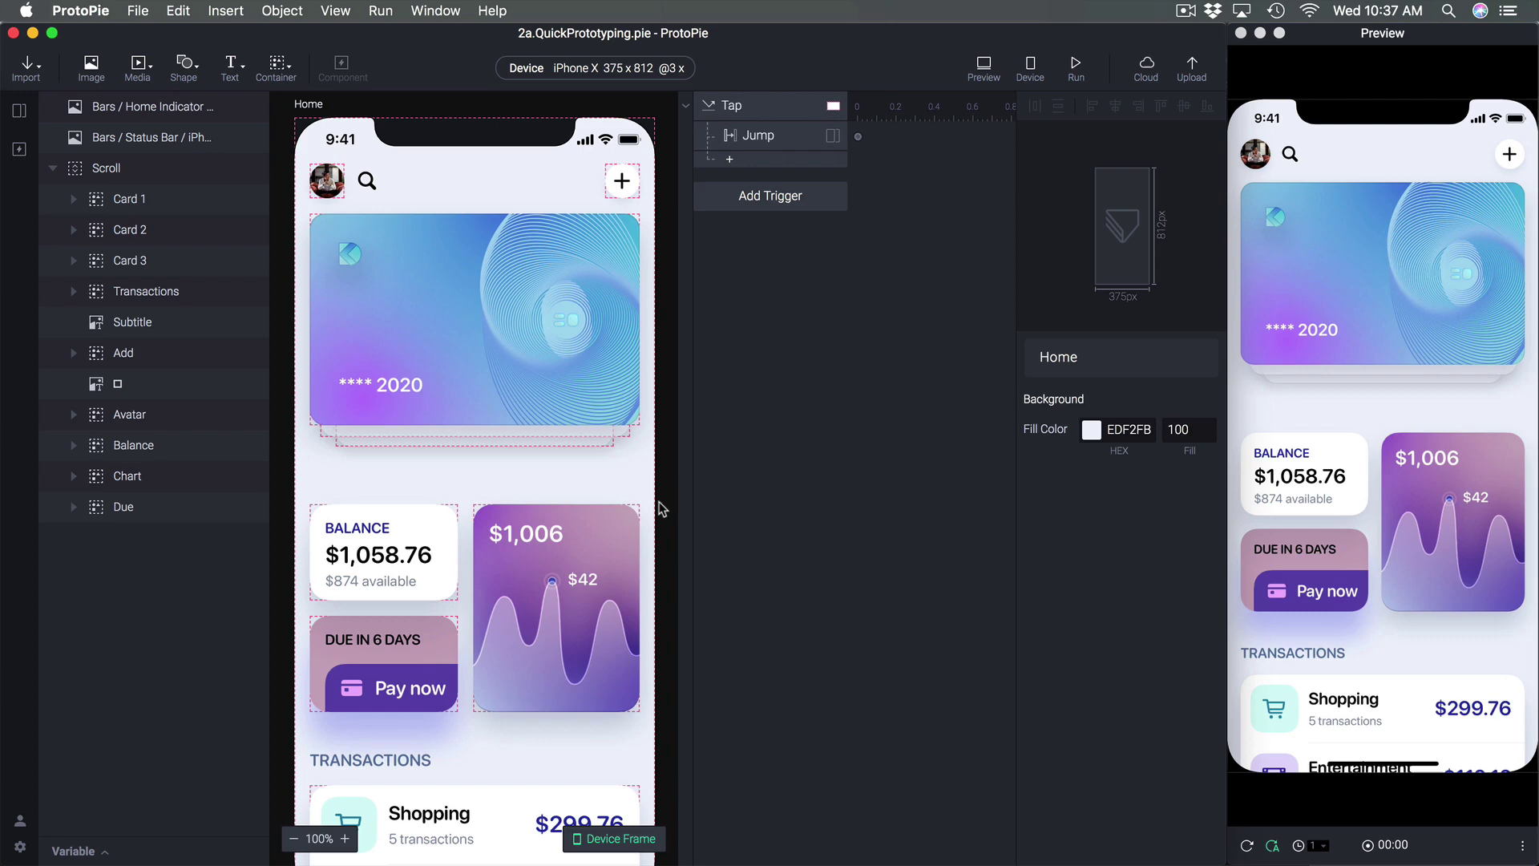
left_click(19, 111)
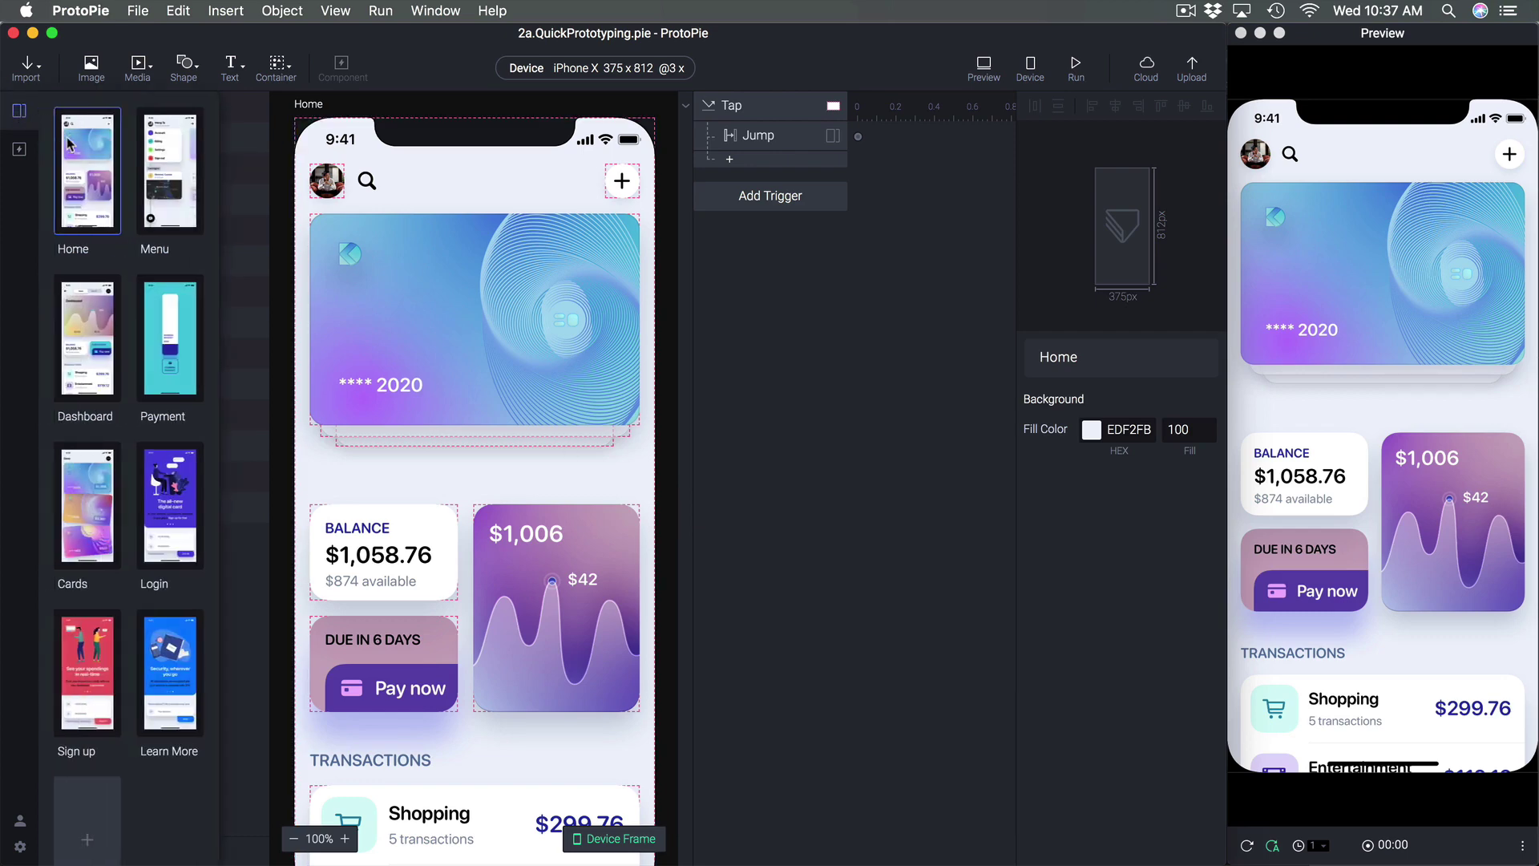
double_click(157, 502)
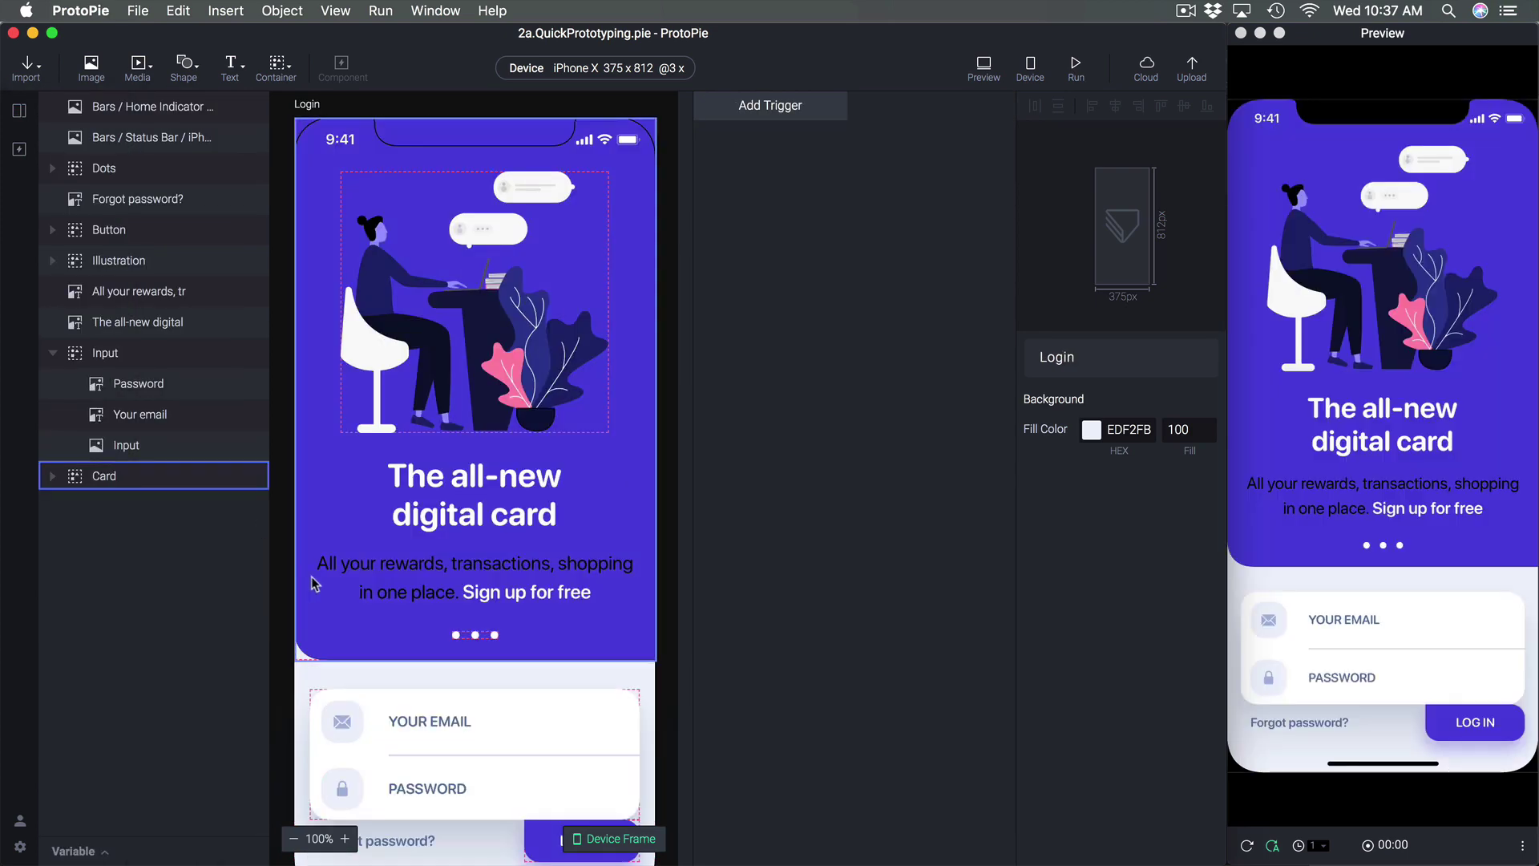
scroll(385, 633, "down", 2)
left_click(406, 665)
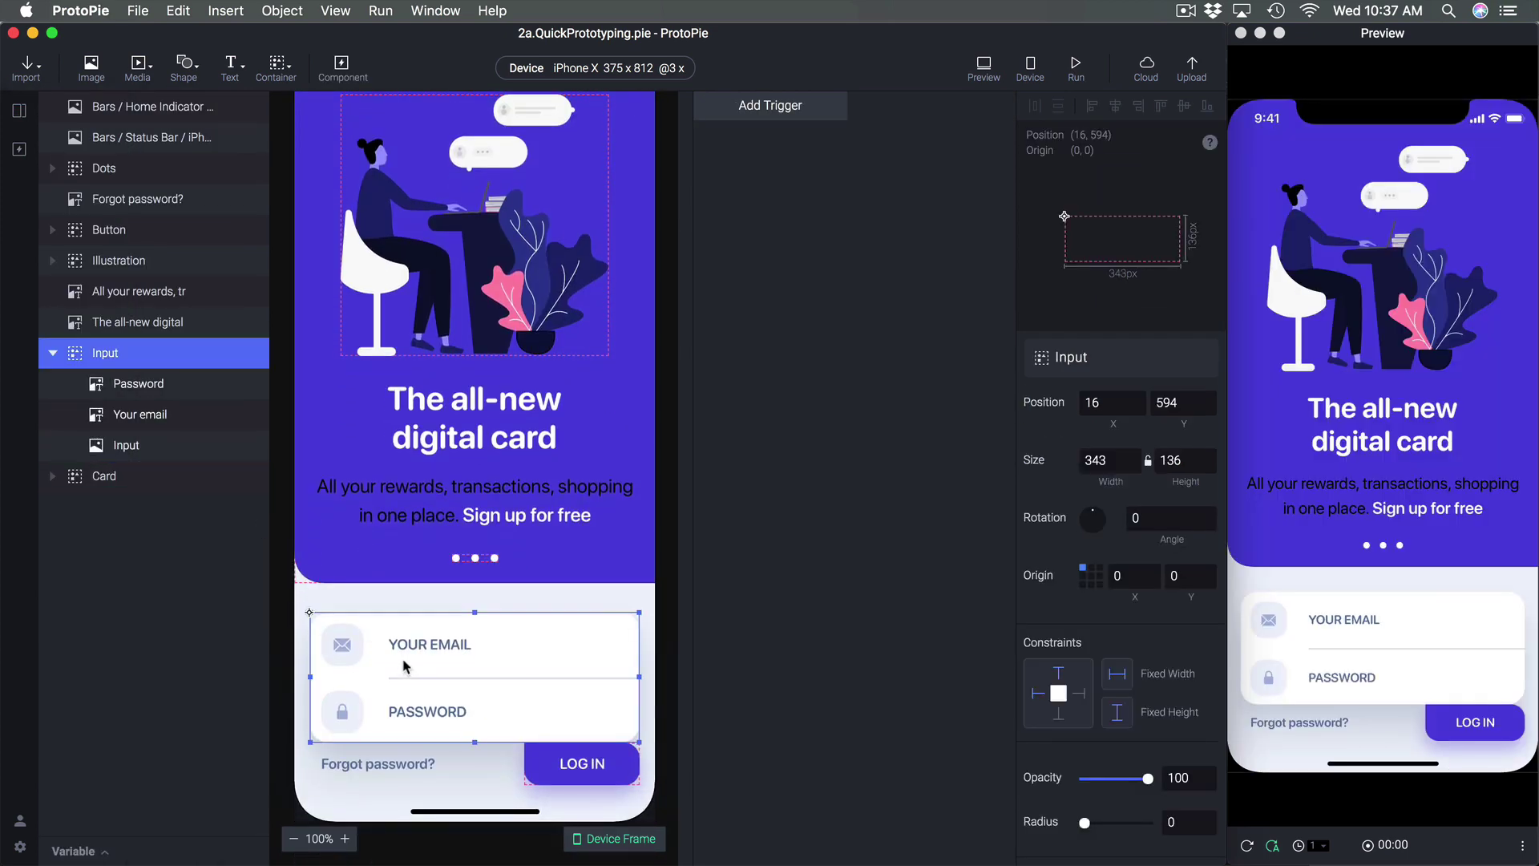
right_click(515, 655)
left_click(574, 668)
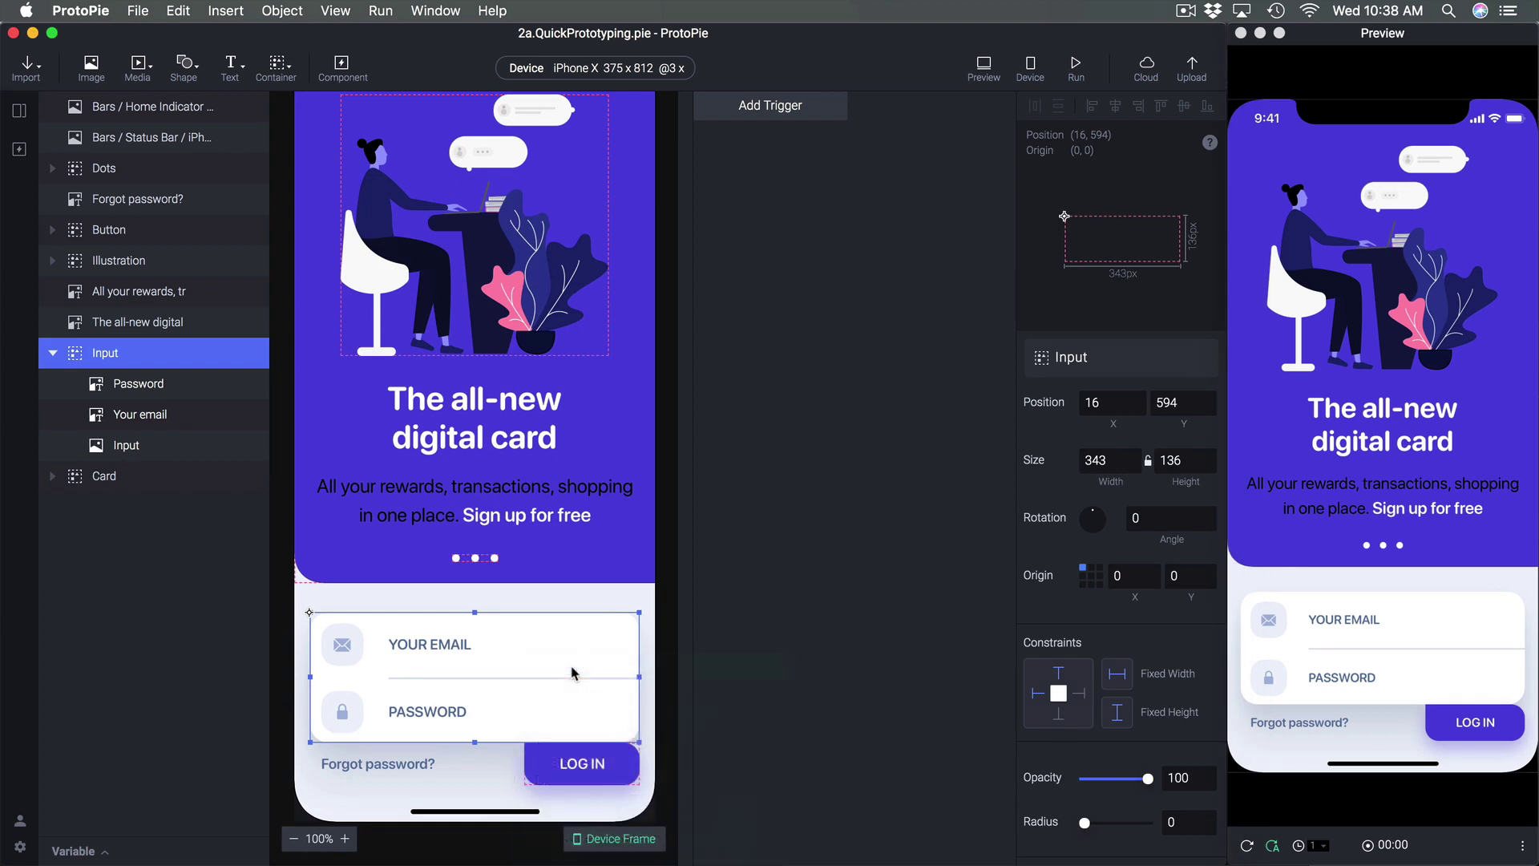
Check the Password, Your email and Input layers inside the Input 1 component on the Login scene
left_click(52, 354)
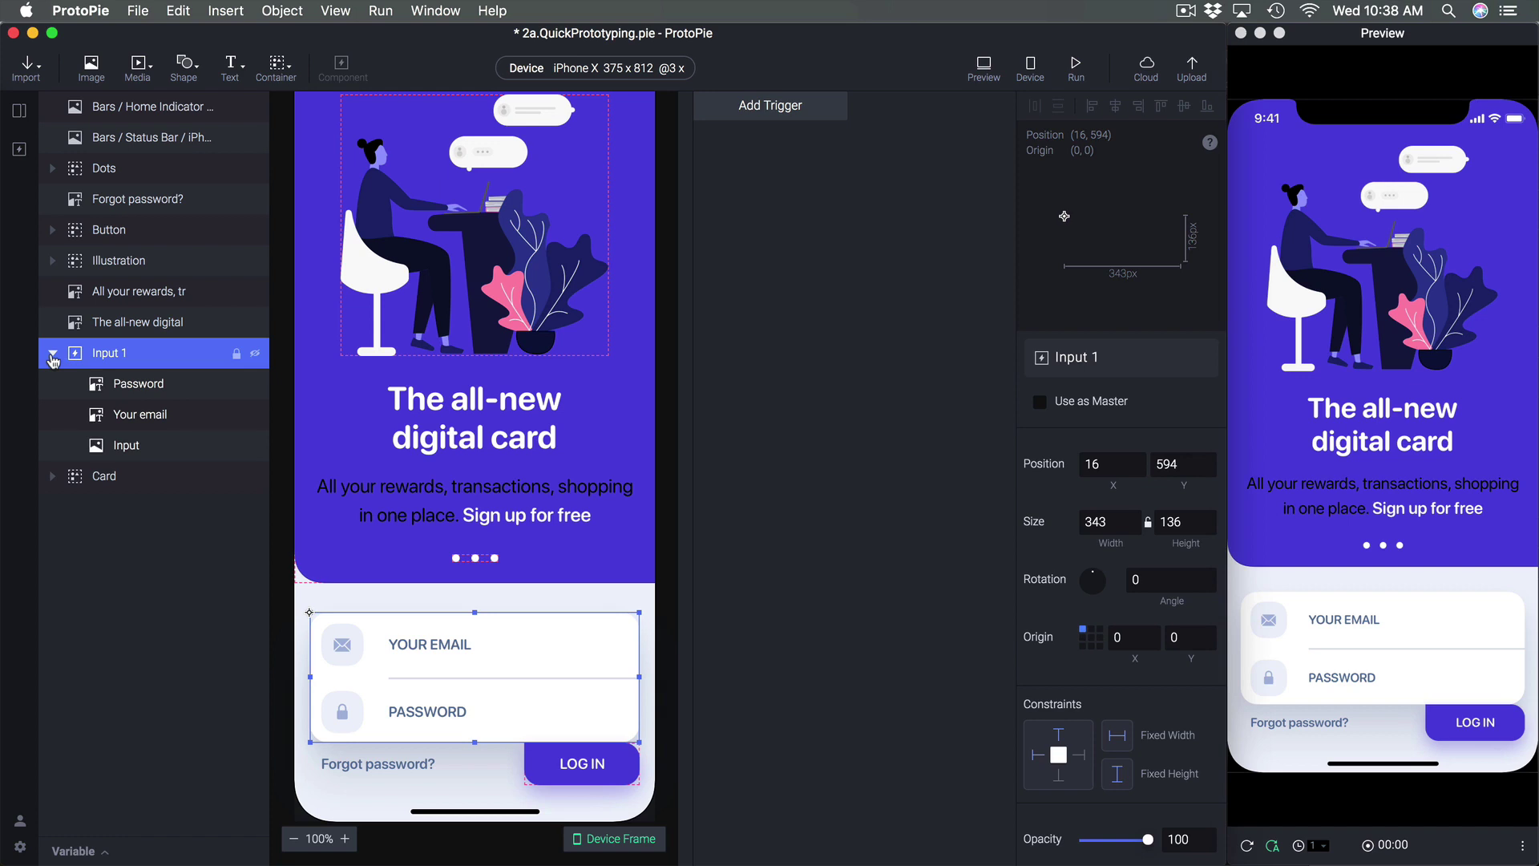
left_click(132, 387)
left_click(141, 418)
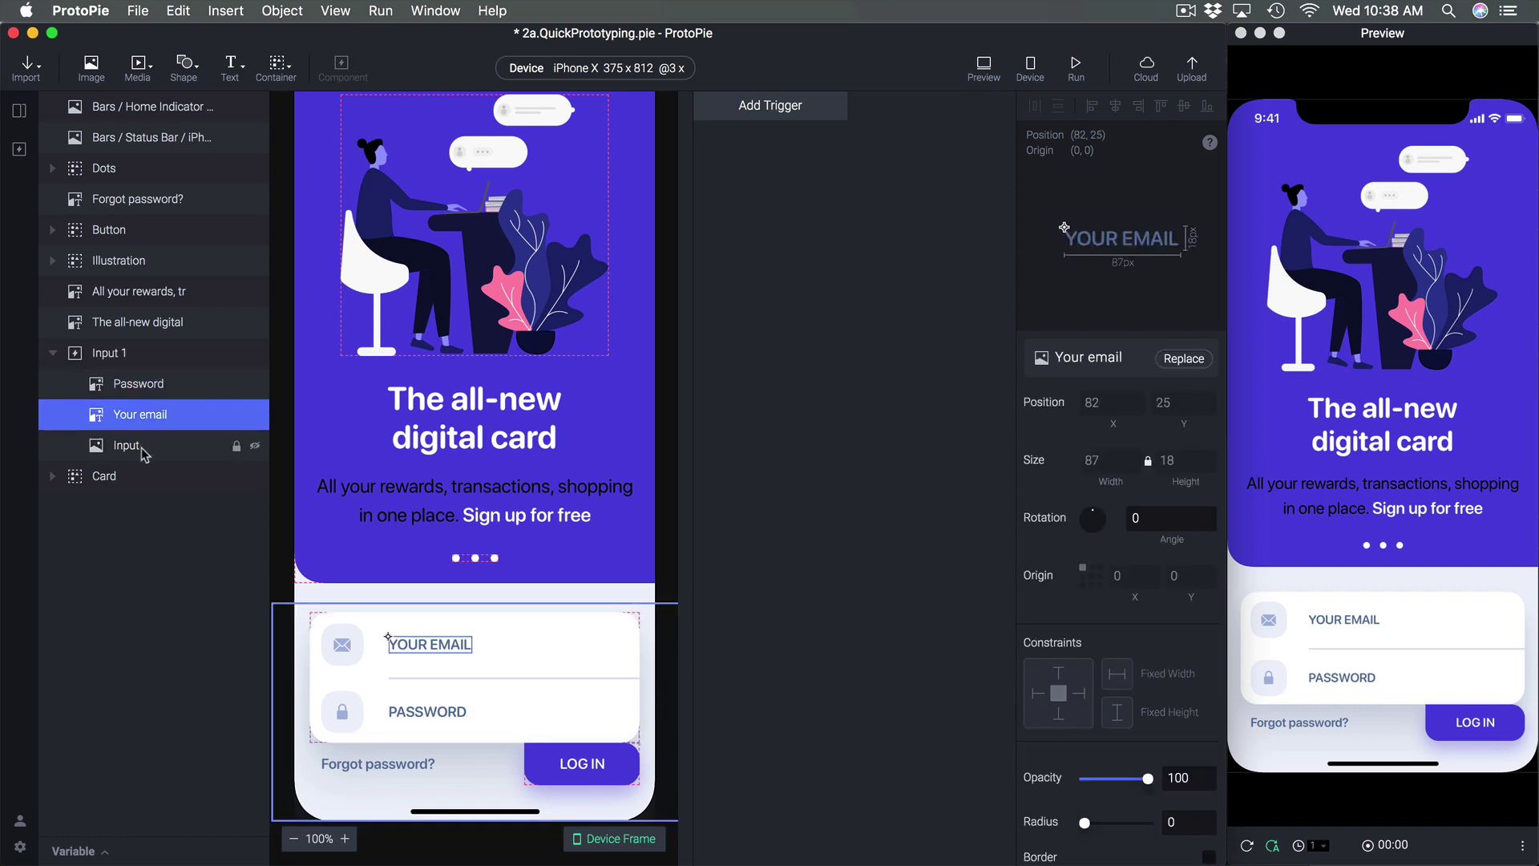
left_click(128, 445)
left_click(136, 383)
left_click(104, 353)
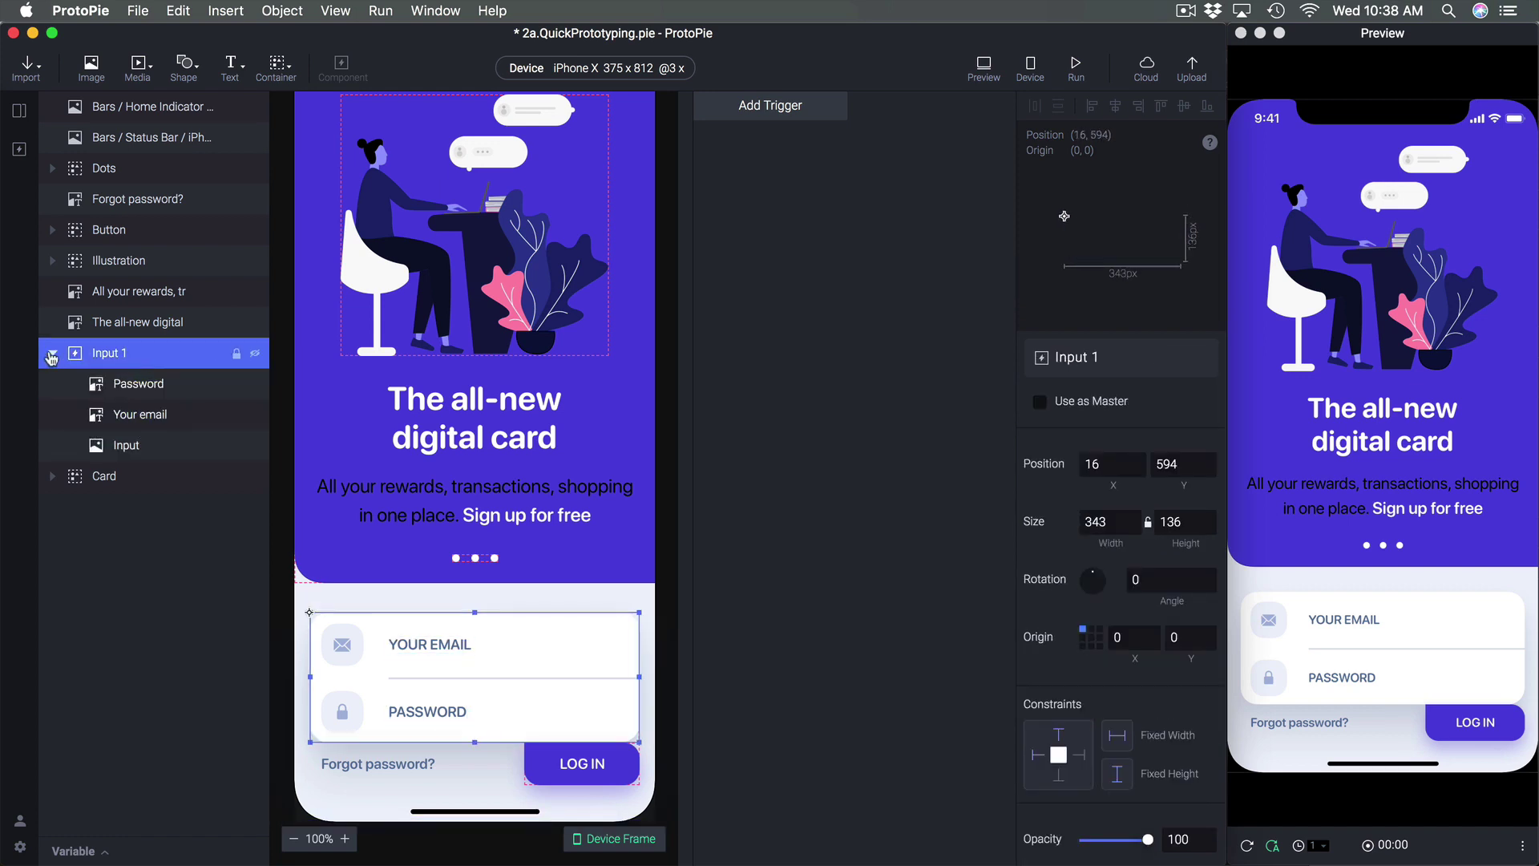
left_click(52, 355)
Open the Sign up scene and place an Input component instance over its existing Input container, at about (16.5, 594)
left_click(19, 112)
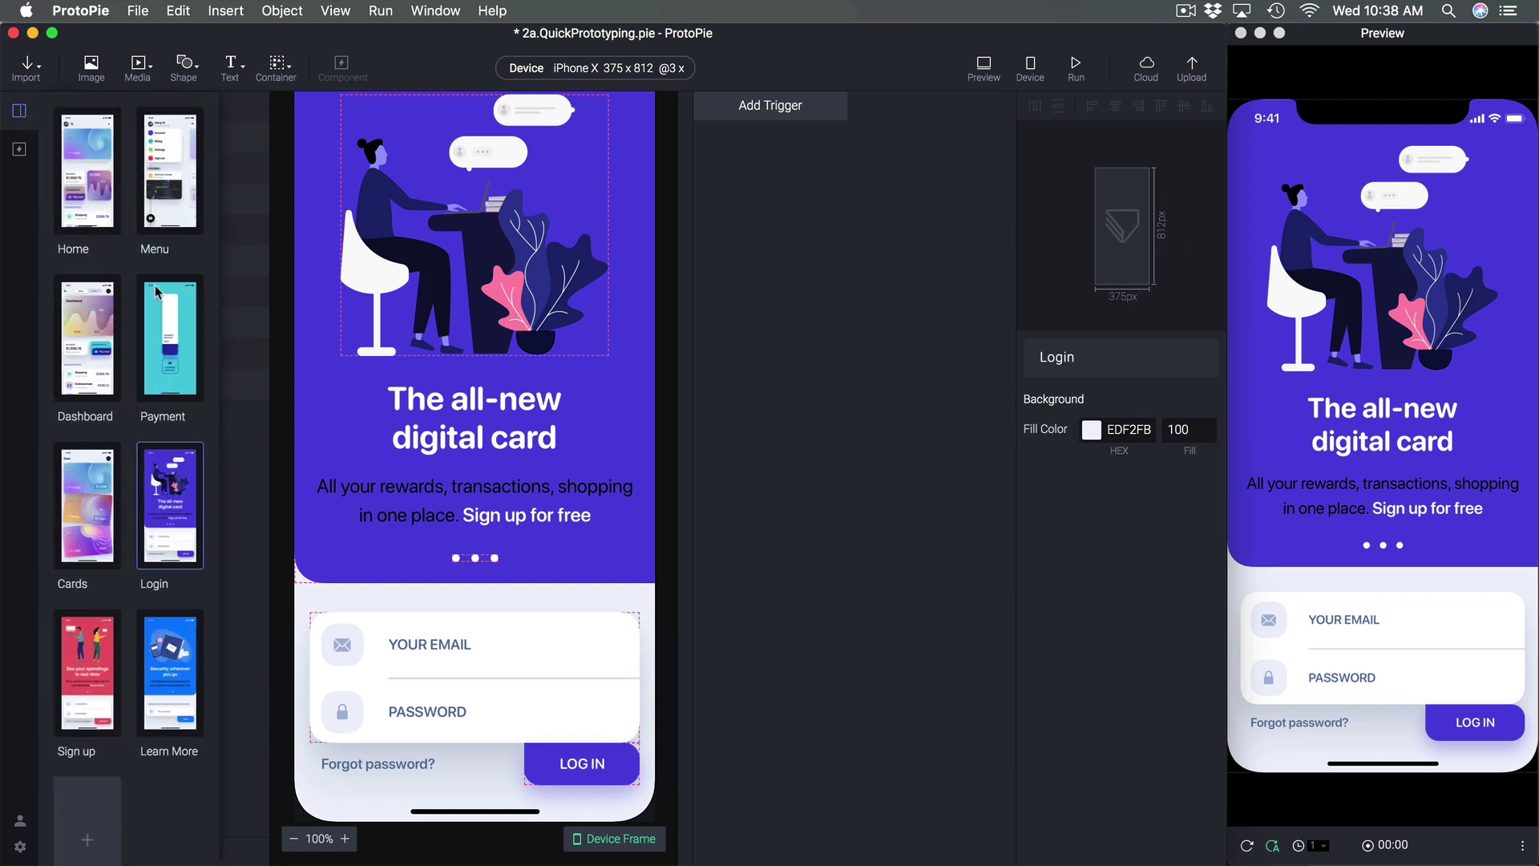
left_click(98, 667)
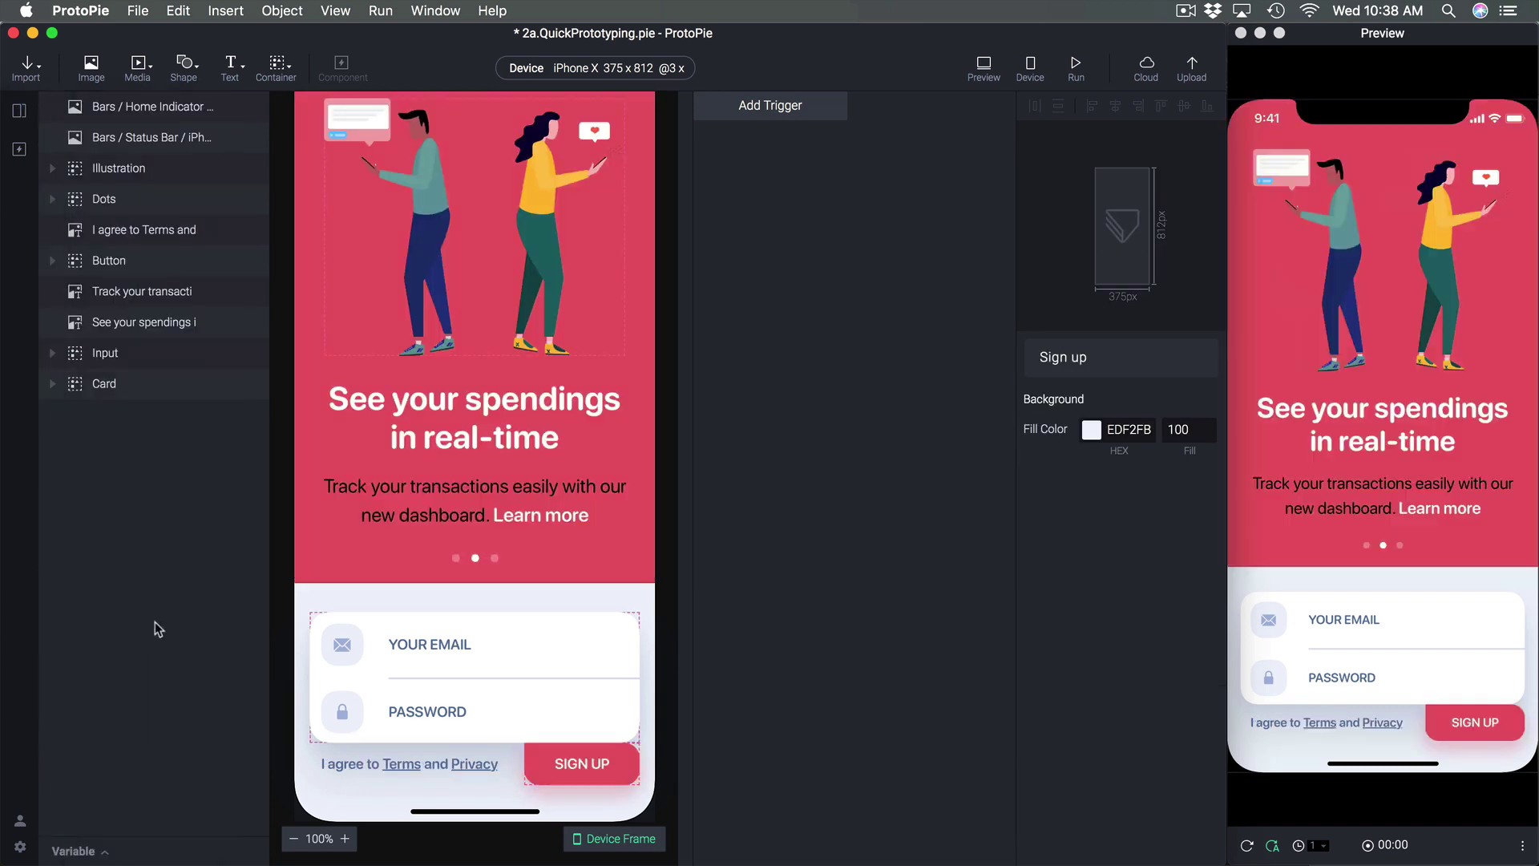
left_click(462, 665)
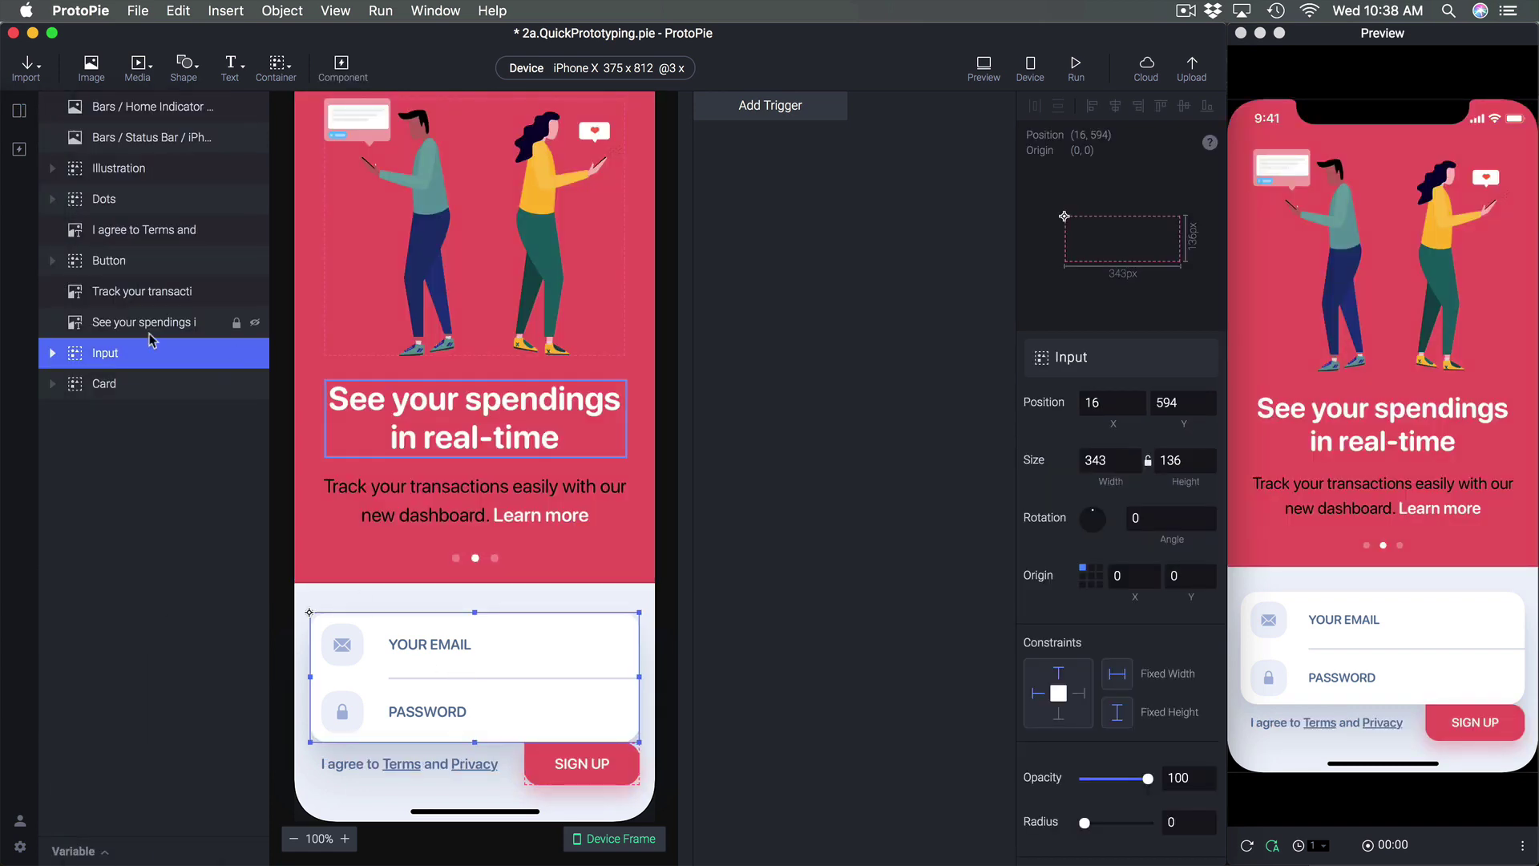
left_click(20, 149)
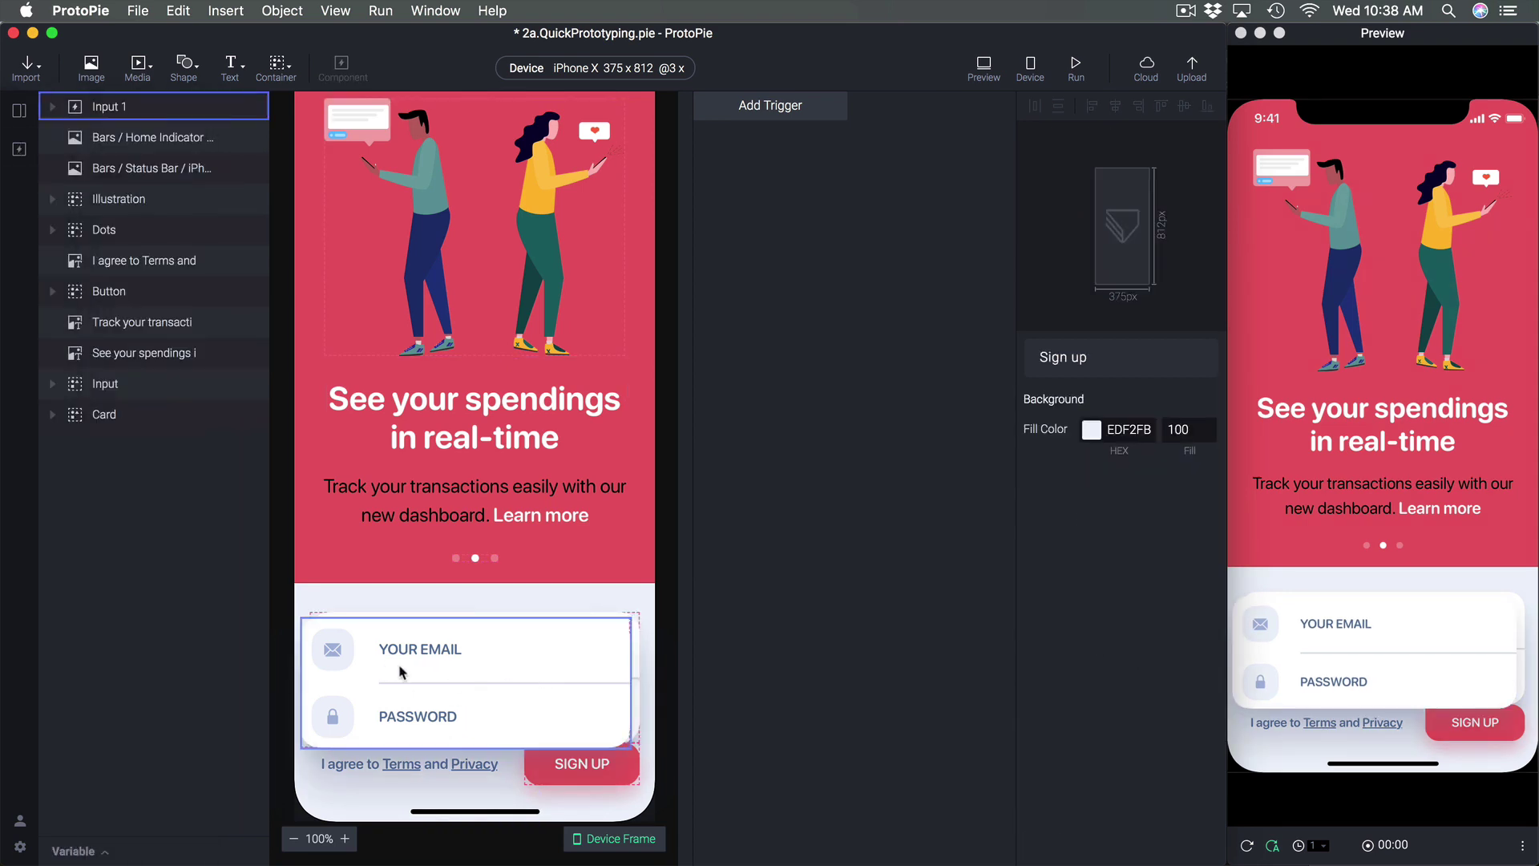
left_click_drag(371, 659, 381, 654)
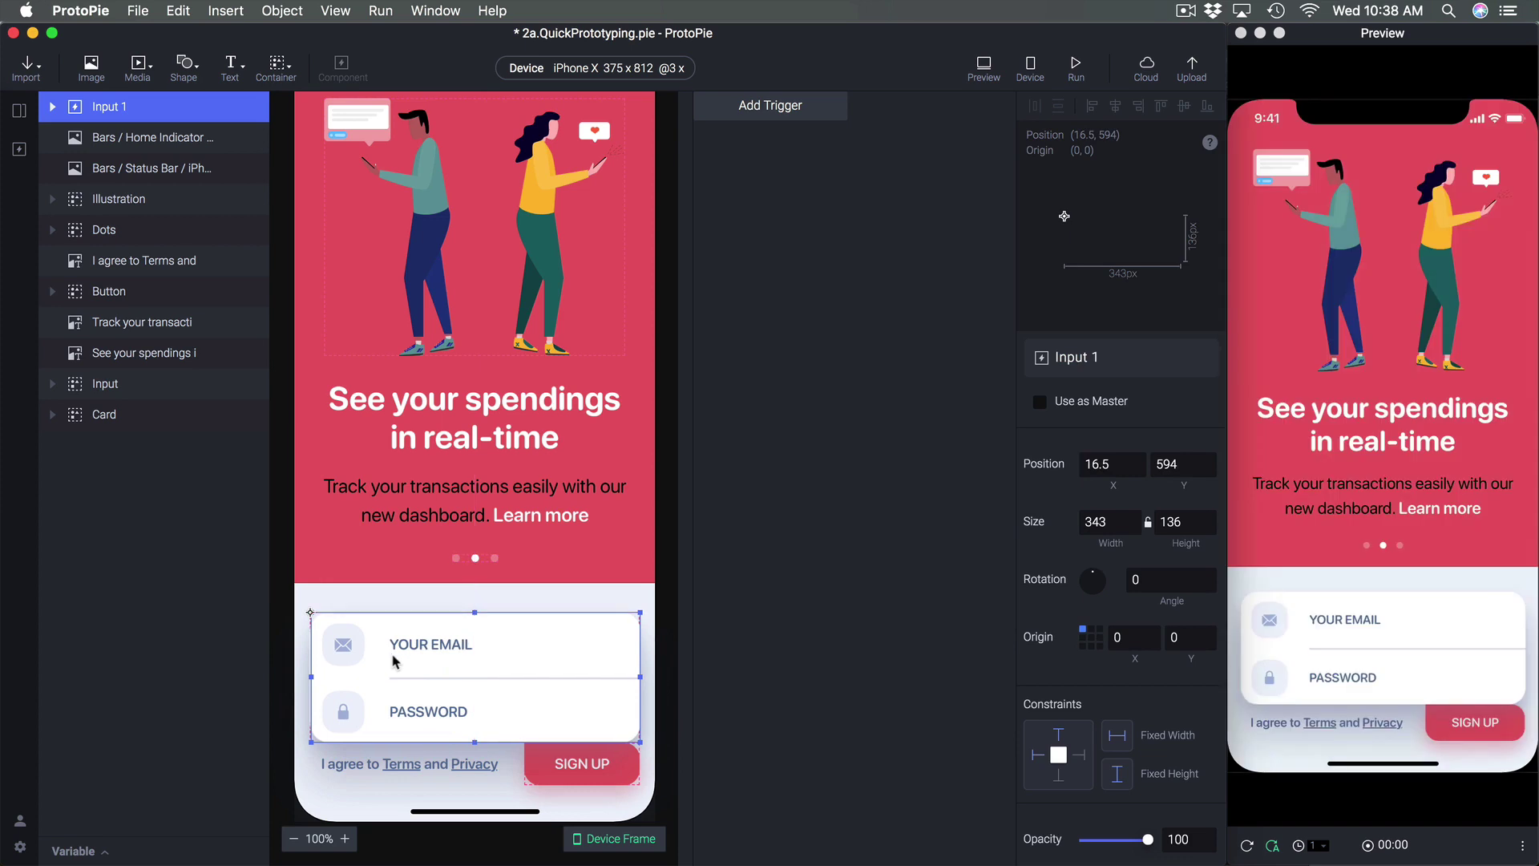
Reorder Input 1 directly above the original Input container in the Sign up layers and delete that original container
left_click_drag(124, 121, 128, 354)
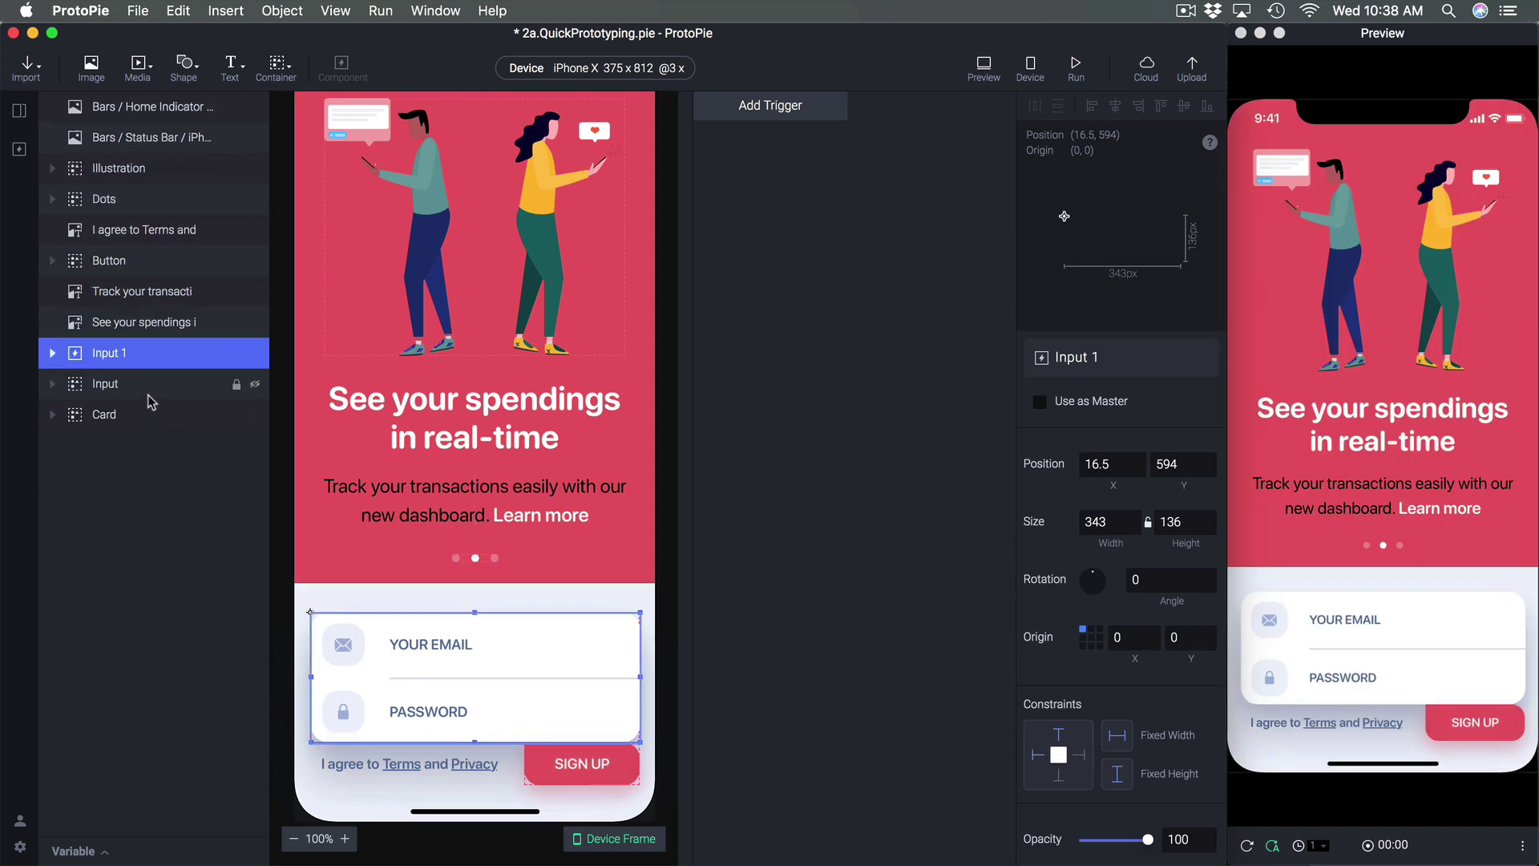
left_click(146, 393)
key("BackSpace")
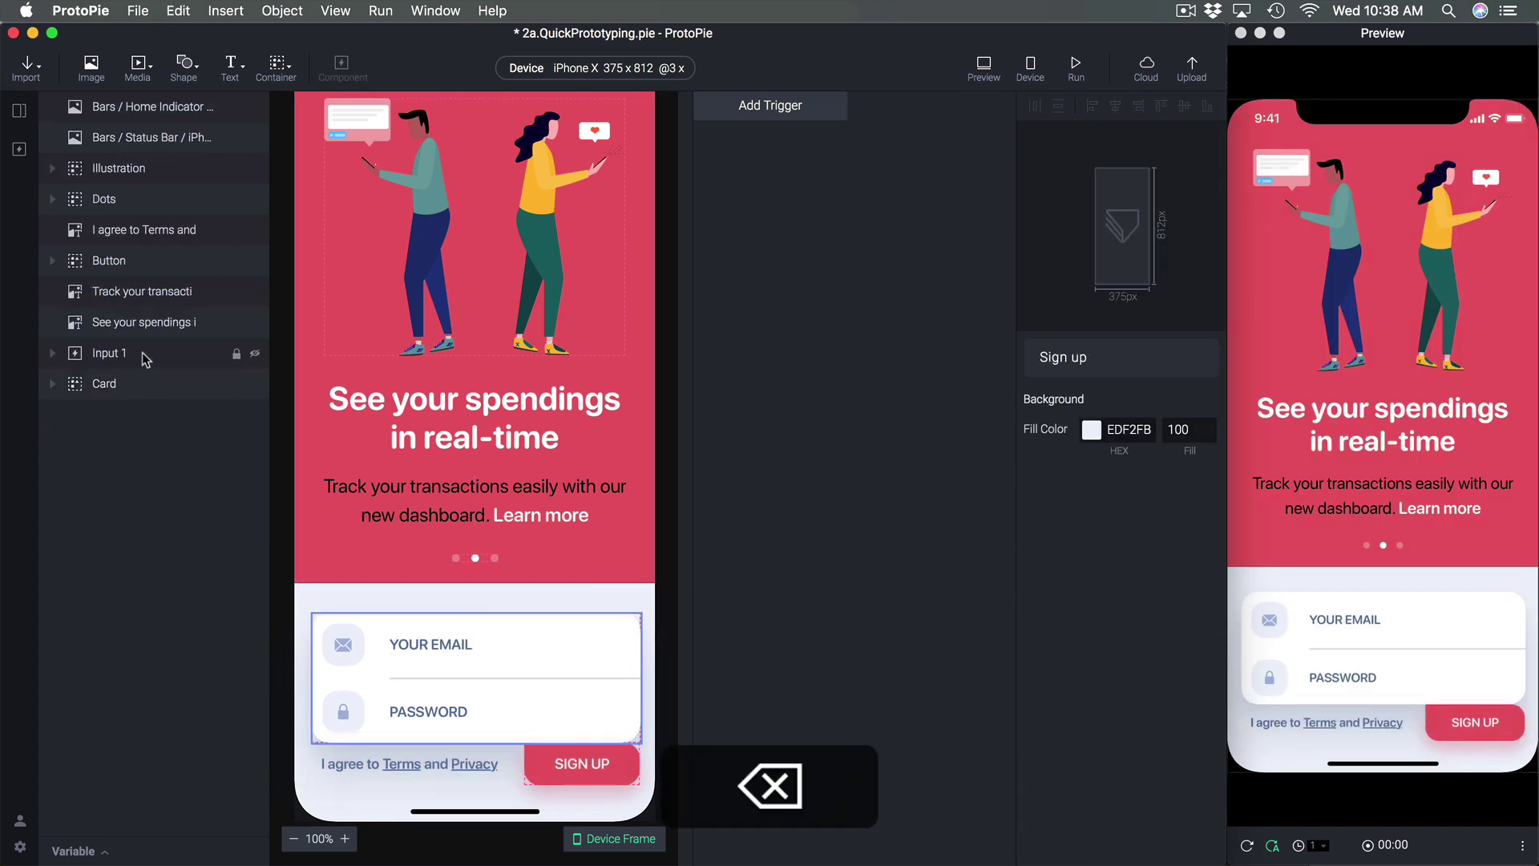
Open the Input component's master for editing and select its Your email layer
left_click(137, 352)
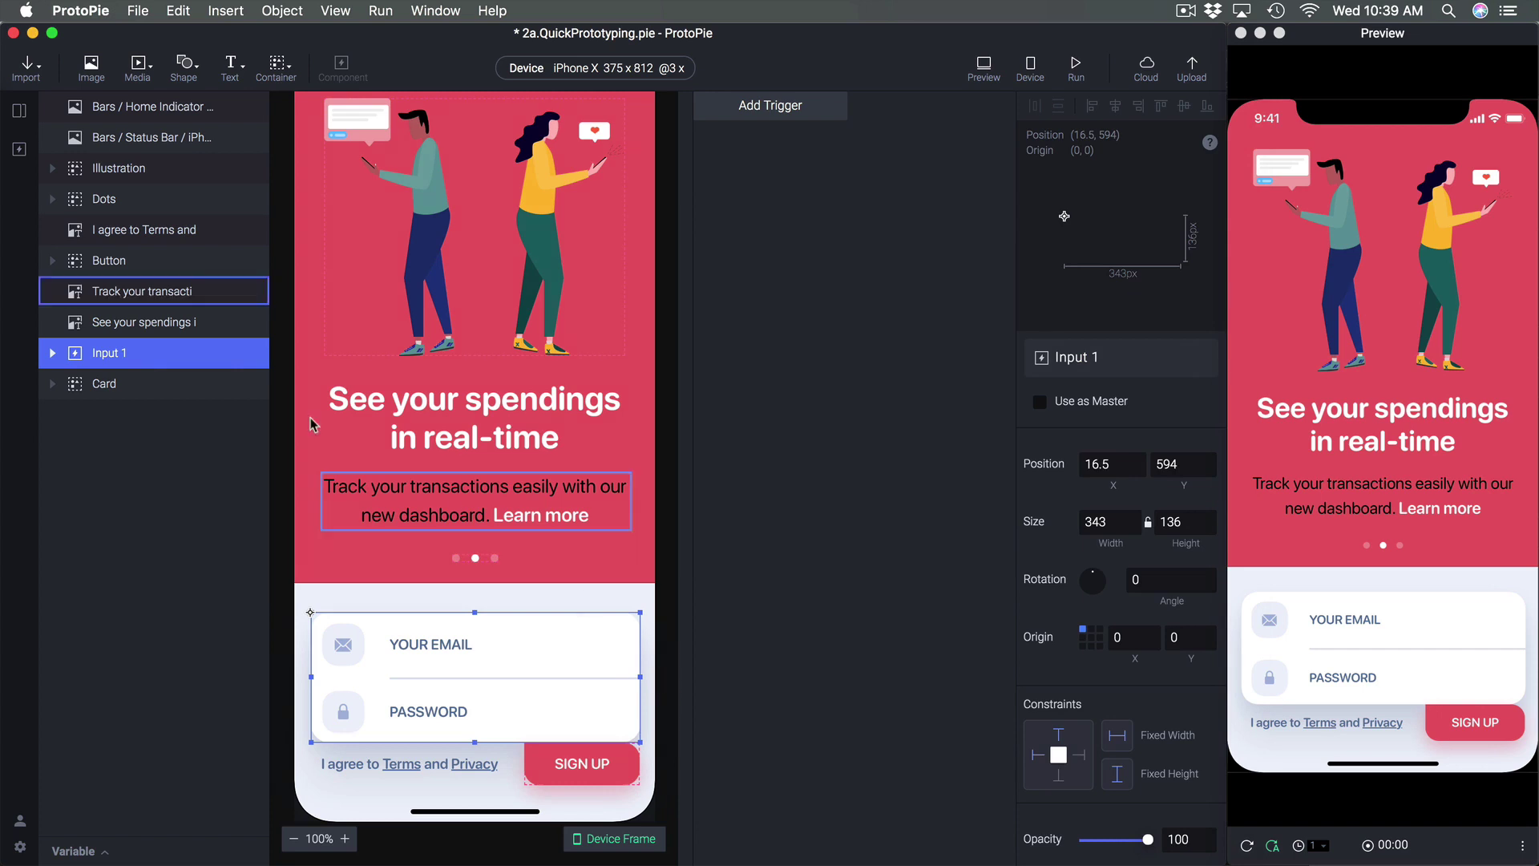
left_click(52, 353)
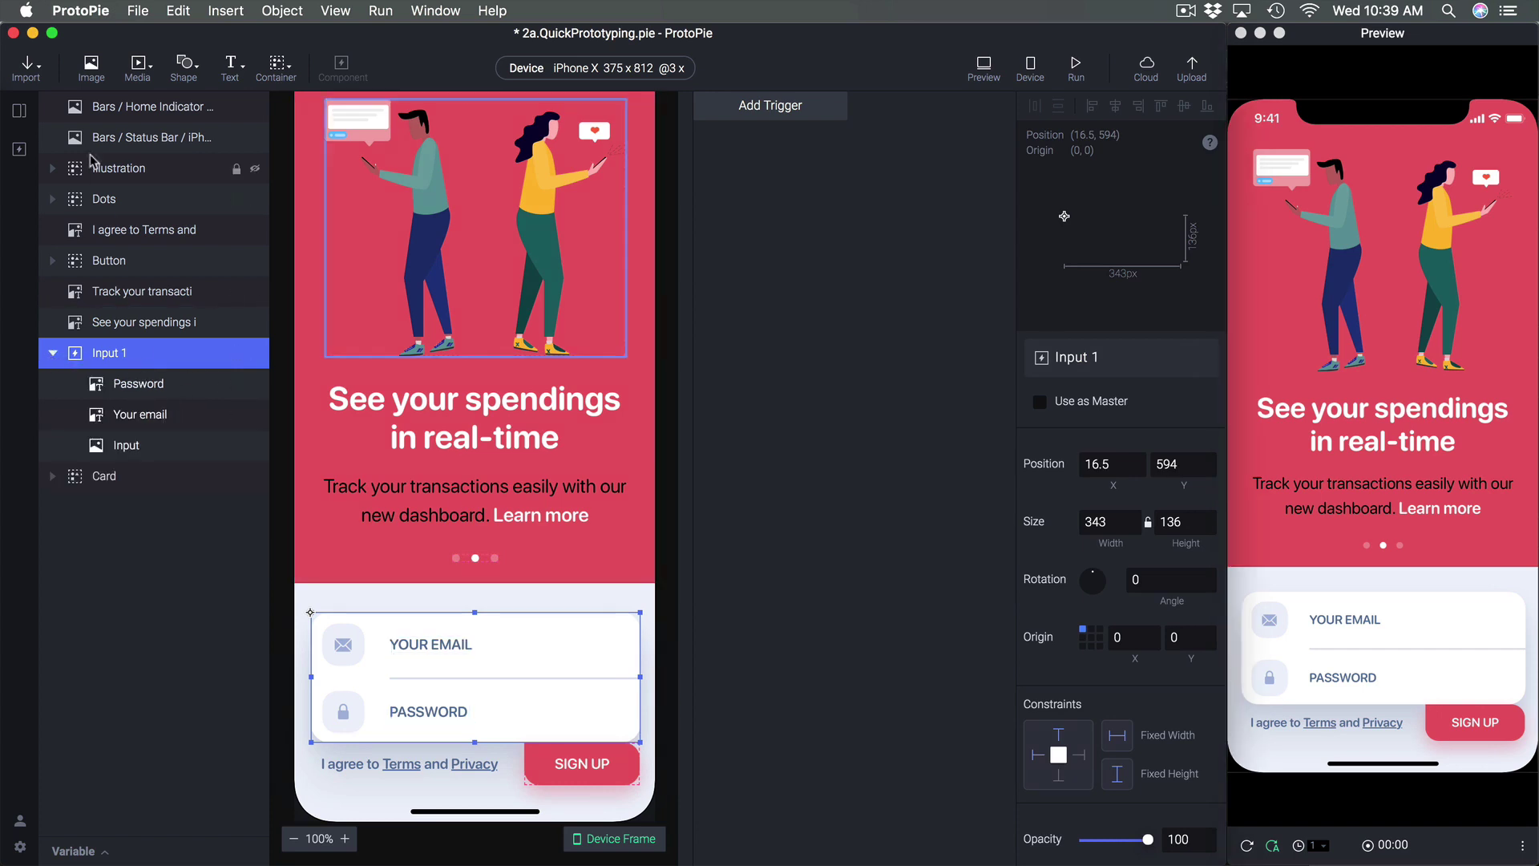
left_click(22, 150)
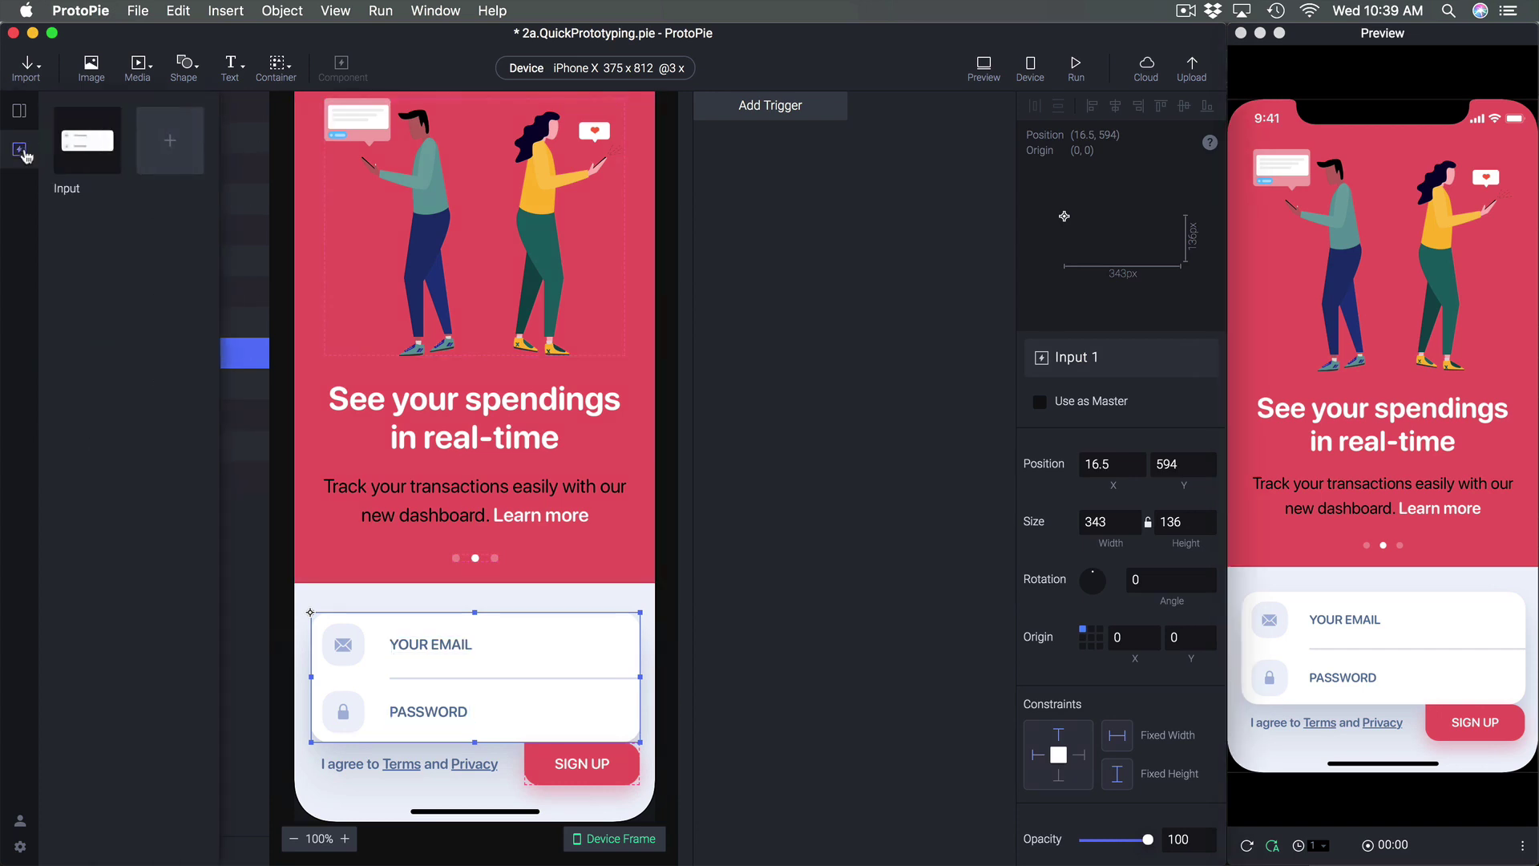
double_click(88, 147)
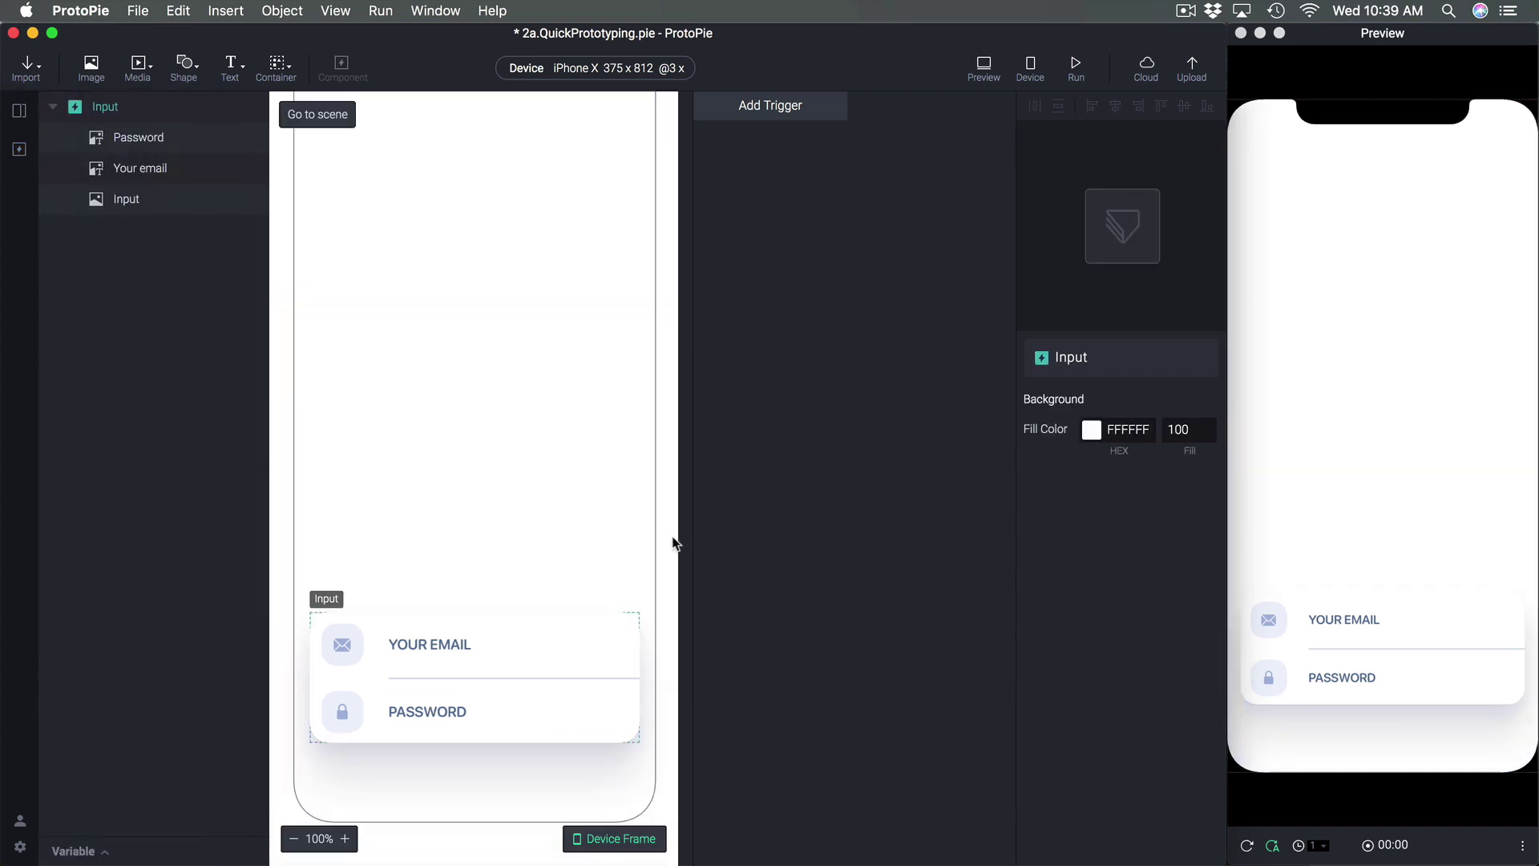
scroll(673, 544, "down", 6)
scroll(673, 544, "left", 1)
left_click(446, 399)
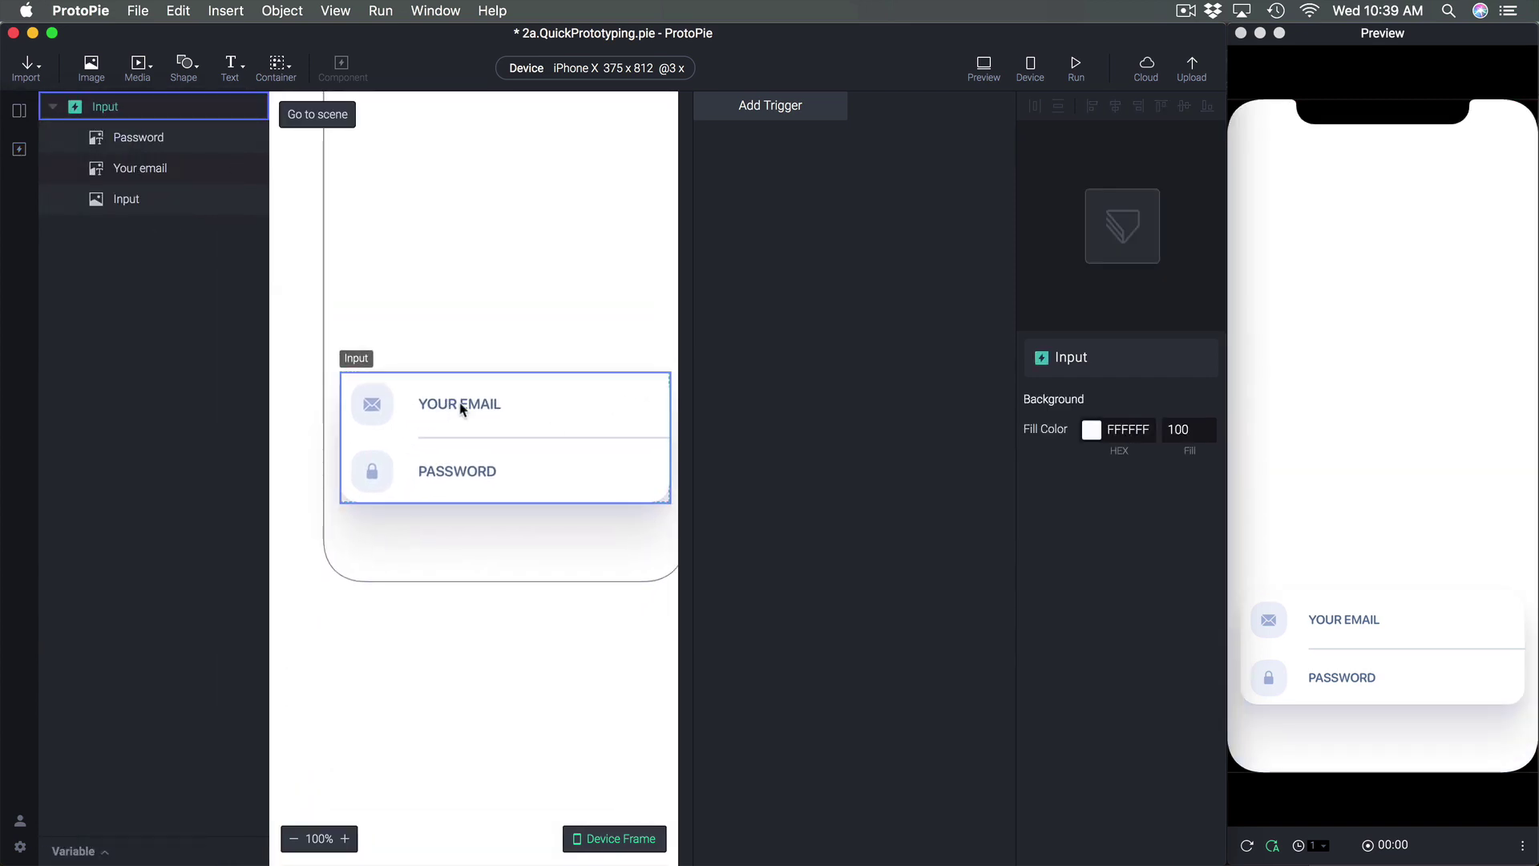
left_click(463, 407, "super")
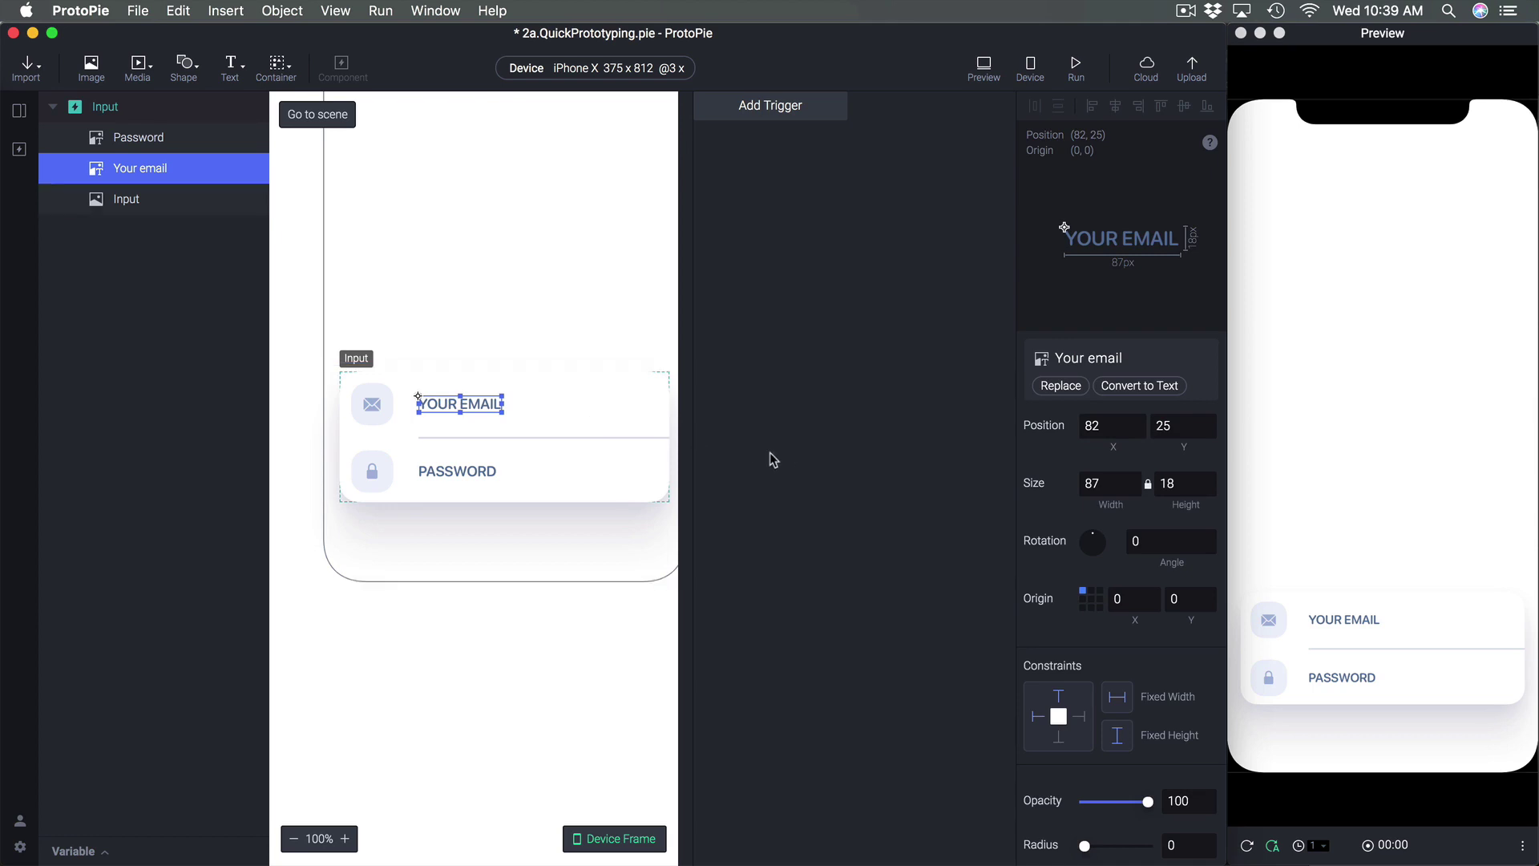
Add a text layer to the Input component and place it beside the Your email label, at about (183, 19)
scroll(583, 441, "right", 3)
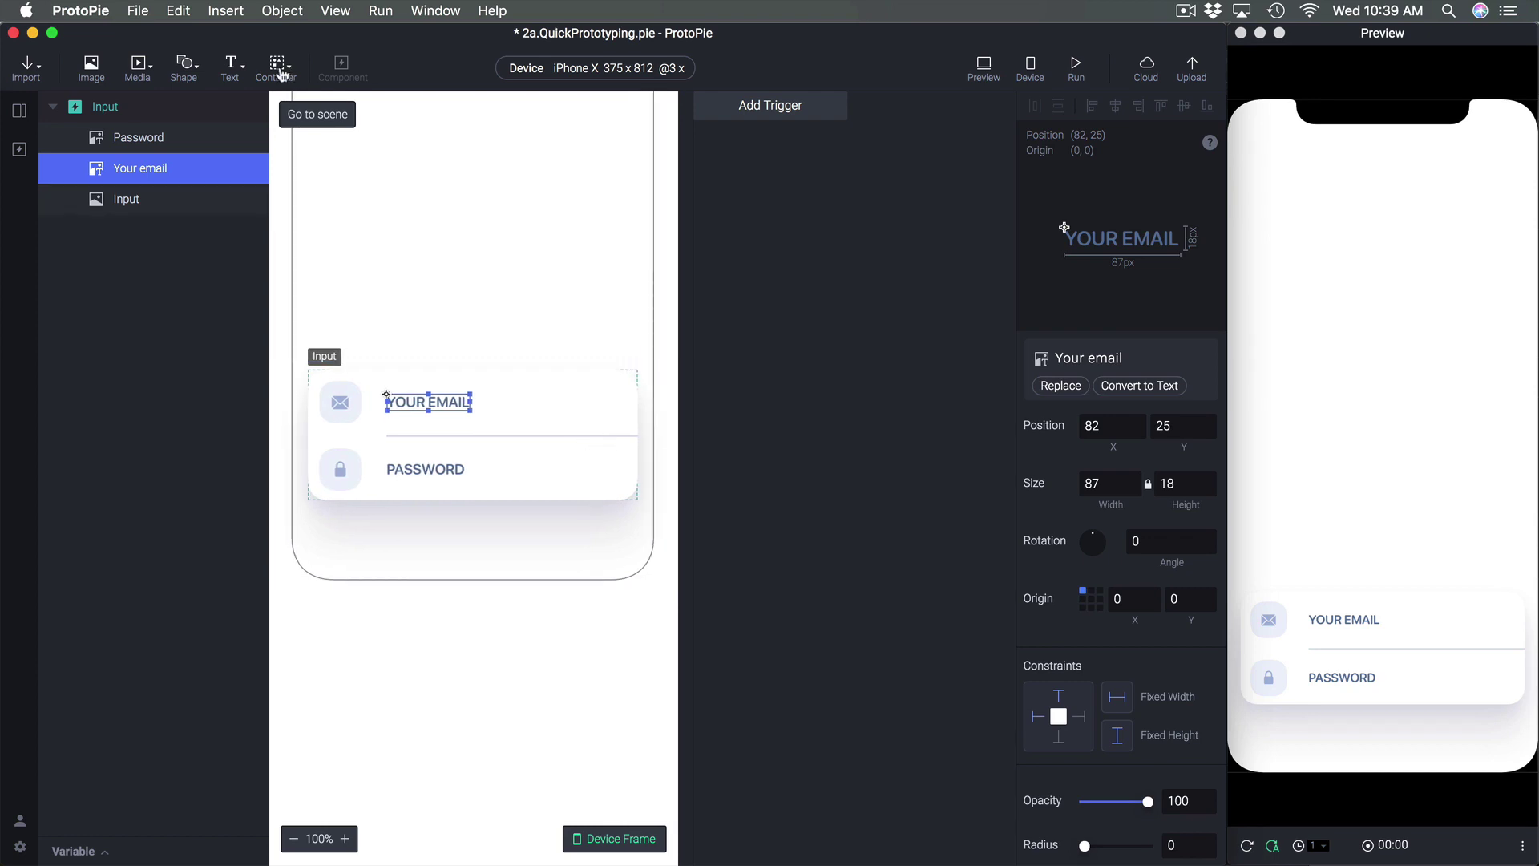
left_click(233, 64)
left_click(253, 108)
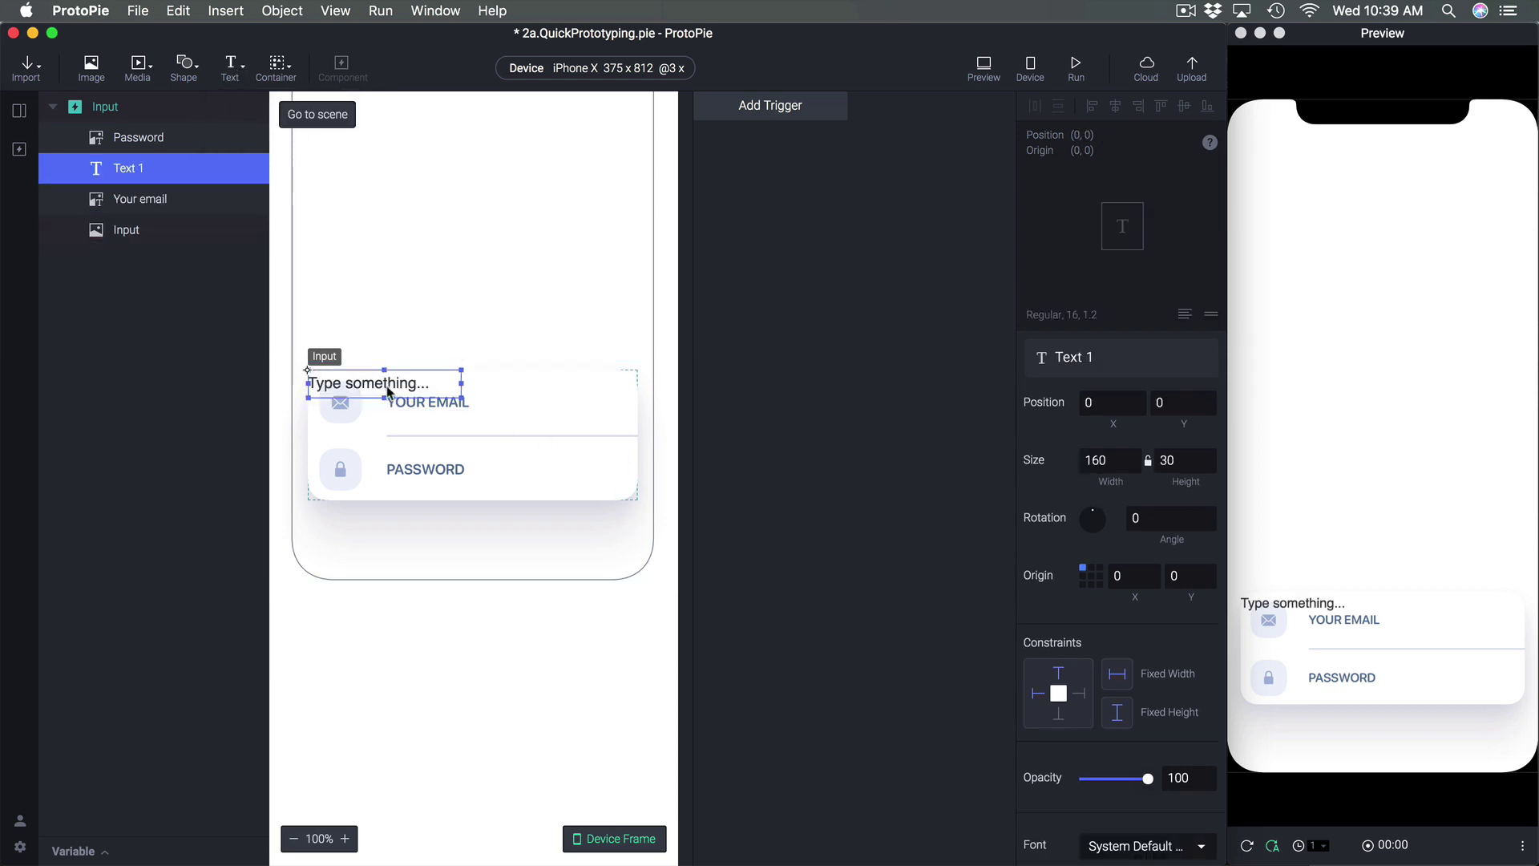
left_click_drag(380, 385, 555, 403)
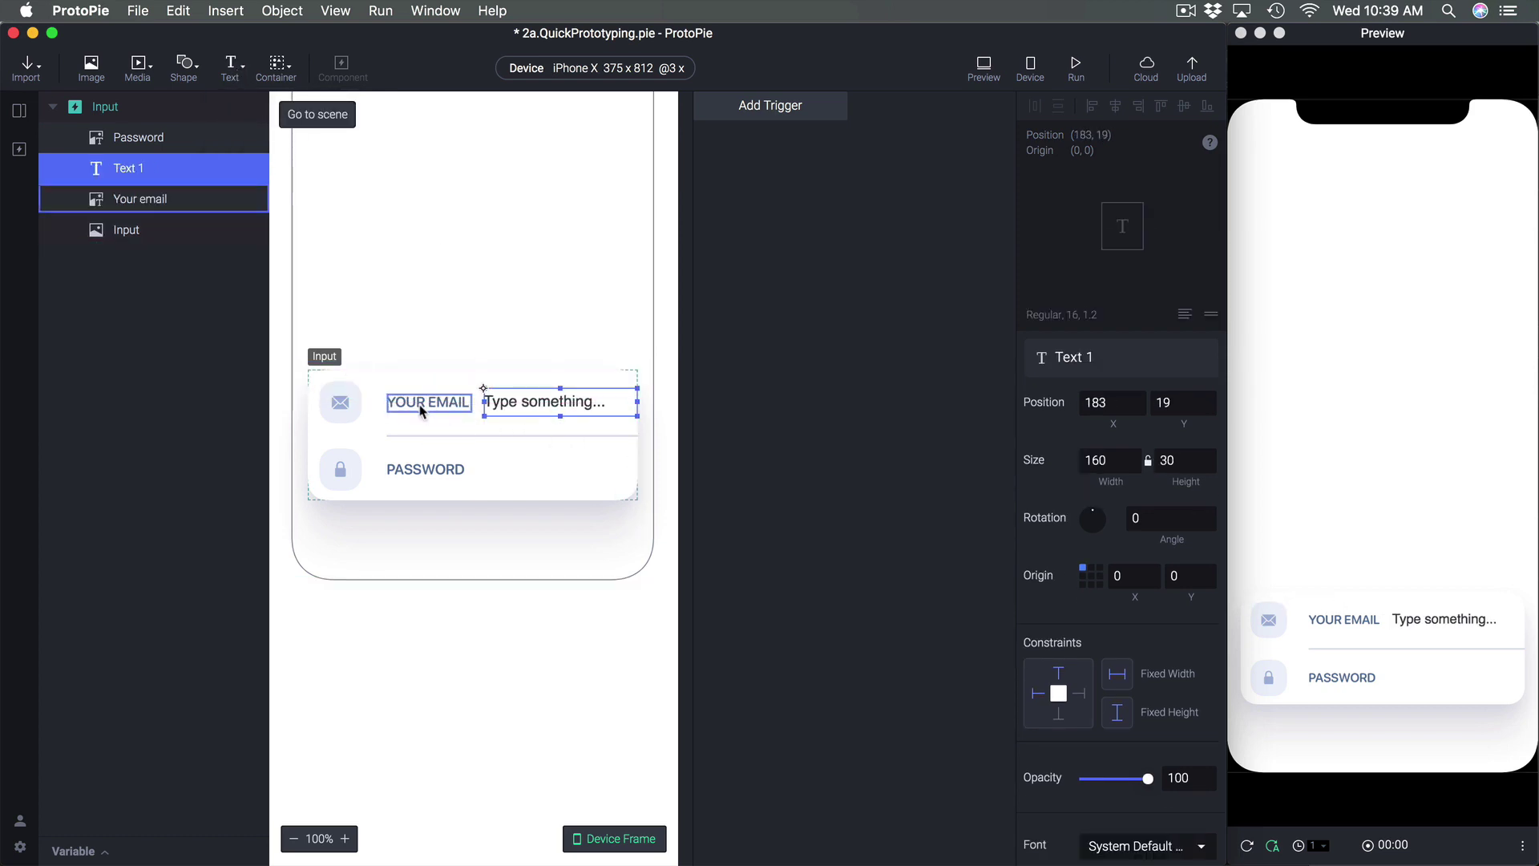
Replace the new text layer's placeholder with YOUR EMAIL
double_click(527, 402)
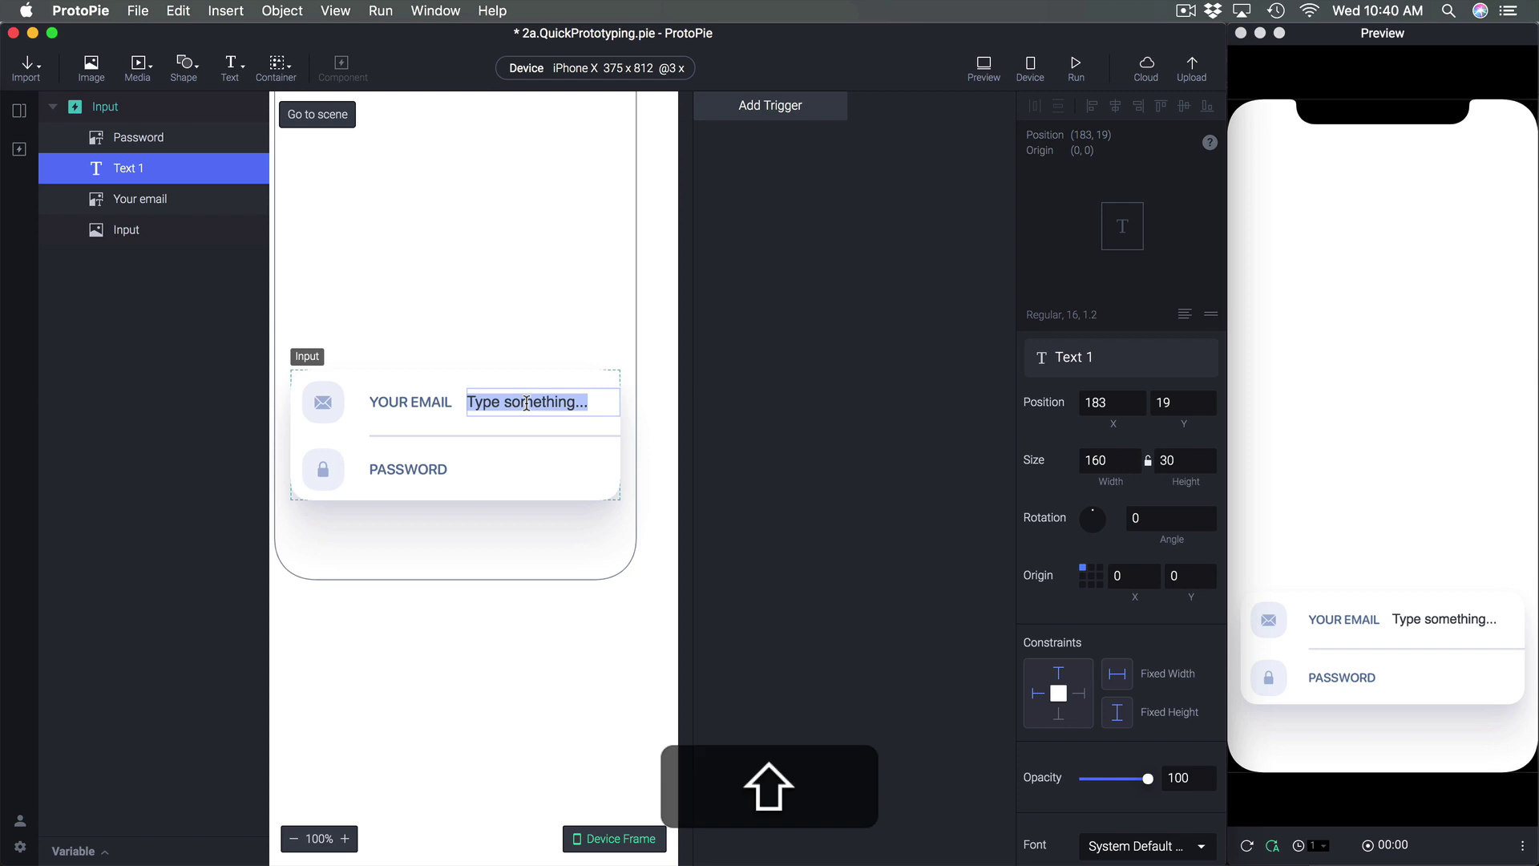
type("YOUR EMAIL")
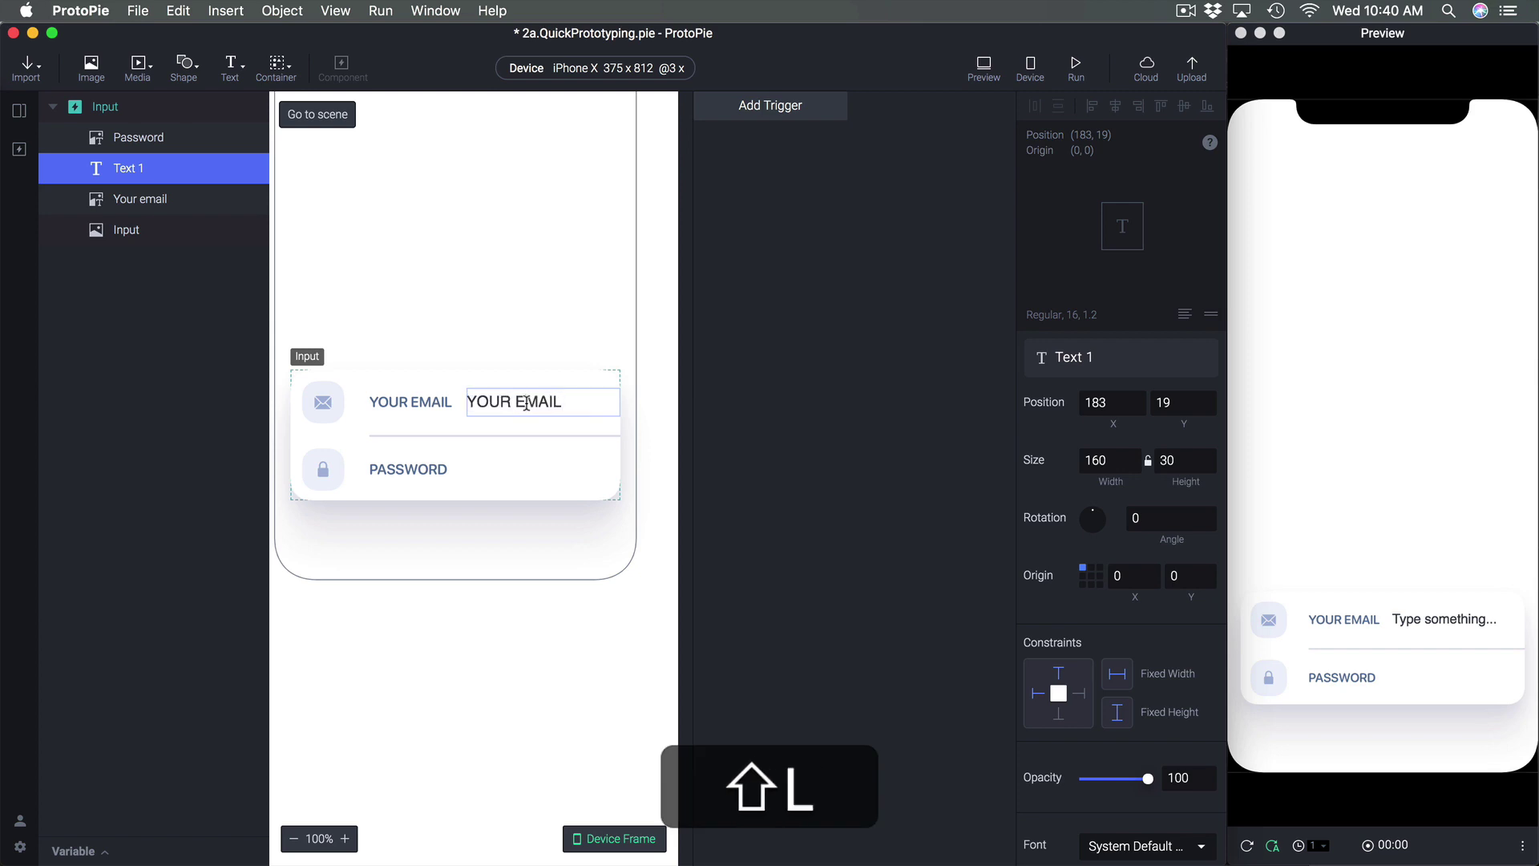
left_click(770, 425)
left_click(527, 408)
left_click(526, 408, "super")
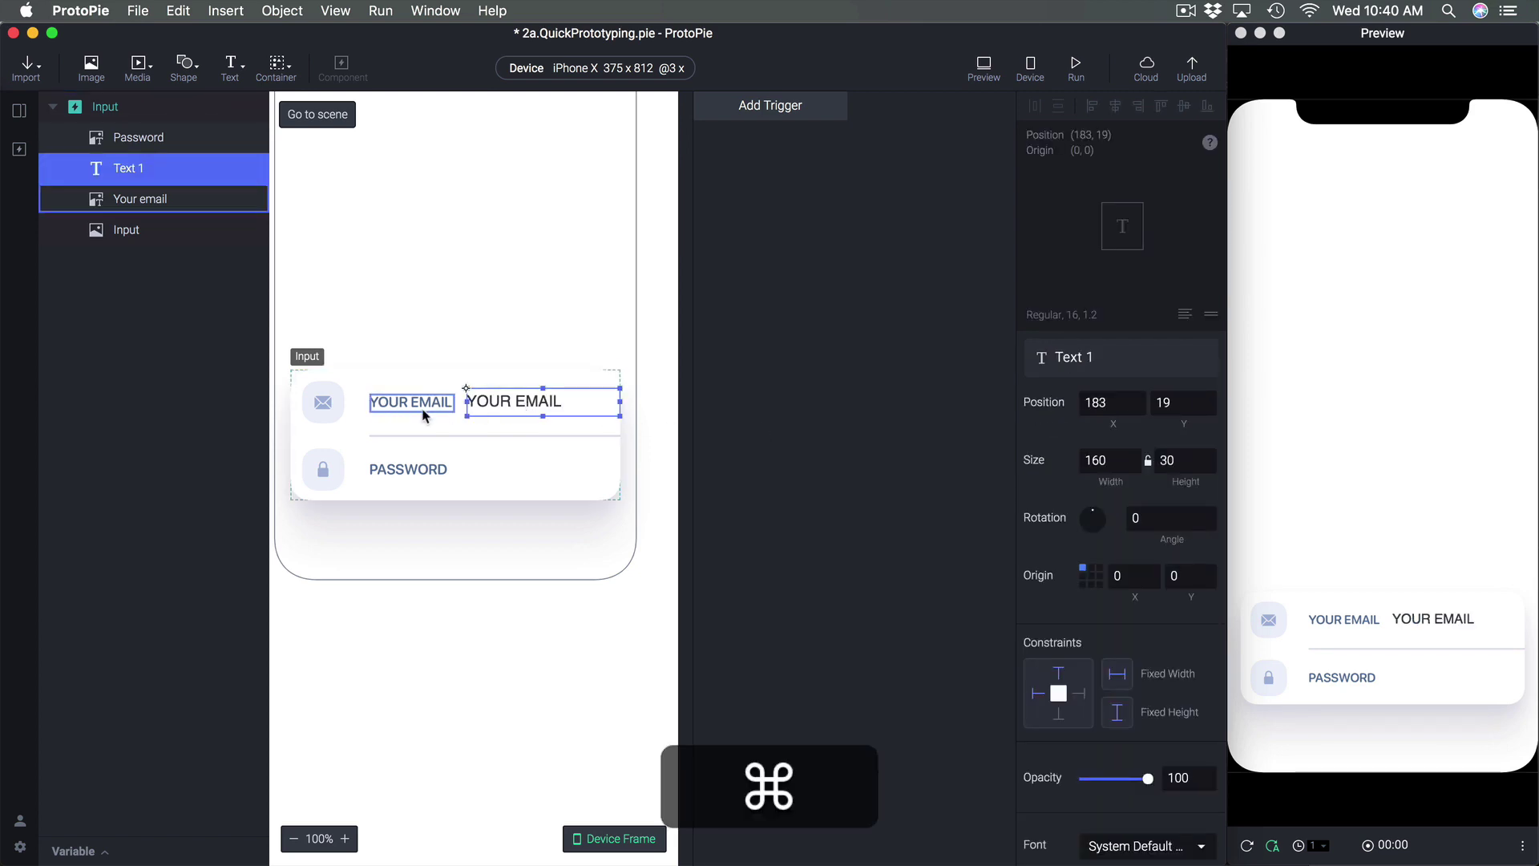
Set the new text layer's font to SF Pro Rounded and its color to 5C75A0, sampled from the original Your email label
scroll(1103, 571, "down", 5)
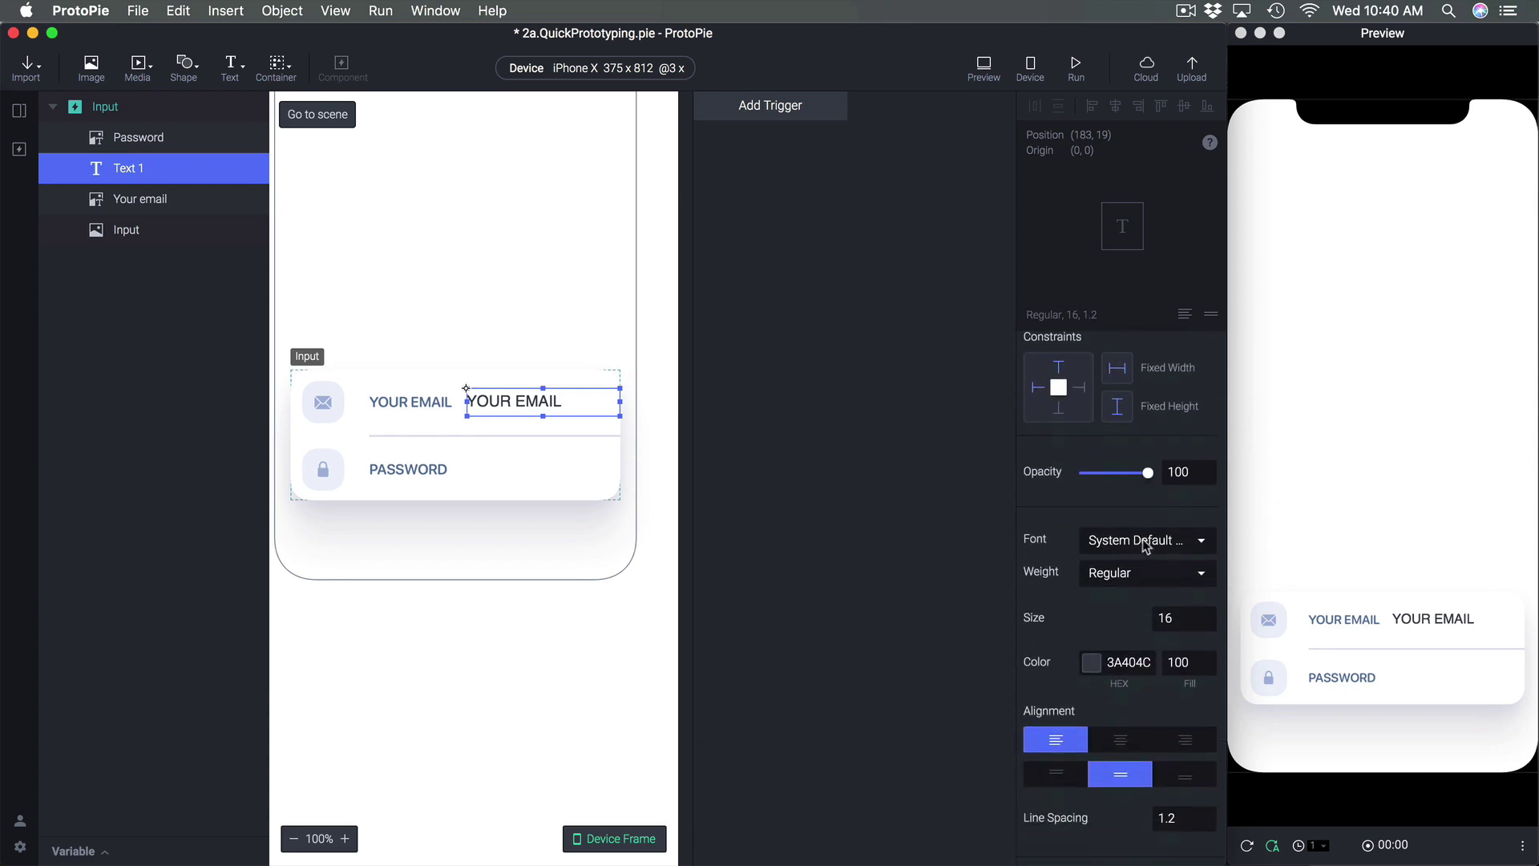
left_click(1146, 541)
type("sf")
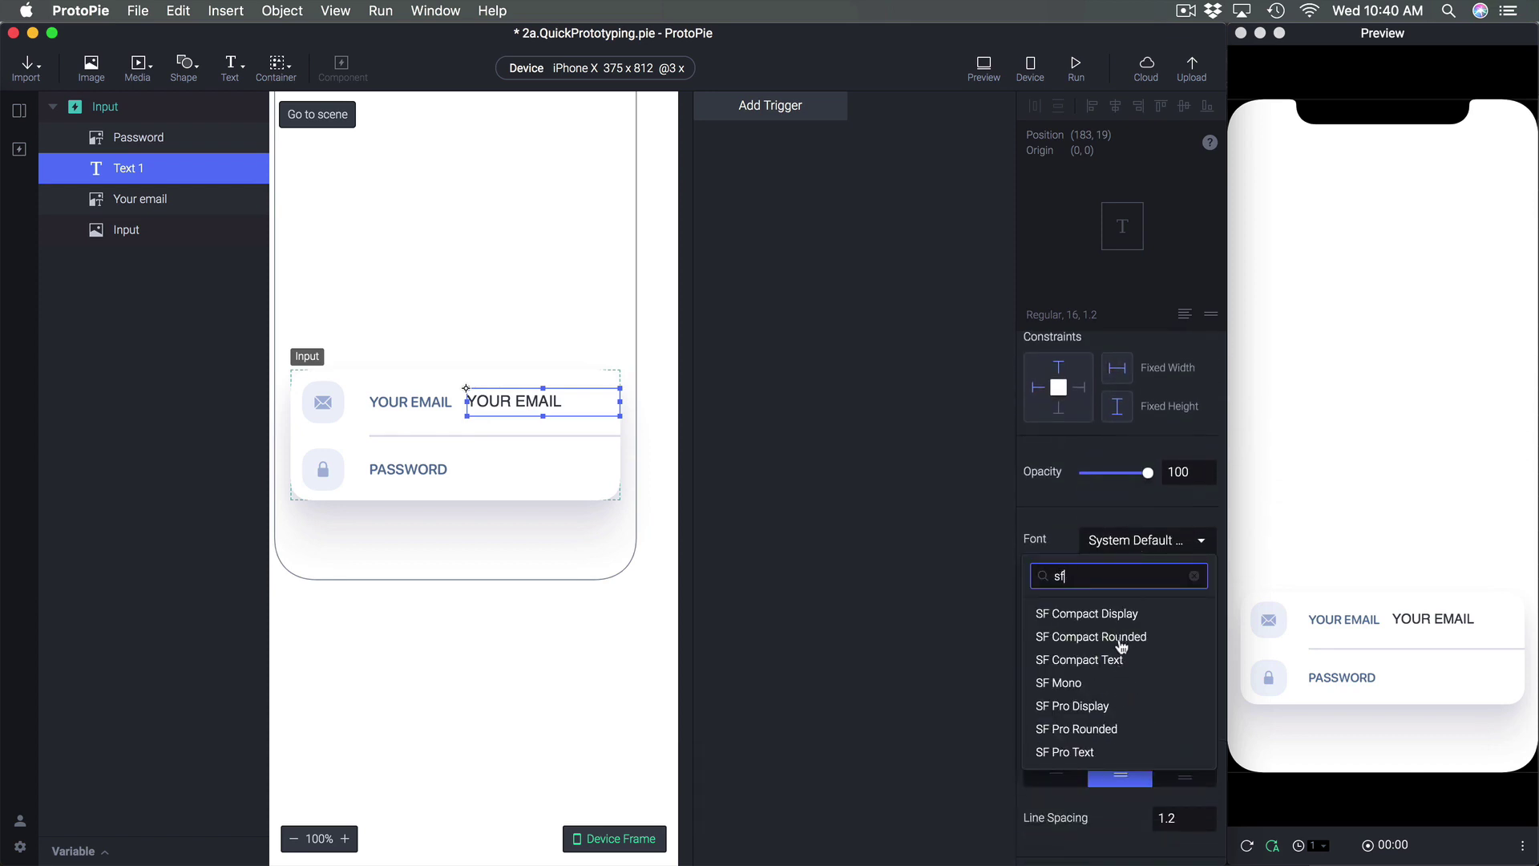
left_click(1114, 729)
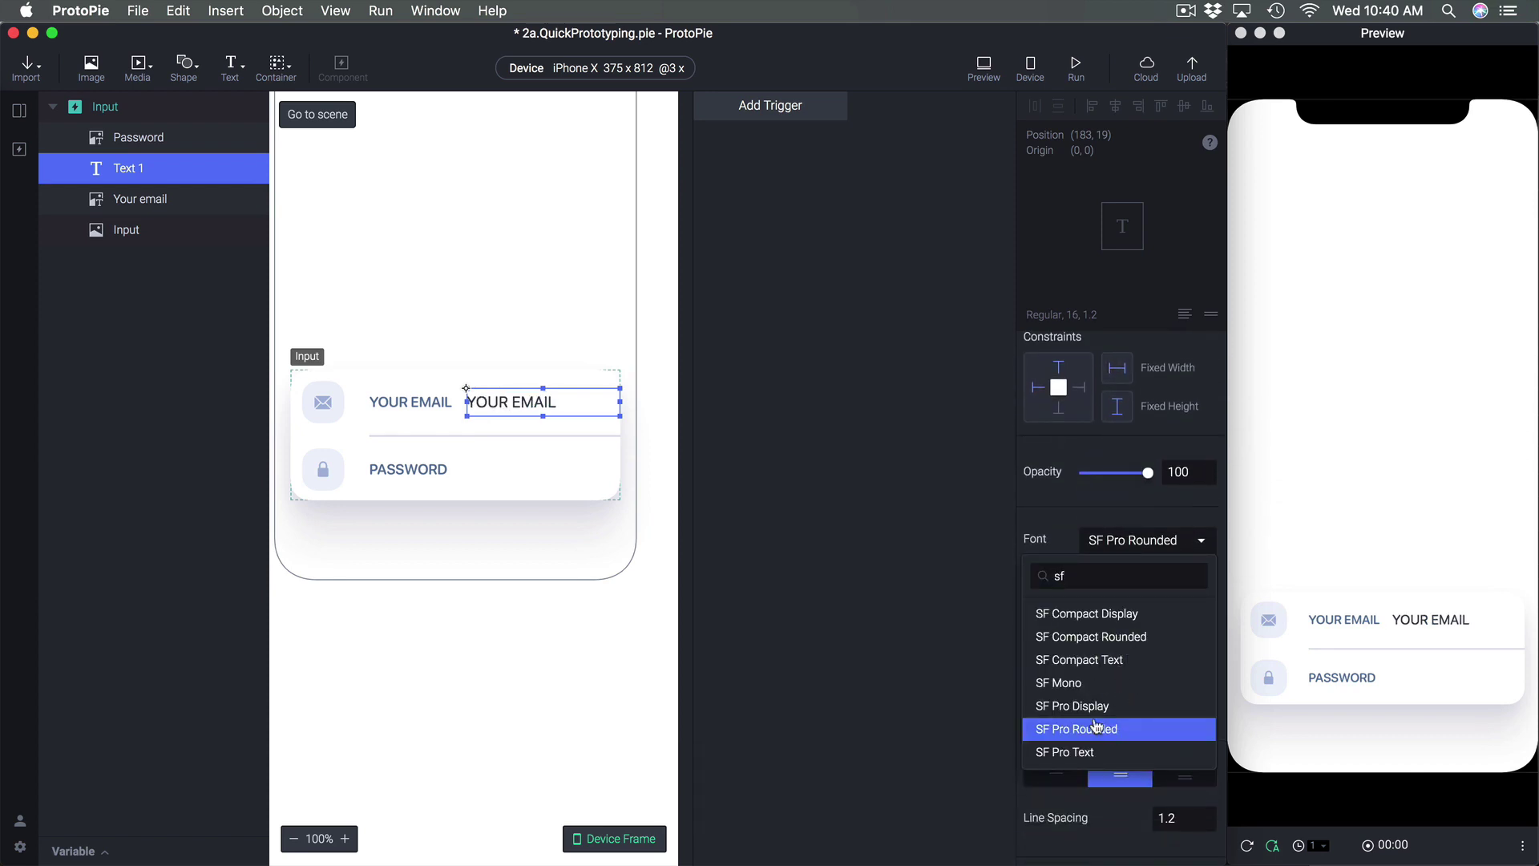
left_click(1095, 672)
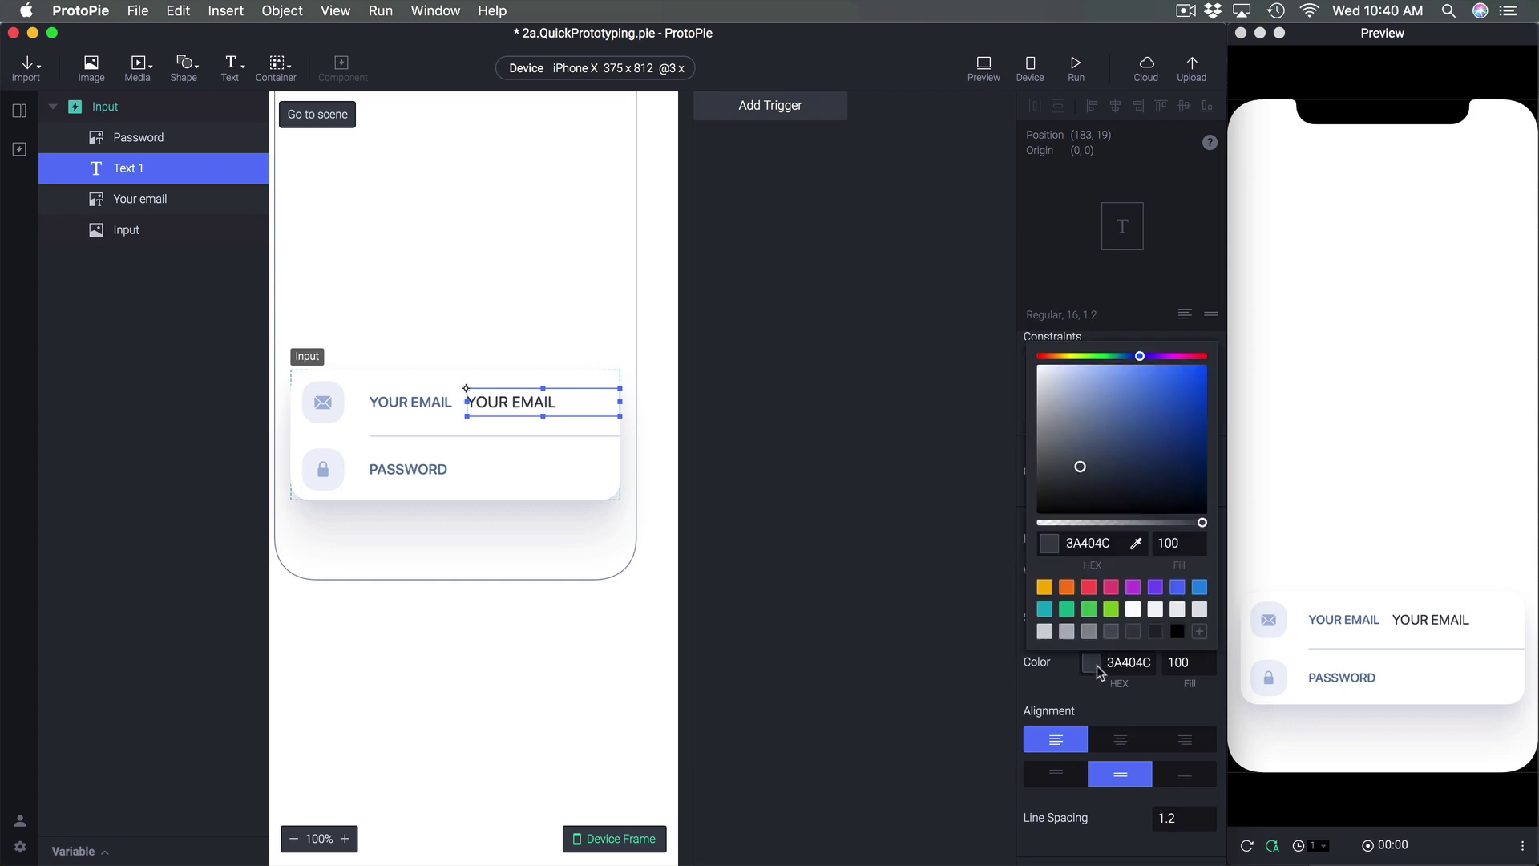
left_click(1135, 543)
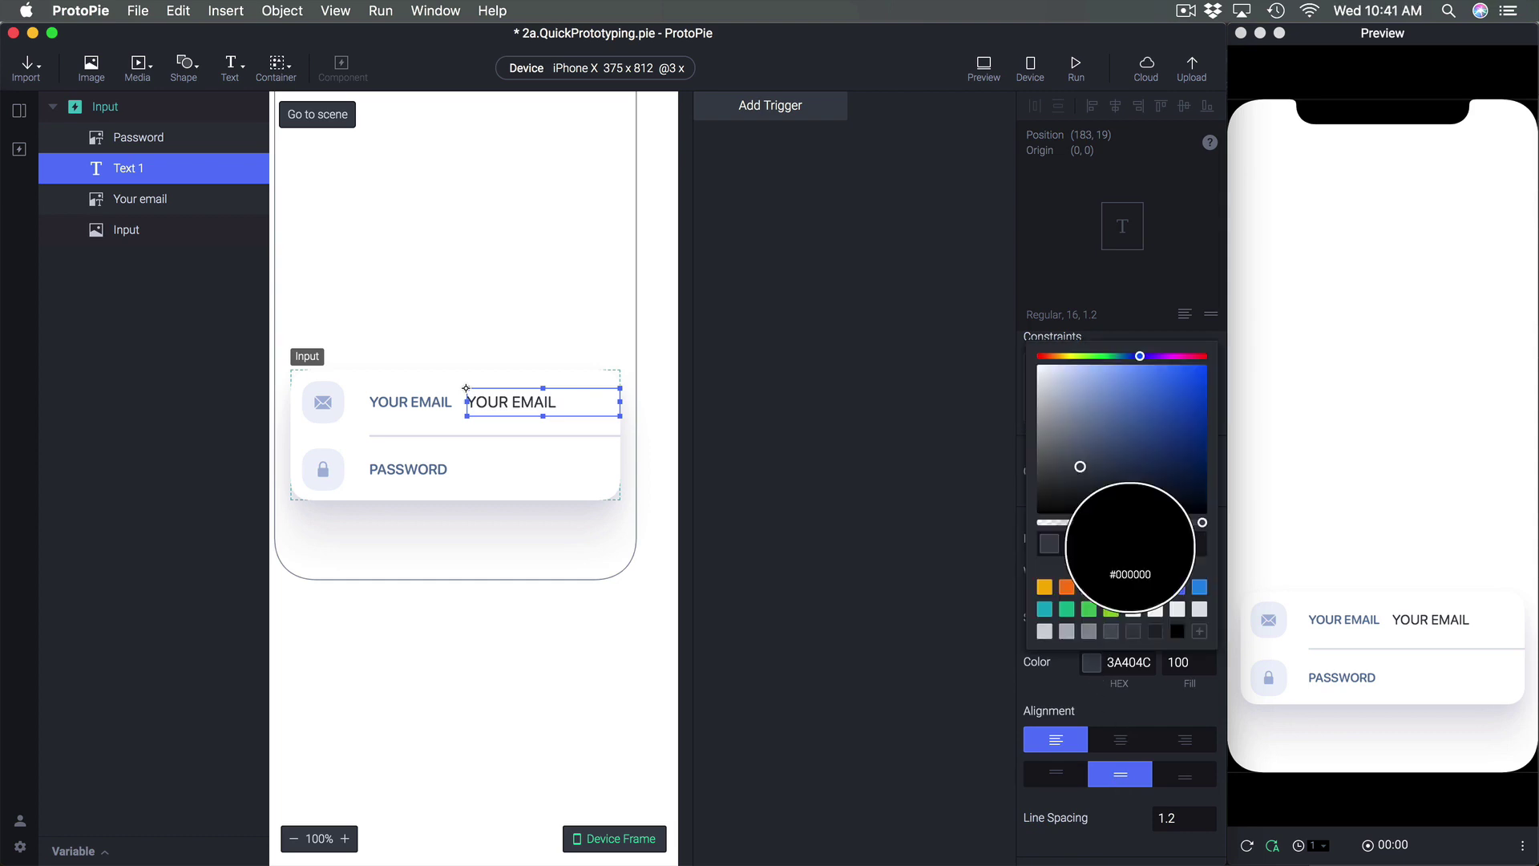
left_click(382, 404)
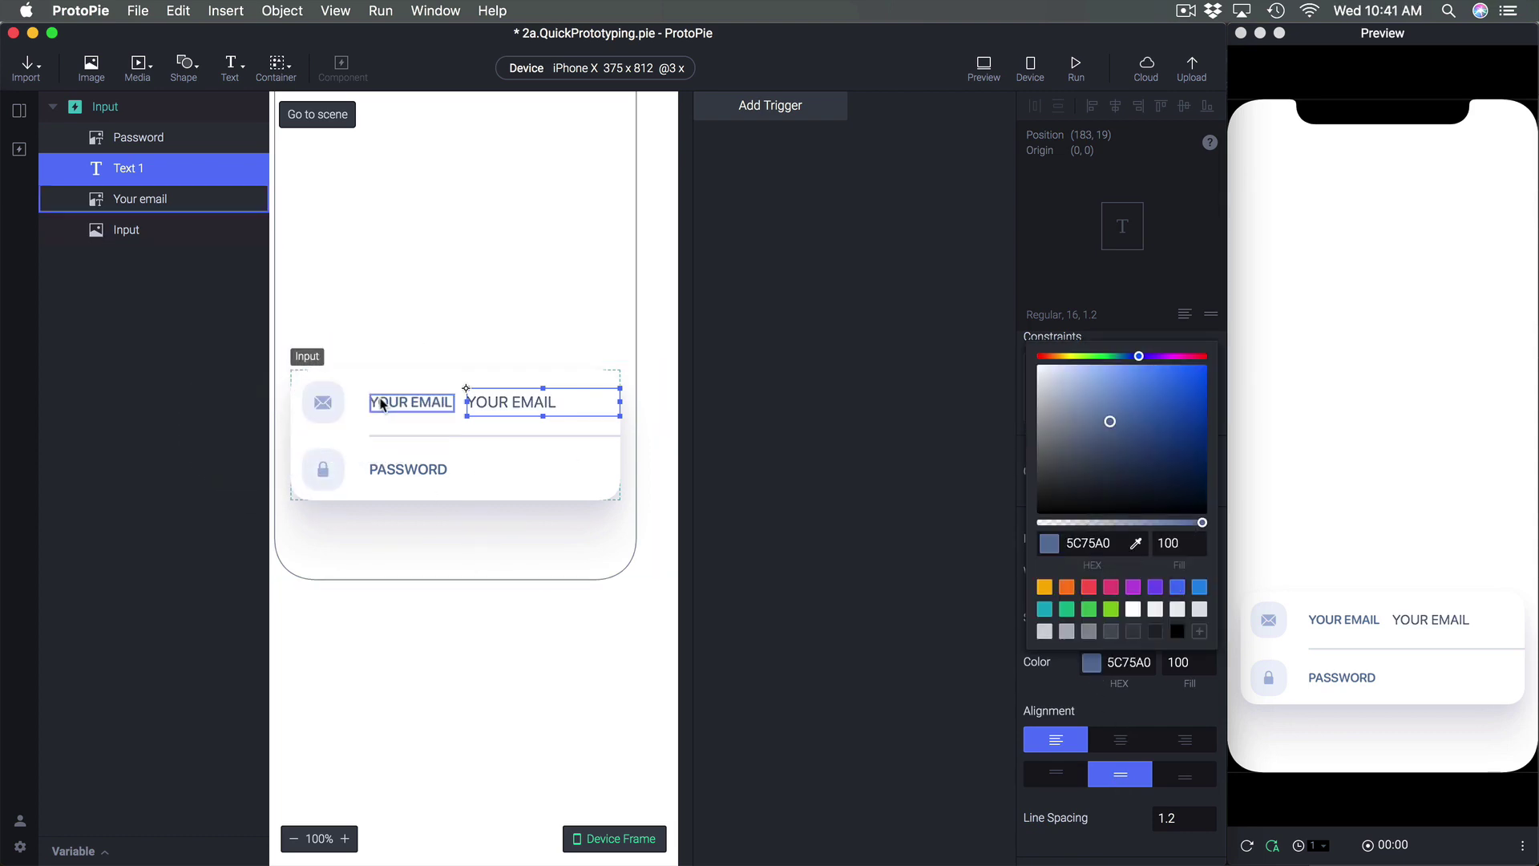
left_click(771, 496)
Set the new text layer's font size to 15 and its weight to Medium
double_click(1168, 619)
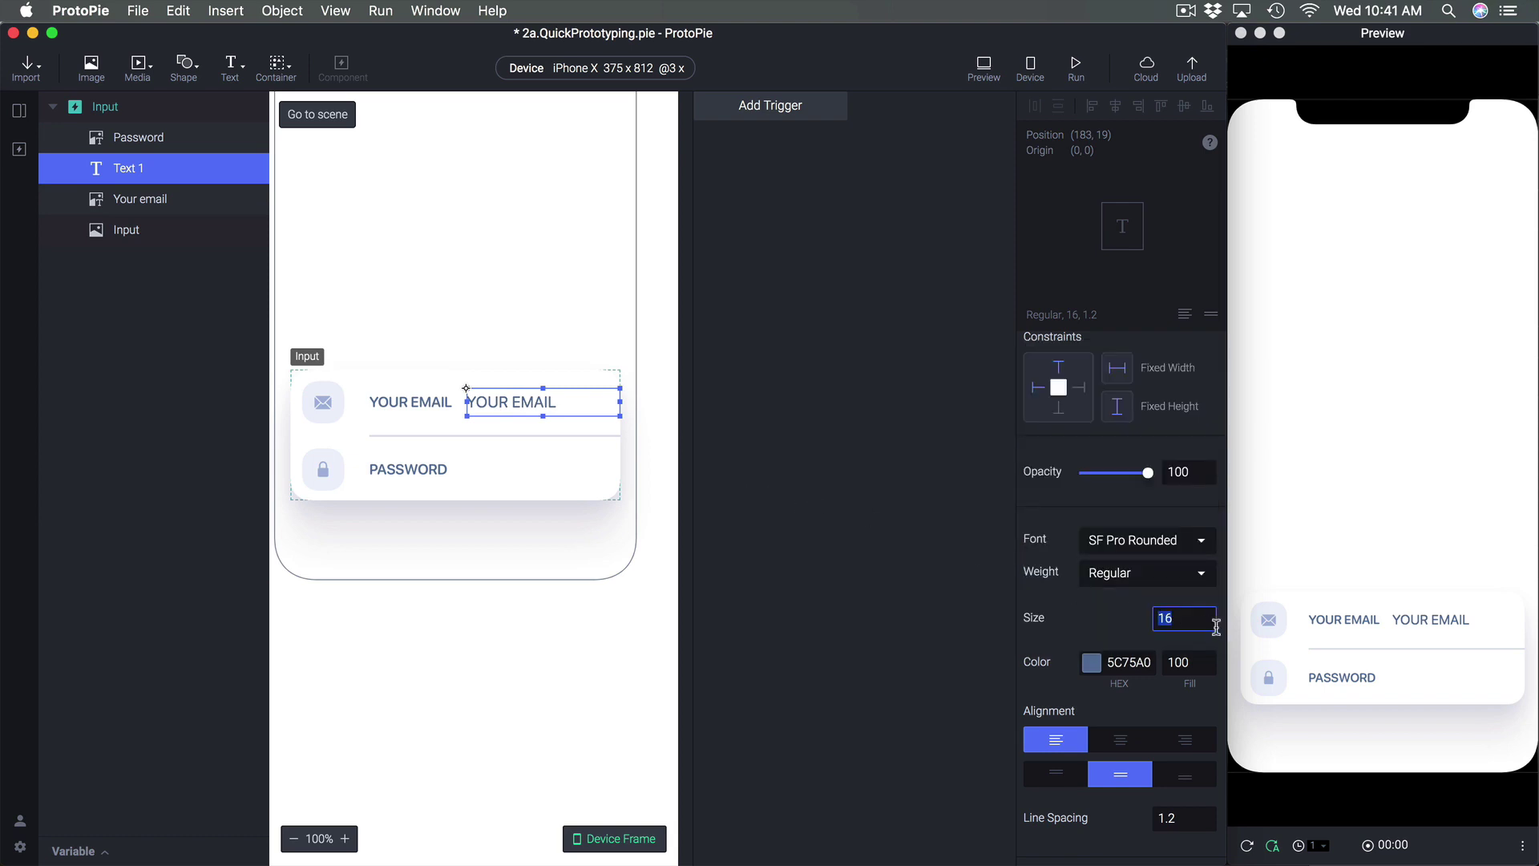
key("Down")
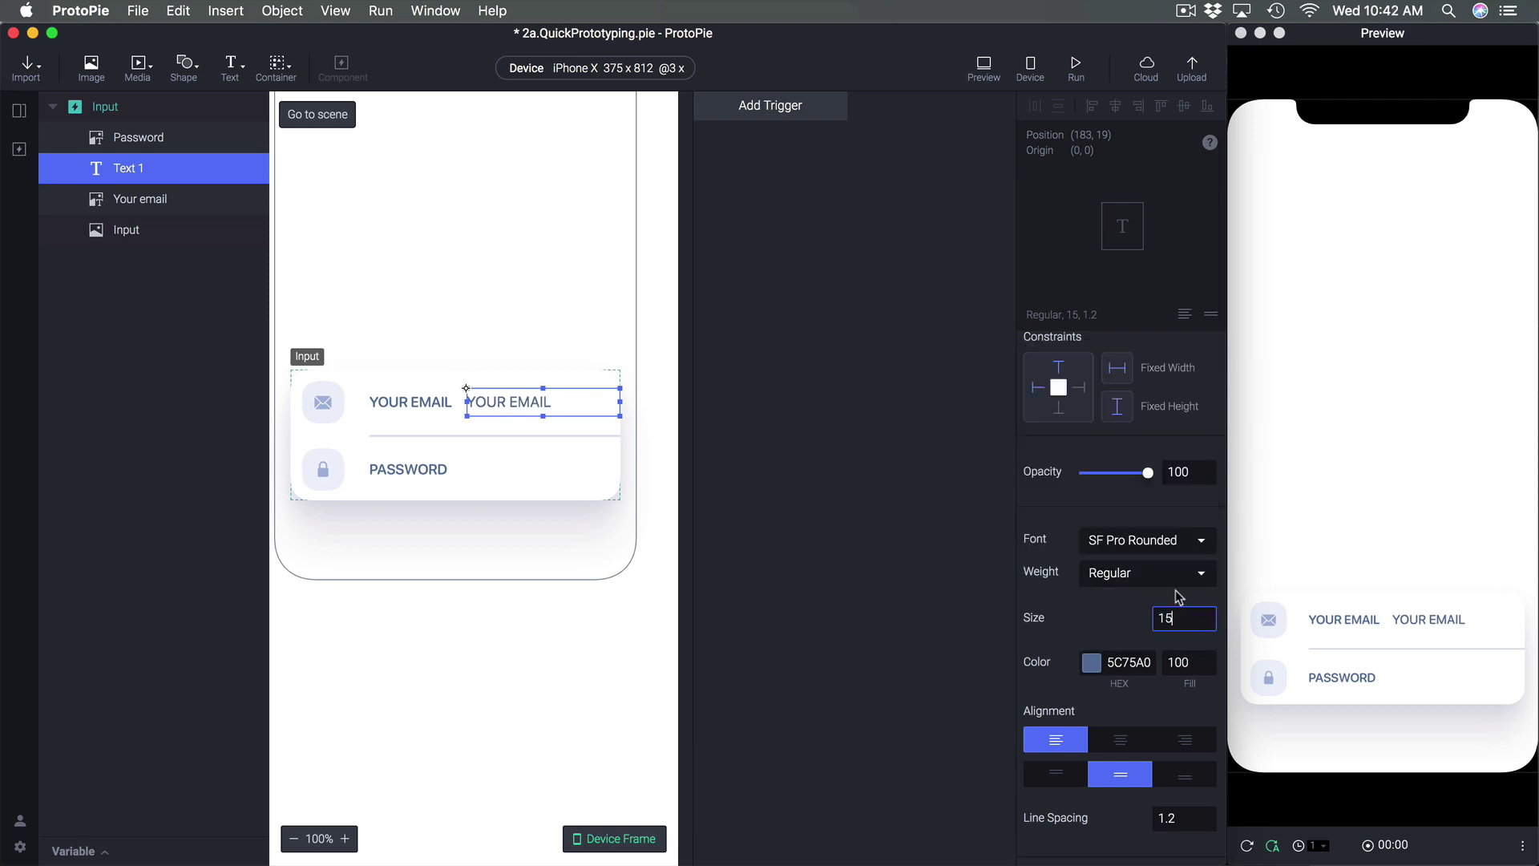
left_click(1150, 574)
left_click(1109, 636)
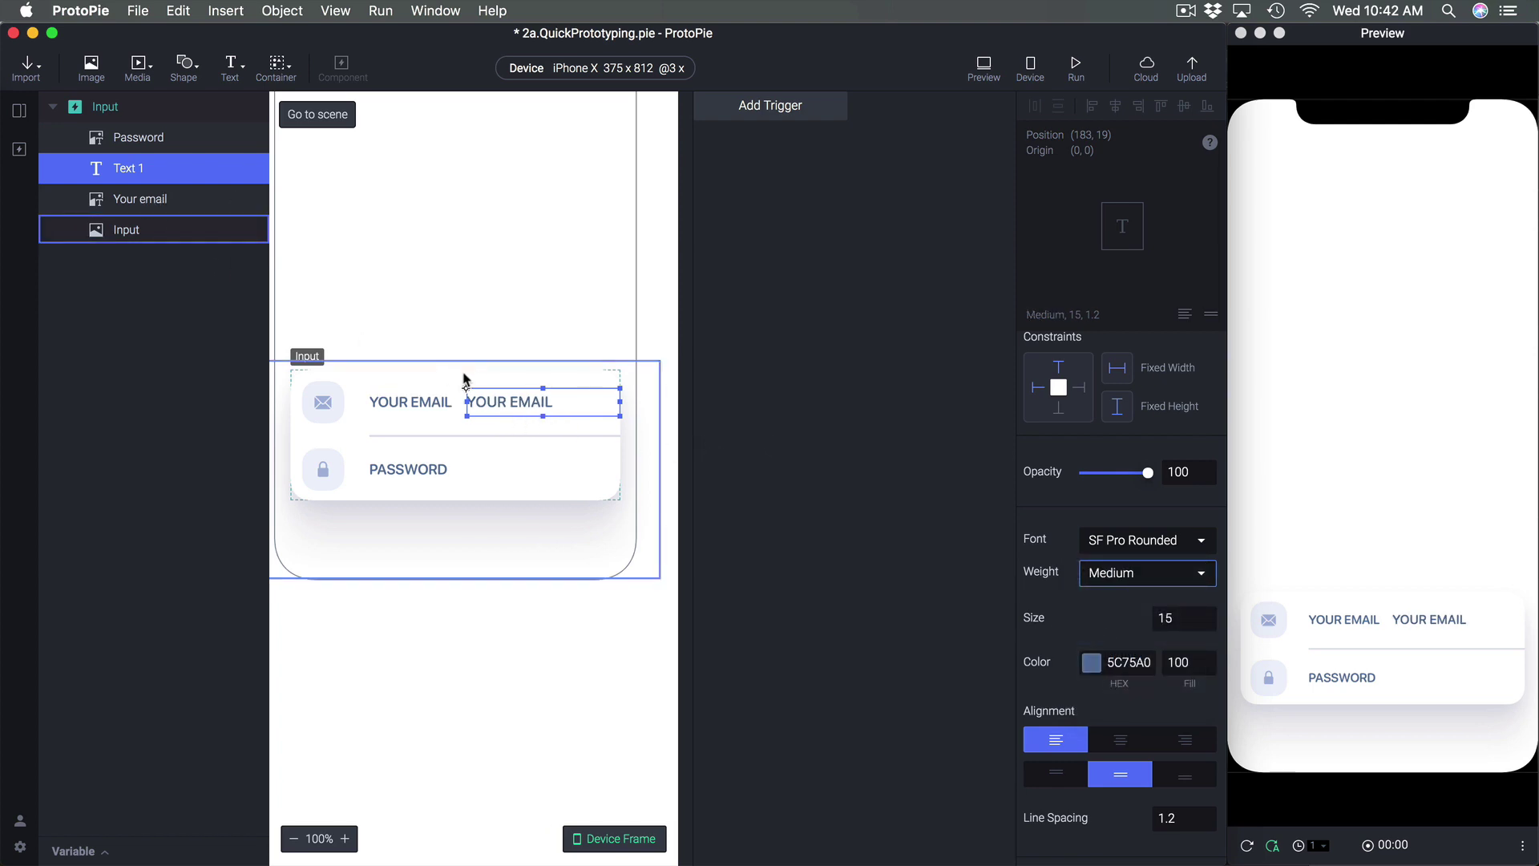
Align the new text layer over the original Your email label at (82, 19) and delete the original Your email layer
left_click_drag(502, 403, 406, 408)
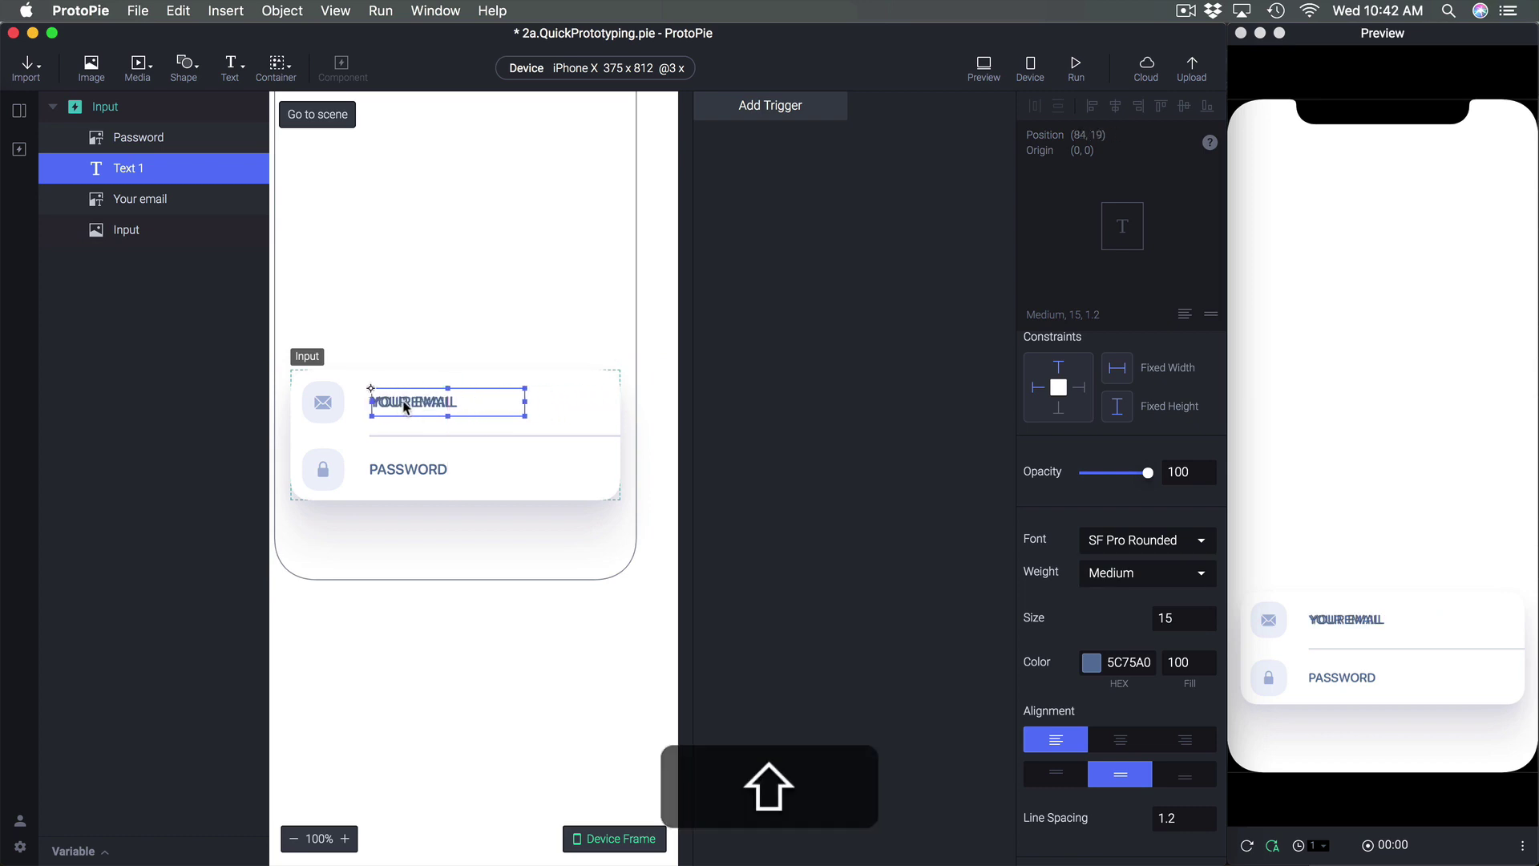
key("Left")
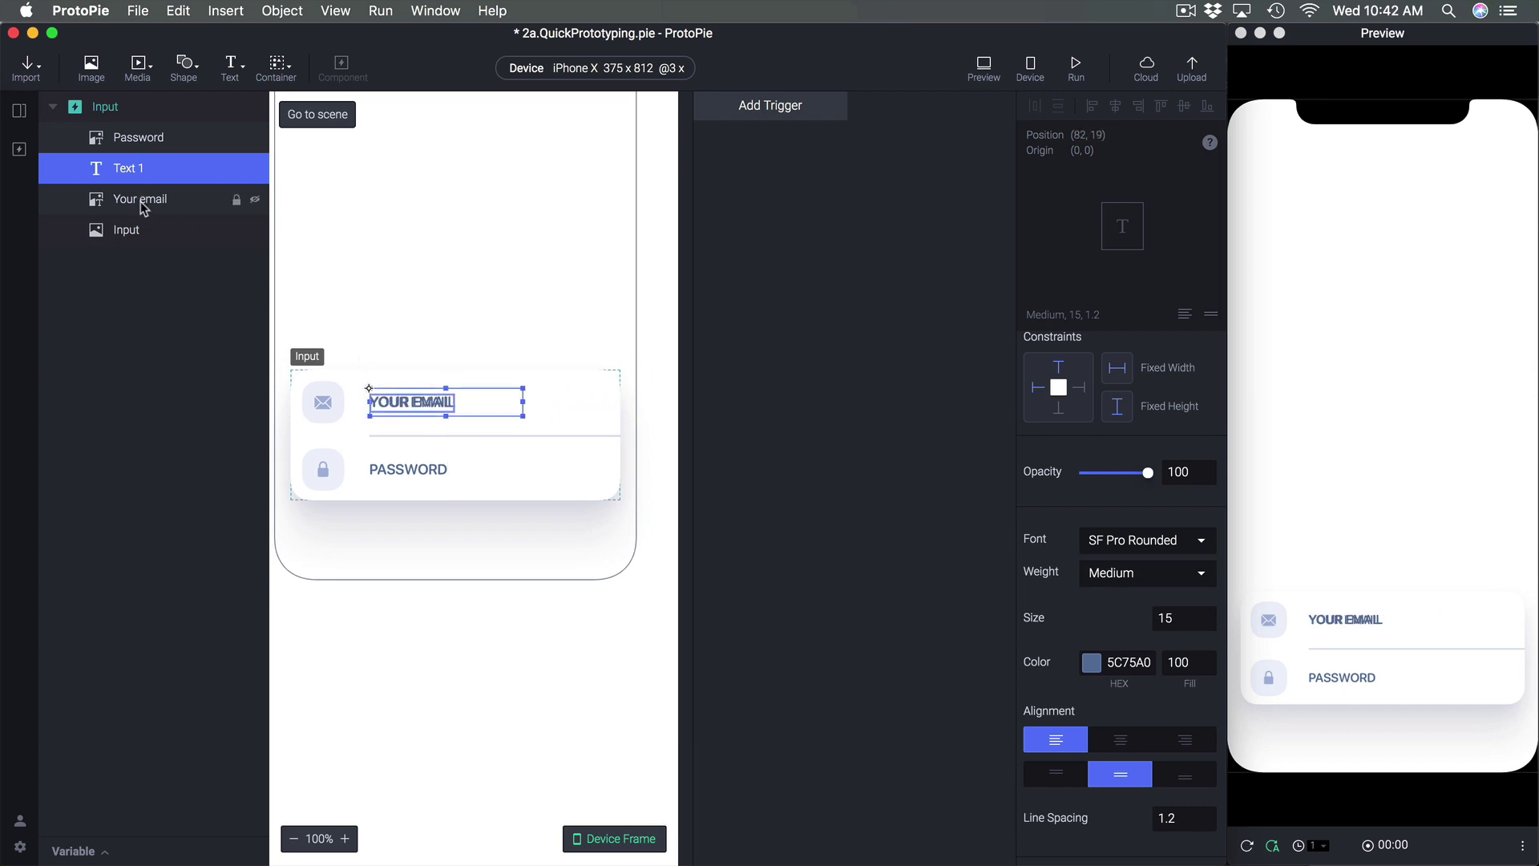
left_click(178, 210)
key("BackSpace")
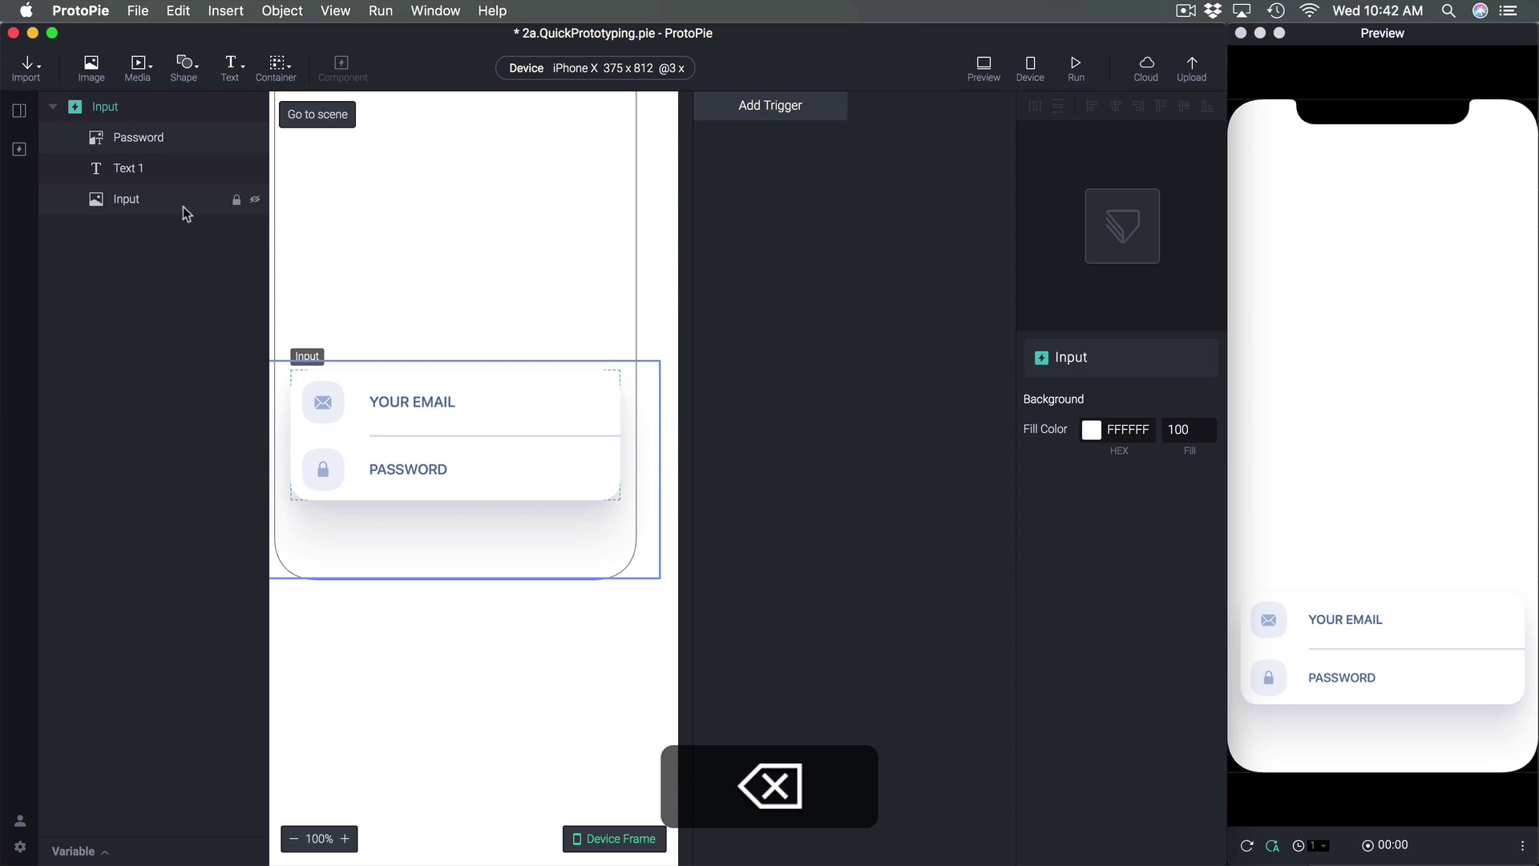
left_click(405, 411, "super")
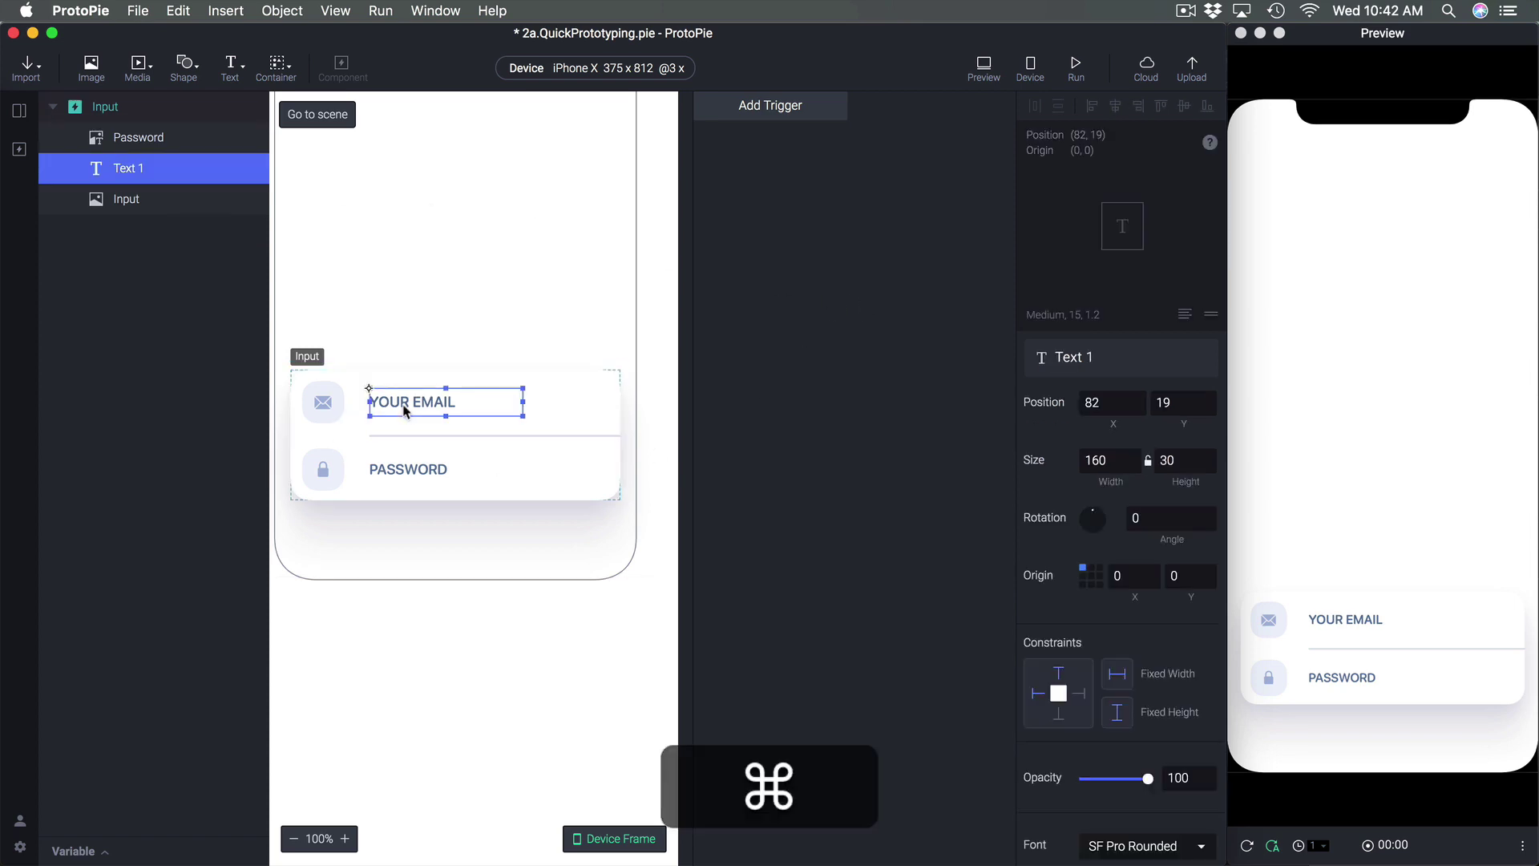
left_click(453, 409)
In the Login scene, override the Input 1 component's YOUR EMAIL text with YOUR USERNAME
left_click(22, 115)
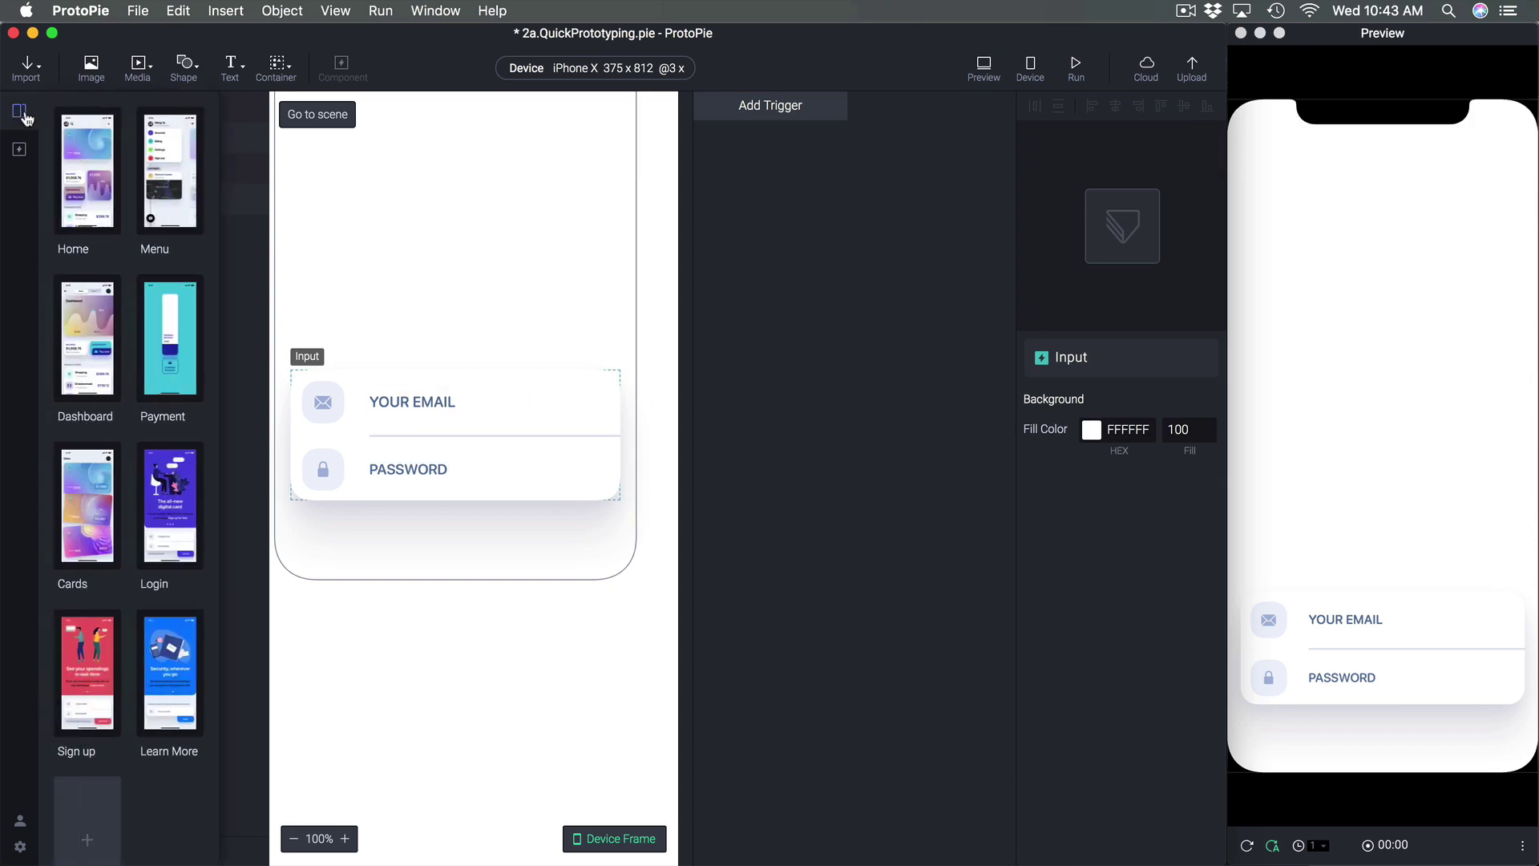
left_click(150, 510)
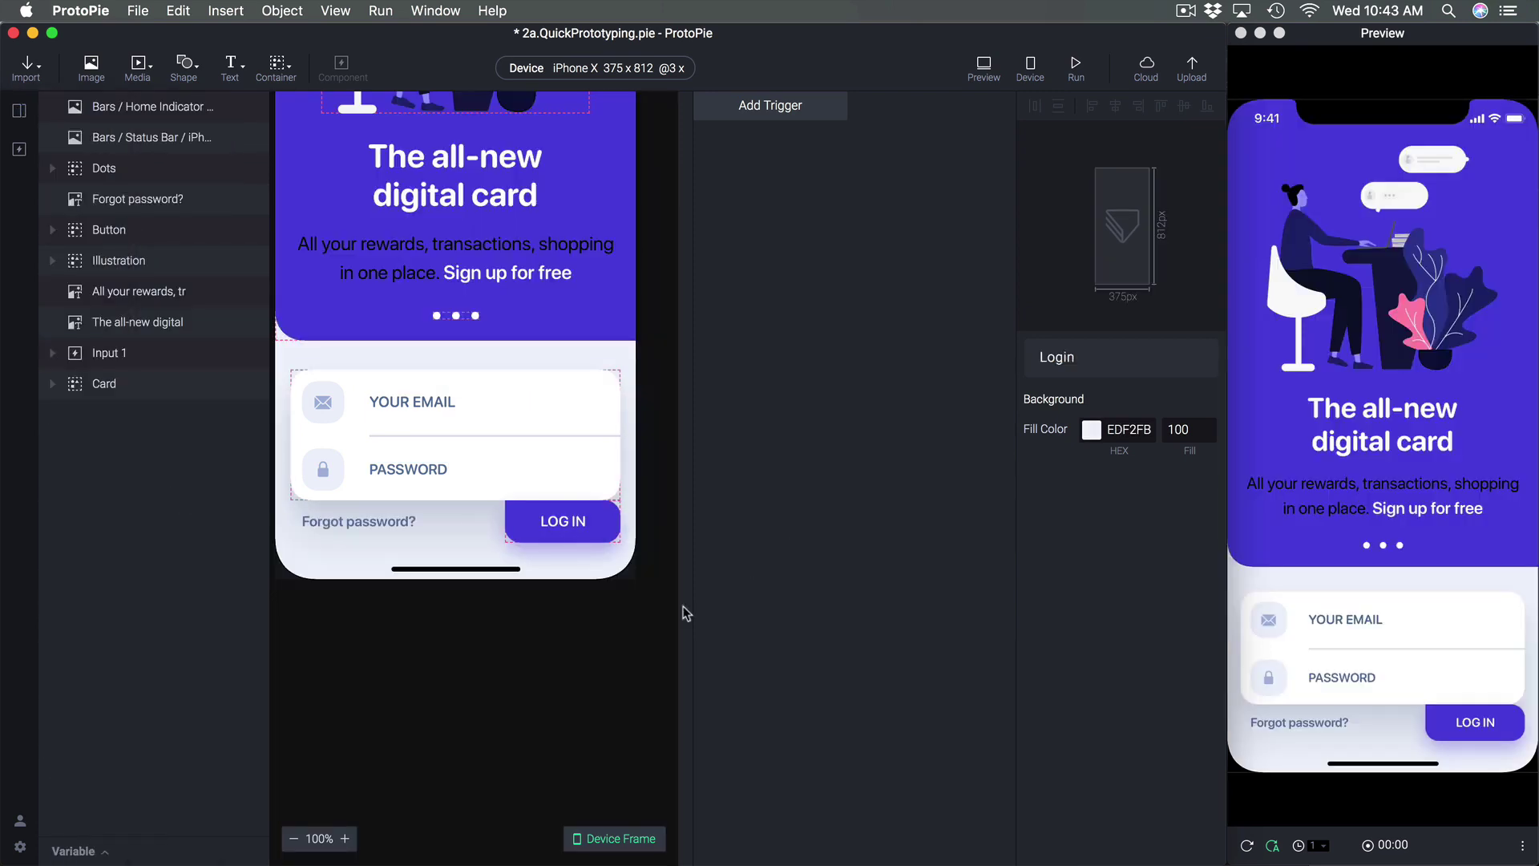
left_click(417, 408, "super")
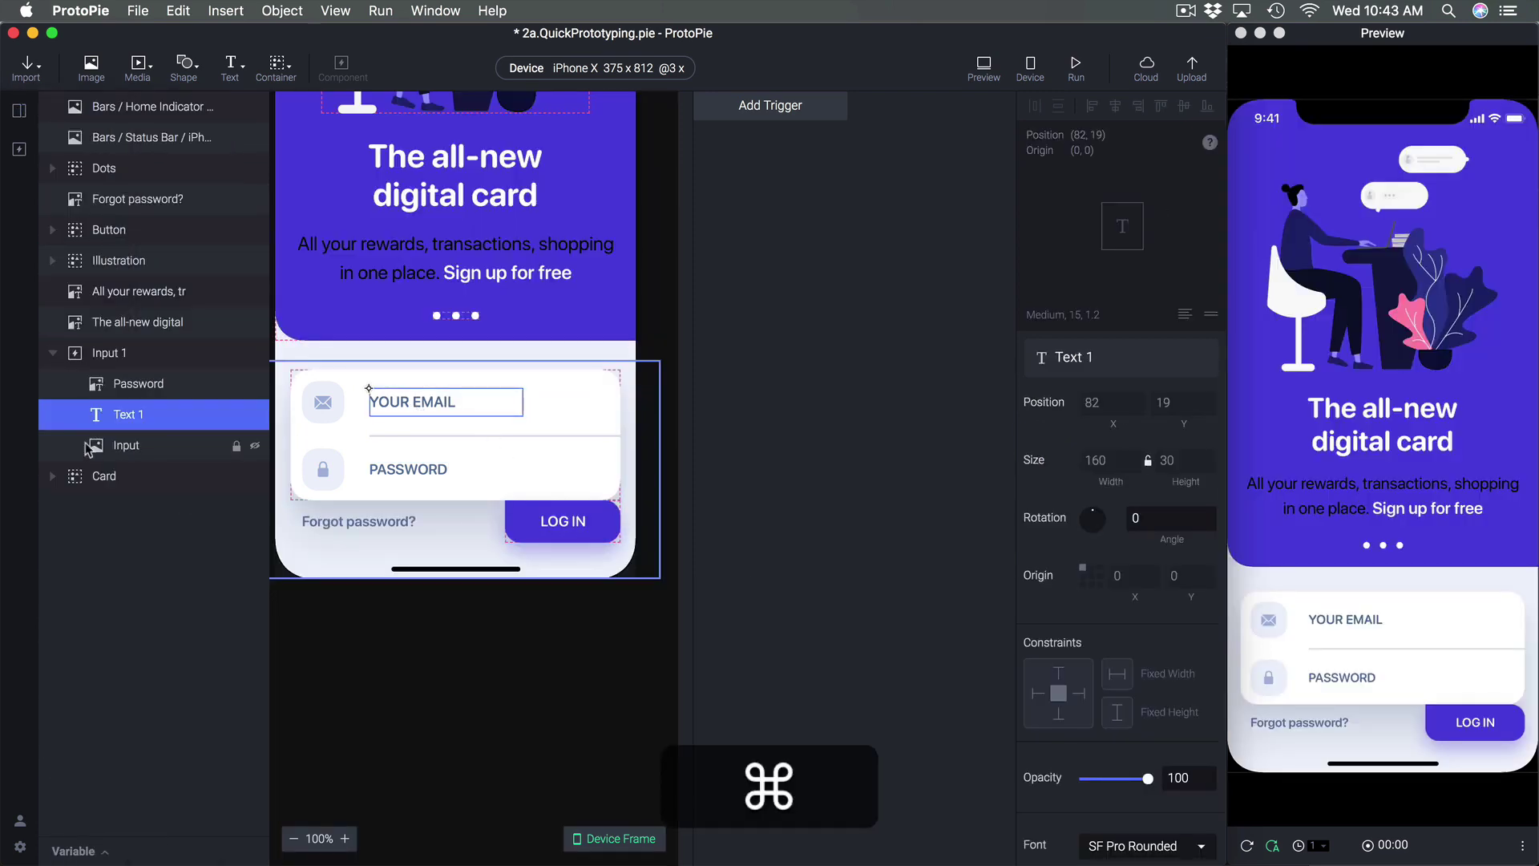
double_click(453, 405)
left_click_drag(413, 401, 510, 401)
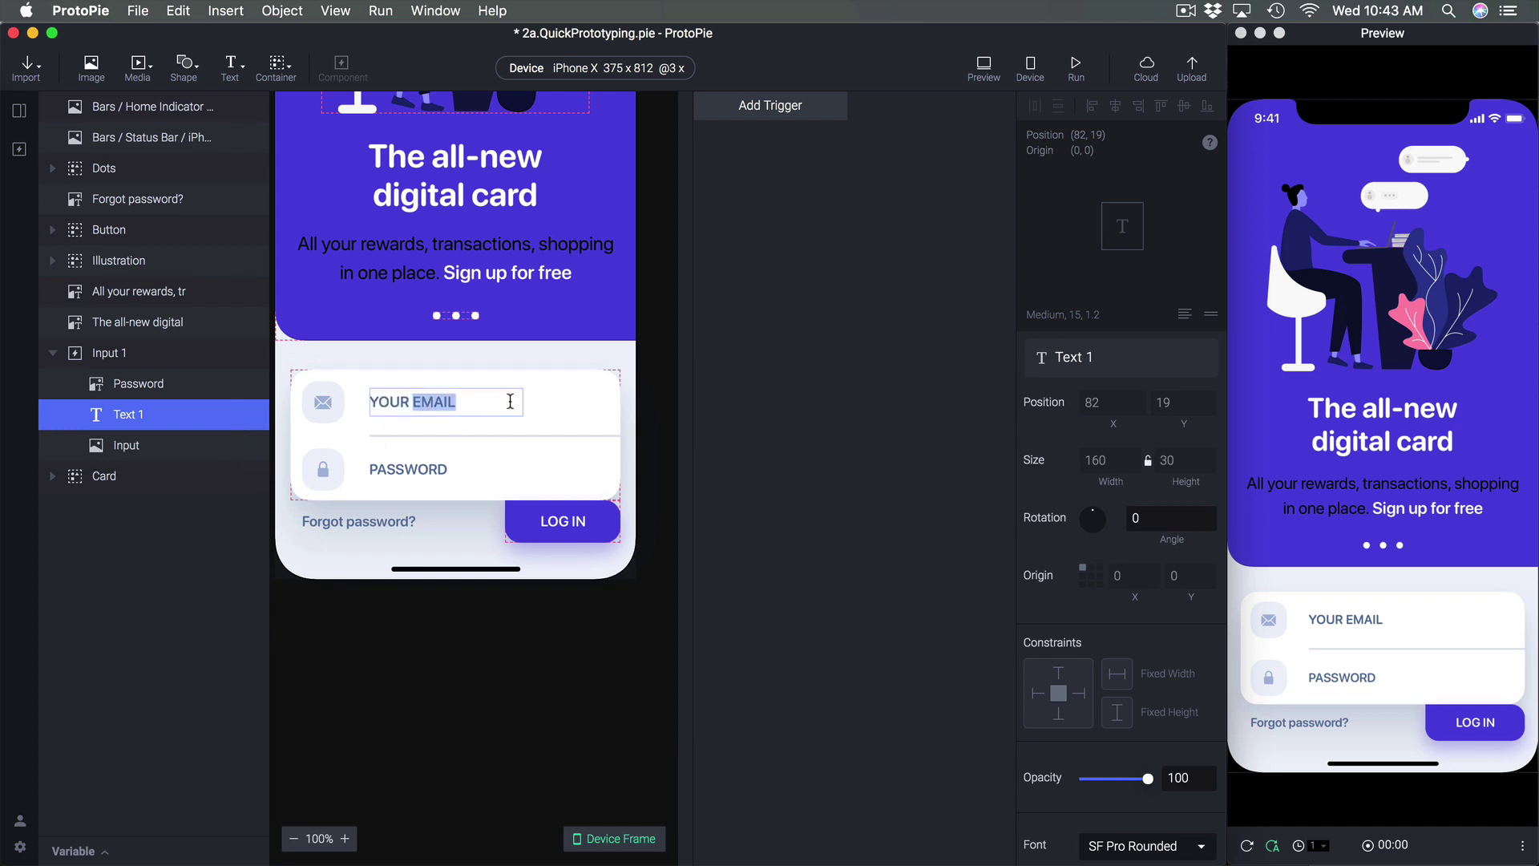
left_click(479, 403)
double_click(464, 401)
type("UE")
key("BackSpace")
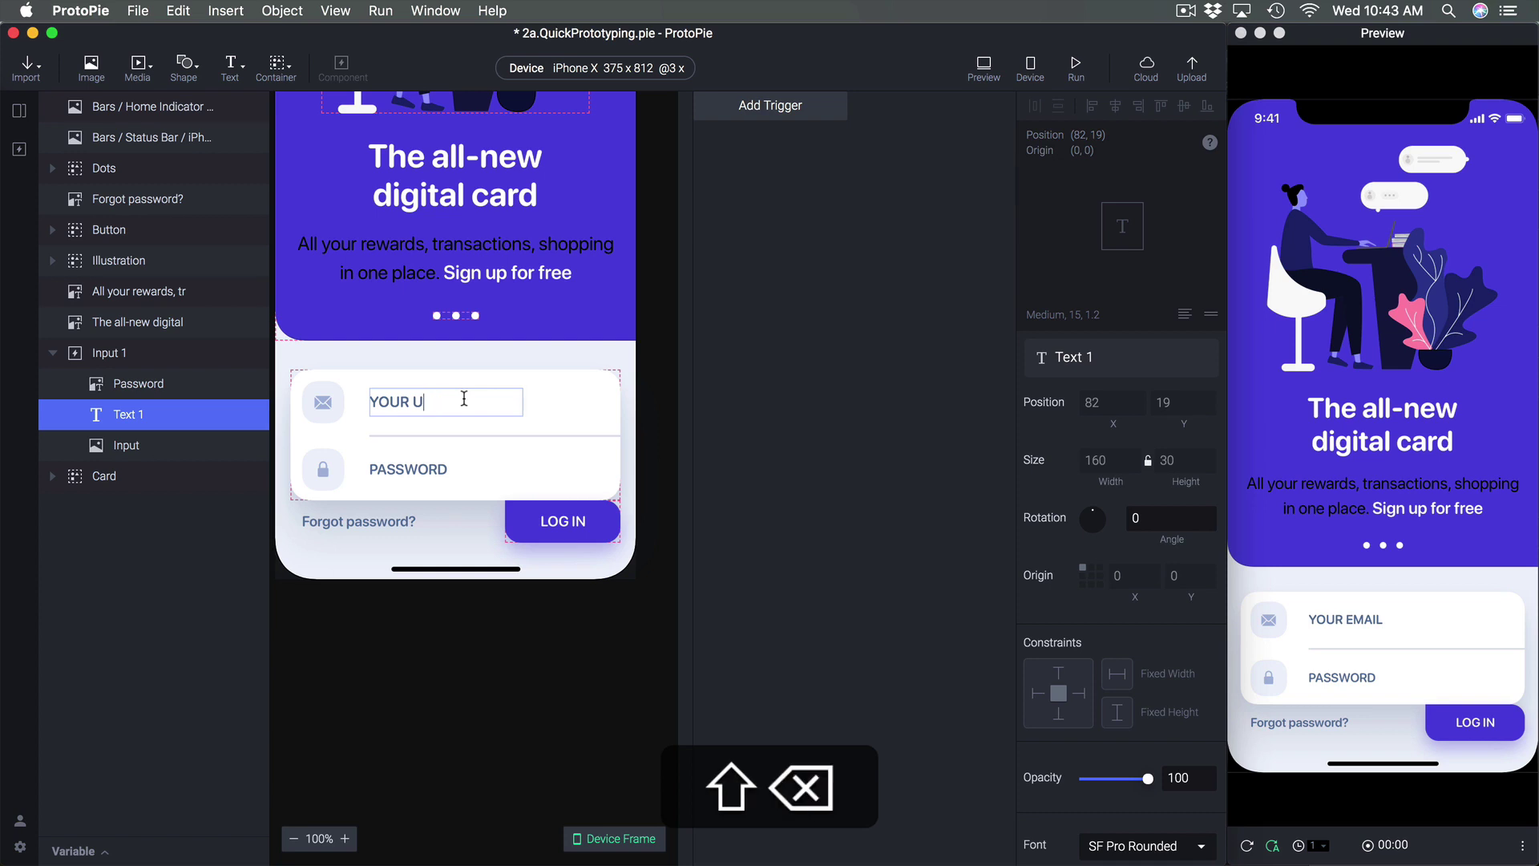
type("SERNAME")
left_click(732, 433)
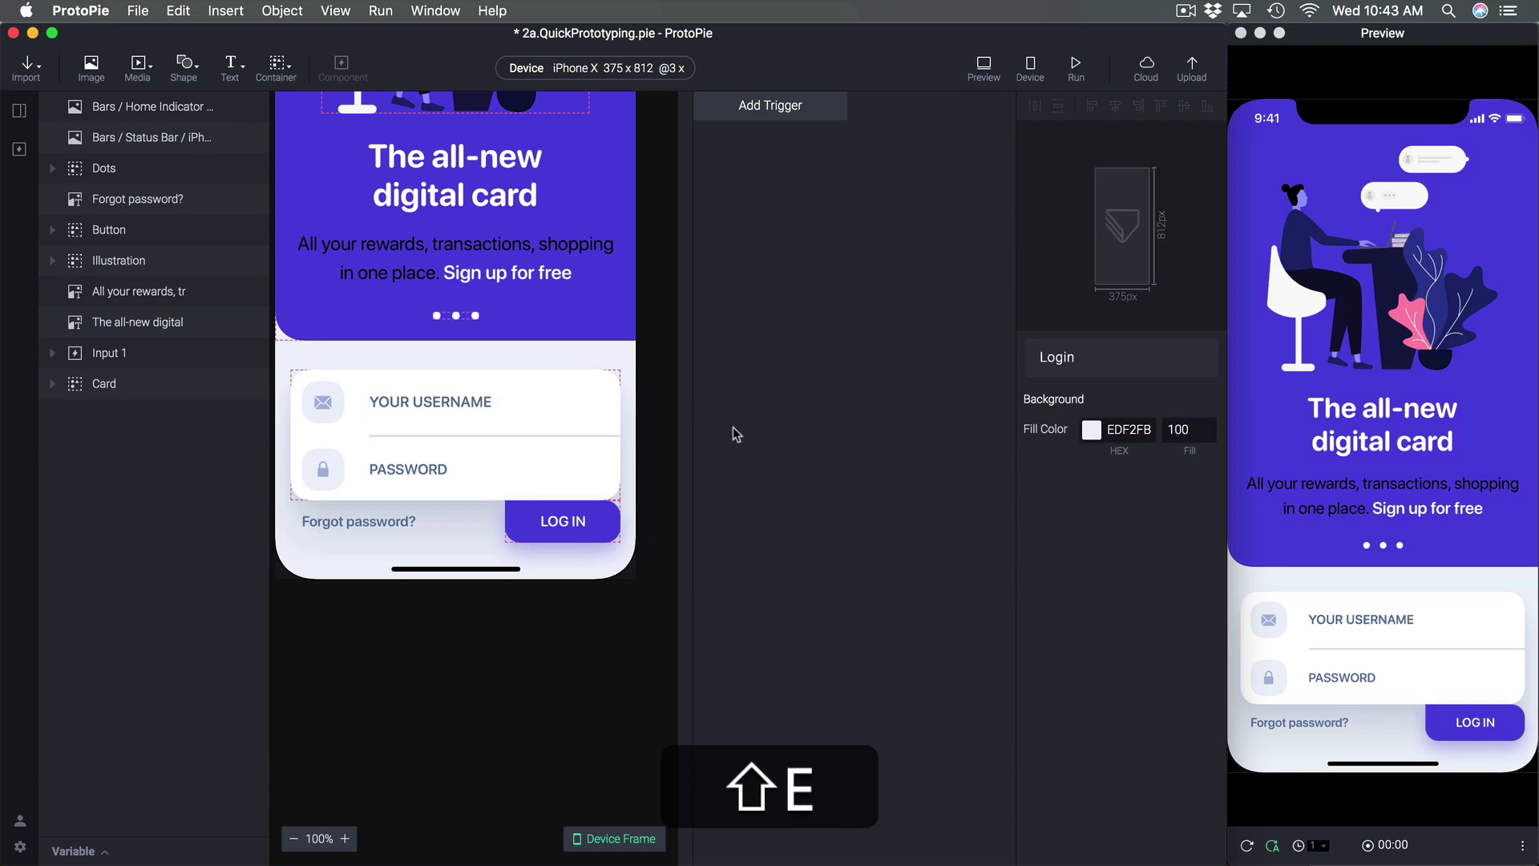
Check the email text in the Input master and in the Sign up scene's instance, and save the file
double_click(421, 403)
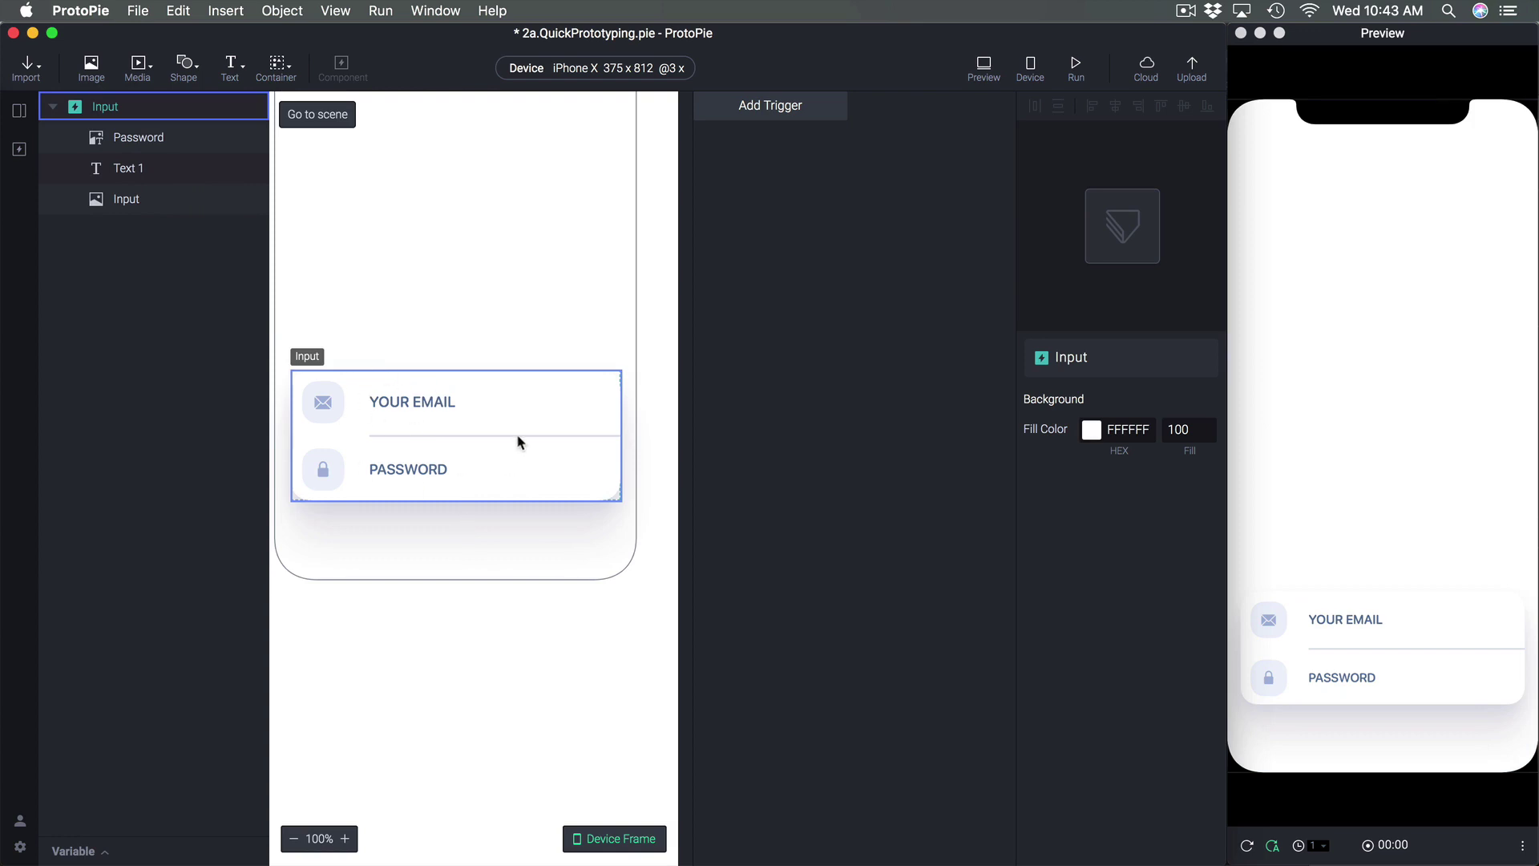
left_click(19, 112)
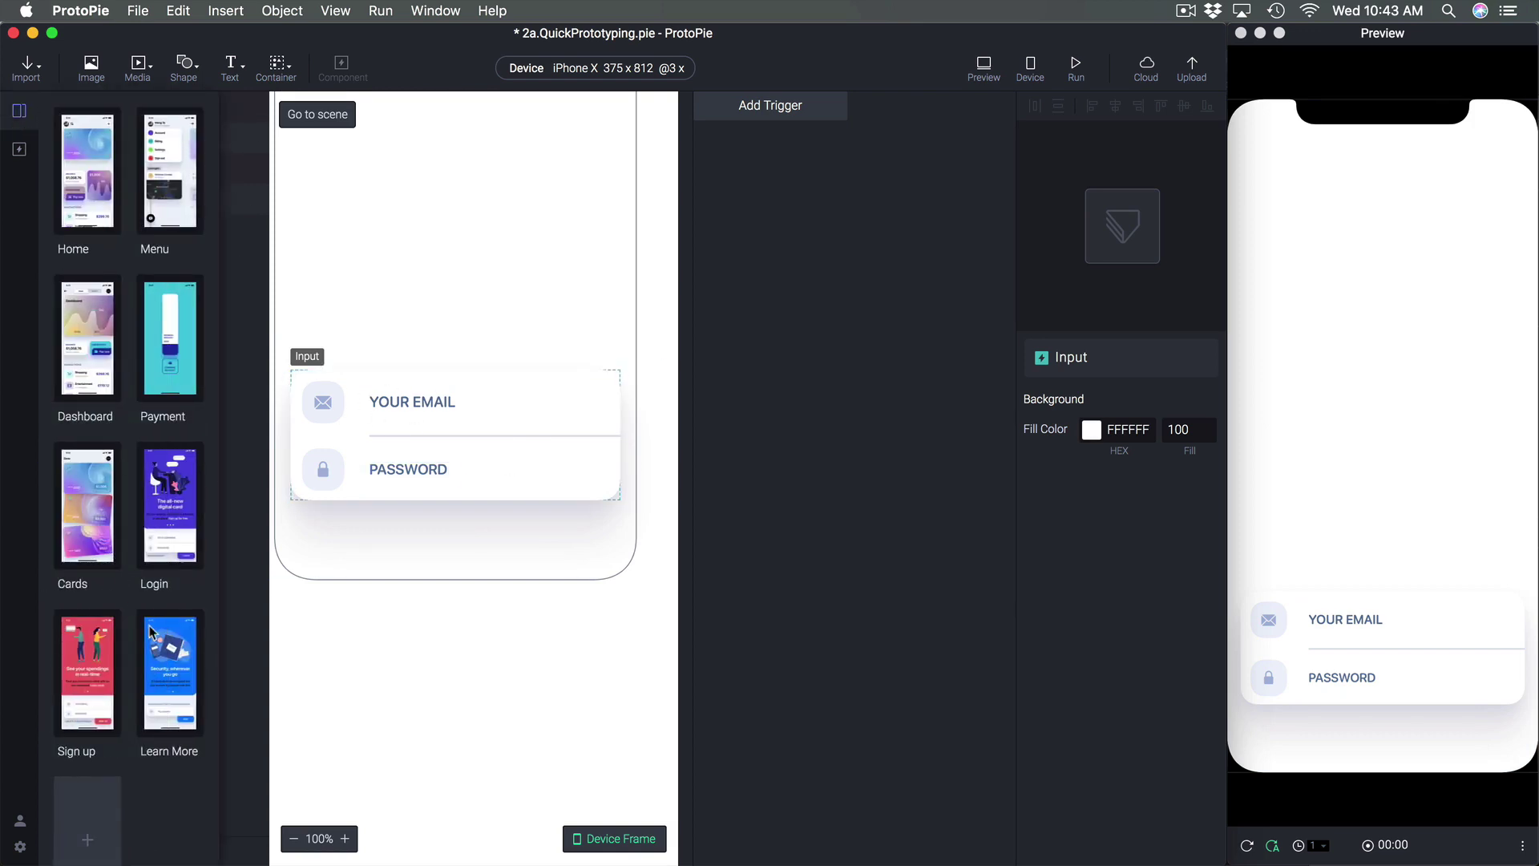
left_click(120, 676)
left_click(439, 414, "super")
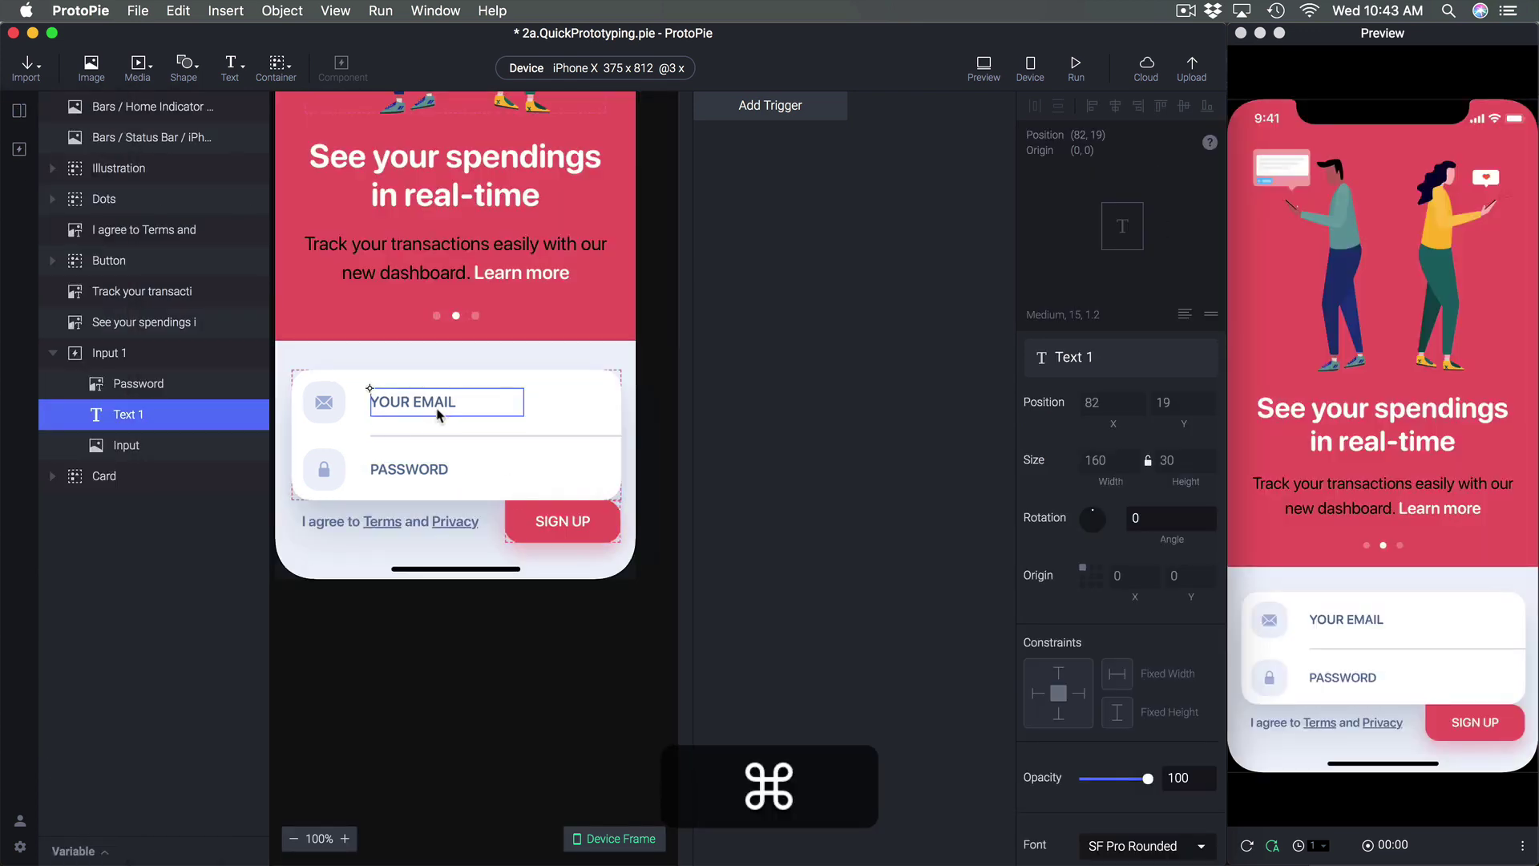
key("super+s")
left_click(521, 632)
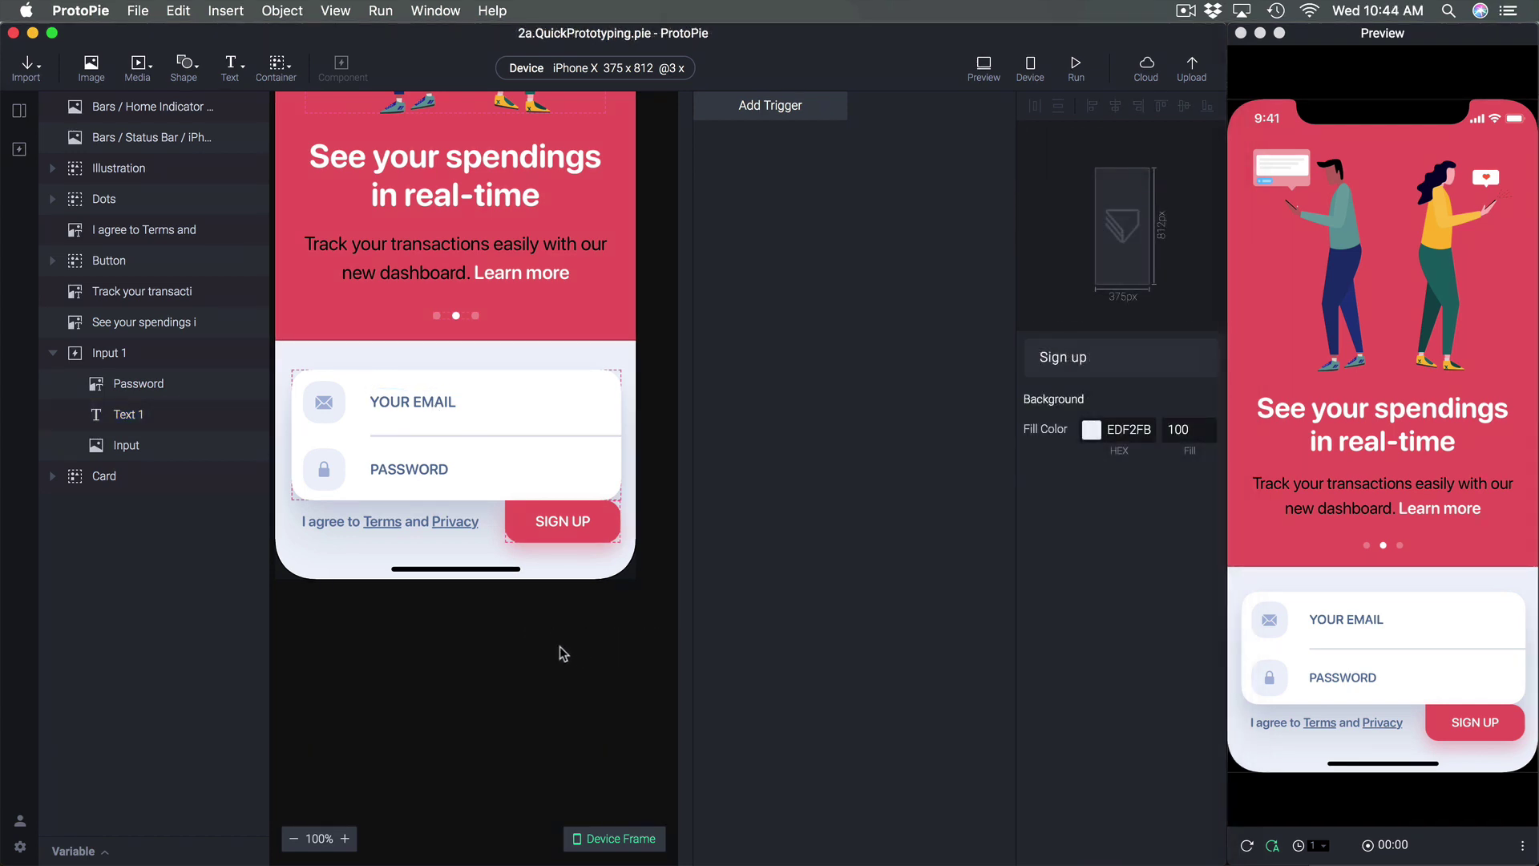
Open the Input component's master from the list of components
left_click(19, 149)
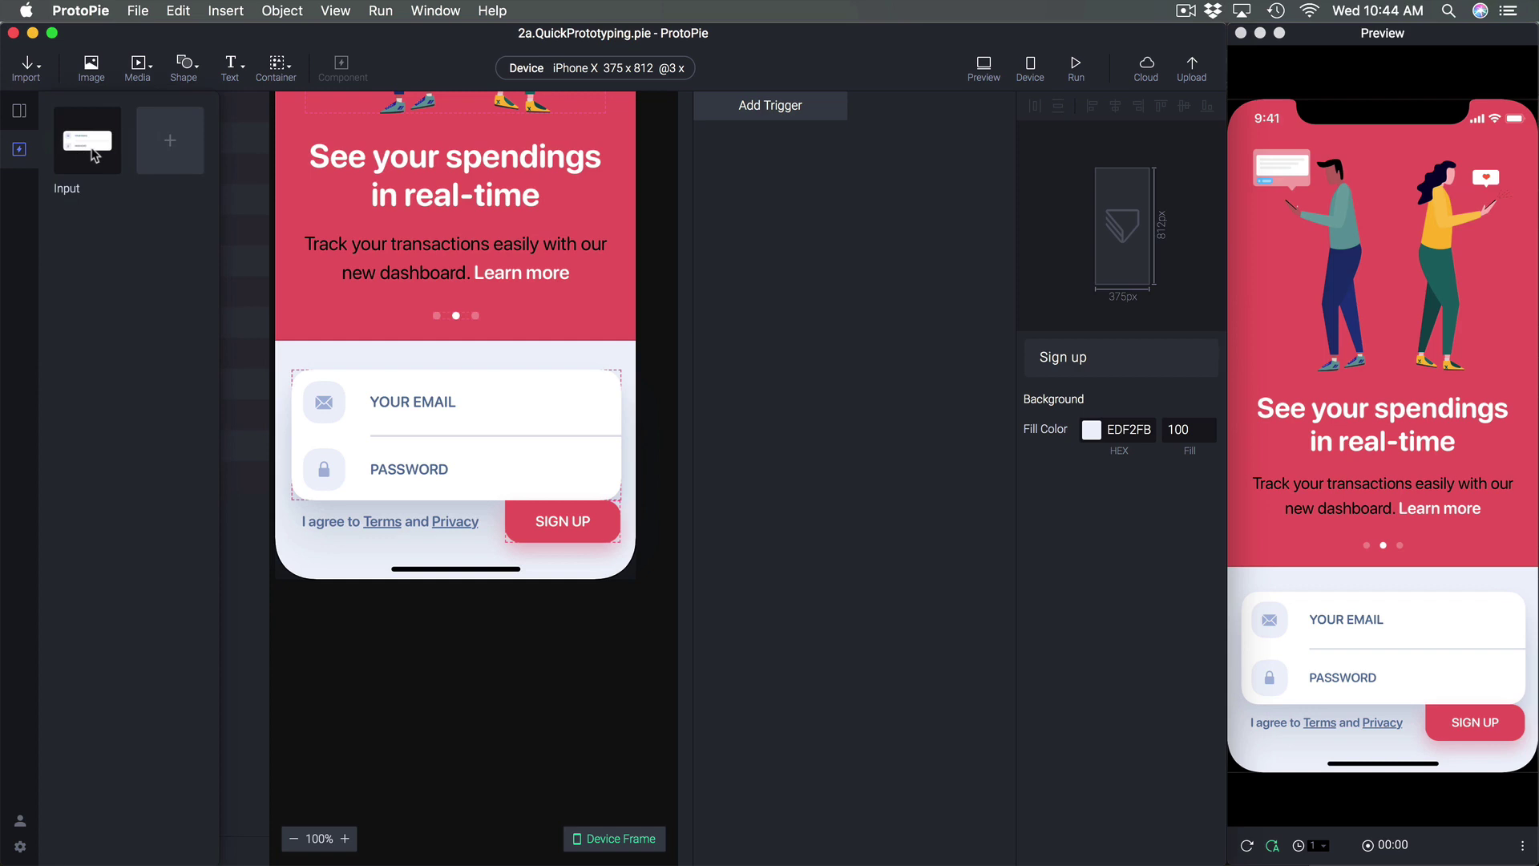
double_click(94, 154)
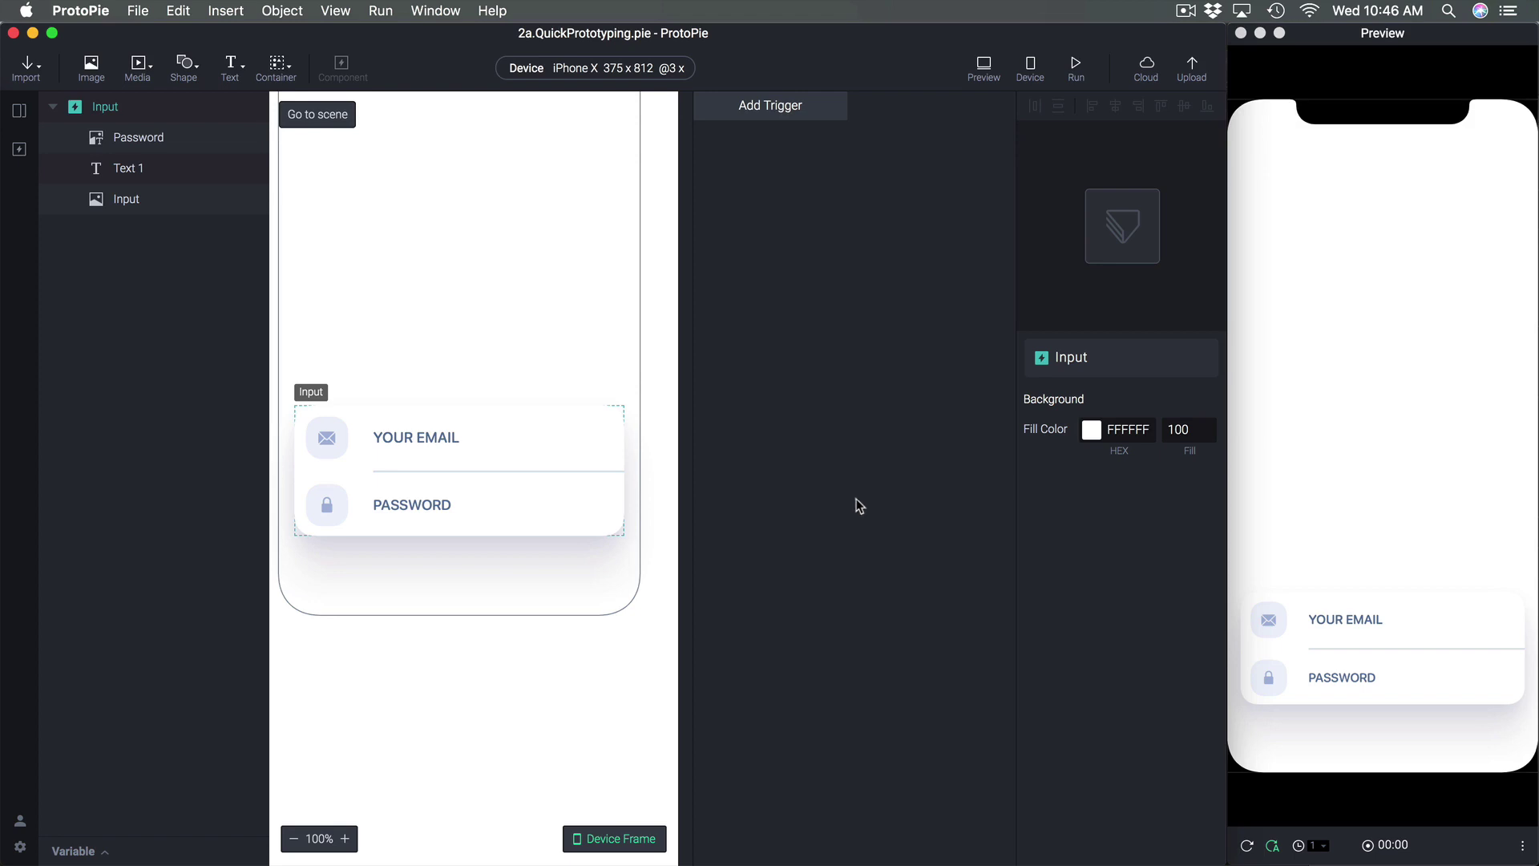
Open the Home scene and add a Tap trigger to the Avatar layer
left_click(21, 111)
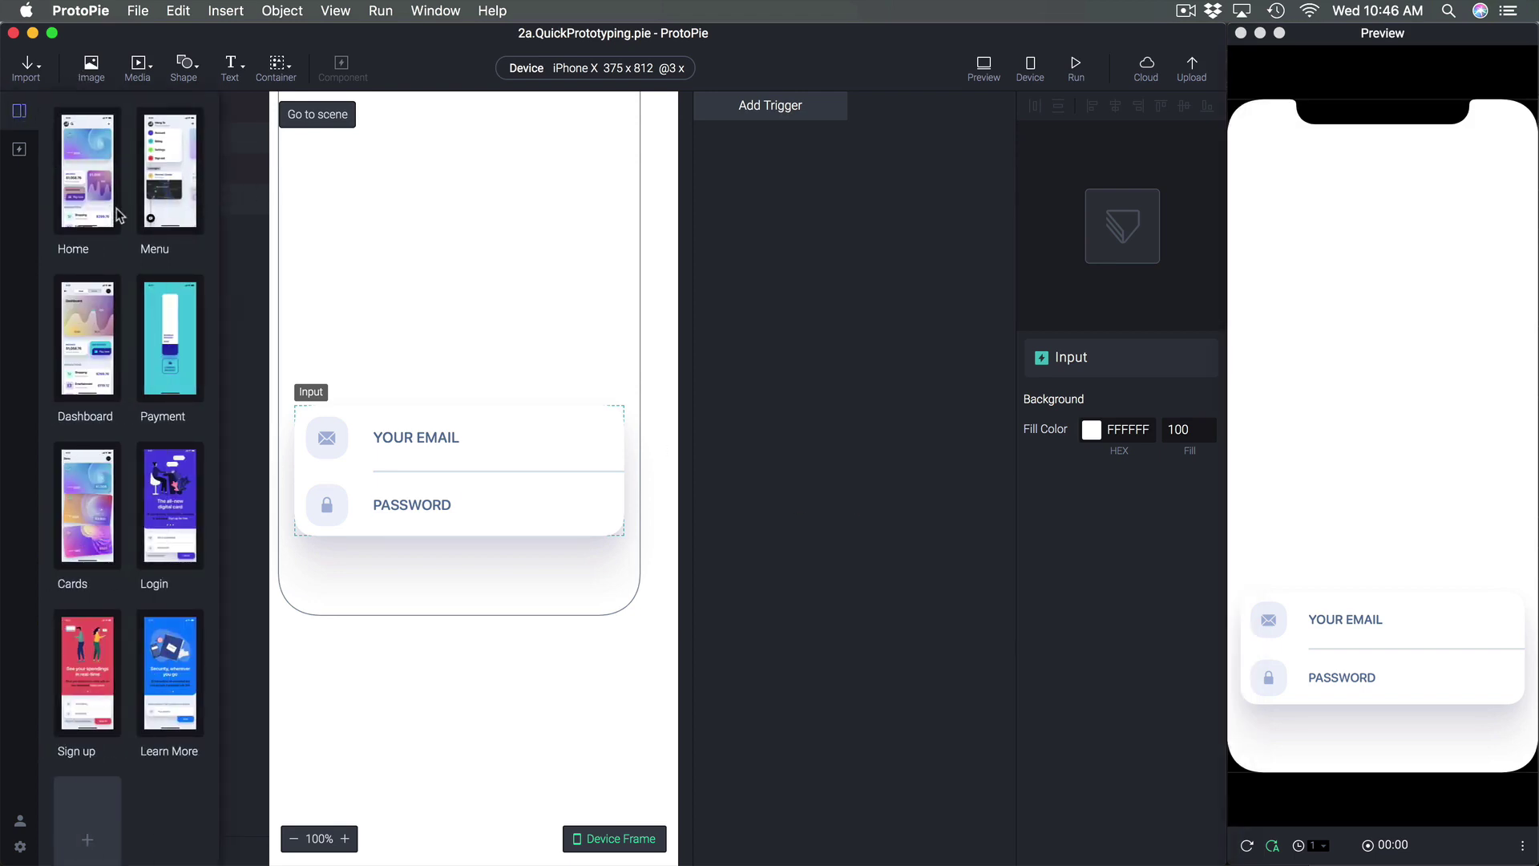
double_click(102, 210)
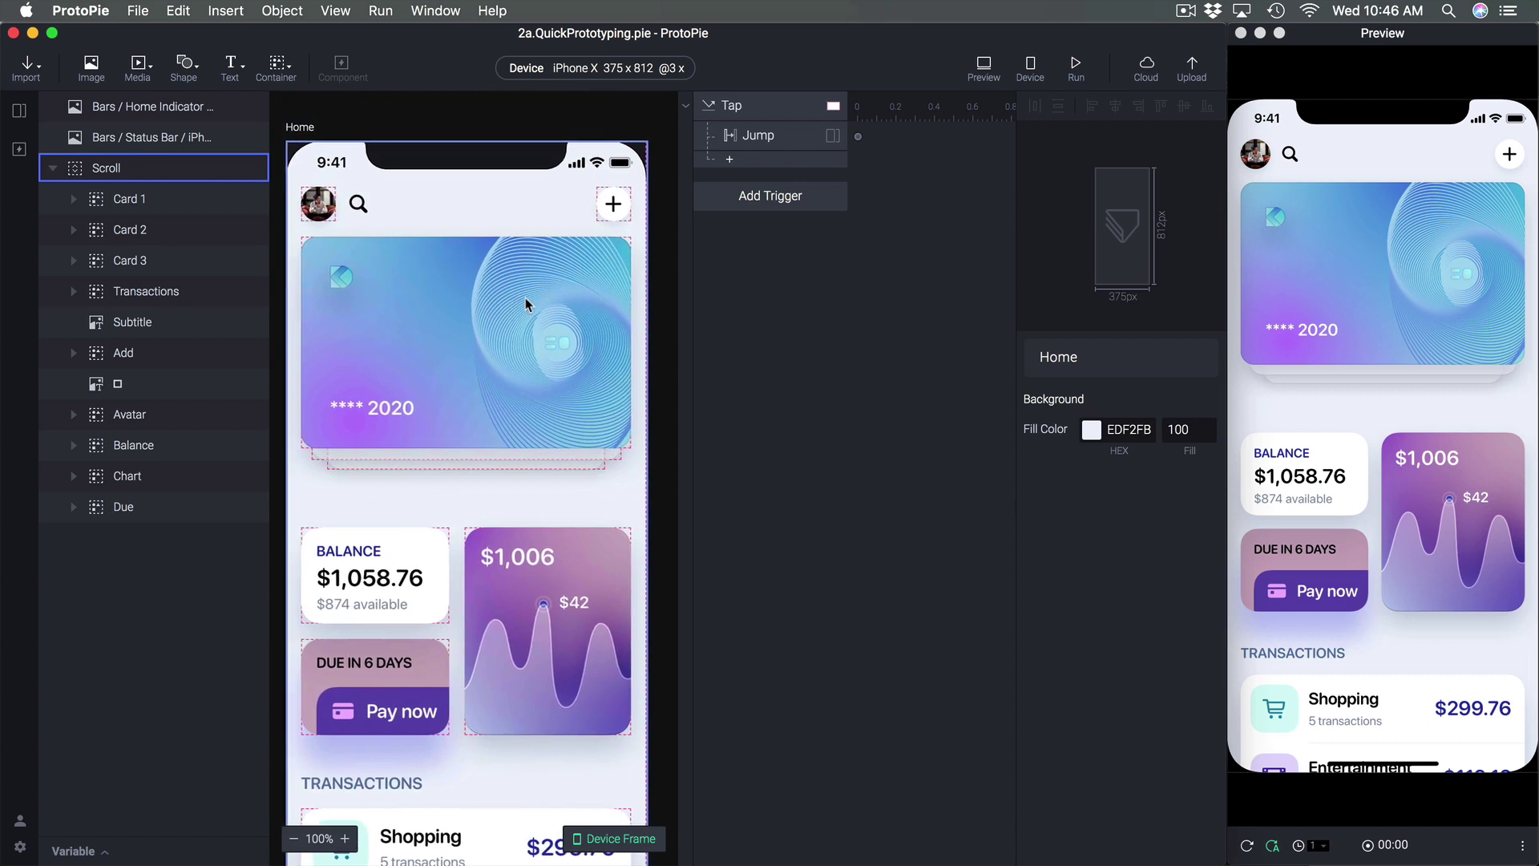
left_click(663, 321)
left_click(631, 487)
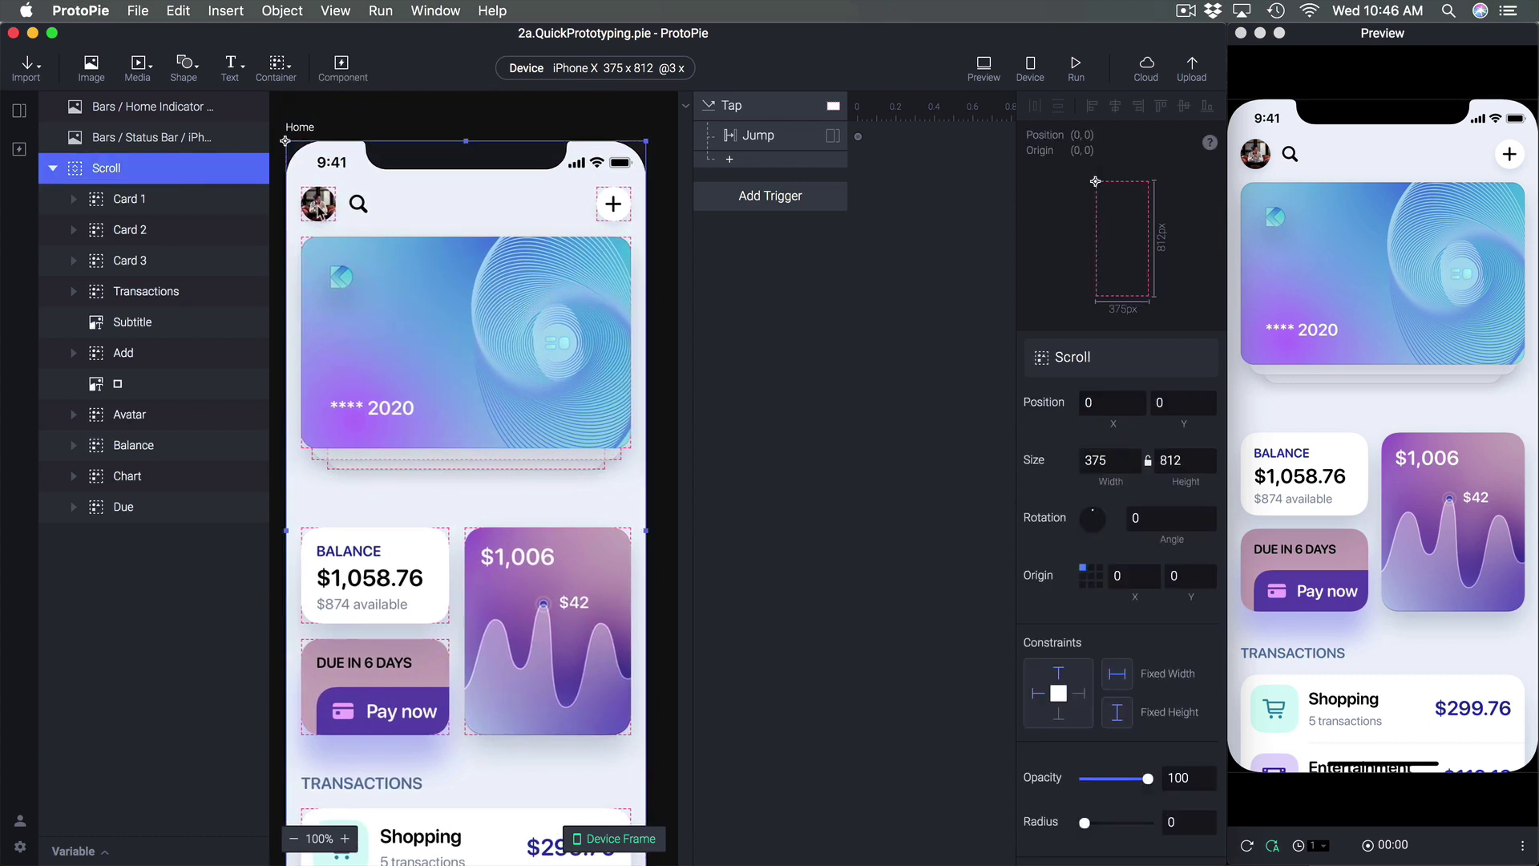
left_click(120, 418)
left_click(818, 196)
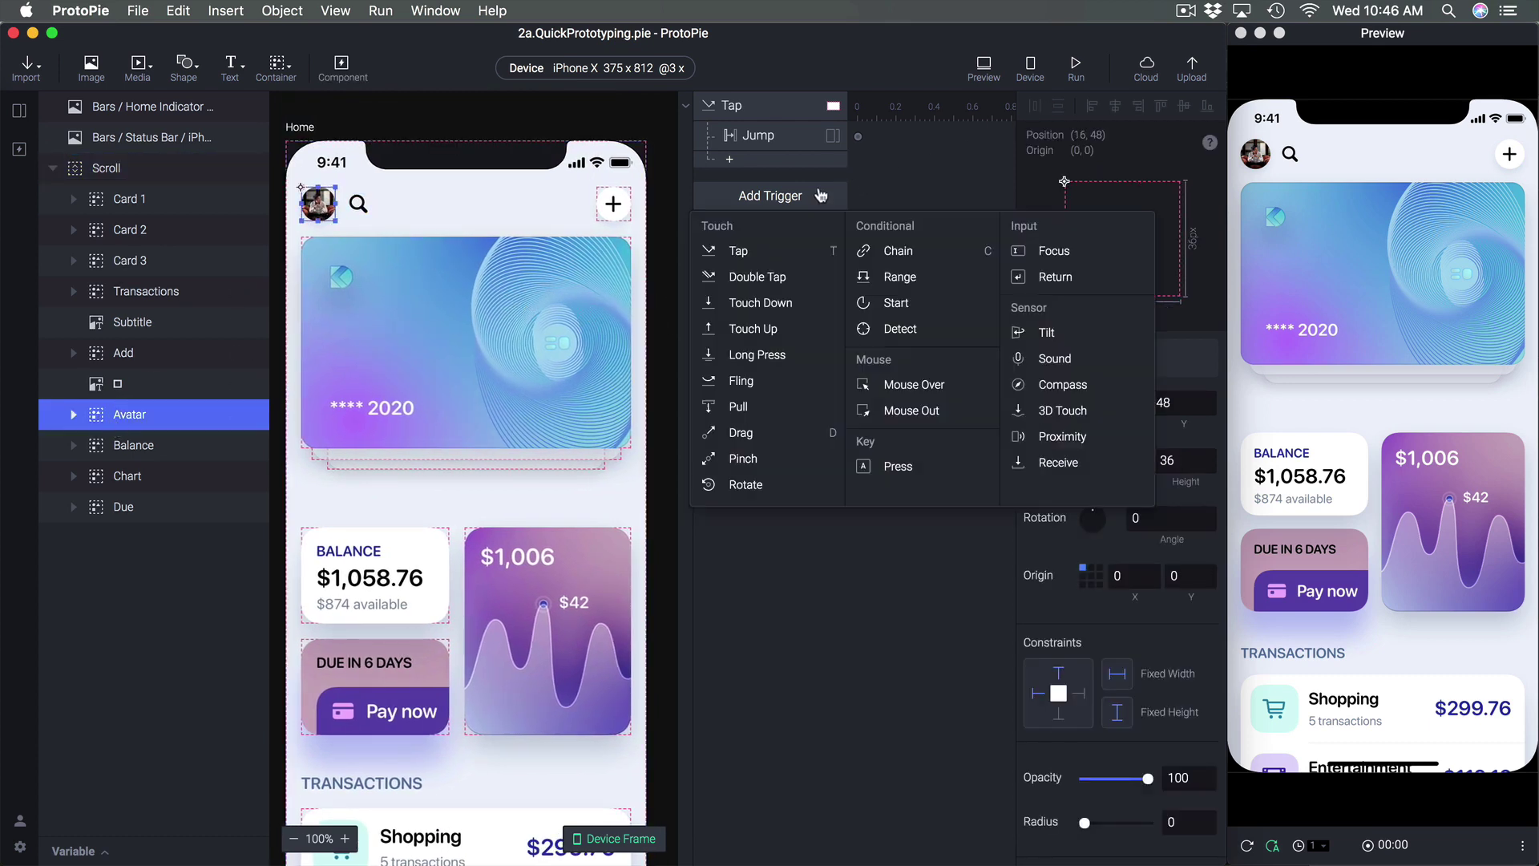
left_click(747, 255)
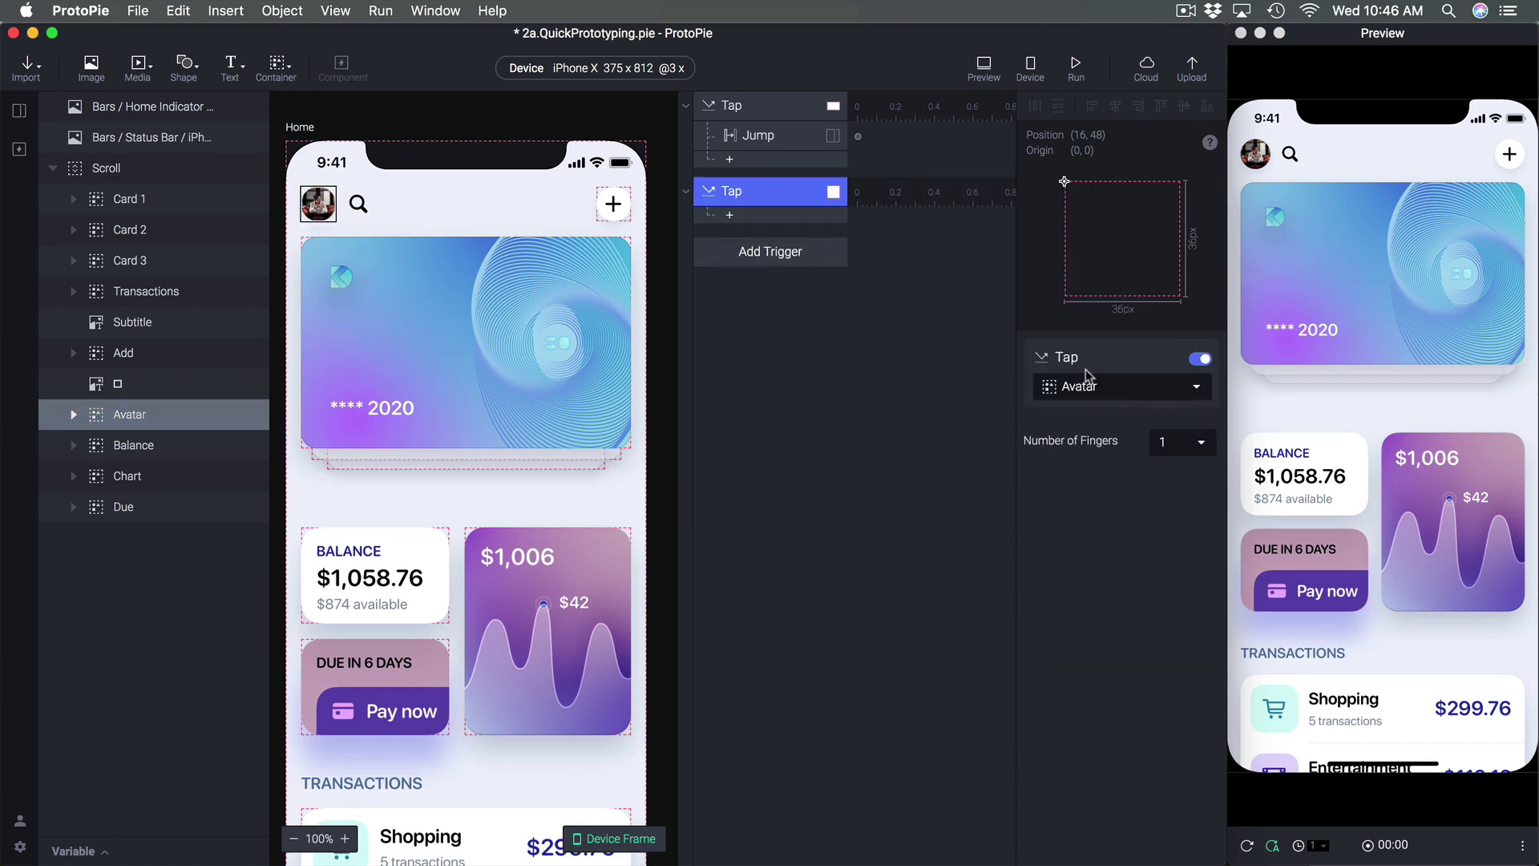
Add a Jump response to the Avatar's Tap trigger with Menu as the target scene
left_click(898, 244)
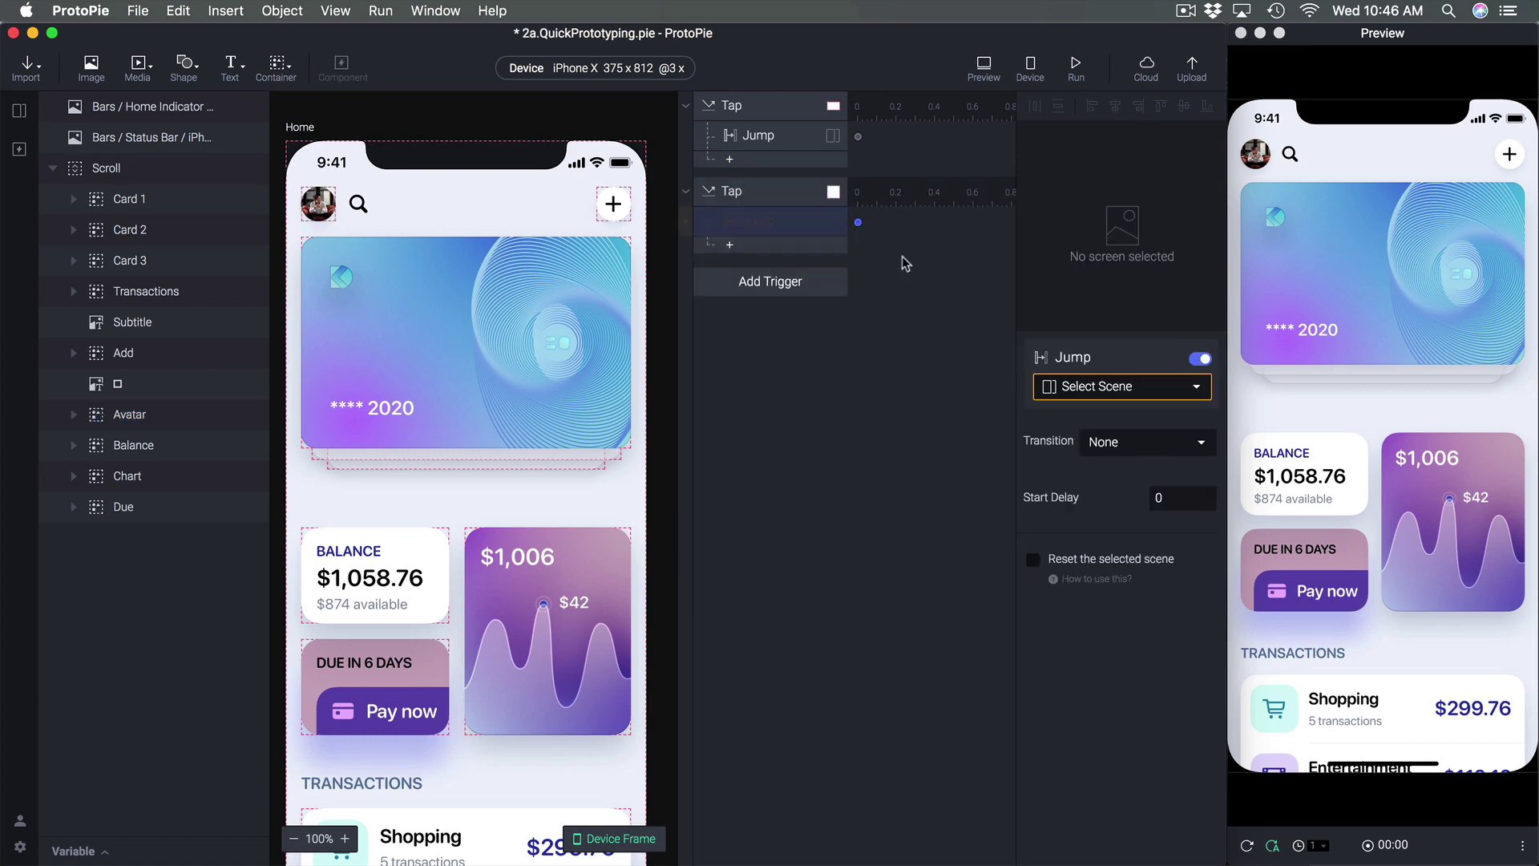
left_click(1130, 393)
left_click(1160, 490)
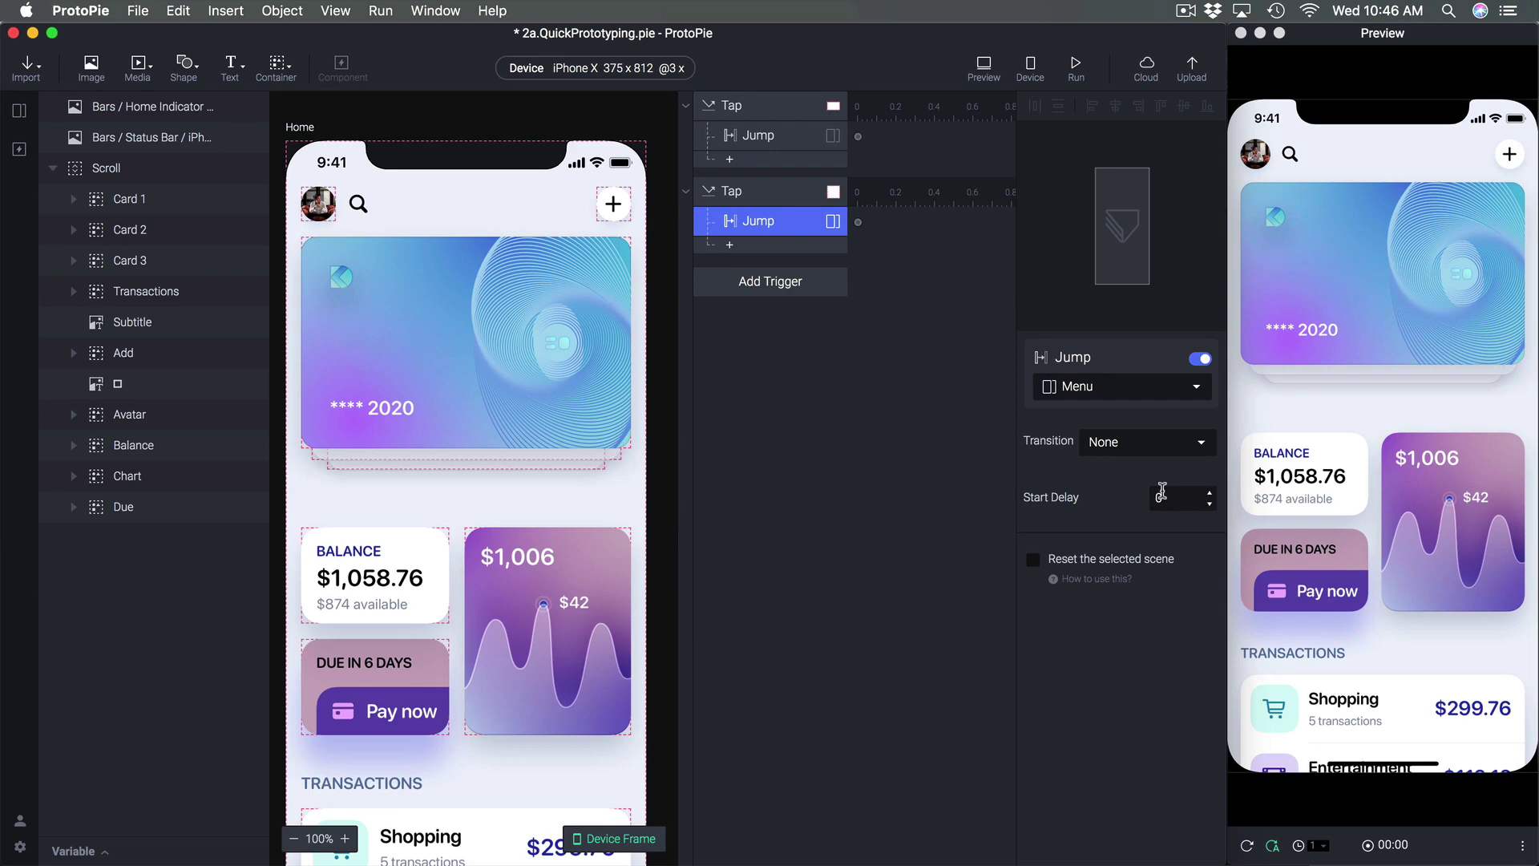
Open the Menu scene and add a Tap trigger to the arrow icon in its header
left_click(20, 109)
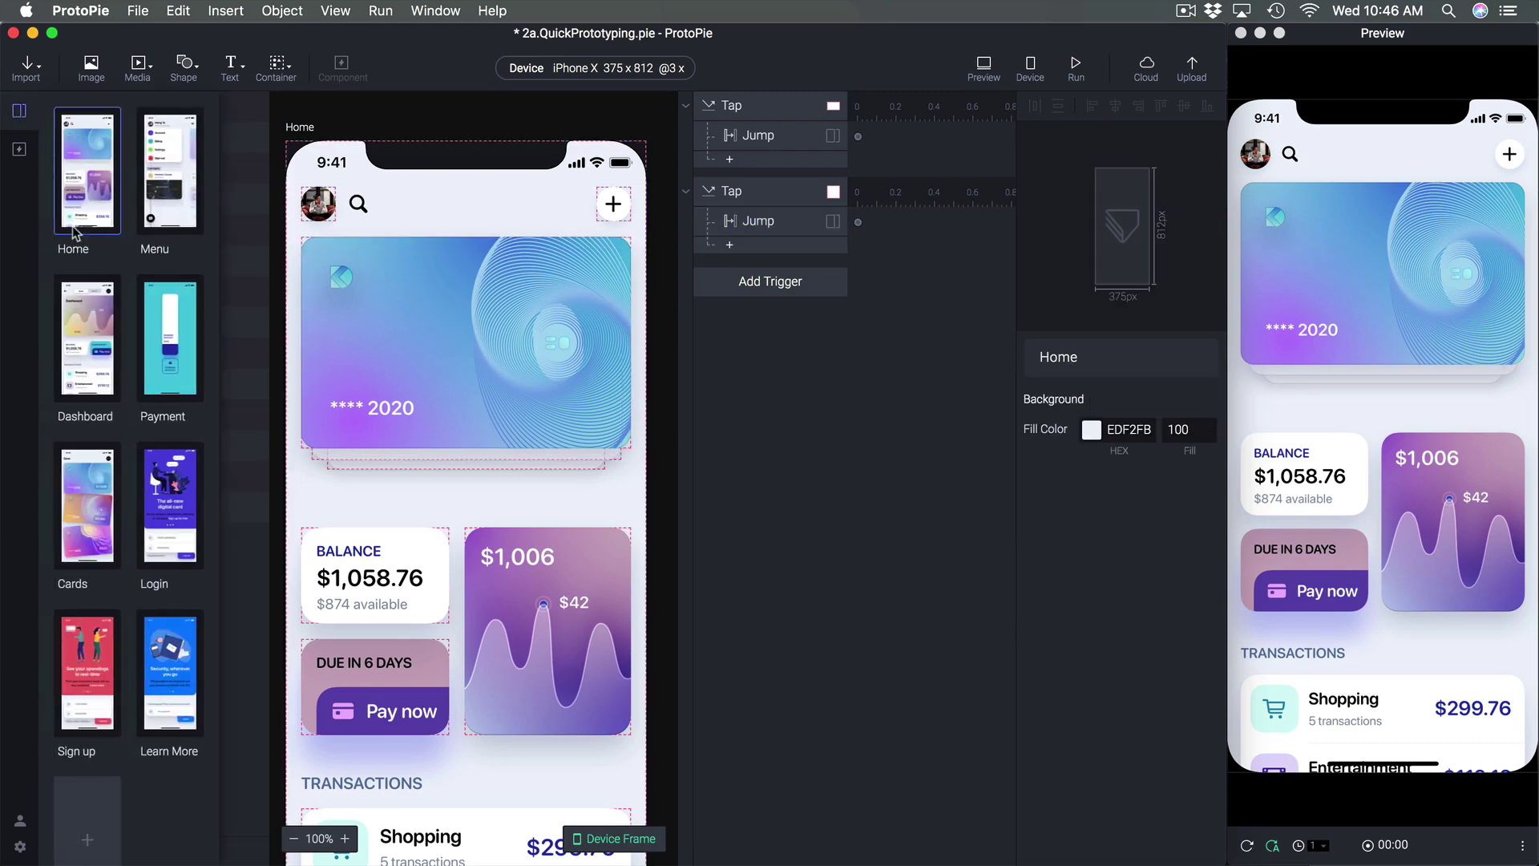
double_click(166, 186)
left_click(618, 202)
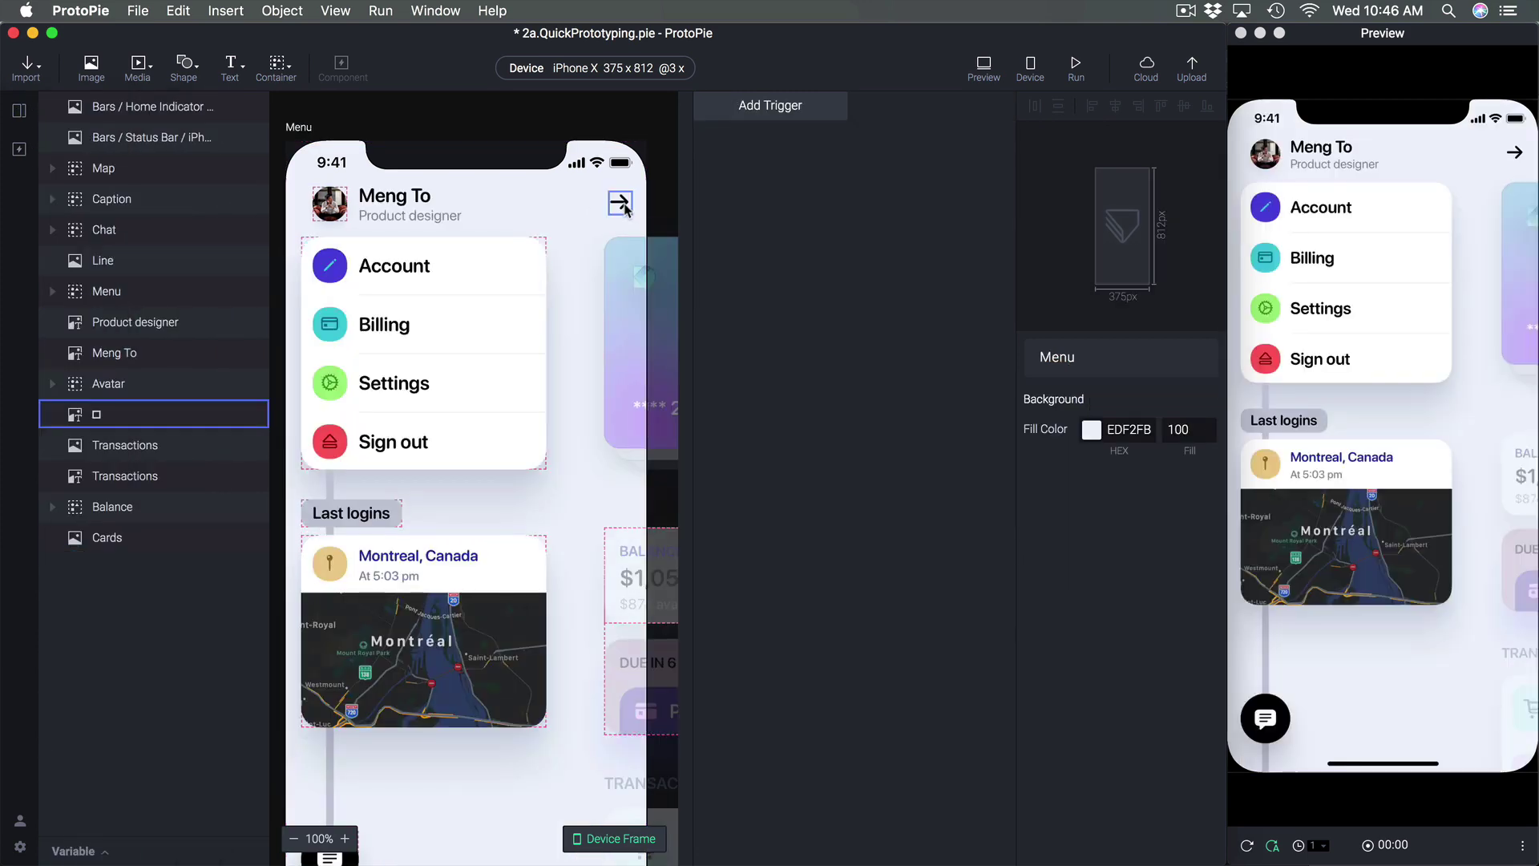
left_click(770, 112)
left_click(753, 163)
Add a Jump response to the arrow icon's Tap trigger with Previously shown scene as the target
left_click(765, 133)
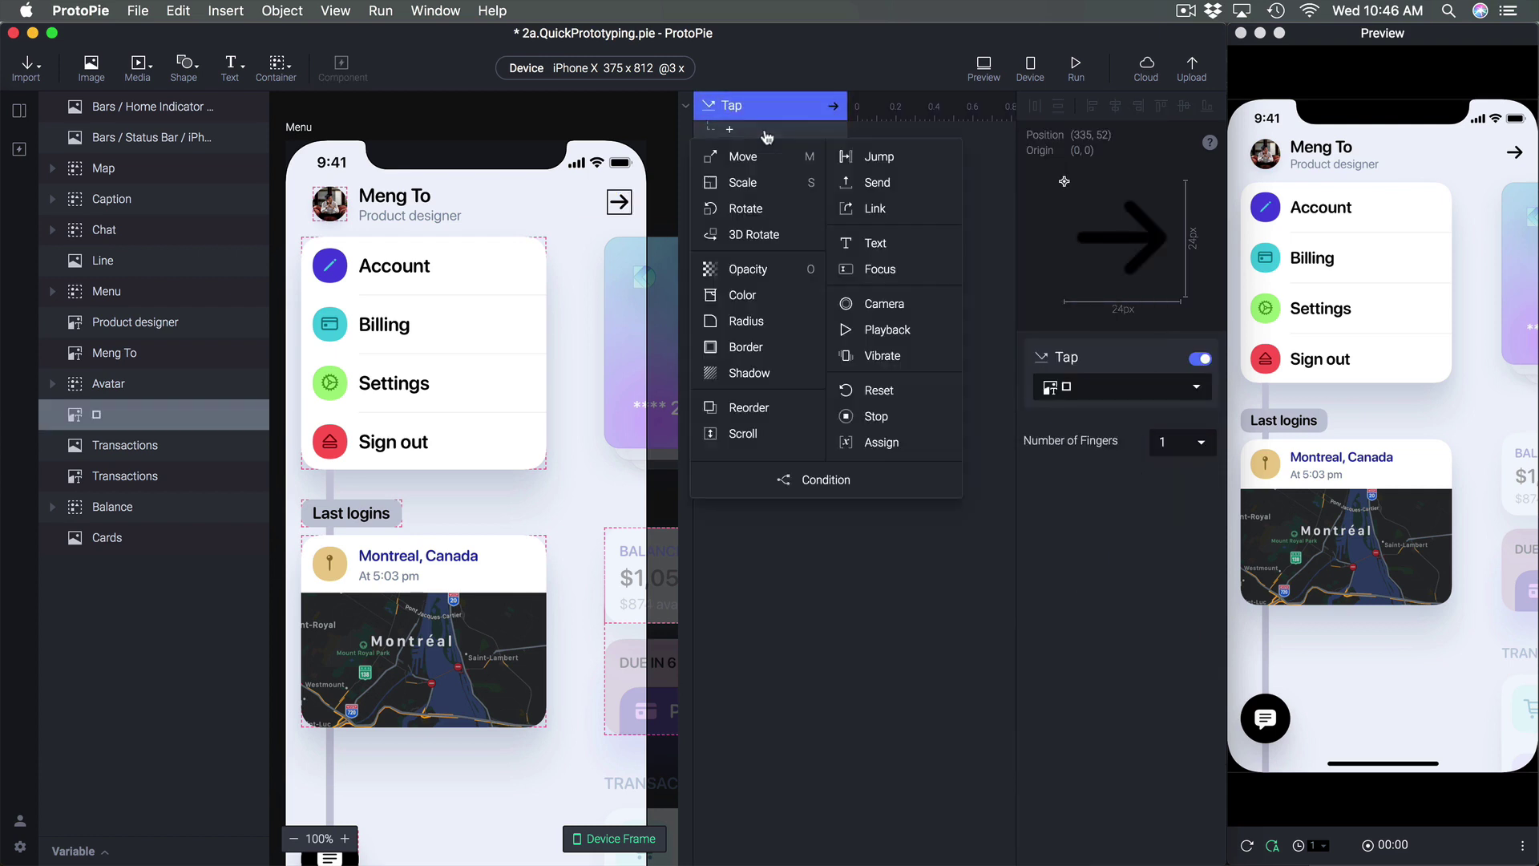
left_click(879, 157)
left_click(1120, 387)
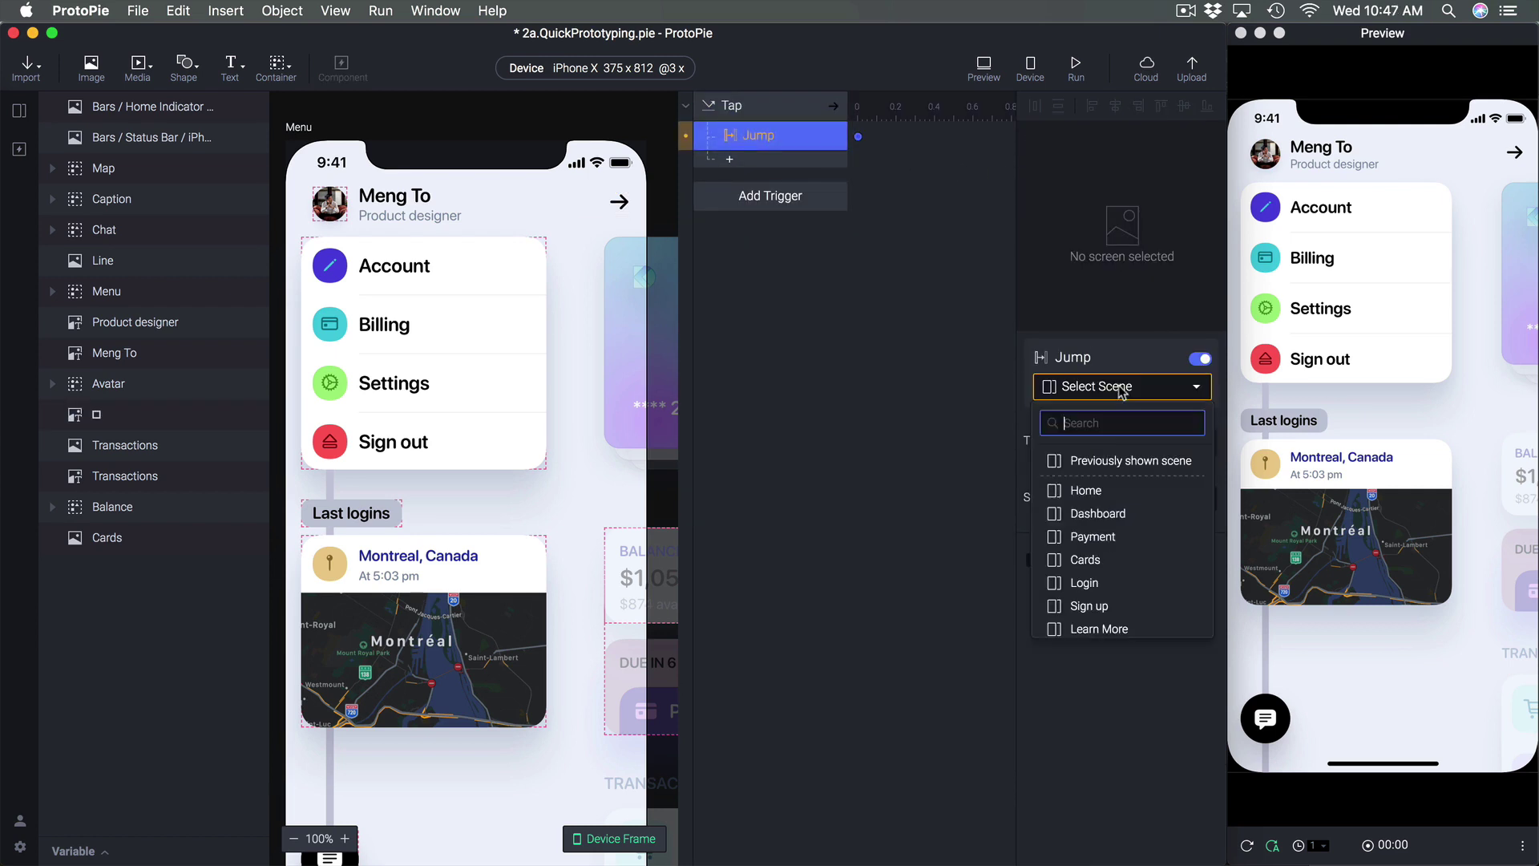
left_click(1116, 460)
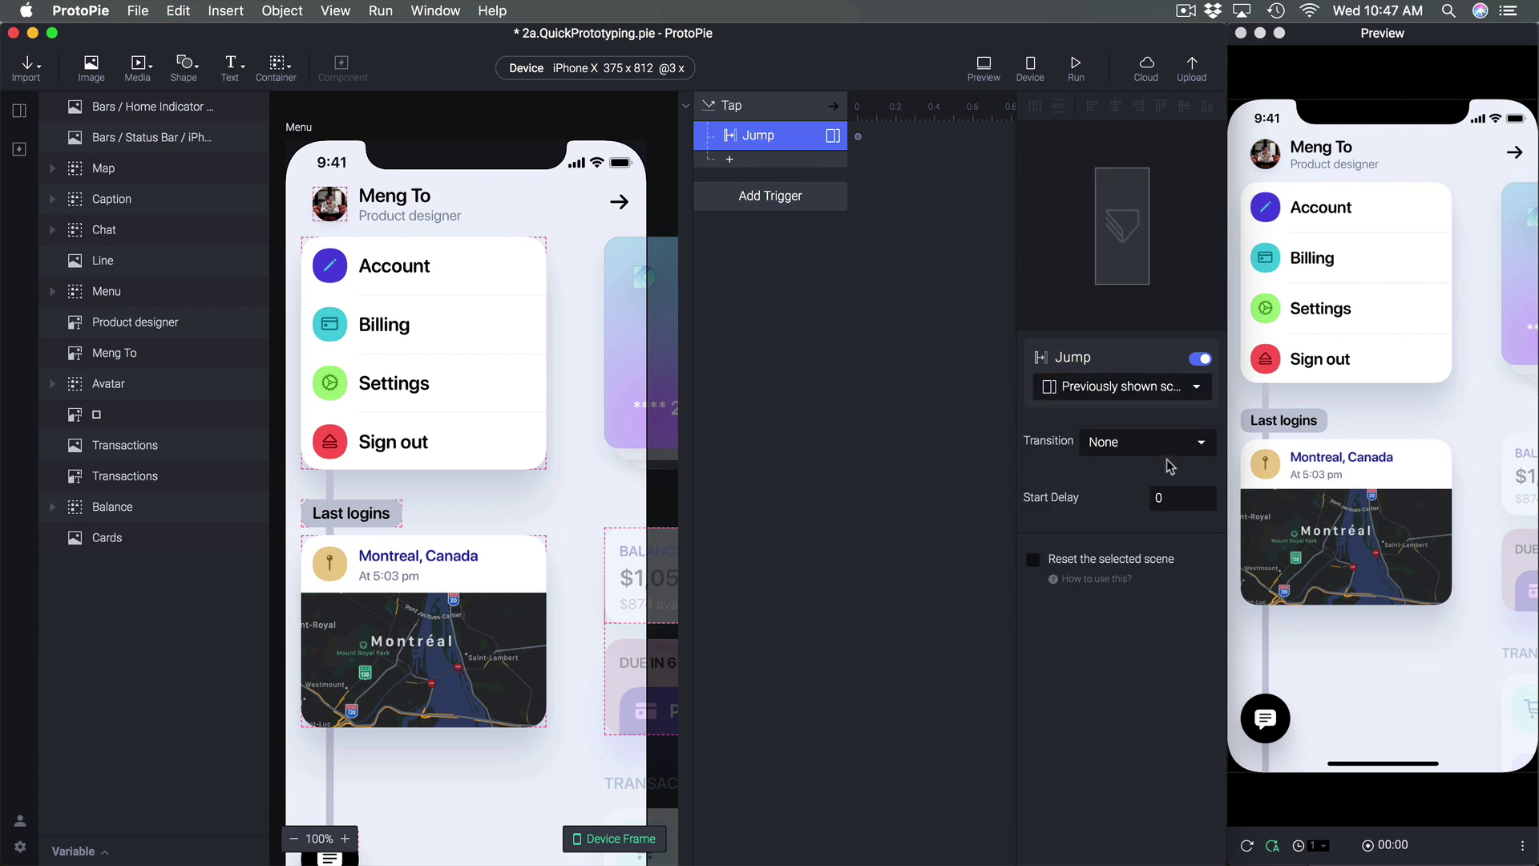
left_click(718, 326)
Enable the arrow icon's Hit Area and extend it by 20 on all sides
scroll(614, 205, "right", 1)
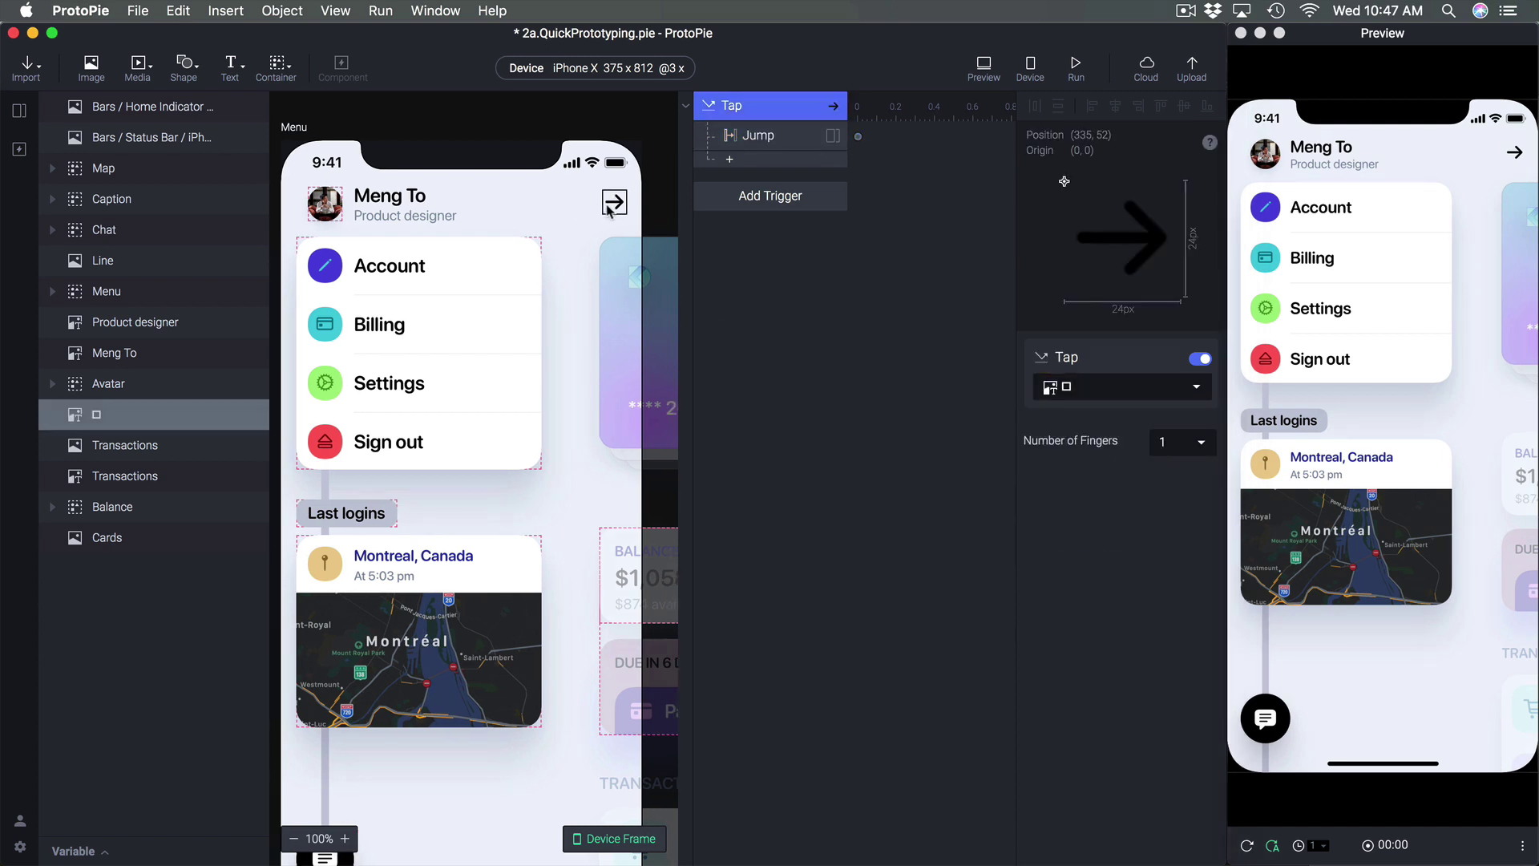
scroll(621, 216, "left", 1)
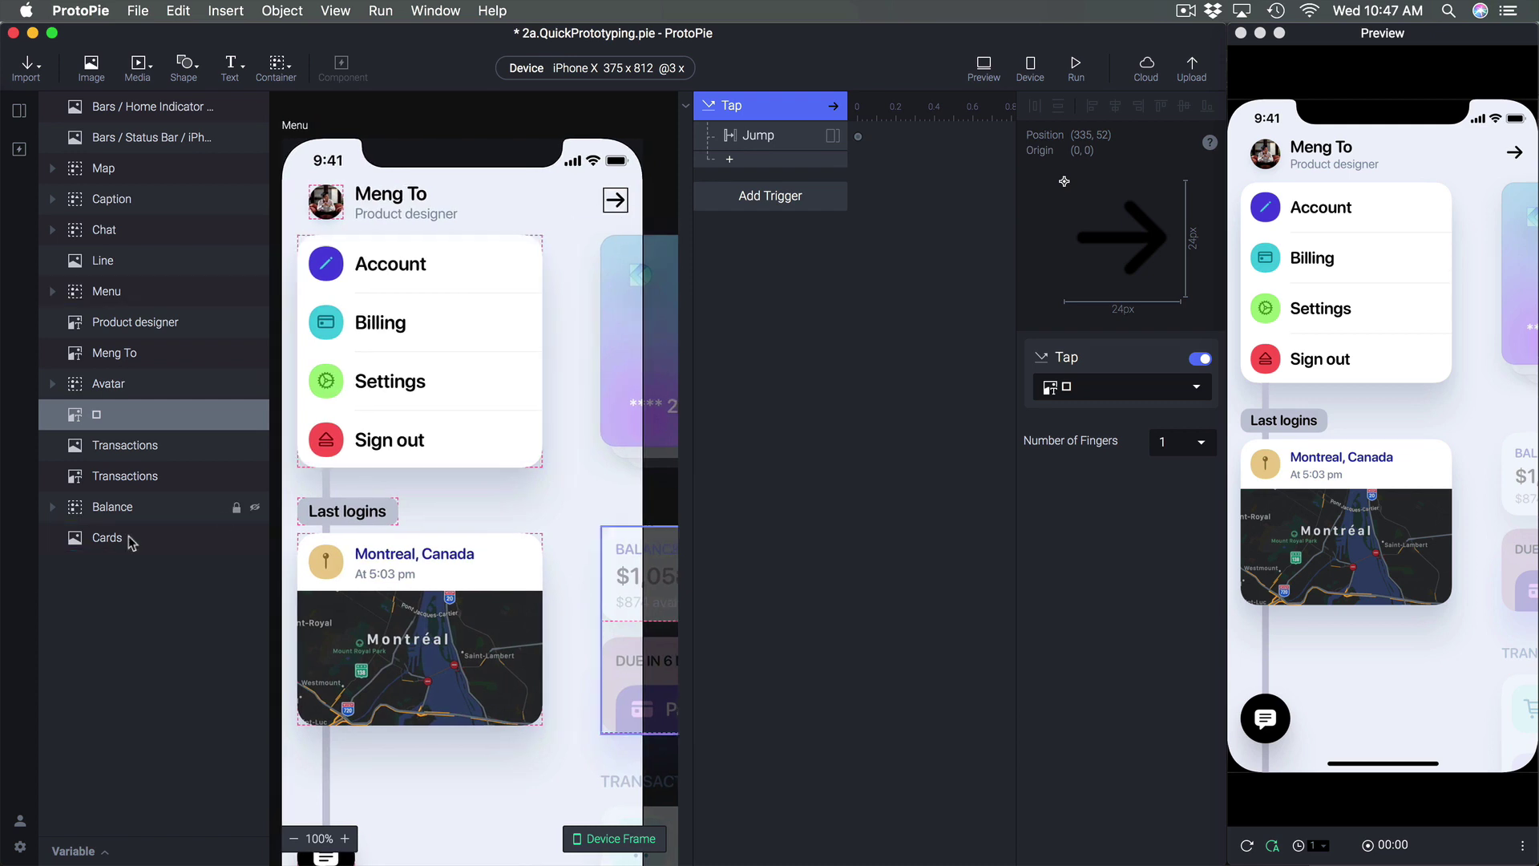
left_click(139, 425)
scroll(1151, 624, "down", 5)
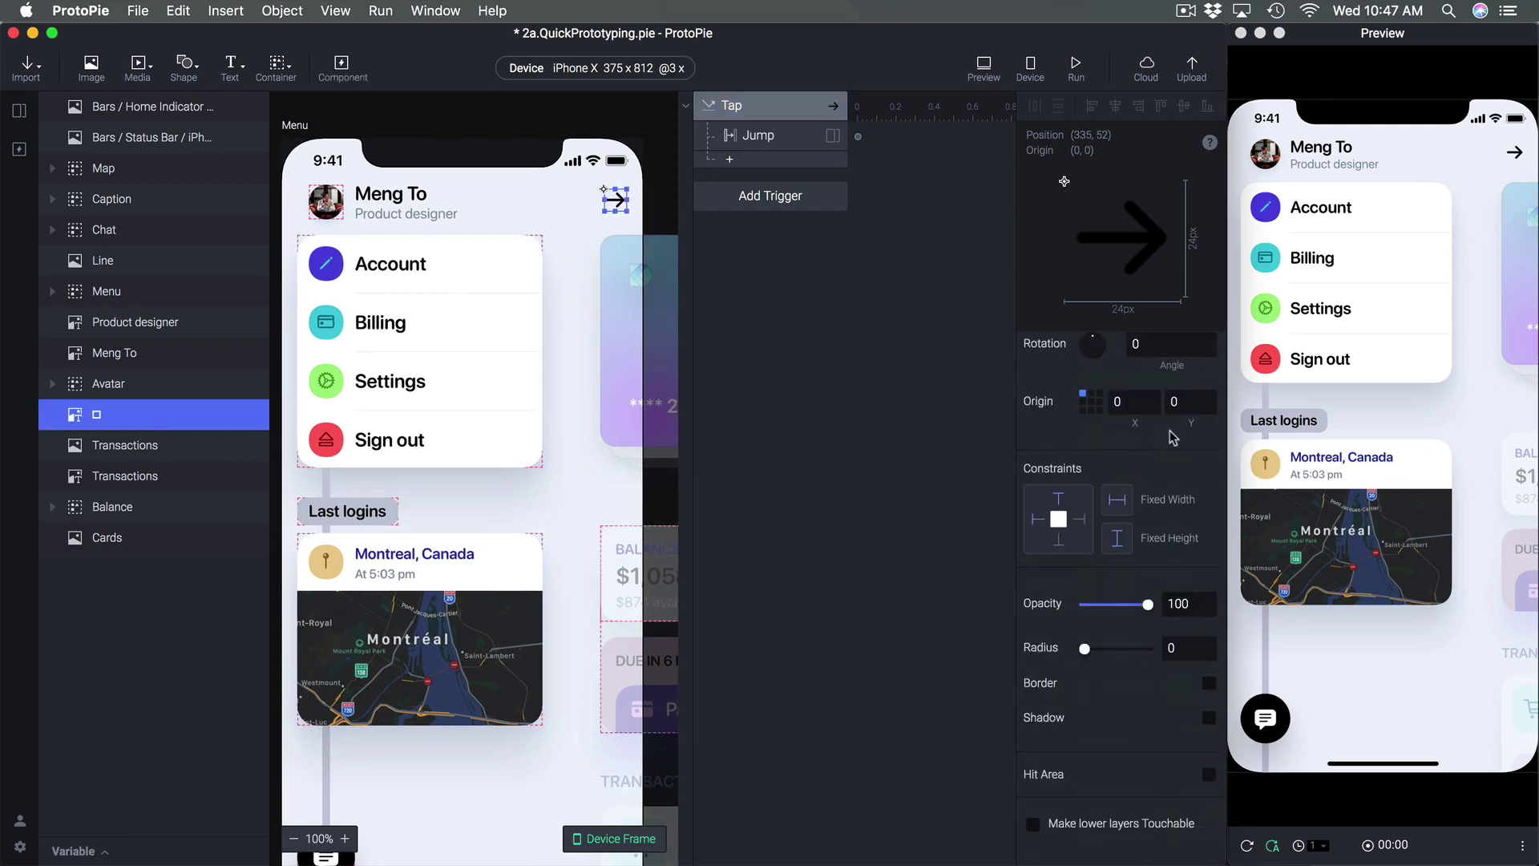
left_click(1209, 774)
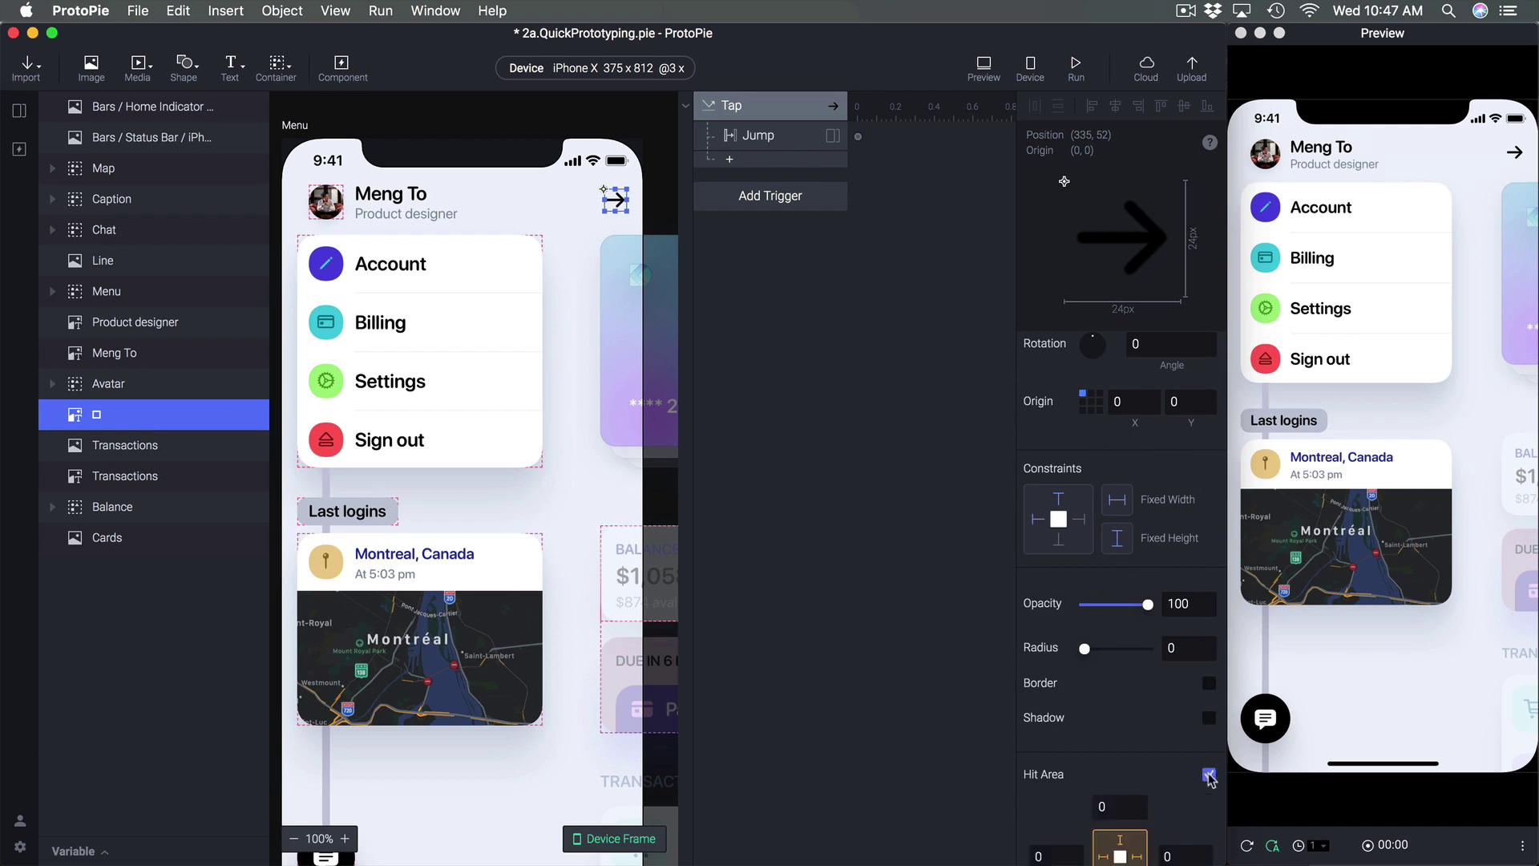
scroll(1146, 765, "down", 1)
scroll(1140, 759, "down", 5)
left_click(1122, 629)
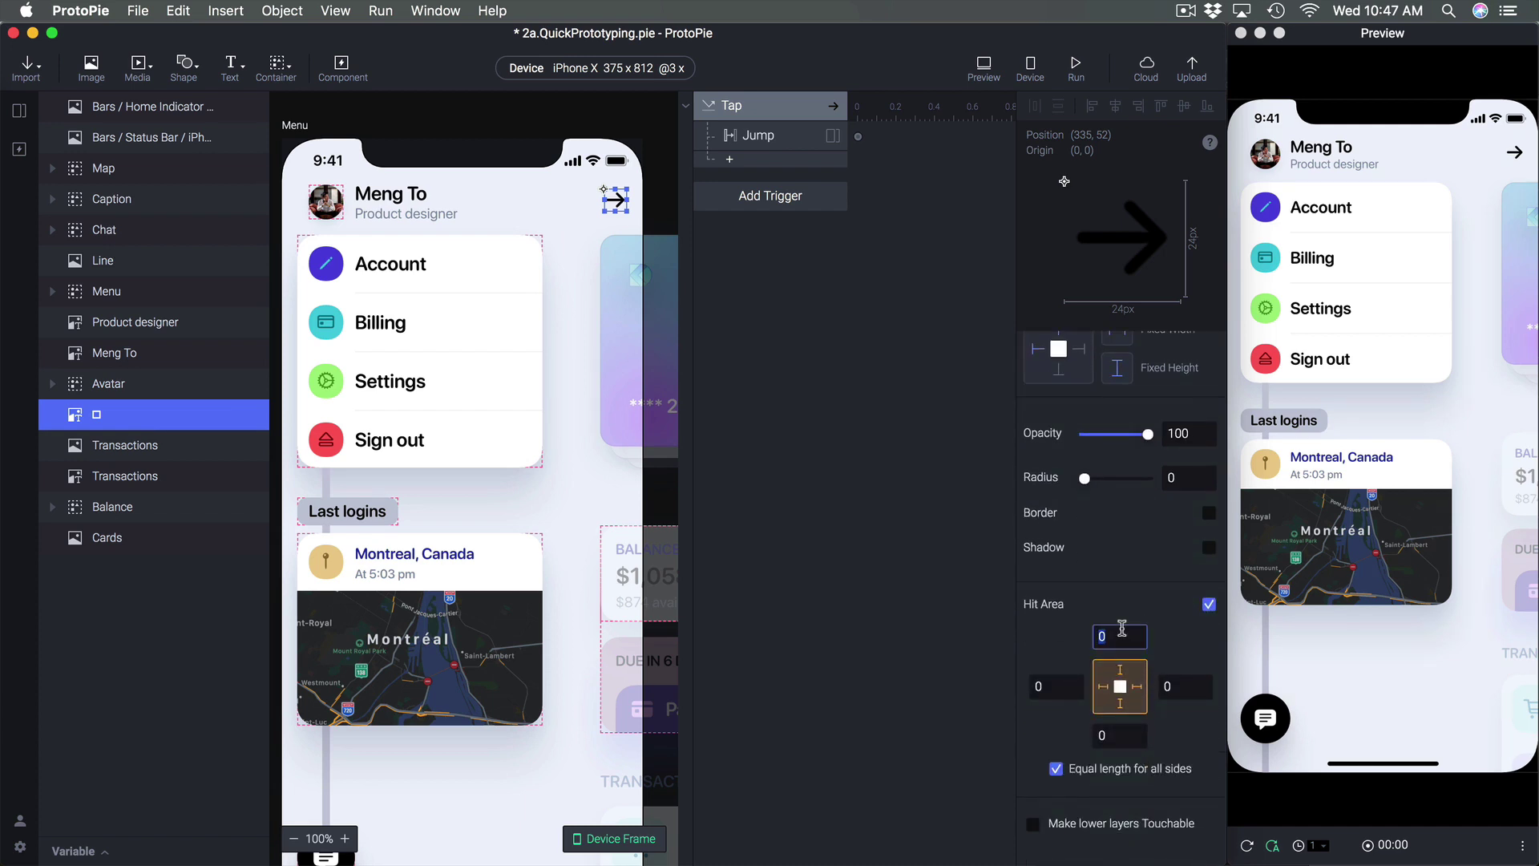
type("20")
key("Return")
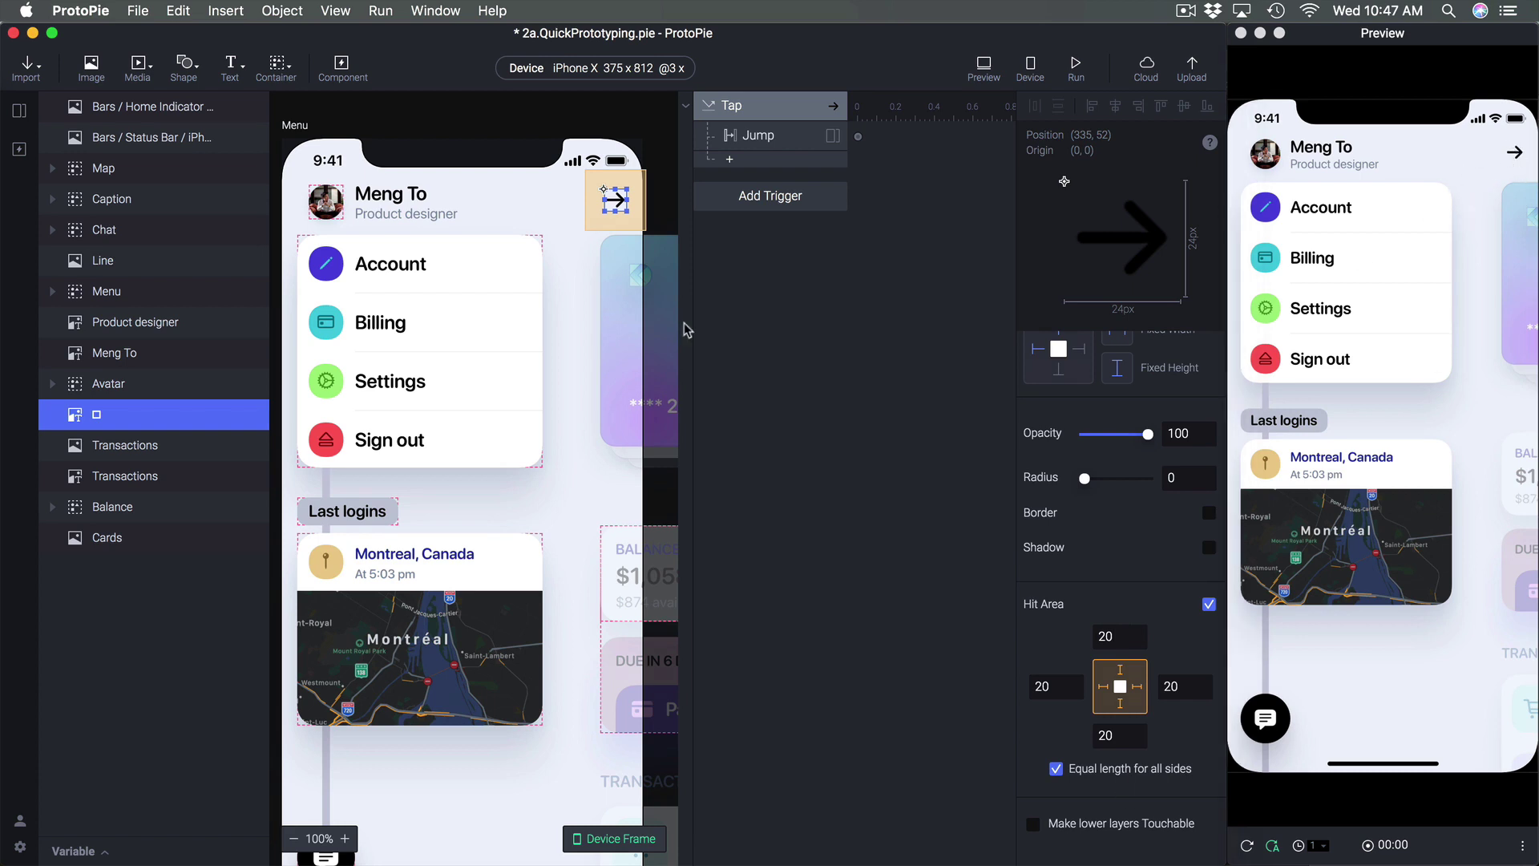
Open the Dashboard scene and look over its chart and transactions
left_click(19, 111)
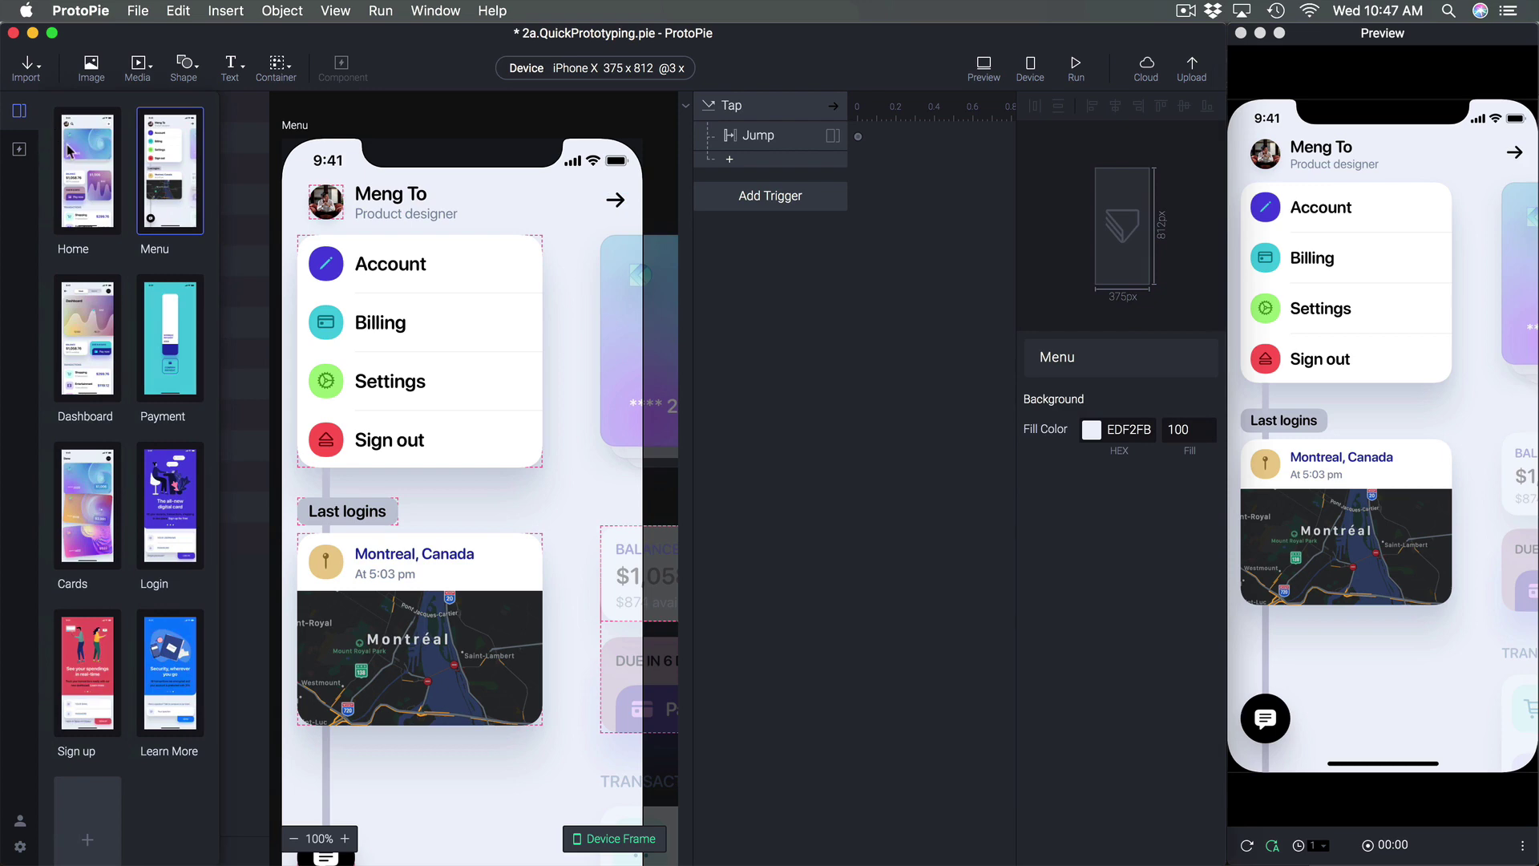
left_click(91, 353)
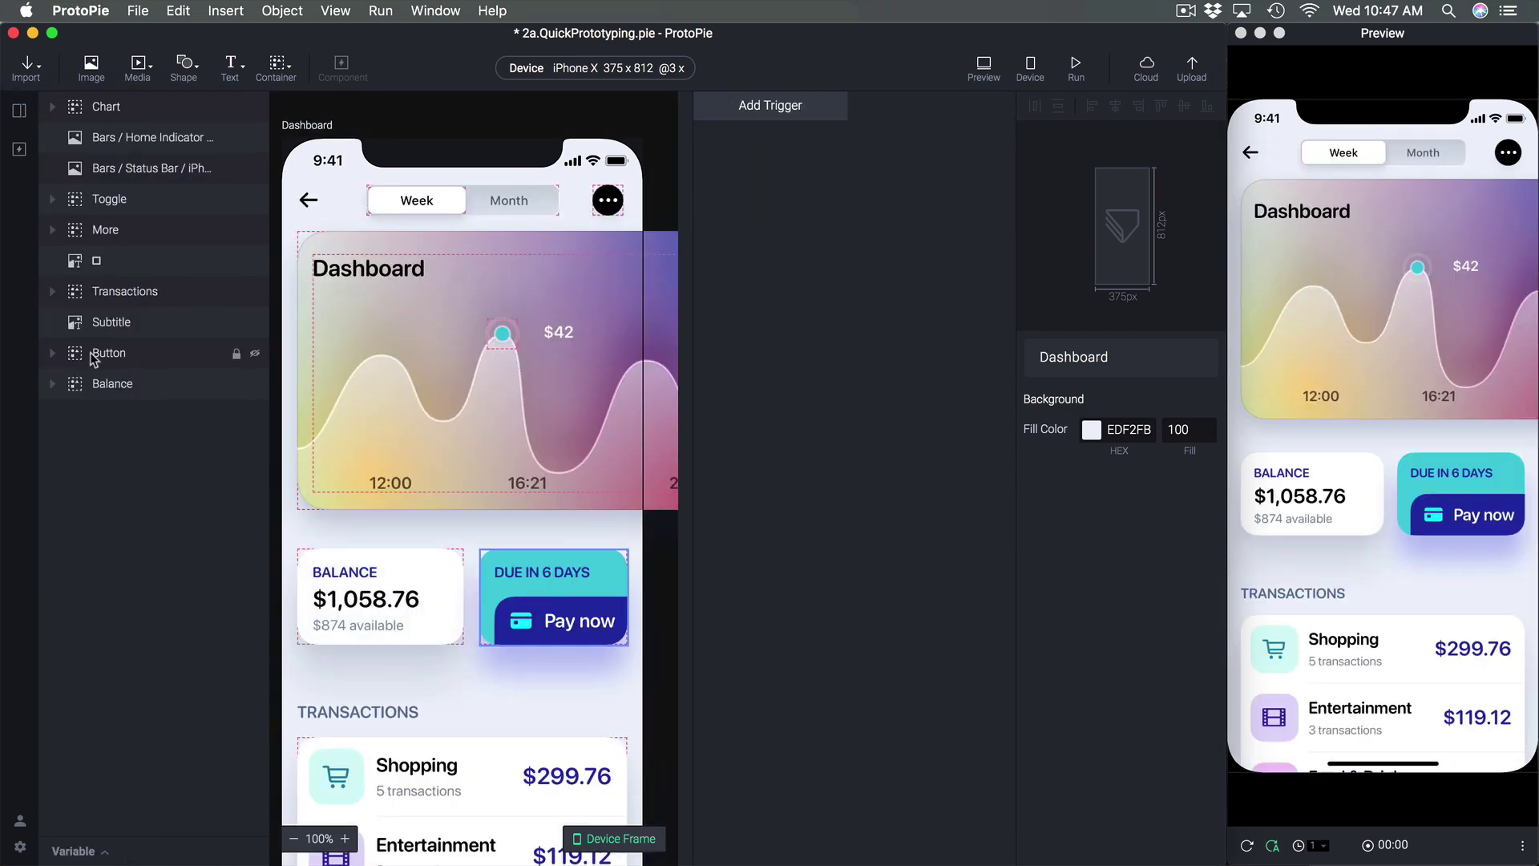
left_click(445, 286)
scroll(445, 285, "down", 5)
scroll(445, 285, "up", 4)
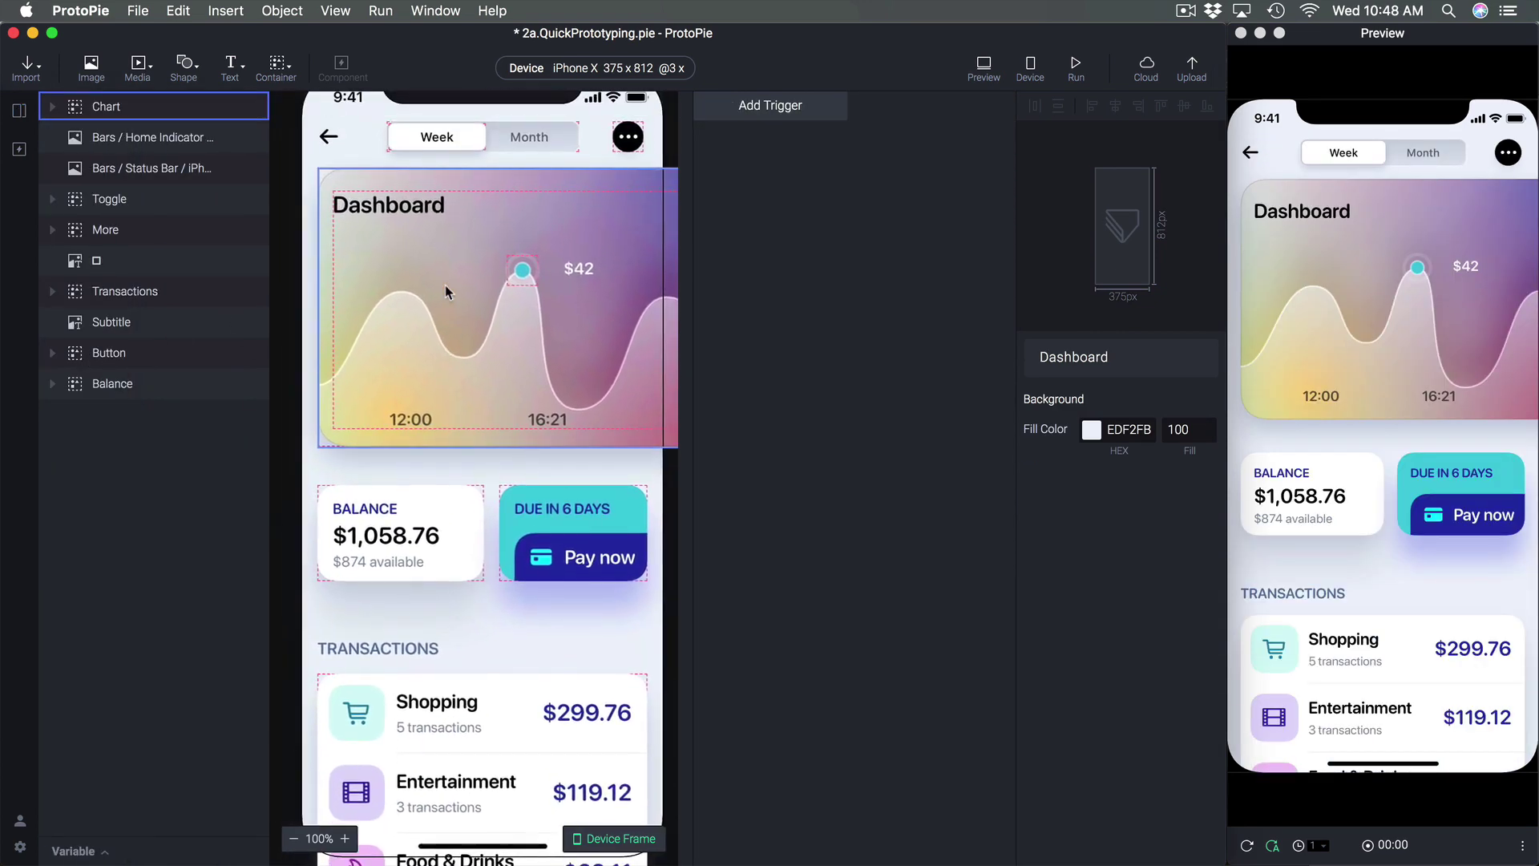
Add a Long Press trigger to the Dashboard's Pay now Button layer
left_click(567, 547)
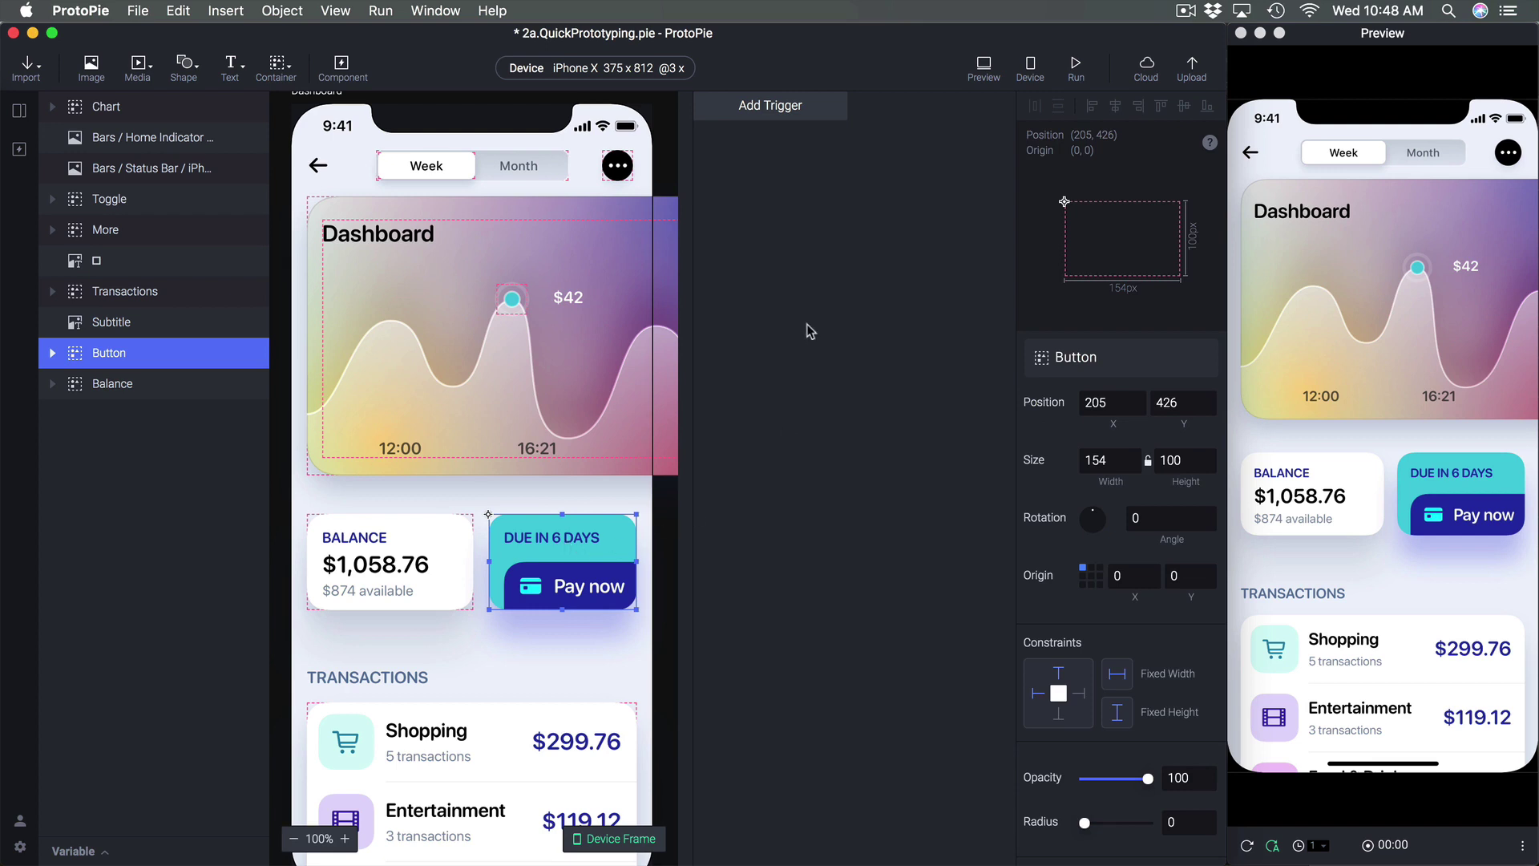
key("Escape")
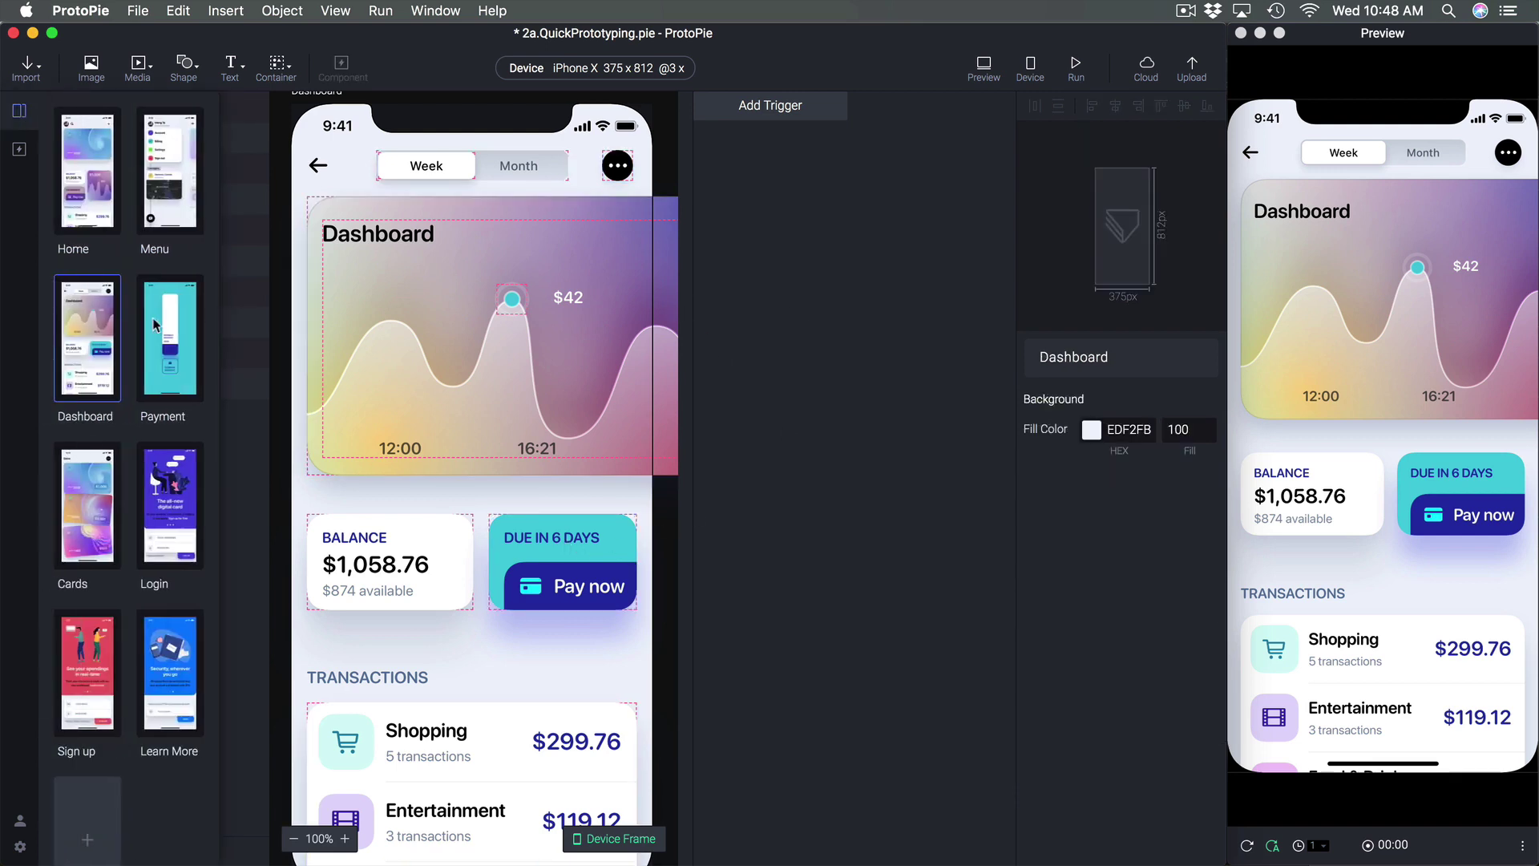
left_click(112, 352)
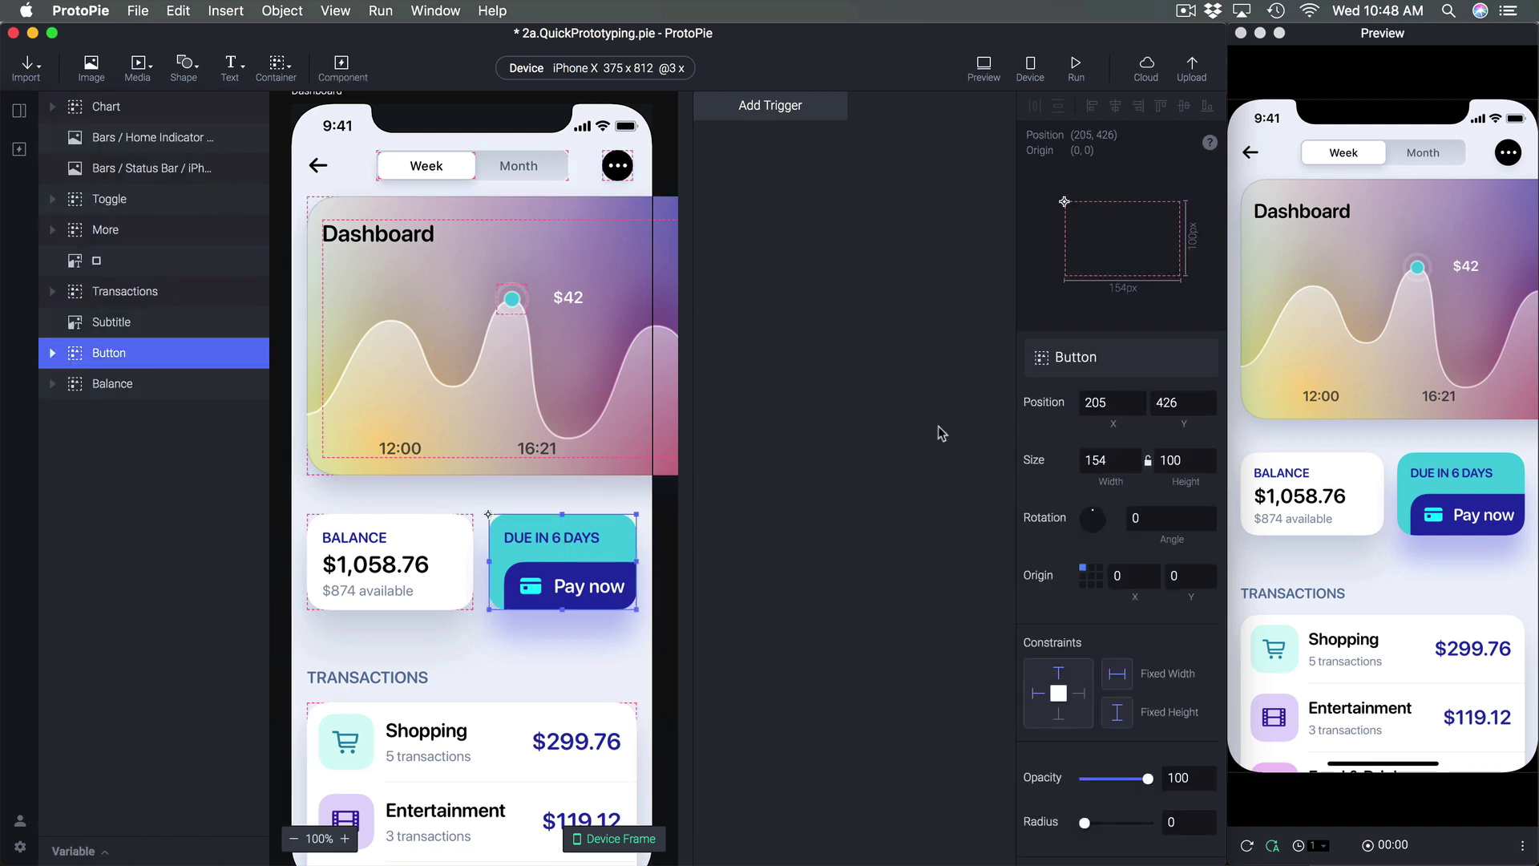
left_click(786, 113)
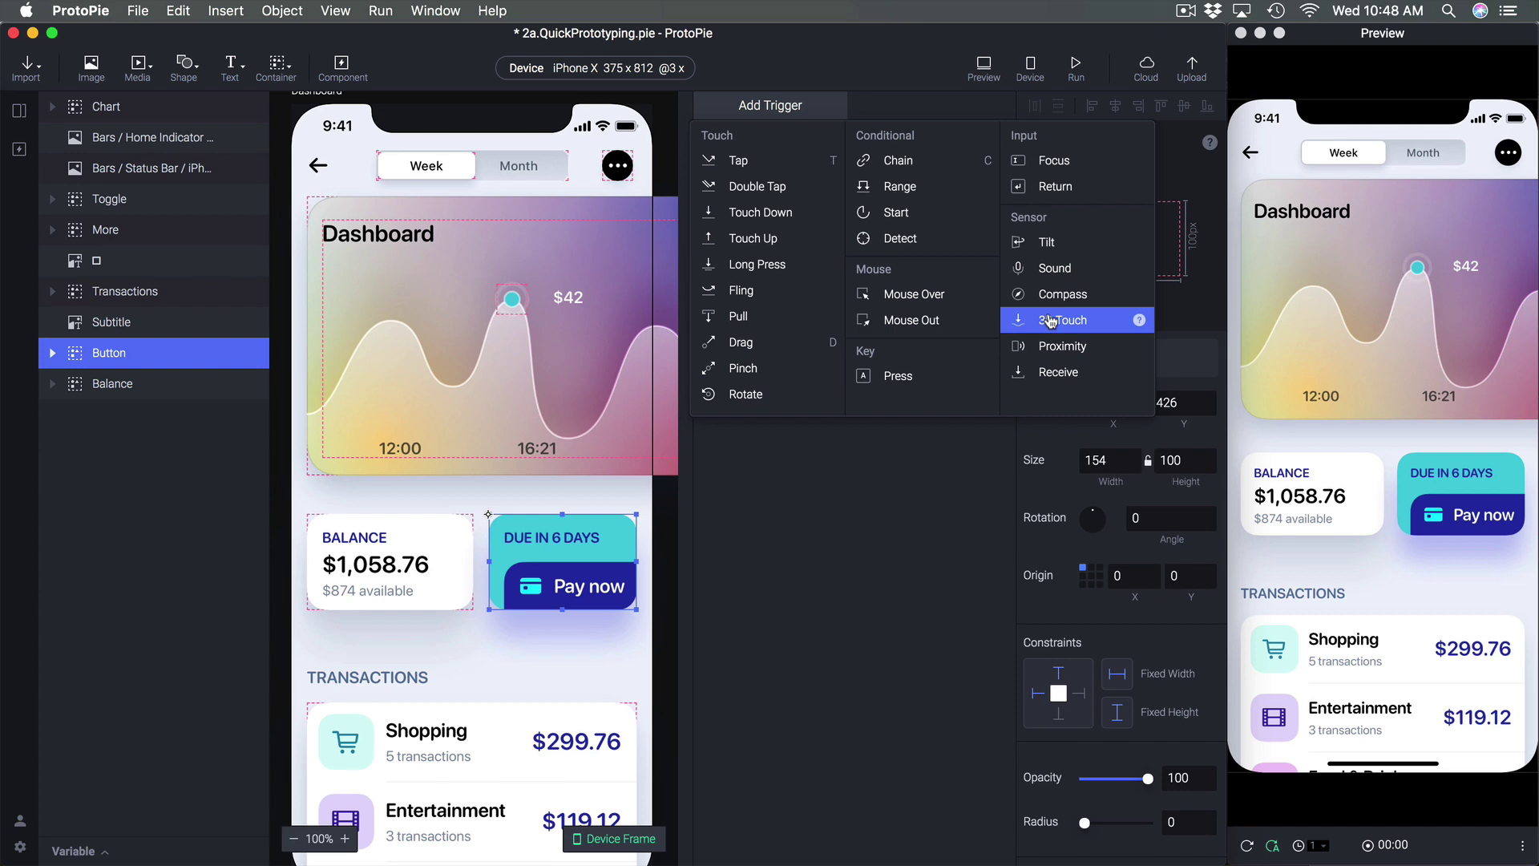
left_click(757, 264)
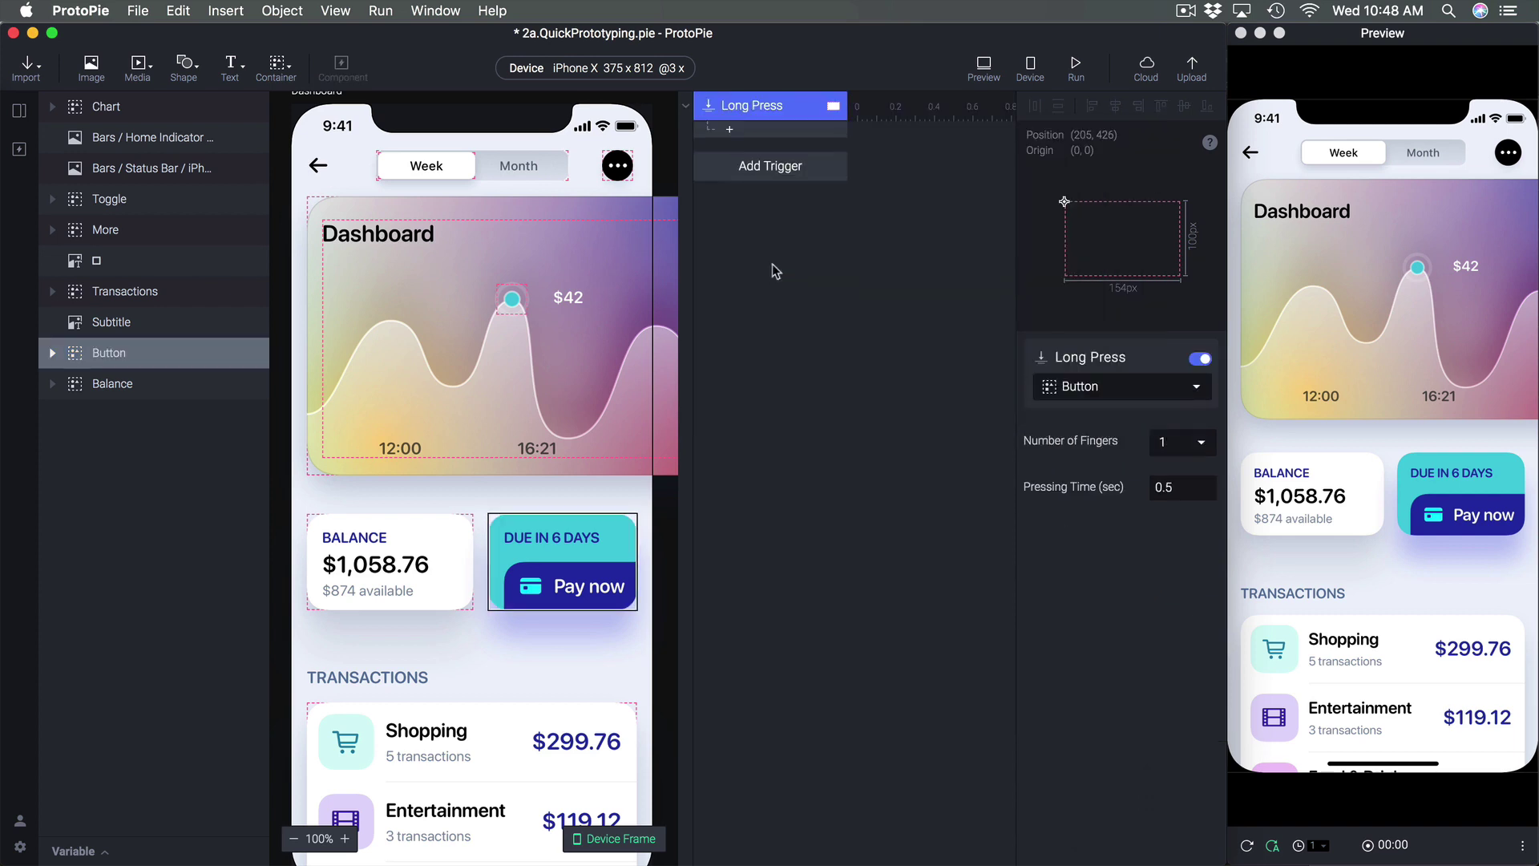
Add a Jump response to the Button's Long Press trigger with Payment as the target scene
left_click(762, 137)
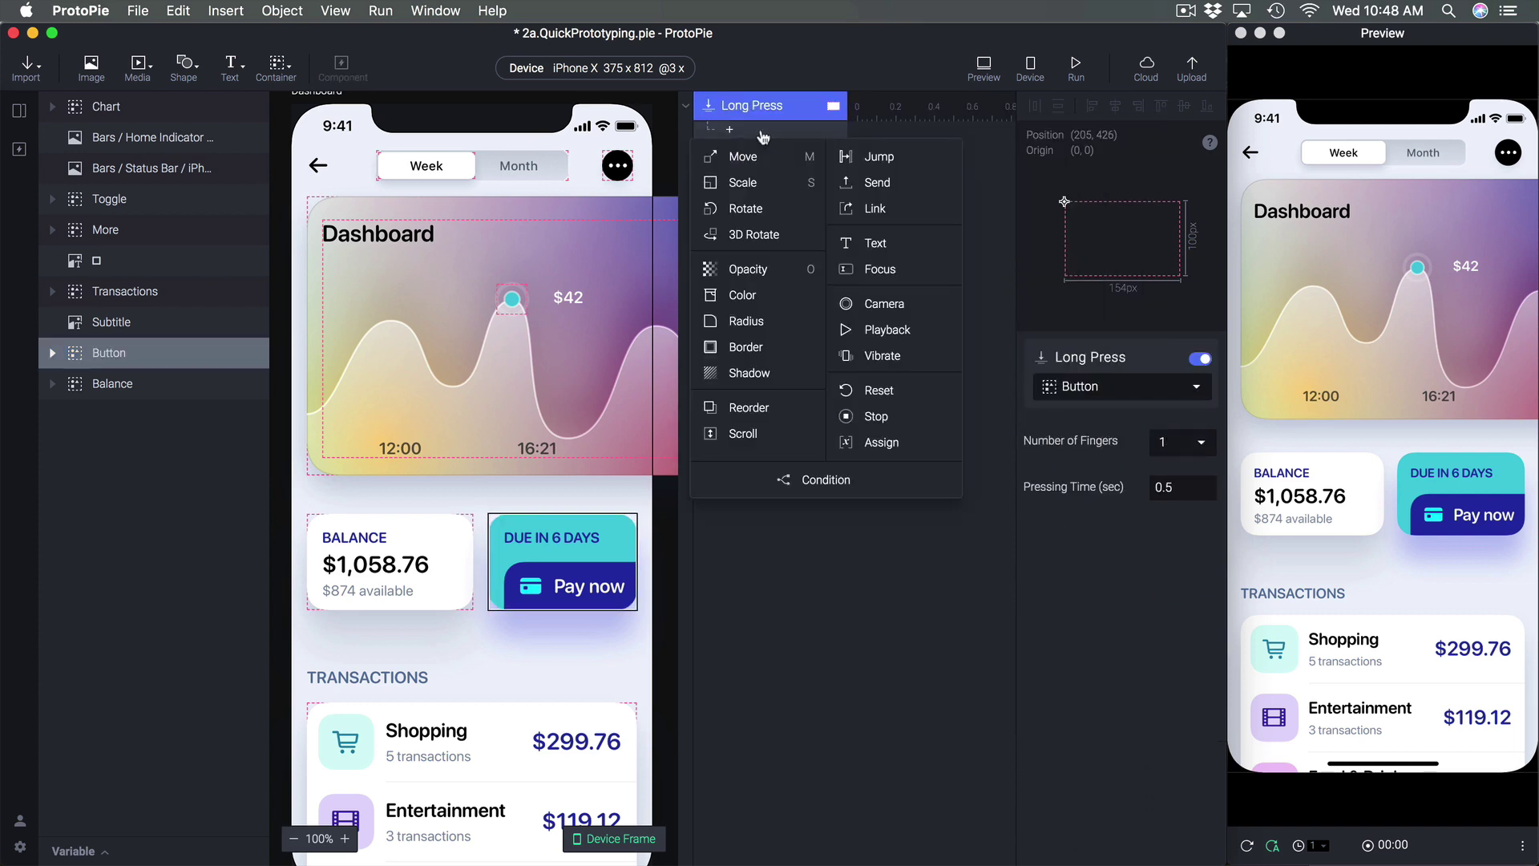
left_click(899, 167)
left_click(1107, 389)
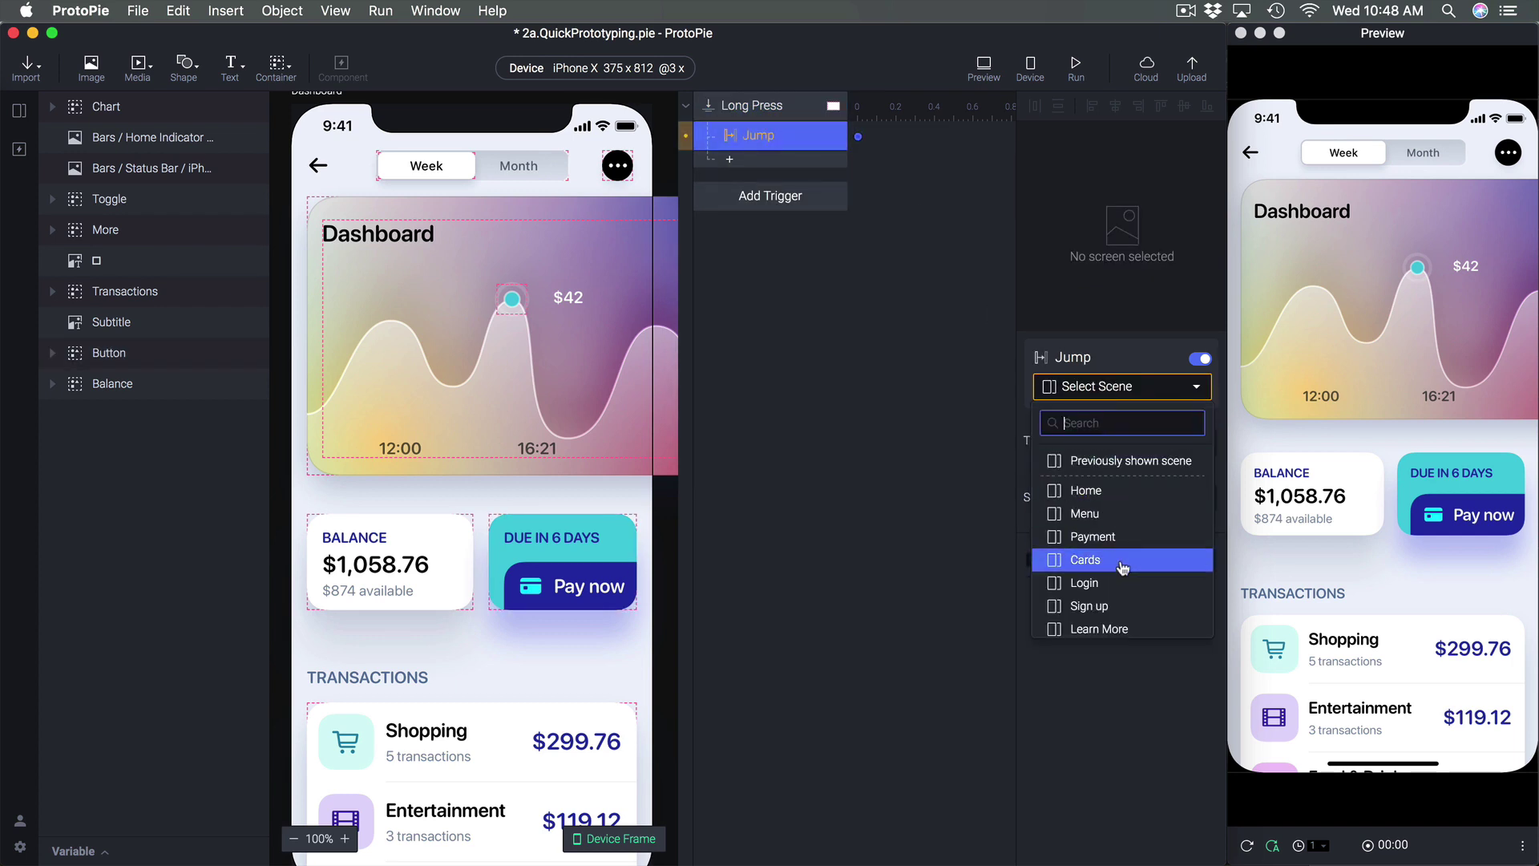
left_click(1092, 536)
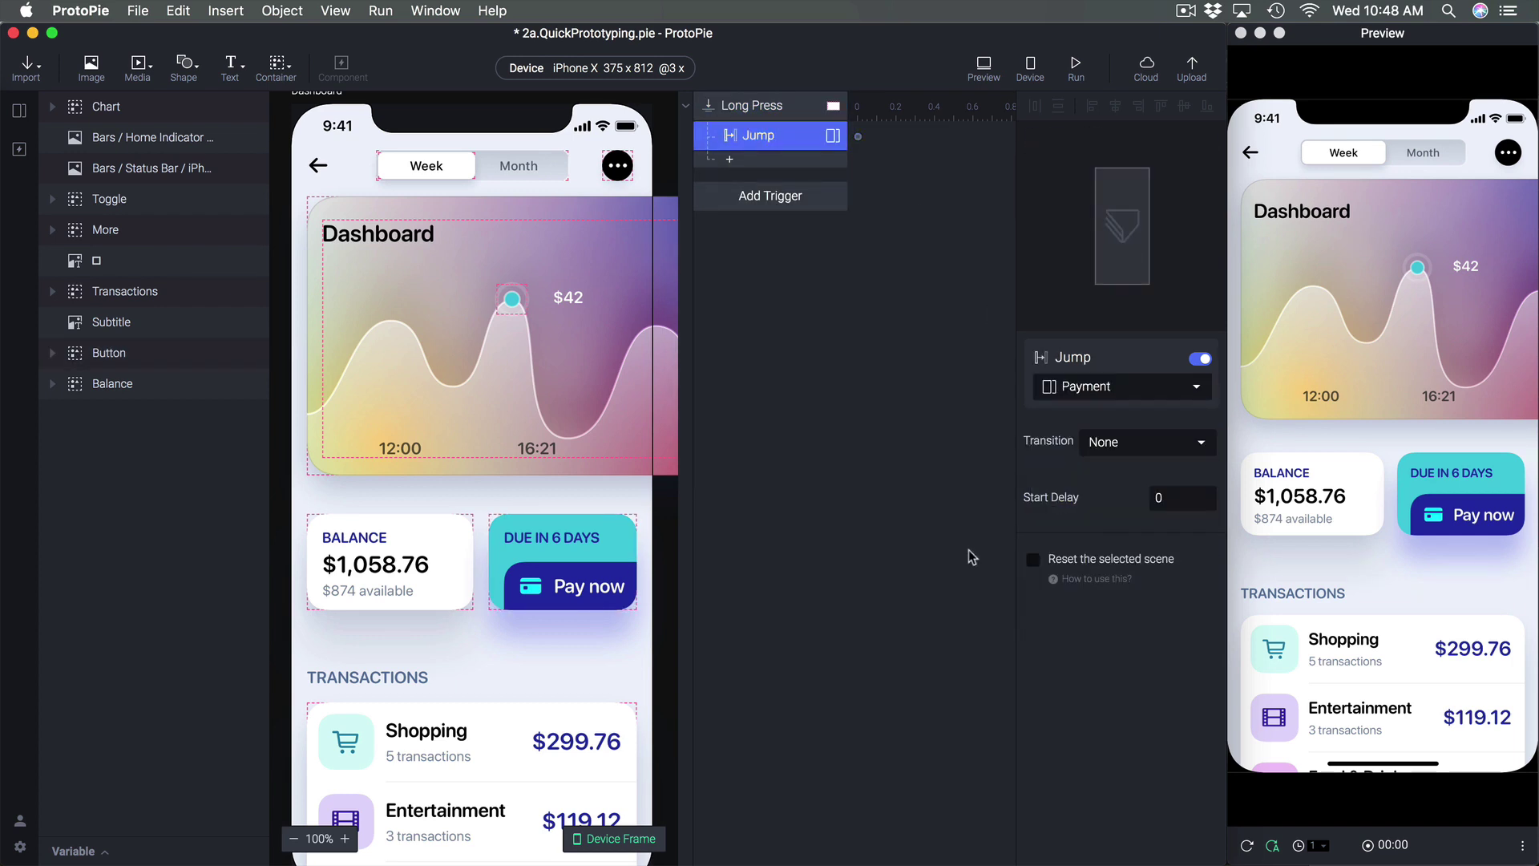
left_click(872, 539)
left_click(1444, 479)
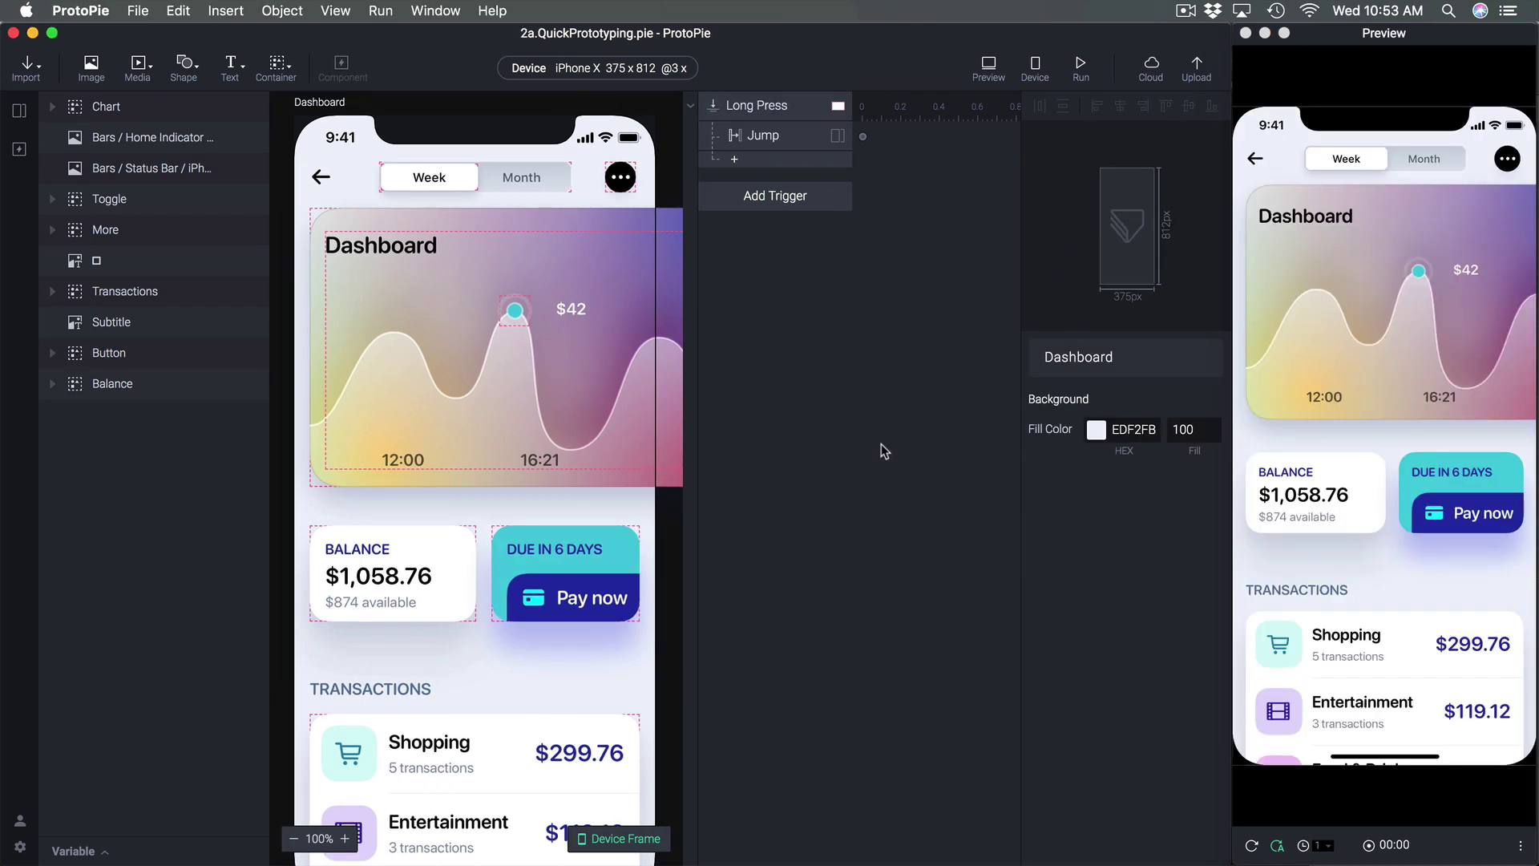
Open the Home scene from the list of scenes
left_click(18, 112)
double_click(97, 184)
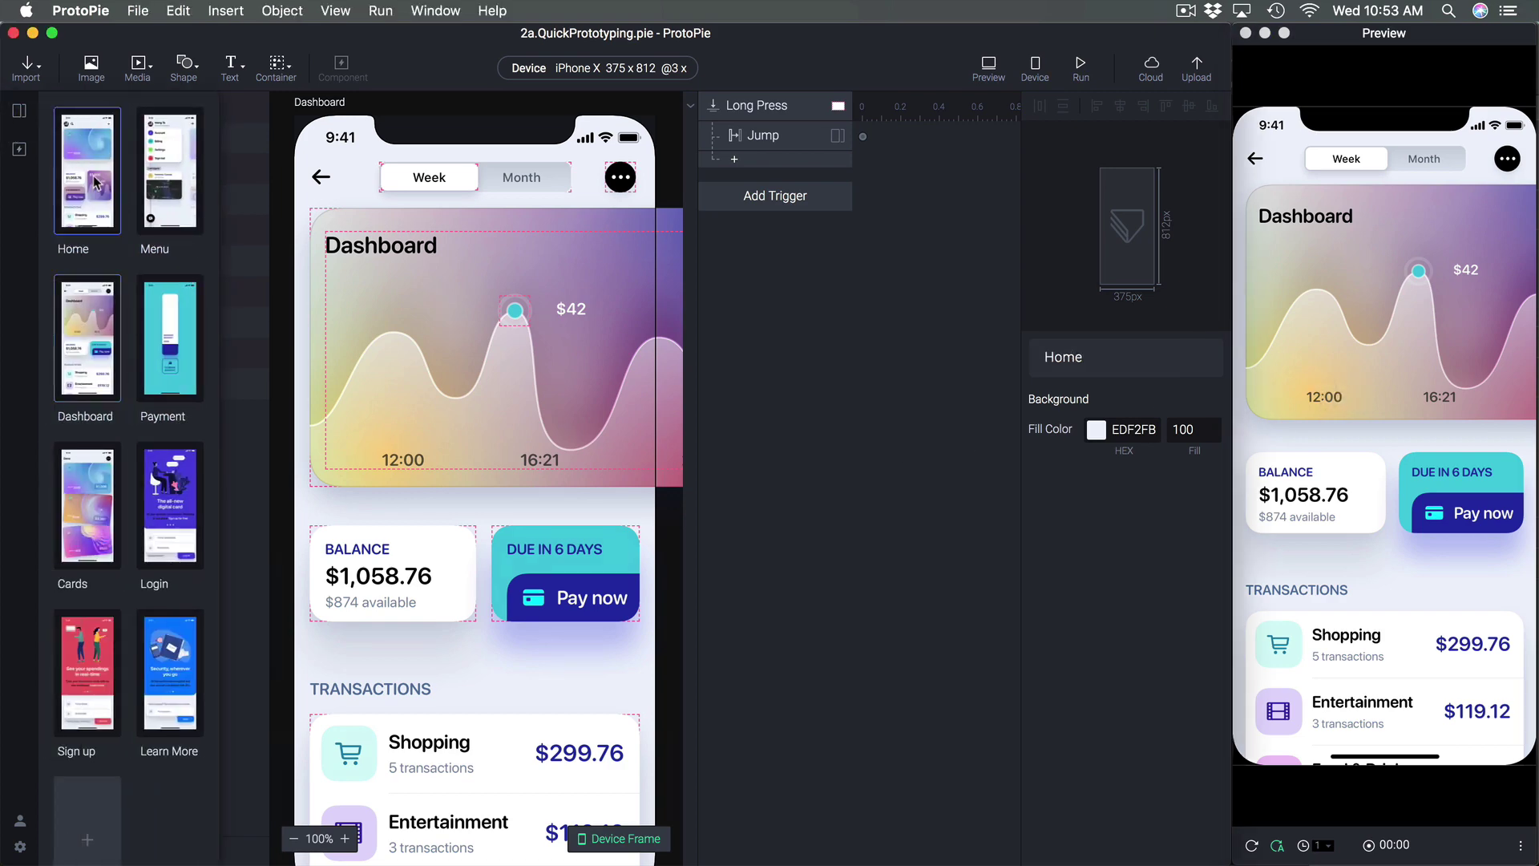